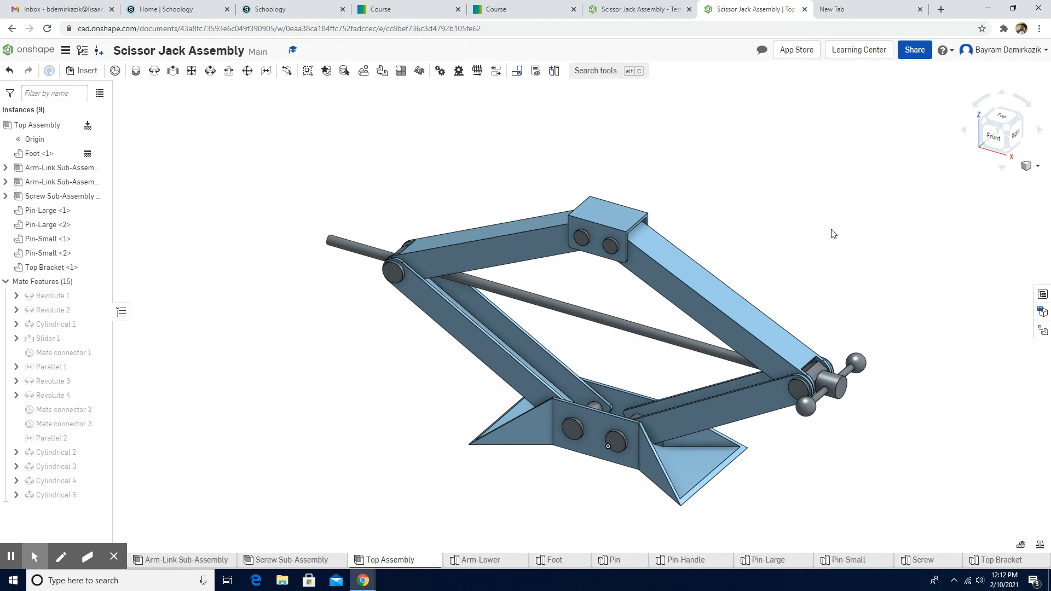
Step: Lower the top bracket of the finished scissor jack to see how its arms and screw move together
drag(604, 235, 617, 279)
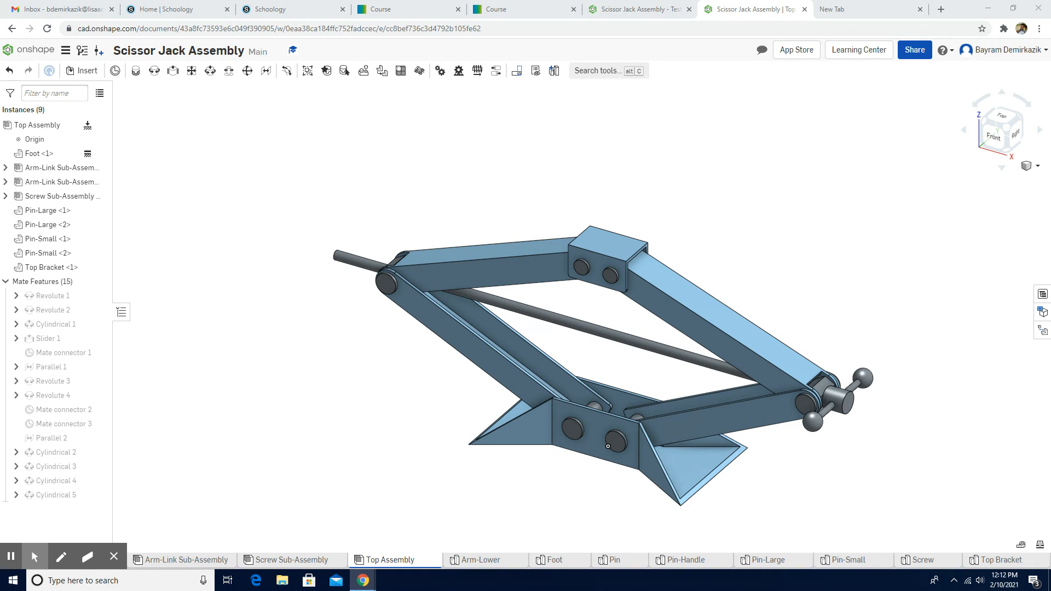
Step: Copy the view-only Scissor Jack Assembly document to a new document named "Scissor Jack Assembly - 2"
drag(1050, 7, 736, 11)
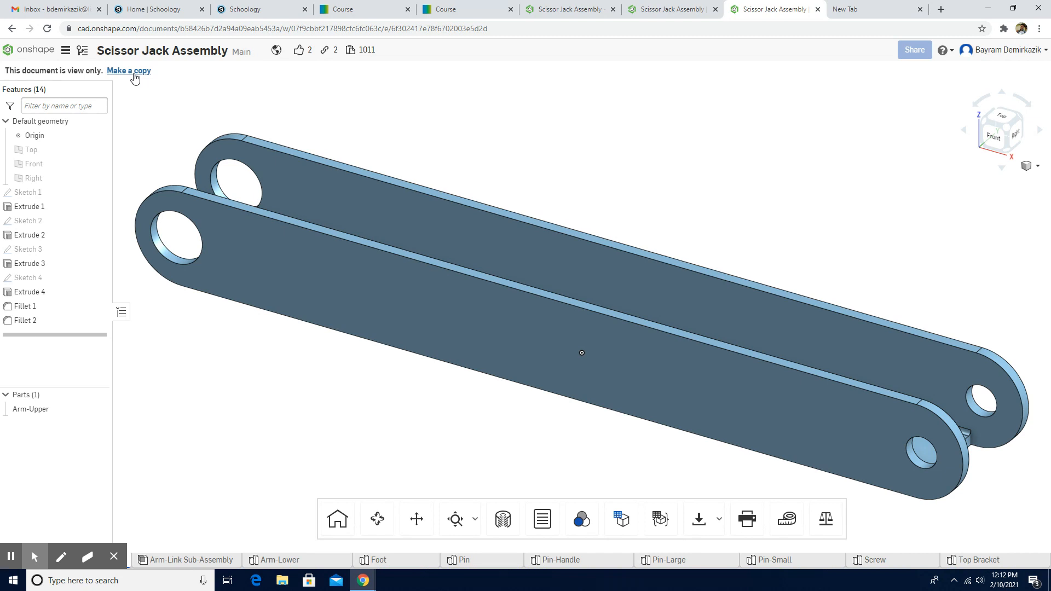
click(135, 77)
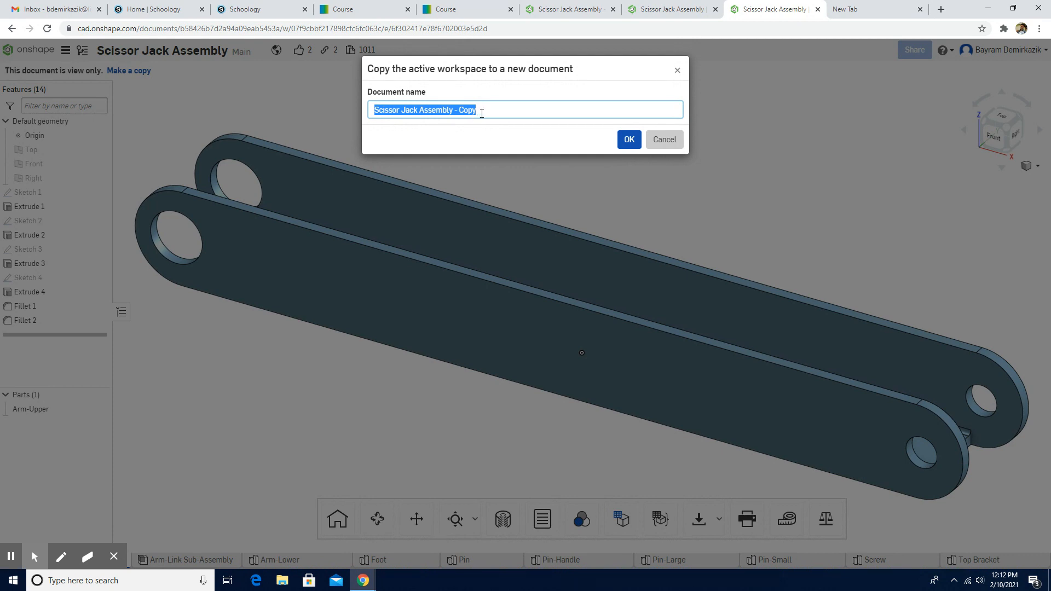
click(482, 113)
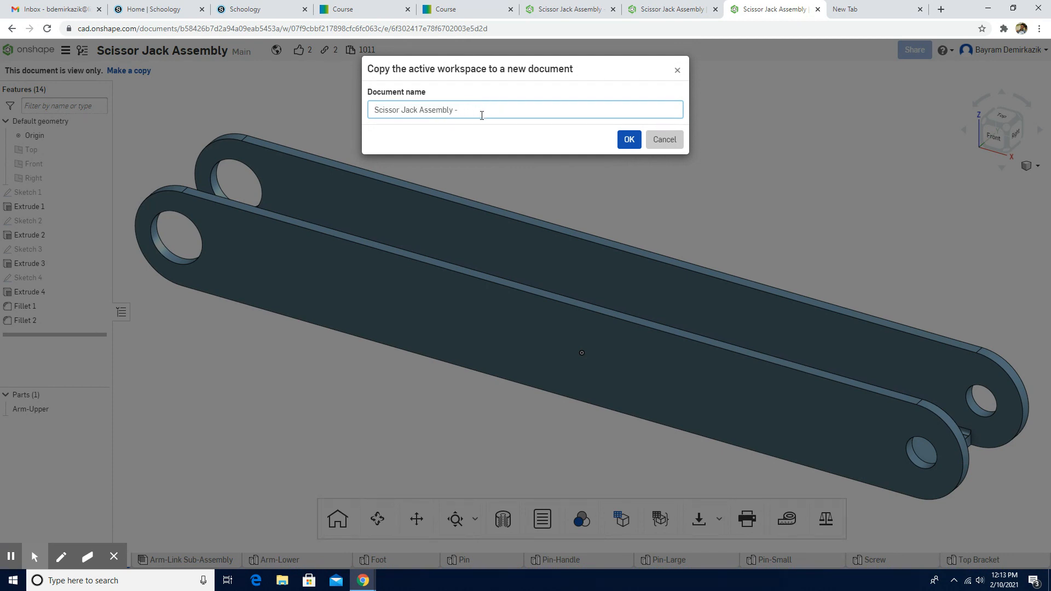
click(629, 140)
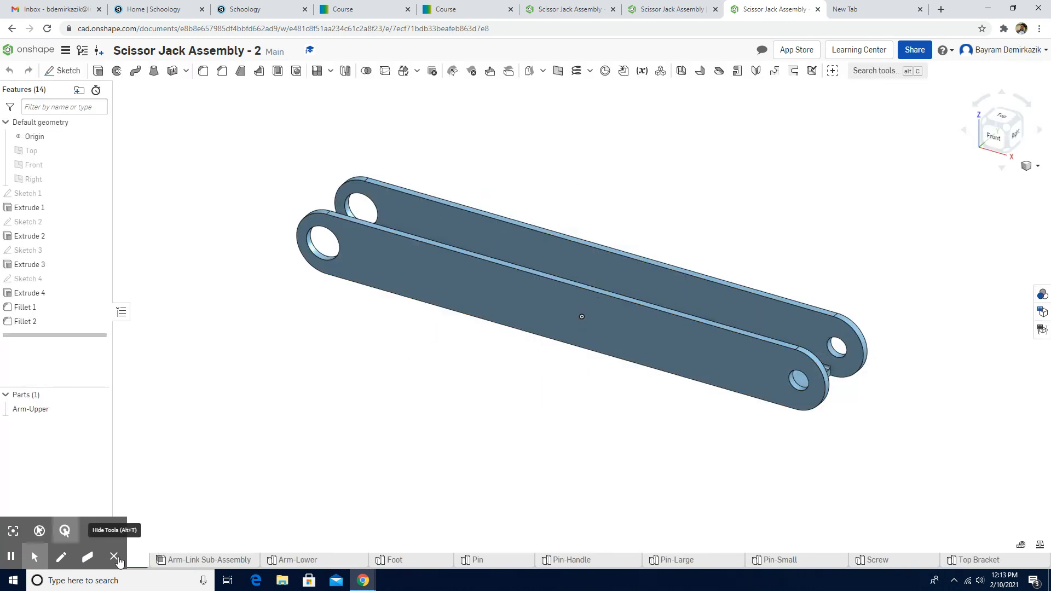
Step: Open the Arm-Link Sub-Assembly and reload the page to refresh the part previews
click(115, 557)
click(200, 560)
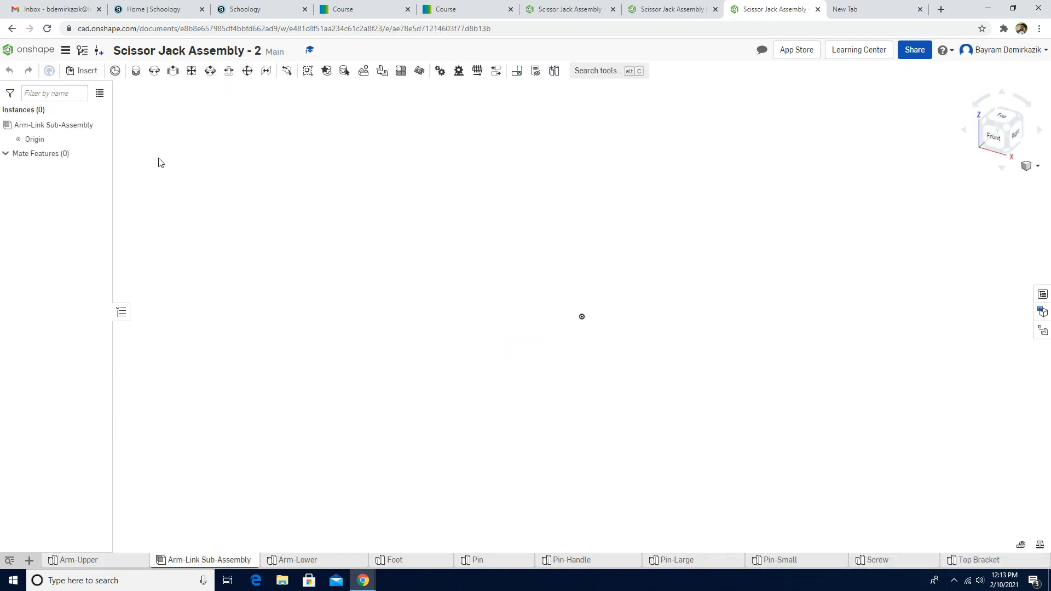
click(87, 74)
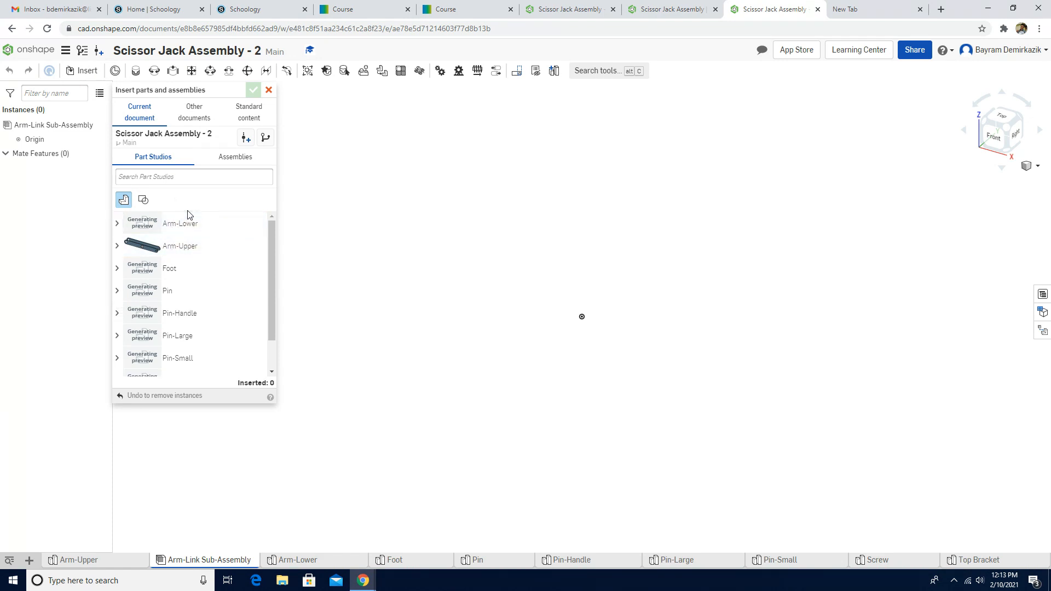
click(268, 89)
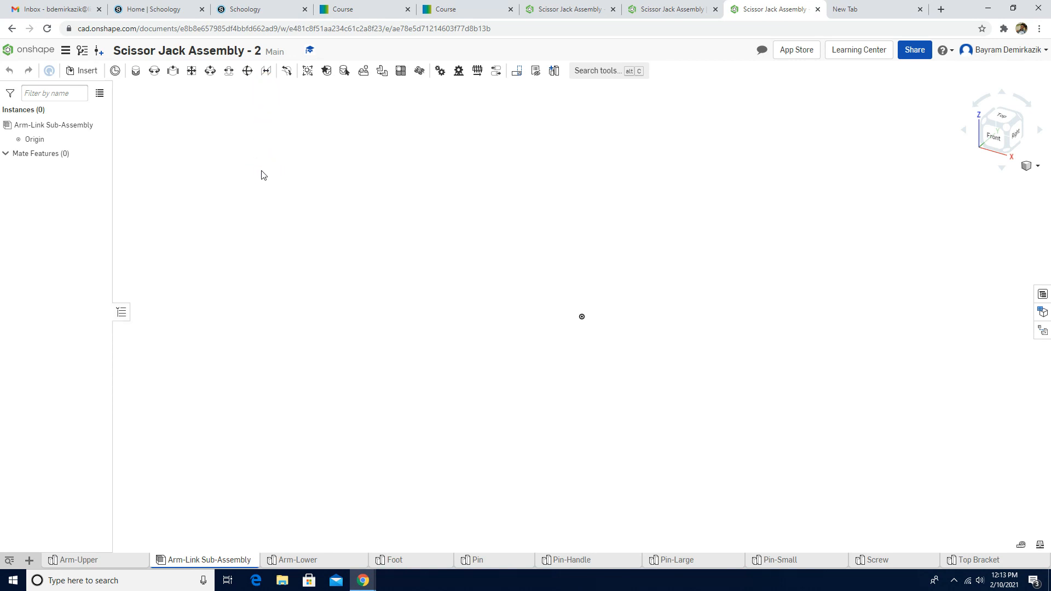
click(47, 29)
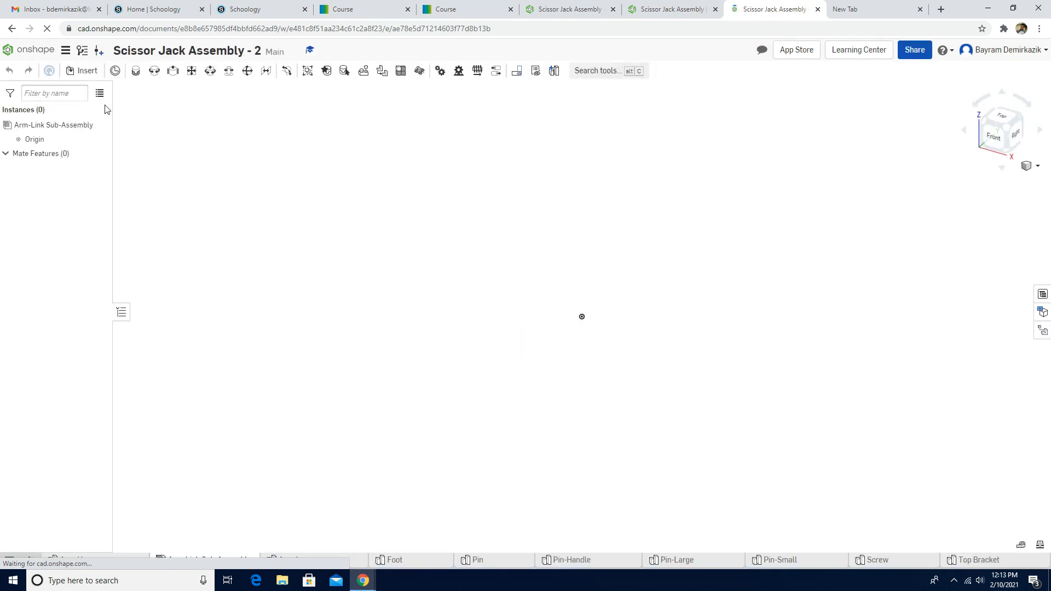
Step: Insert the Pin part into the empty Arm-Link Sub-Assembly
click(90, 74)
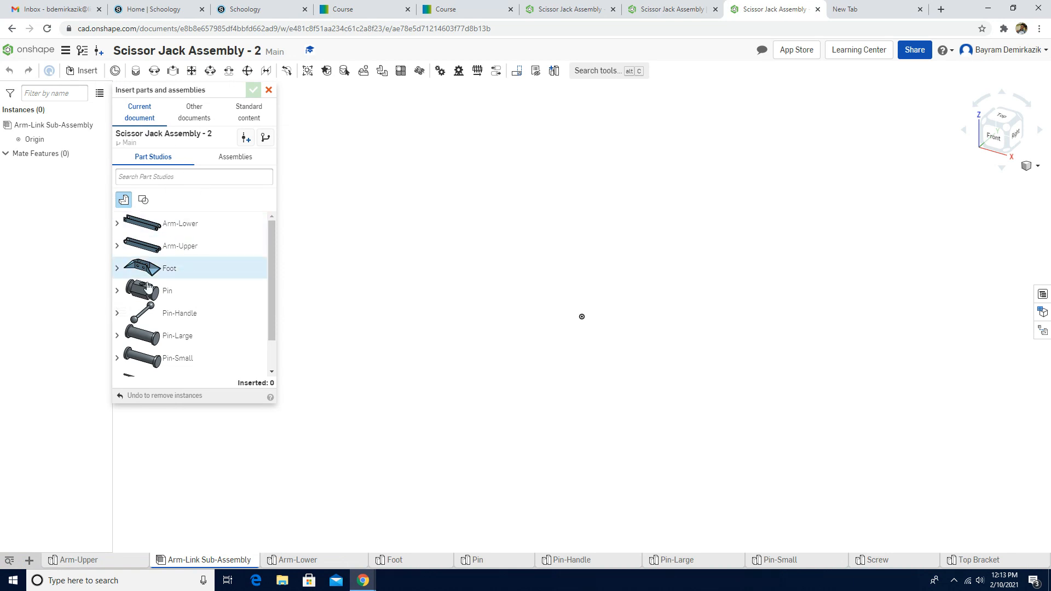
click(118, 293)
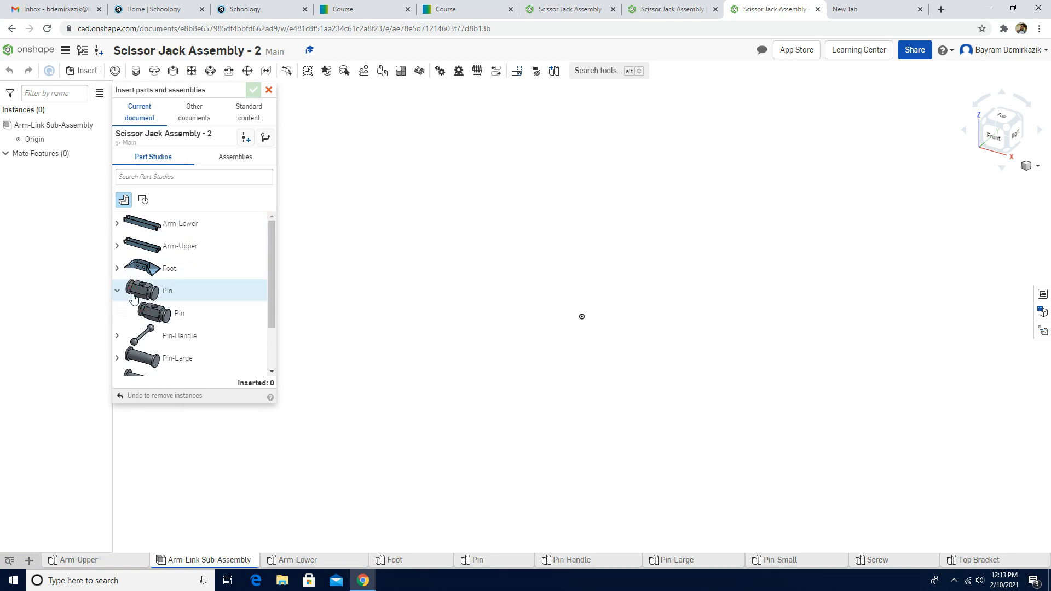
click(162, 315)
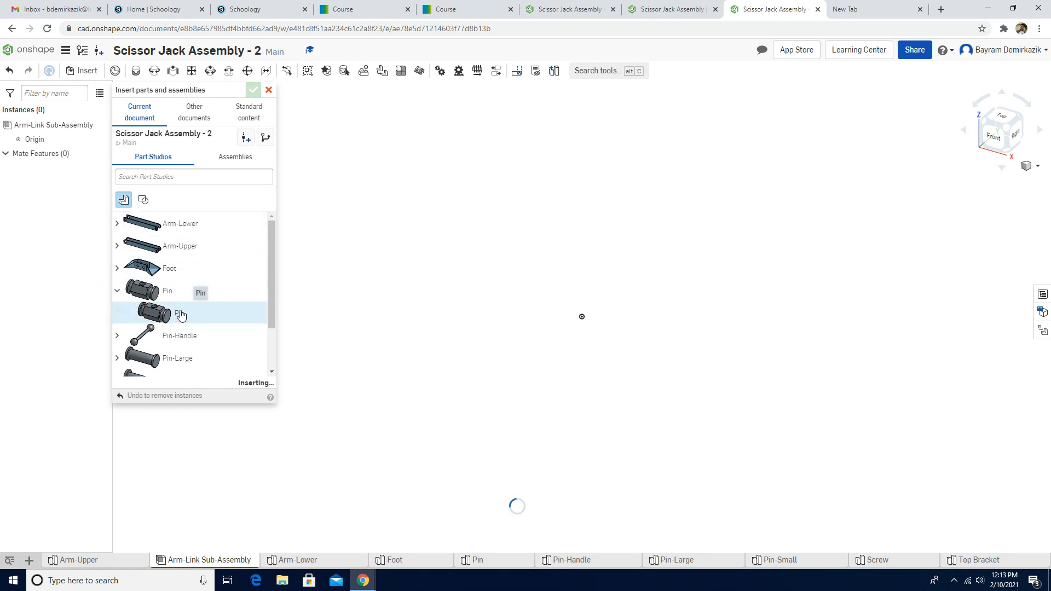
click(254, 91)
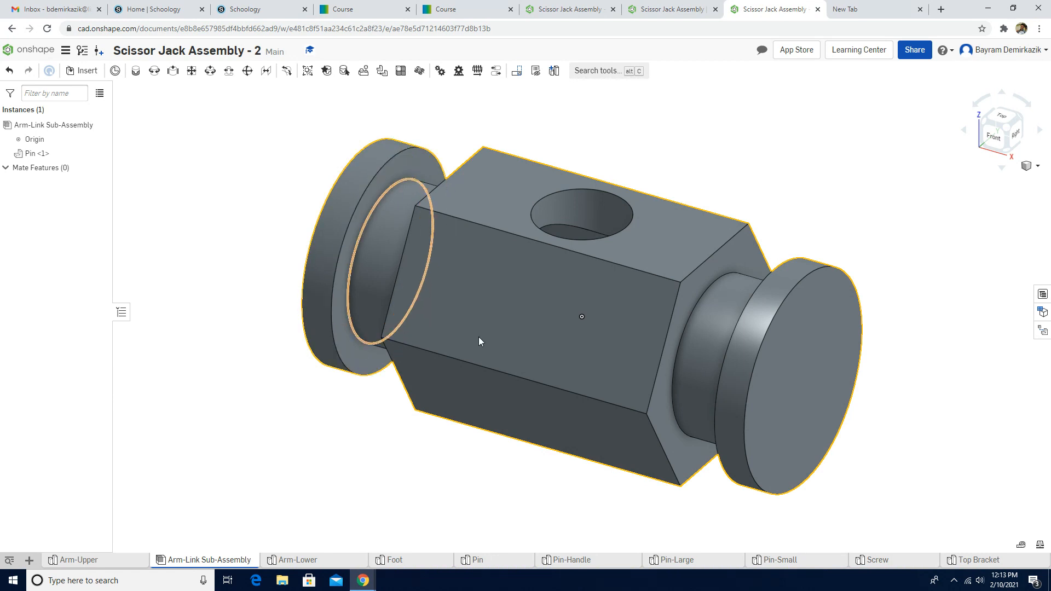
Step: Rotate the pin 90 degrees about the vertical axis and 90 degrees about its own long axis
click(531, 307)
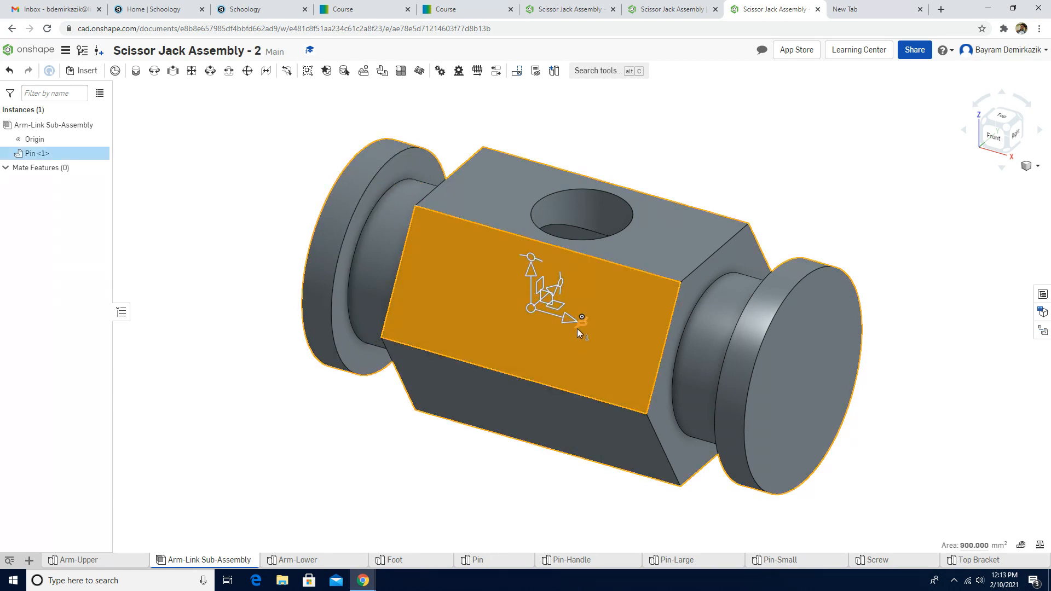
drag(577, 329, 587, 303)
text(90)
key(Return)
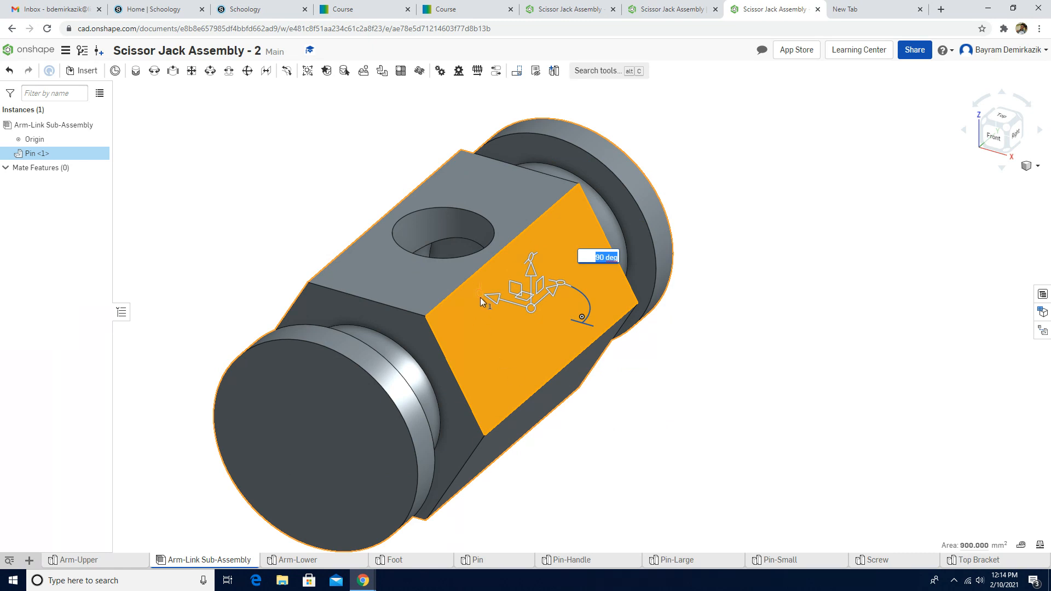
drag(480, 298, 503, 269)
key(BackSpace)
text(90)
key(Return)
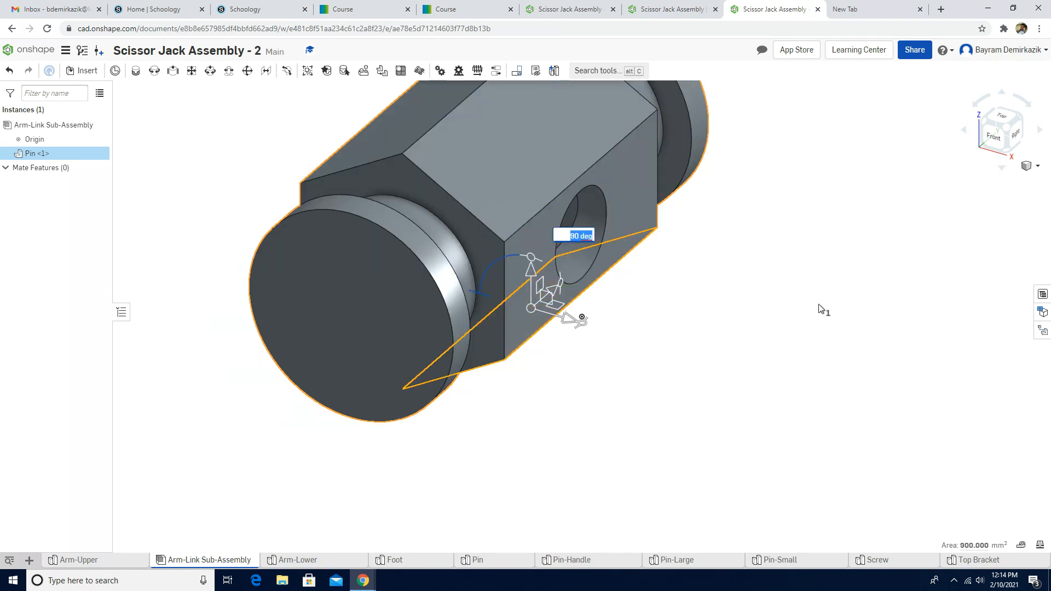
click(782, 308)
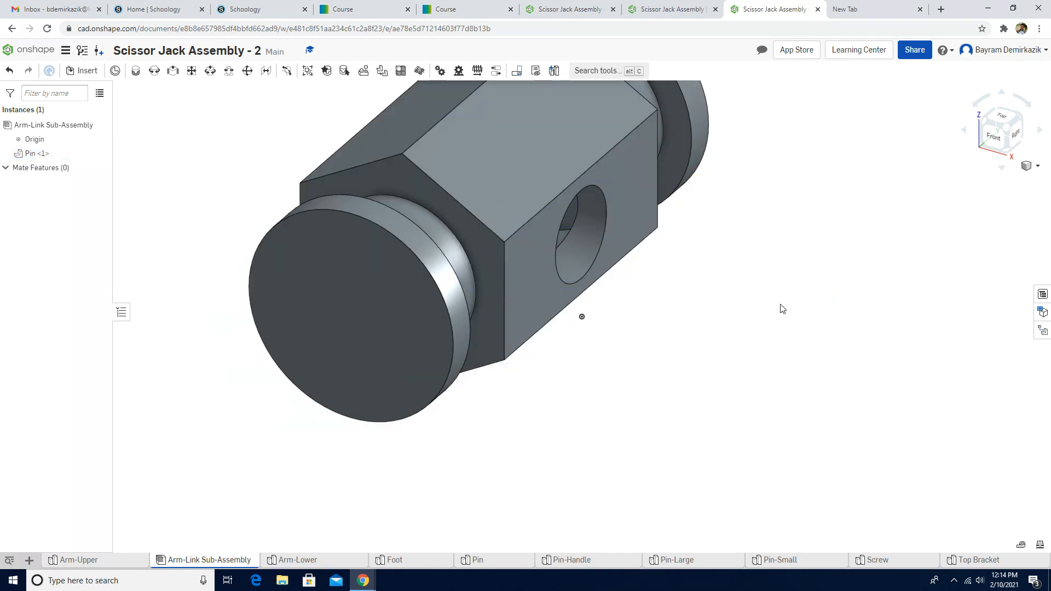
Step: Move the pin to the assembly origin by the centre of its through-hole and fix it there
scroll(621, 329, down, 2)
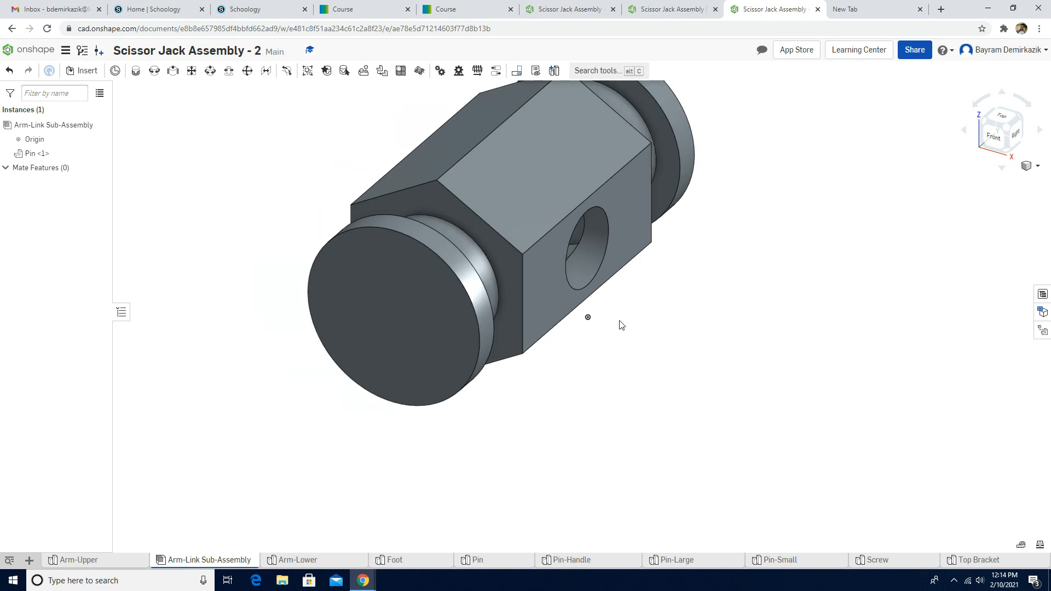
click(1017, 139)
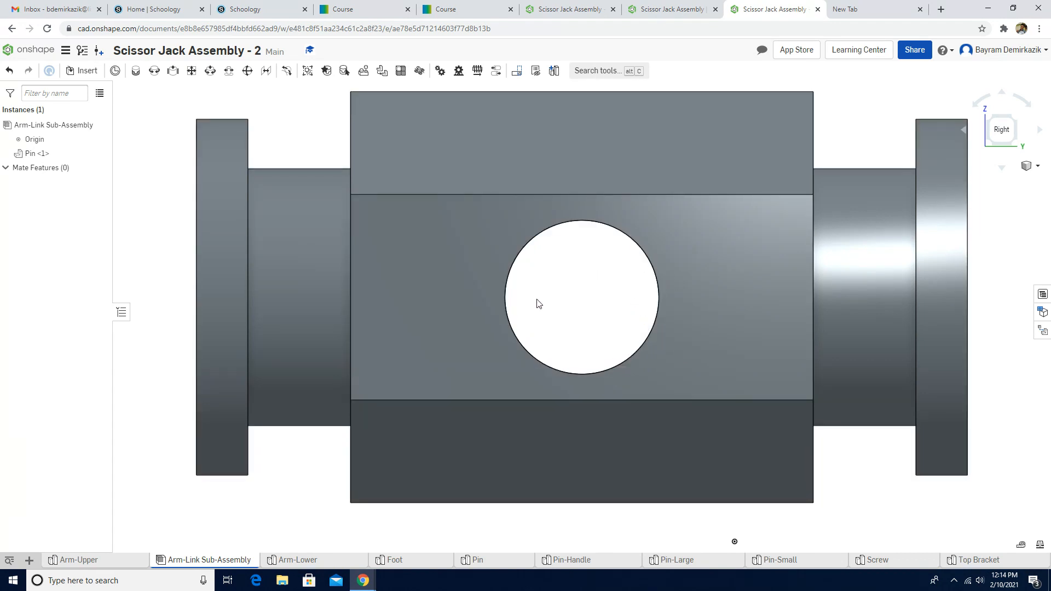
click(702, 265)
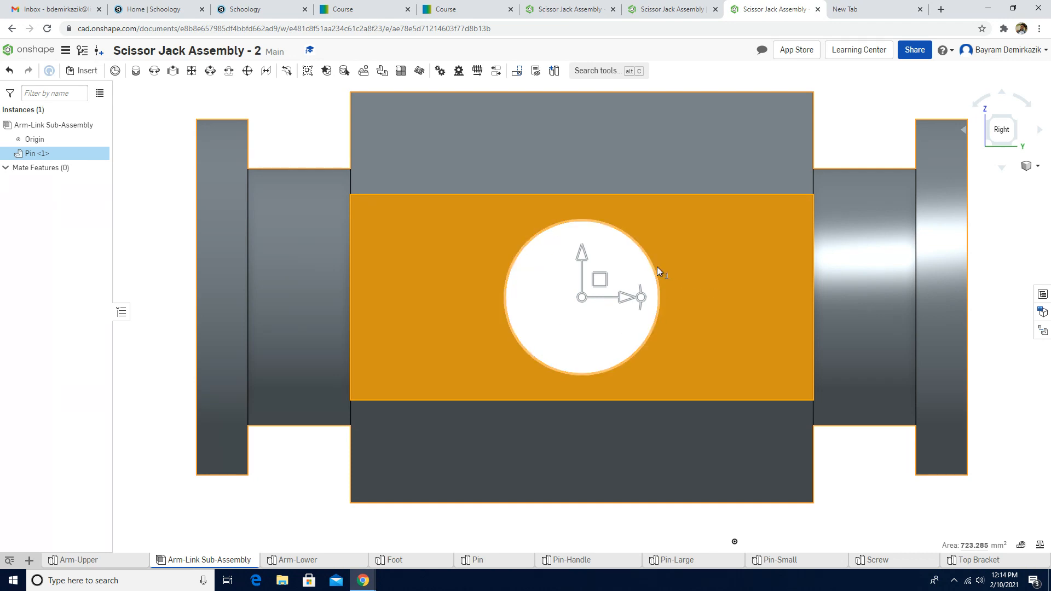
right_click(582, 297)
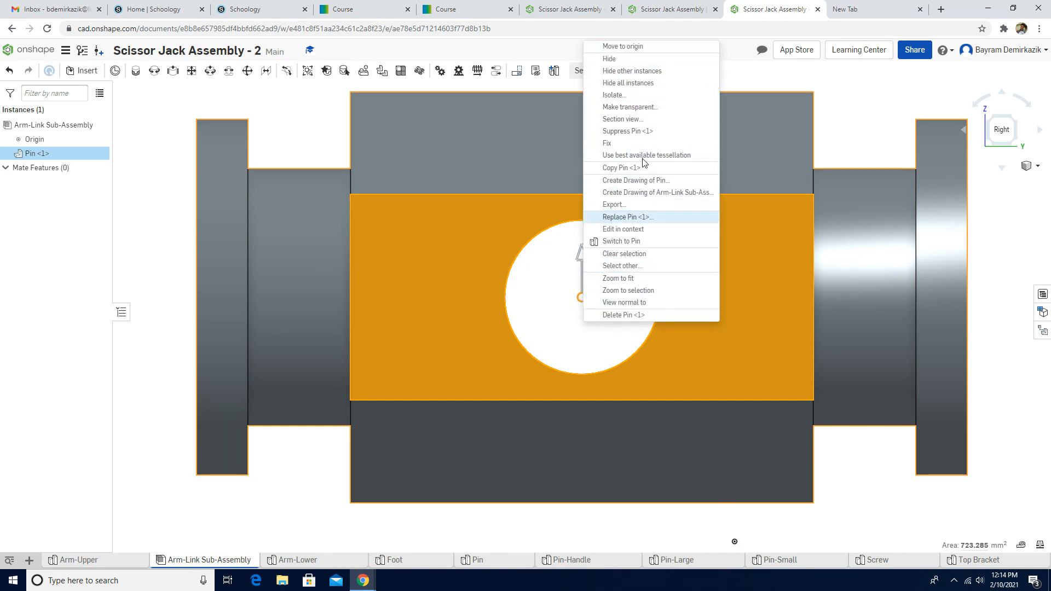
click(635, 49)
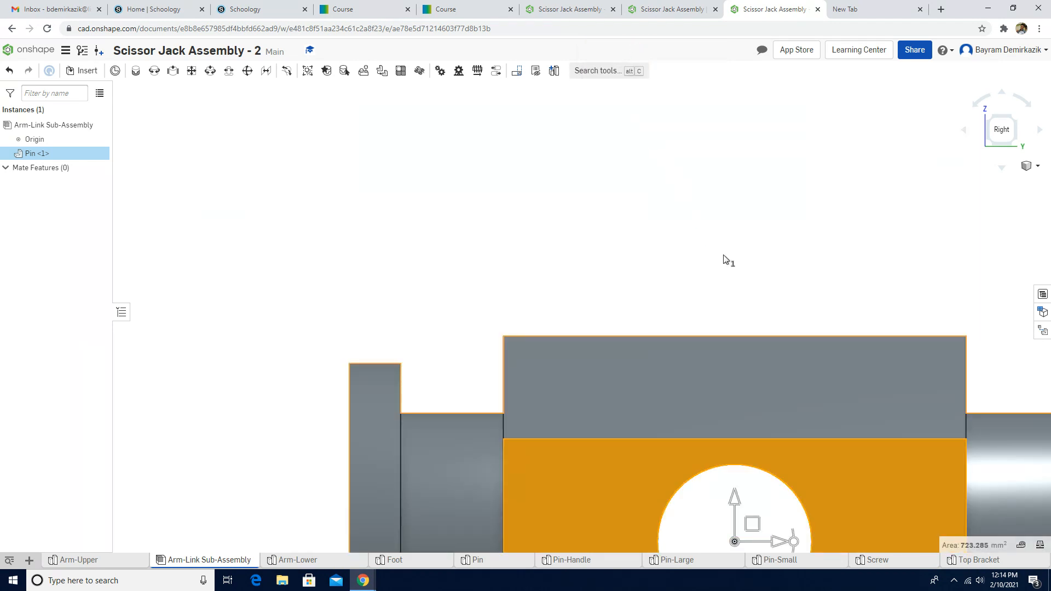
middle_drag(719, 288, 502, 150)
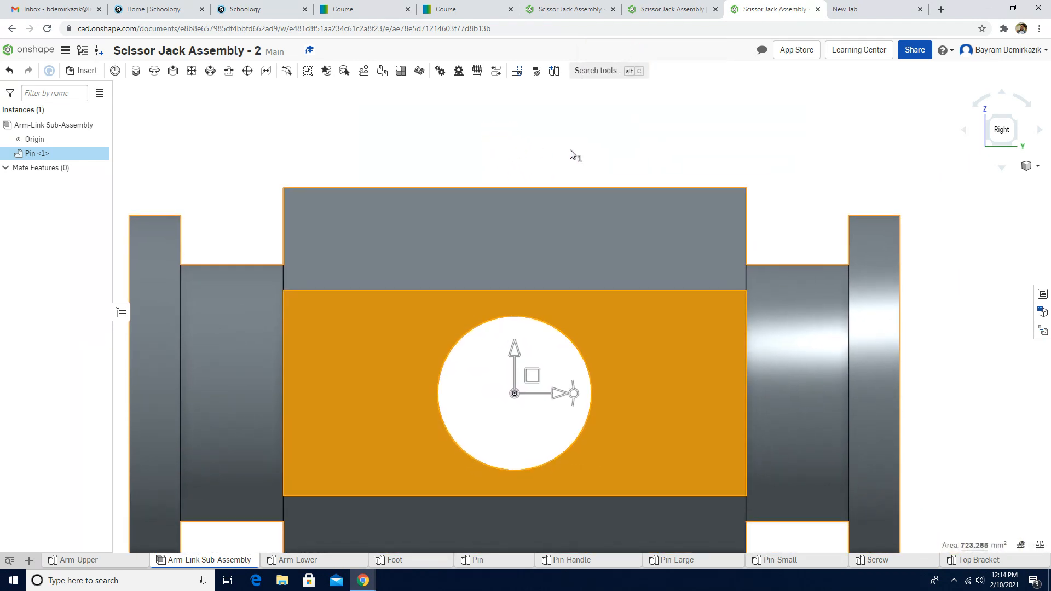
middle_click(663, 154)
middle_click(783, 185)
right_click(647, 377)
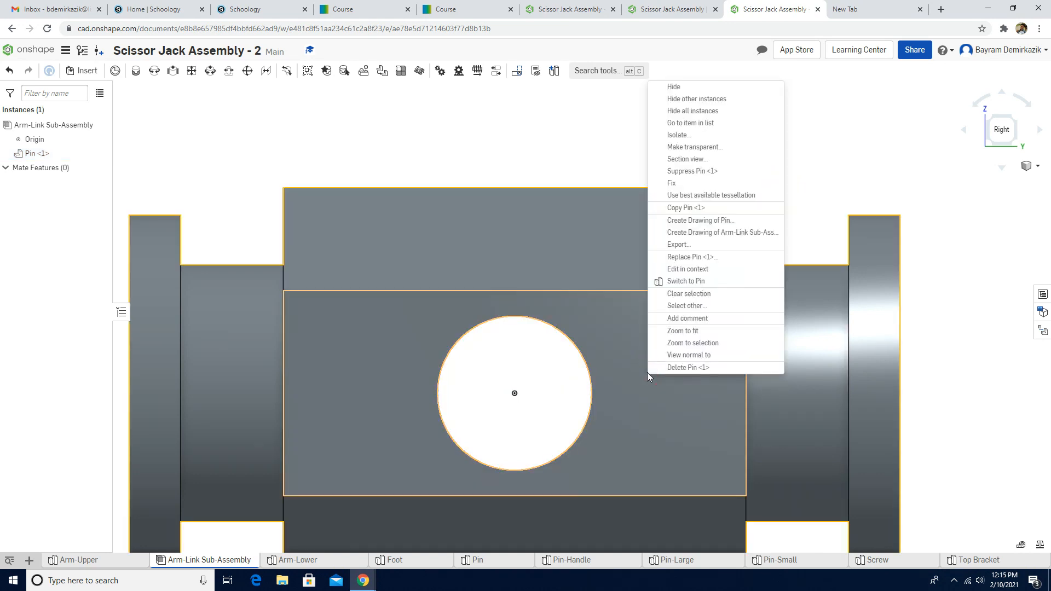
click(689, 183)
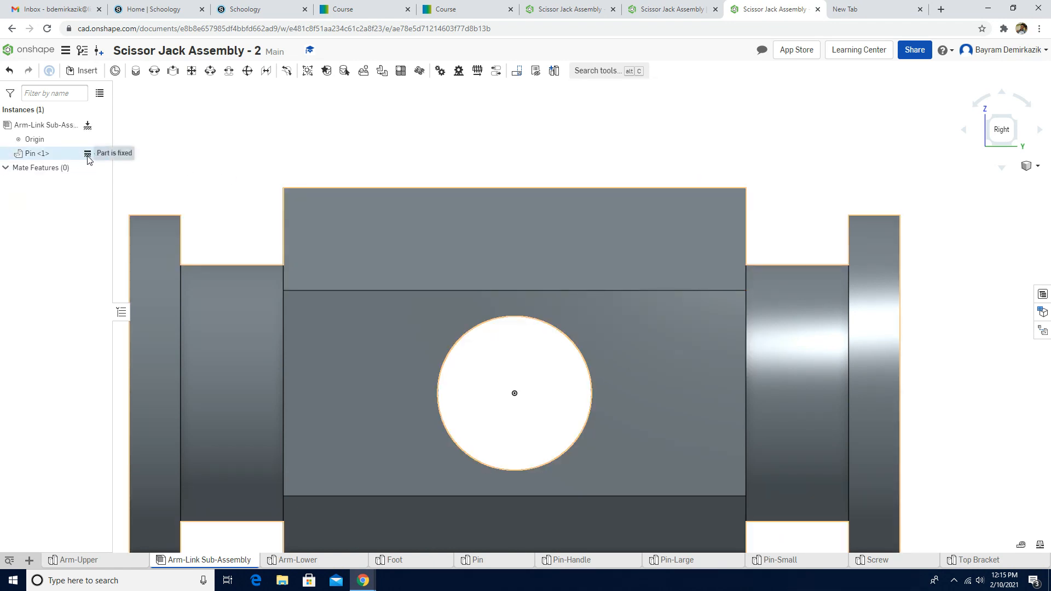
Step: Insert the Arm-Lower and Arm-Upper parts, and move the upper arm away from the lower arm and pin
click(1031, 165)
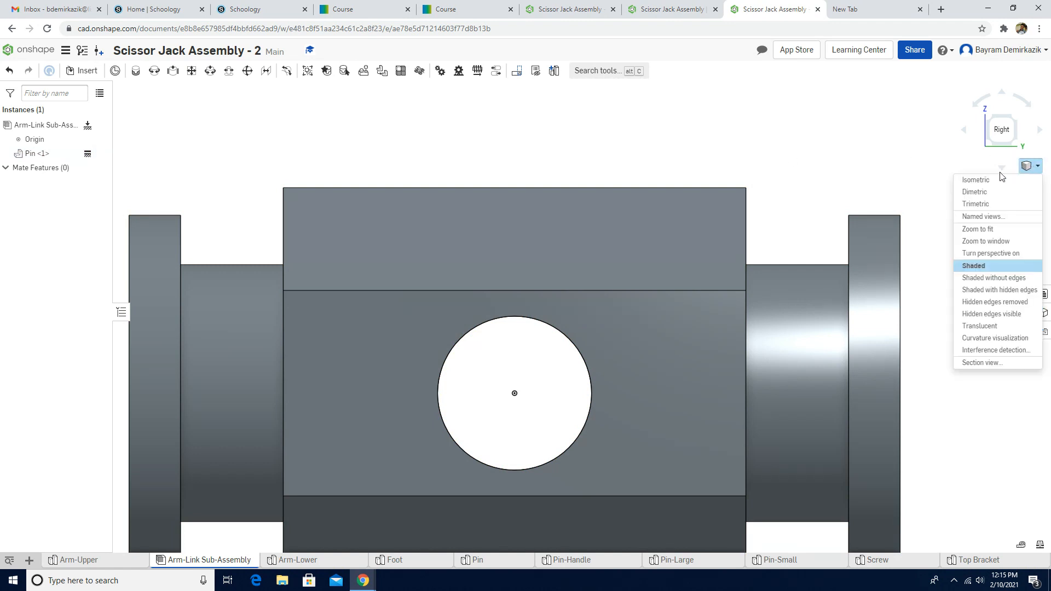
click(999, 178)
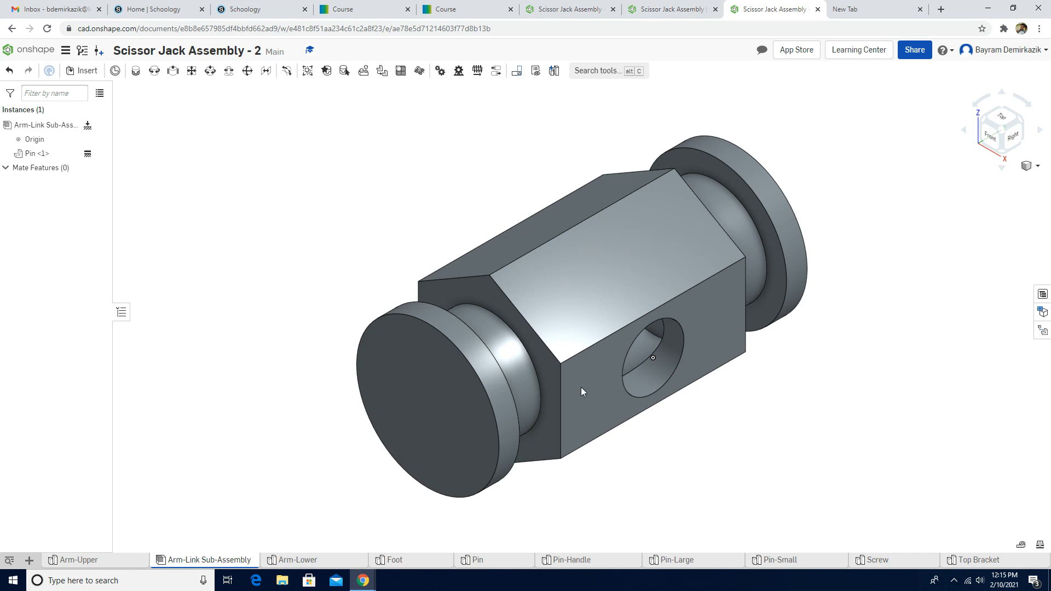
click(82, 70)
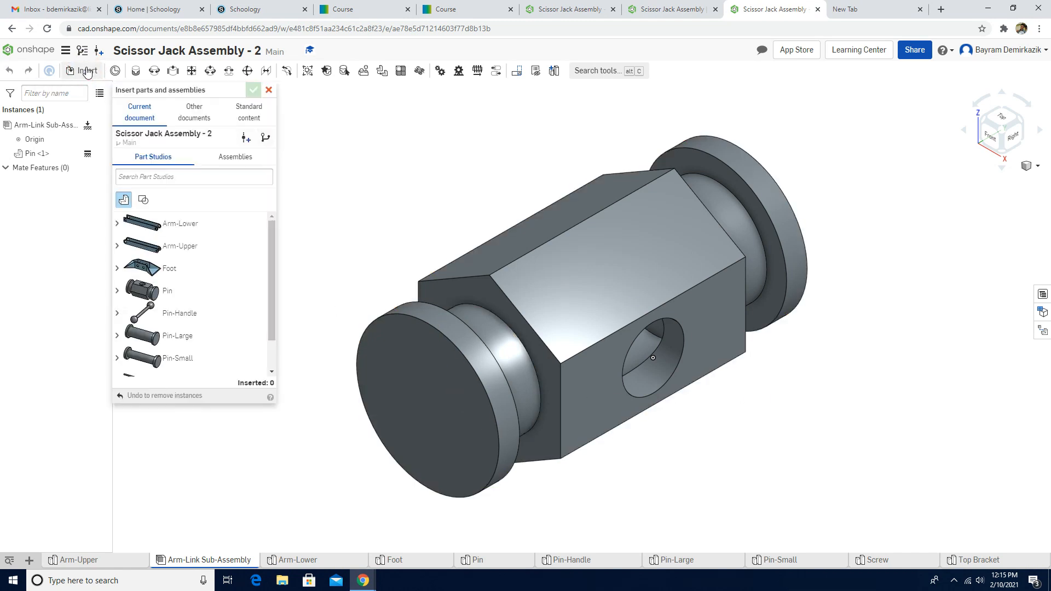
click(117, 224)
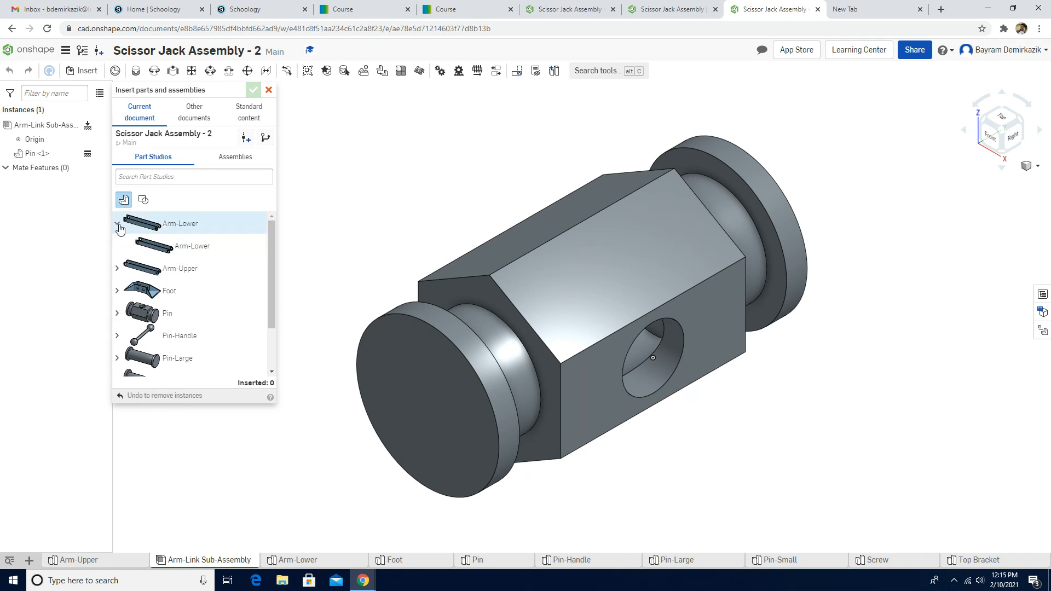
click(116, 273)
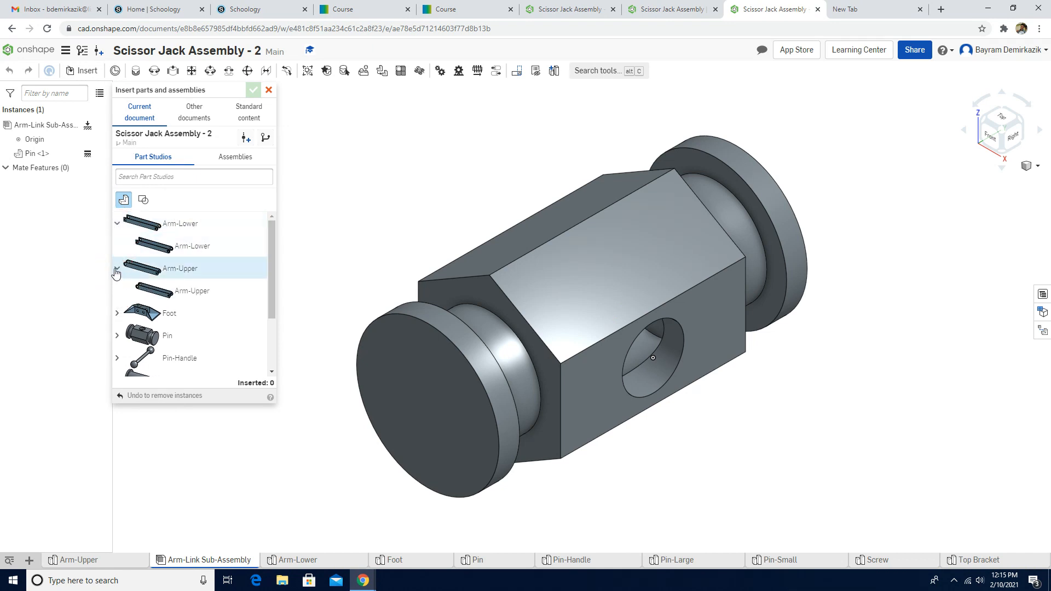
click(181, 250)
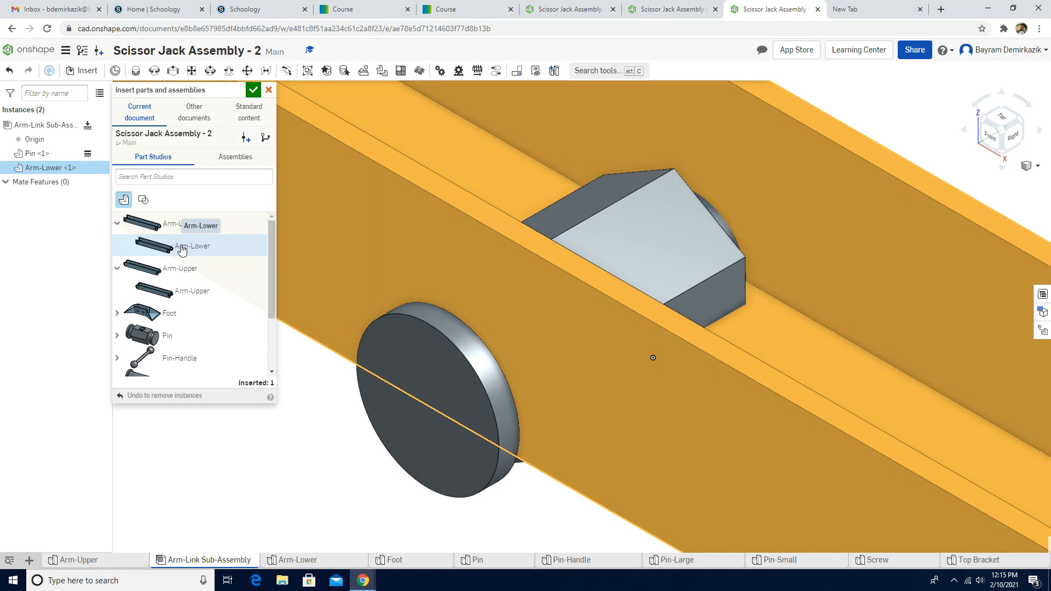
click(182, 293)
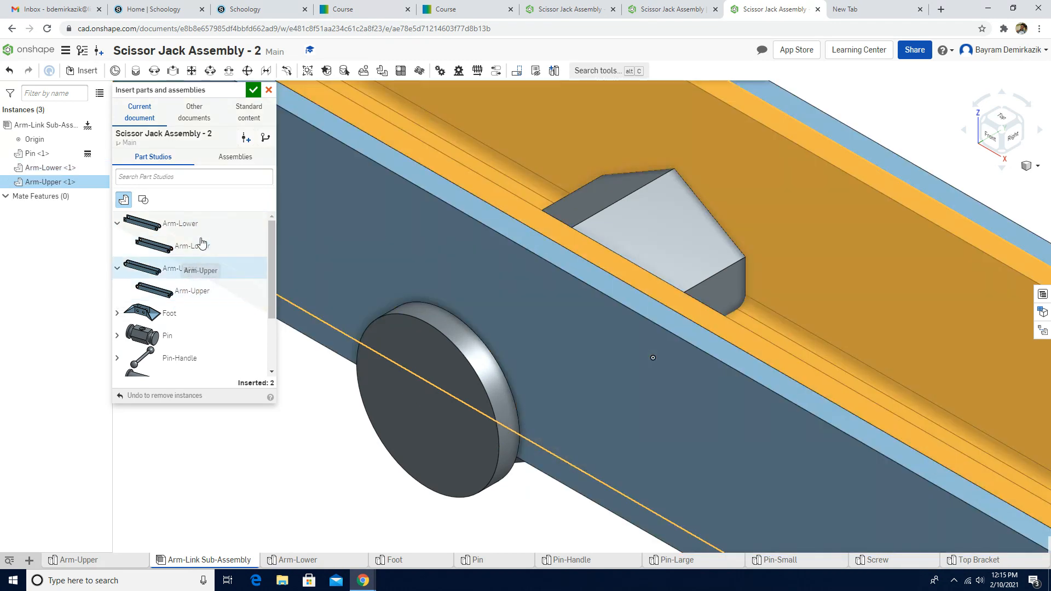
click(253, 89)
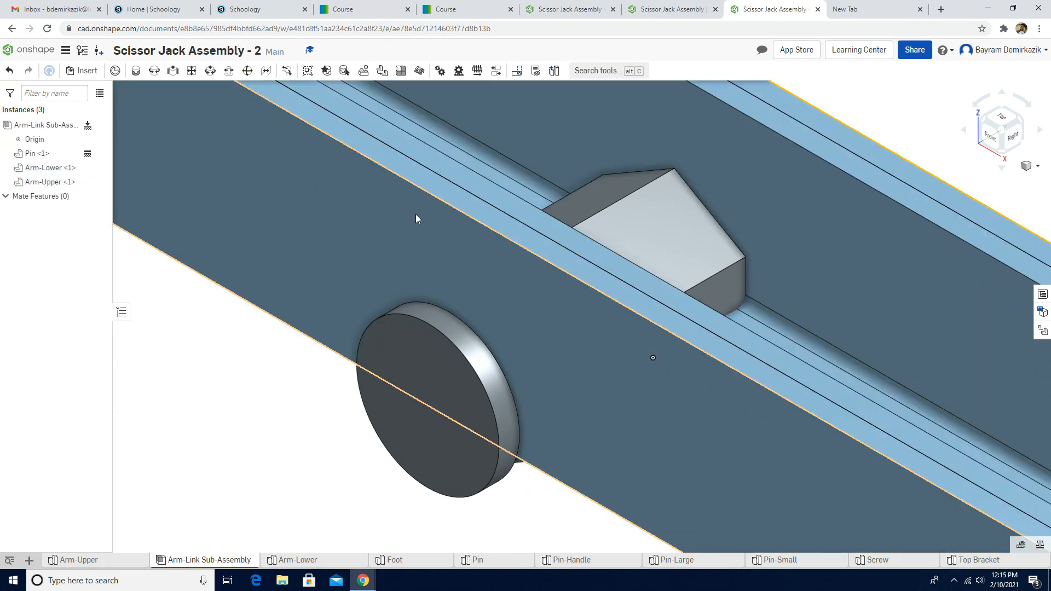
scroll(415, 215, down, 10)
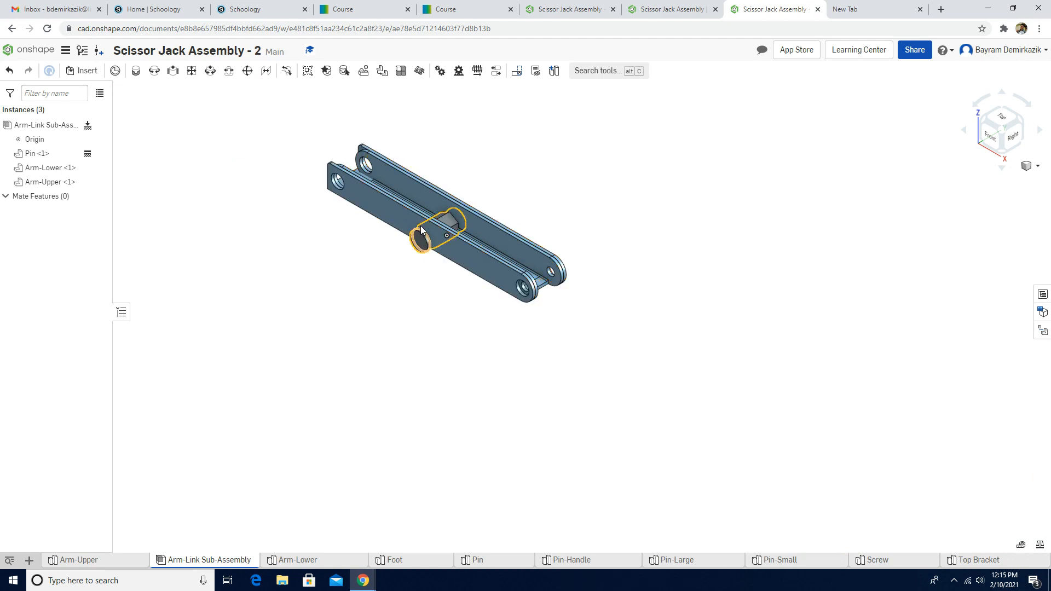
drag(477, 241, 653, 218)
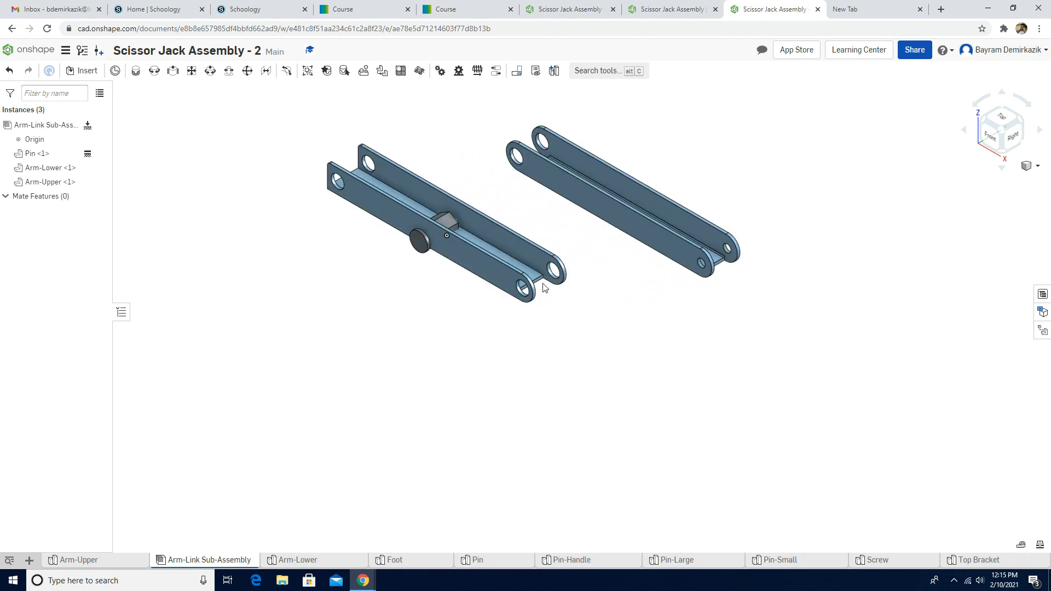
Step: Move the lower arm clear of the pin, and start a revolute mate on the outer hole edge at the arm's rounded end, front flange
drag(469, 299, 370, 349)
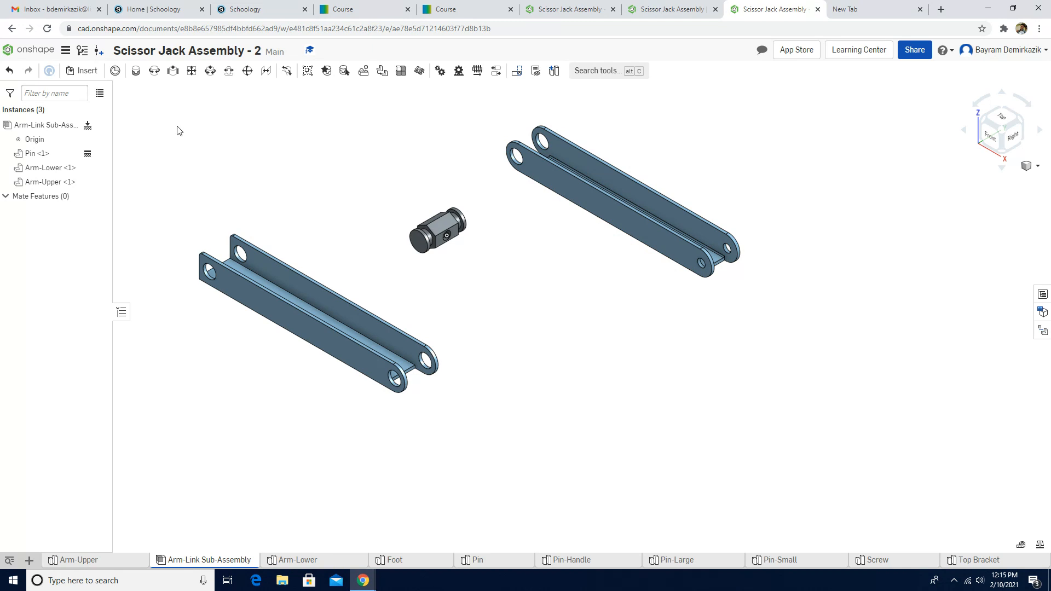
click(150, 76)
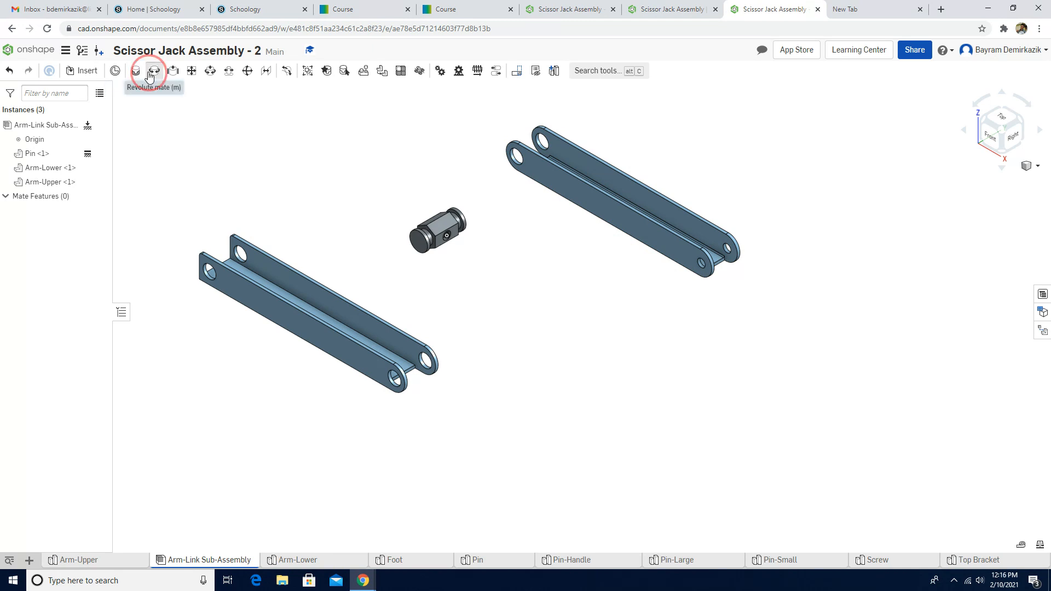
scroll(364, 261, up, 1)
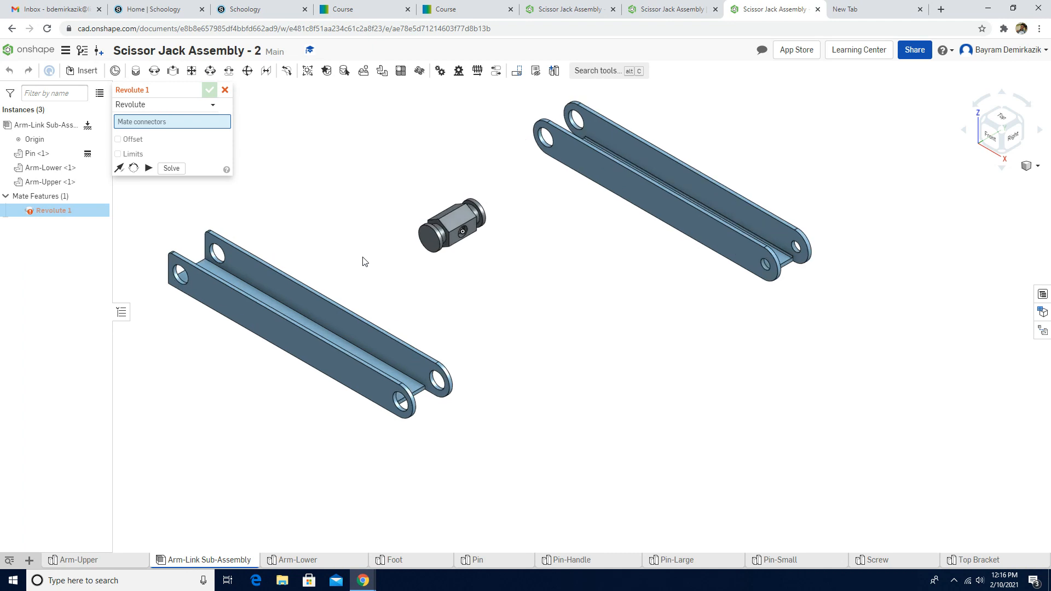
scroll(351, 365, down, 4)
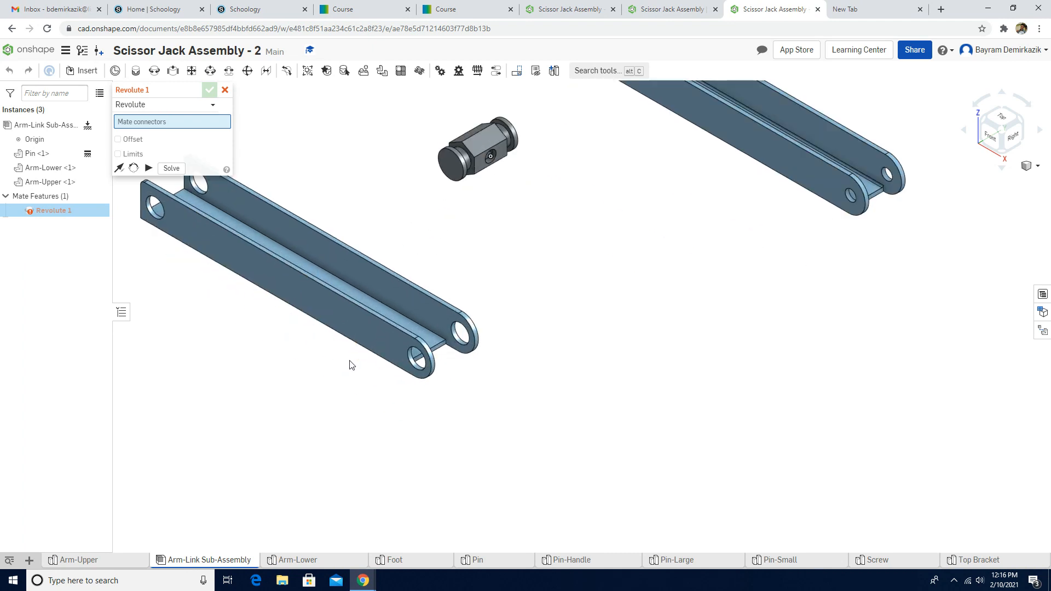
scroll(428, 407, down, 1)
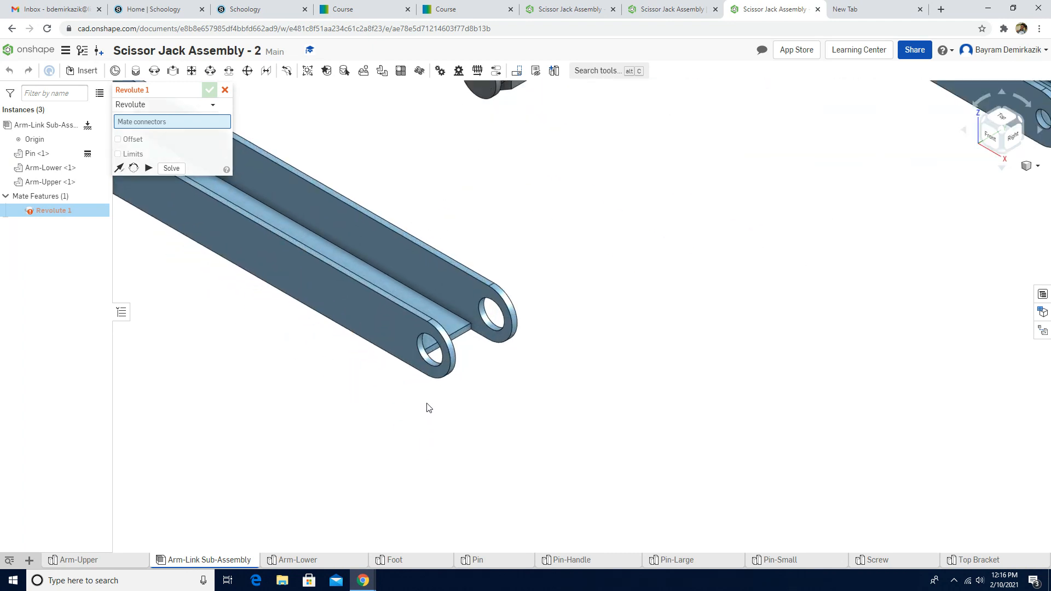
scroll(428, 372, down, 5)
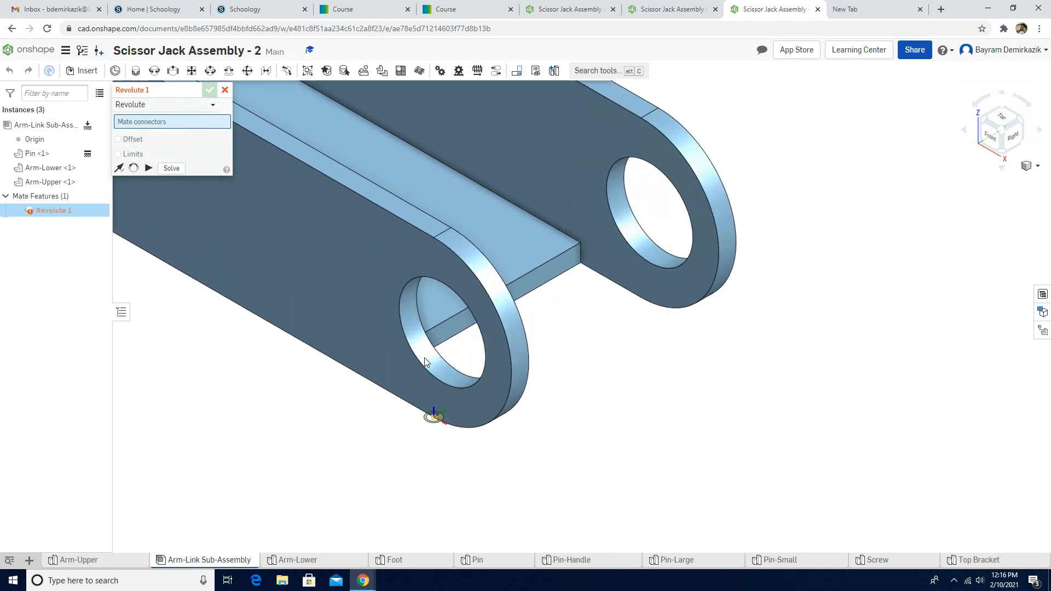
click(396, 331)
scroll(510, 198, up, 5)
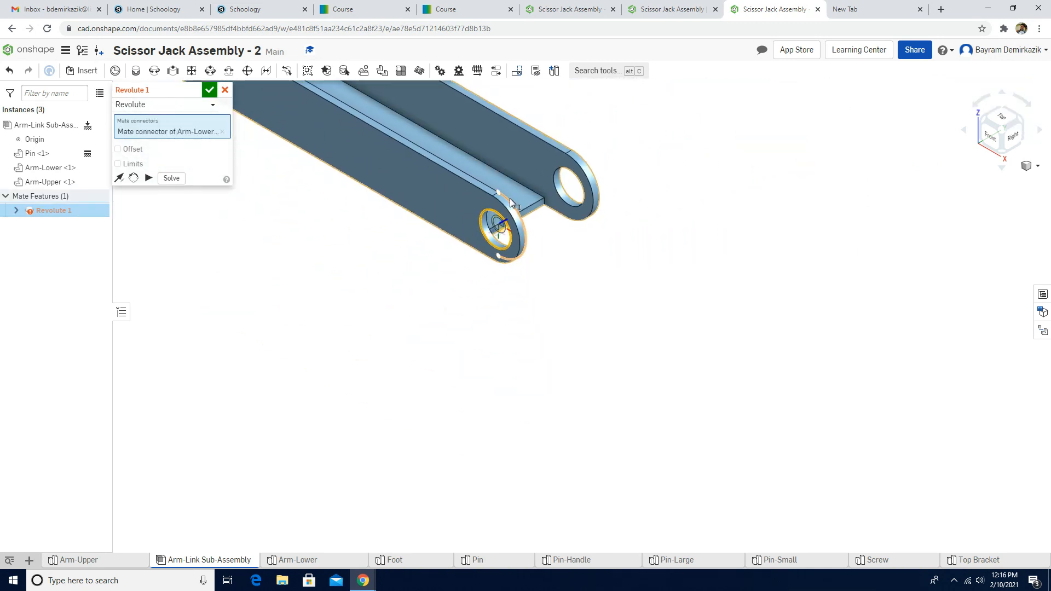
Step: Complete the lower arm's revolute mate on the pin's circular journal edge against the inner face of its front head
scroll(533, 162, up, 8)
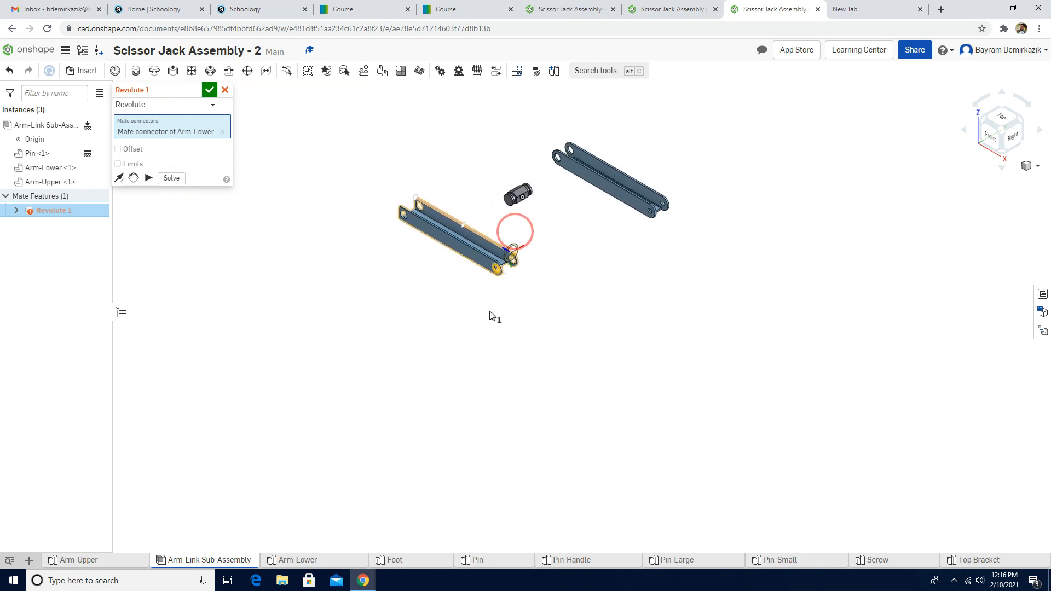
scroll(493, 312, down, 10)
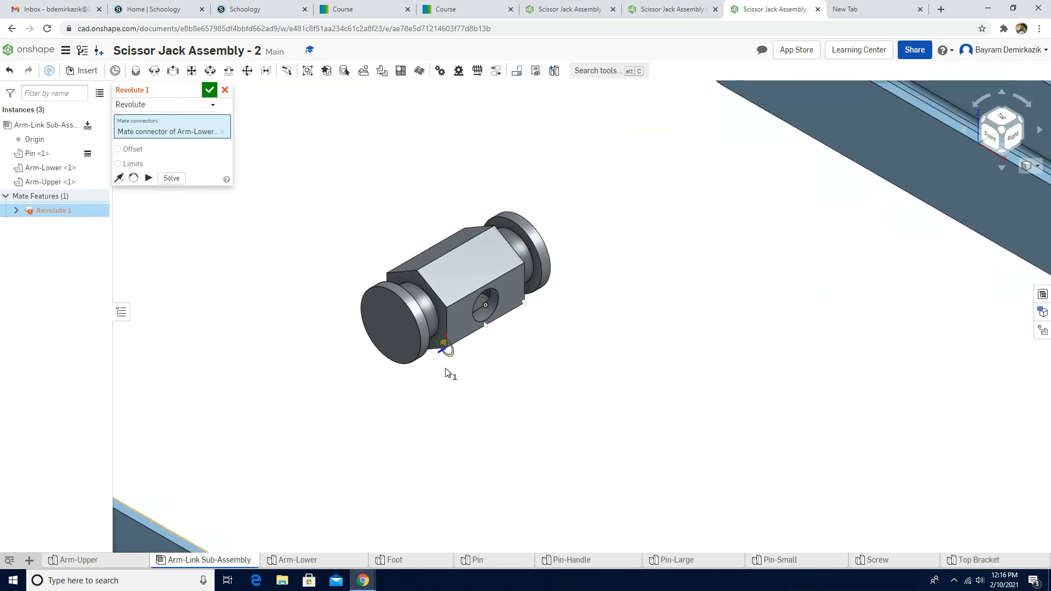
right_drag(427, 363, 372, 347)
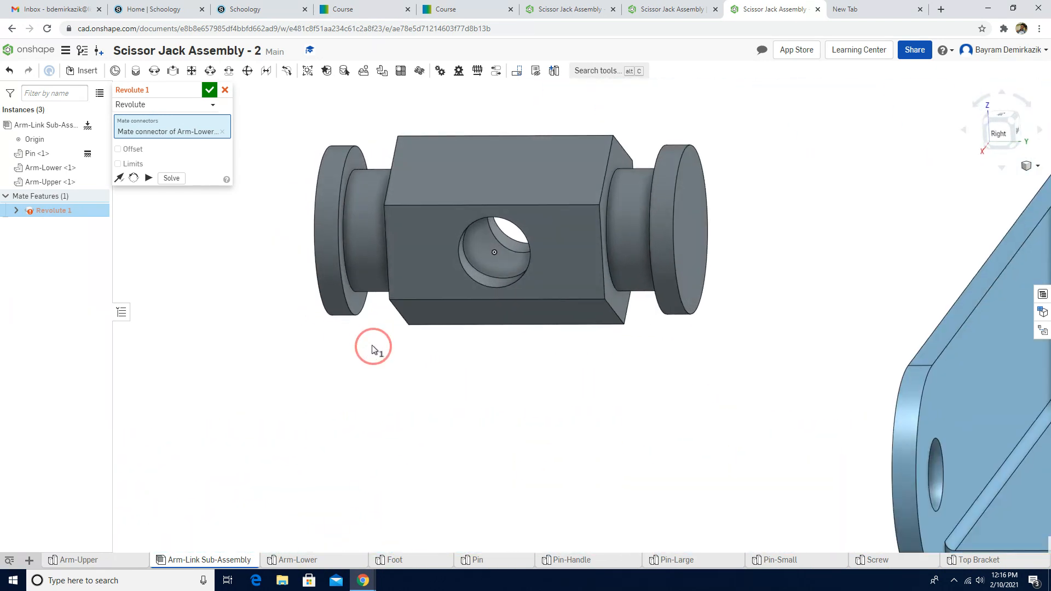
click(344, 270)
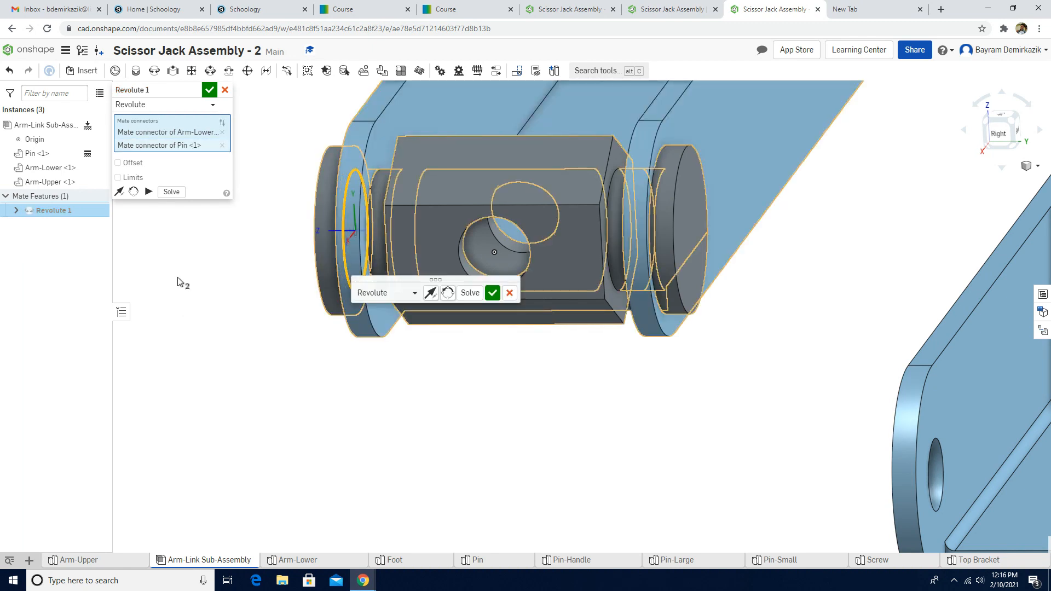
scroll(244, 305, down, 2)
click(210, 90)
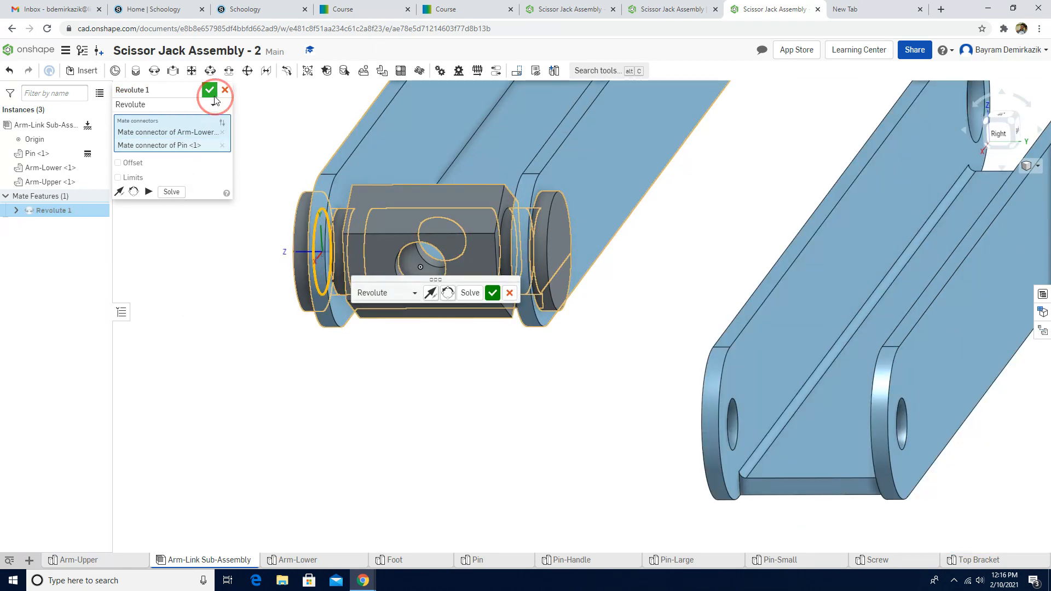
click(1038, 166)
click(1013, 178)
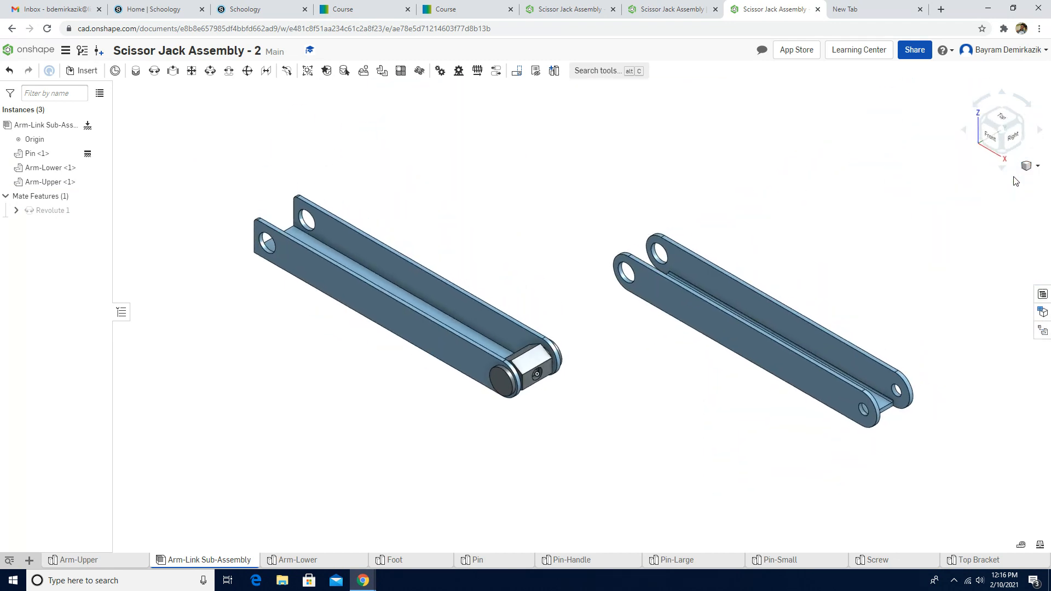
Step: Check the pin's seating in the lower arm from the right side, and hide the lower arm
scroll(567, 434, up, 3)
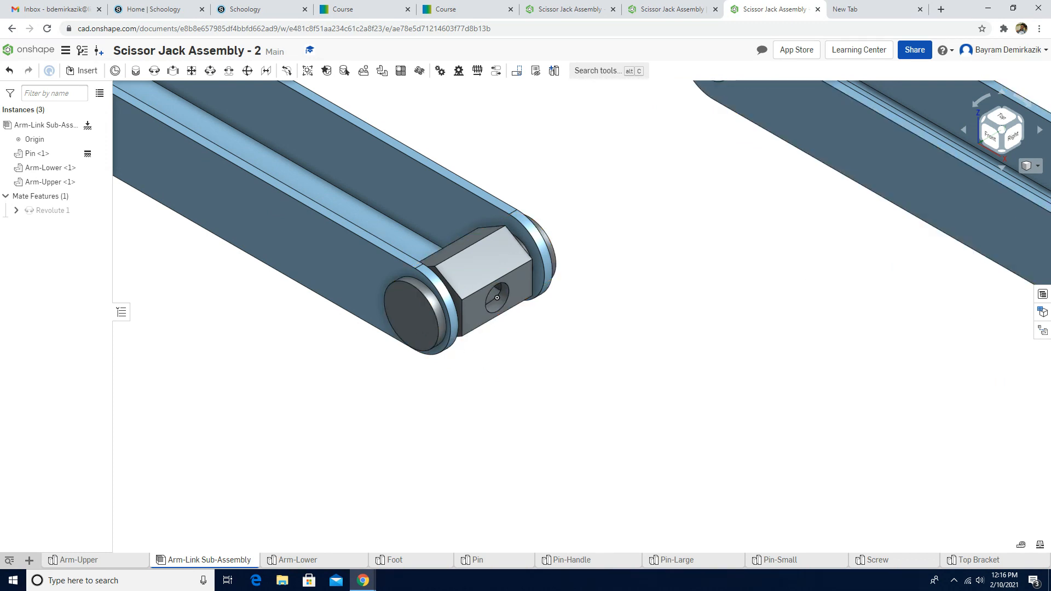
click(1003, 135)
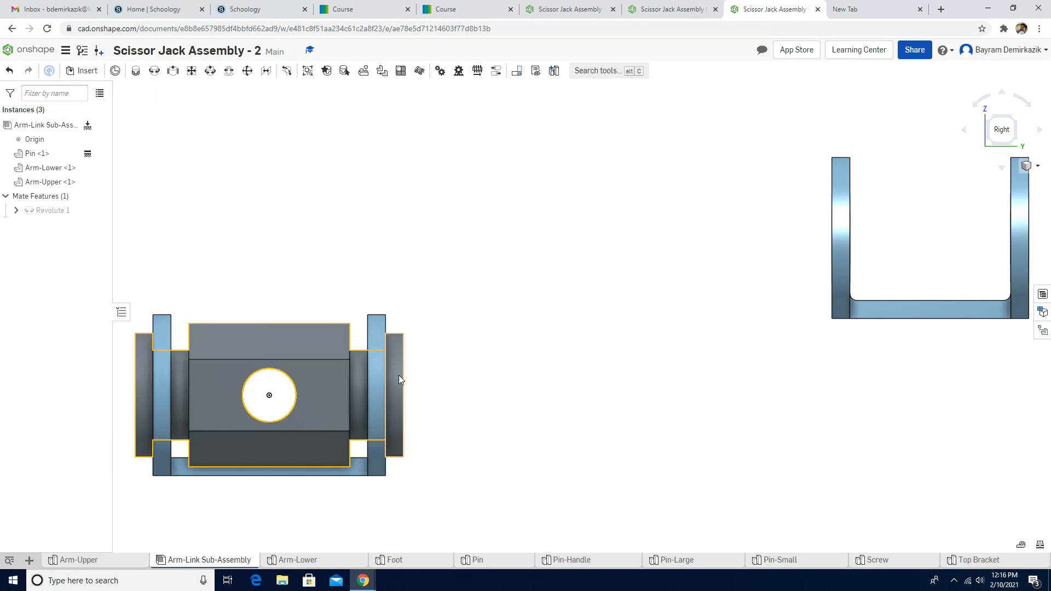
click(1036, 168)
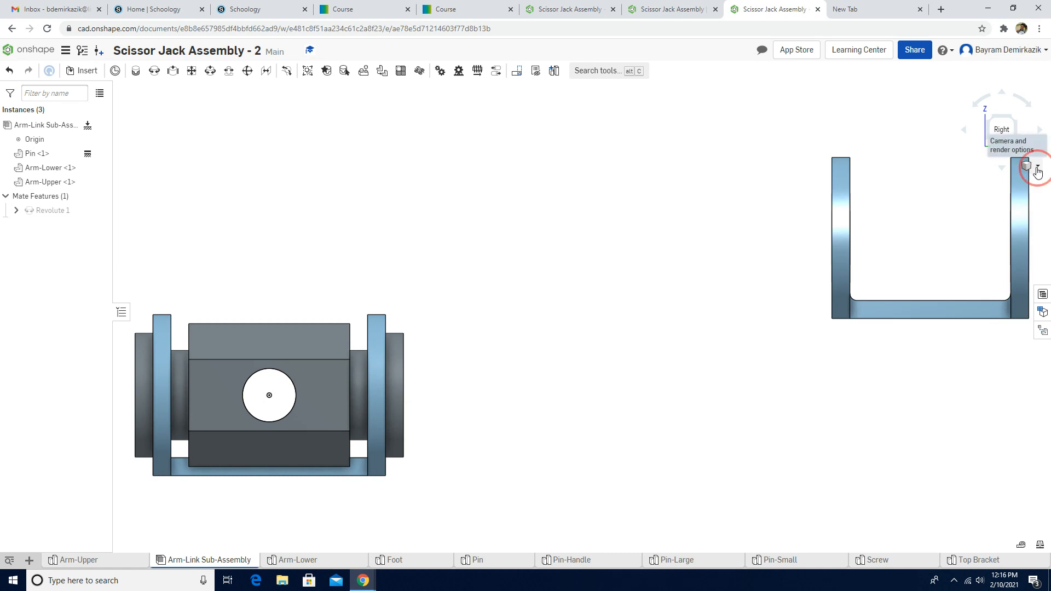
click(995, 179)
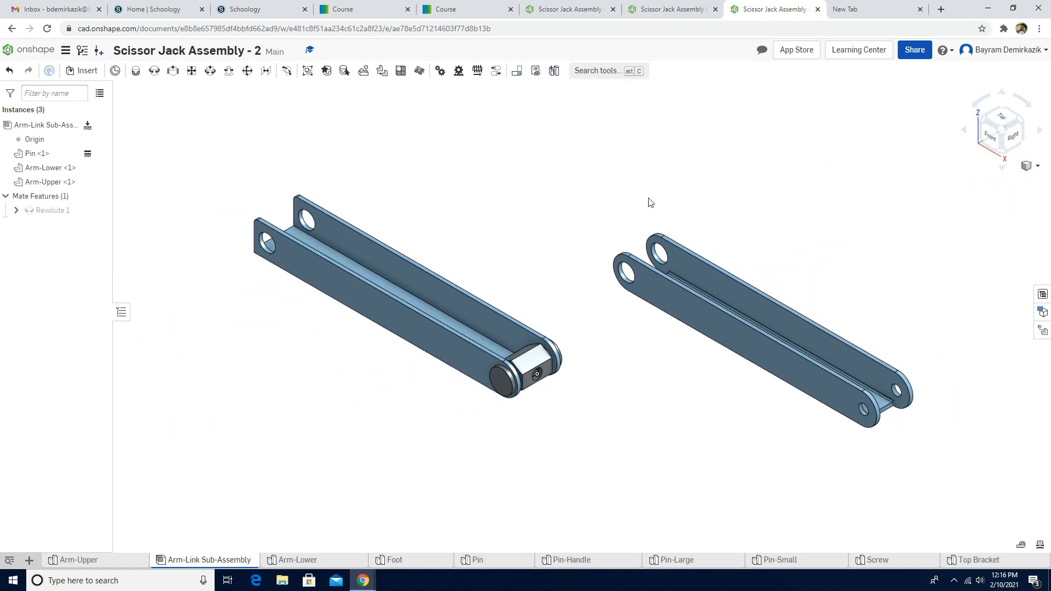
click(394, 290)
right_click(395, 290)
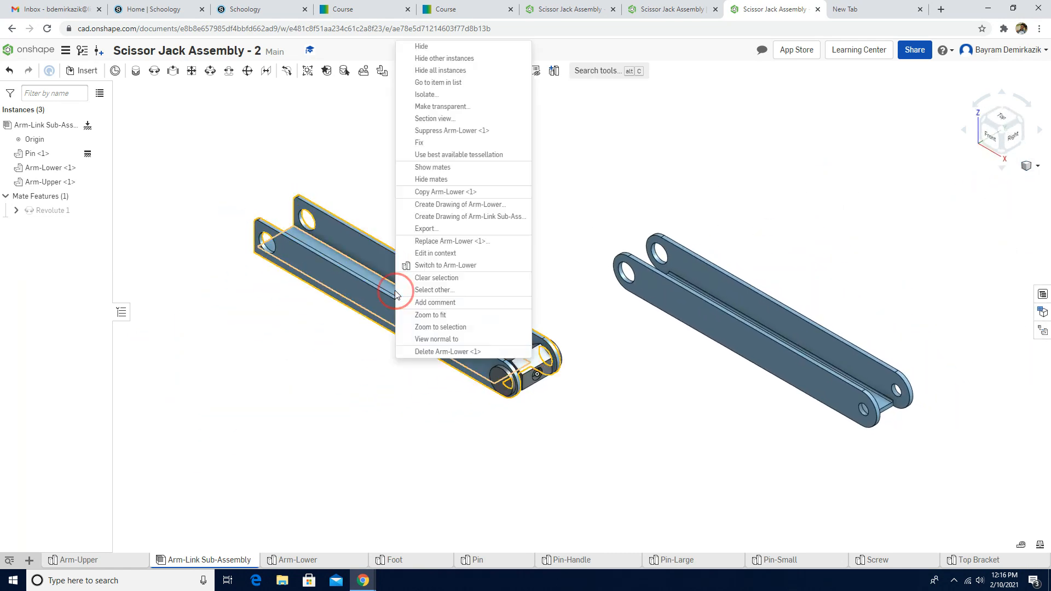
click(421, 45)
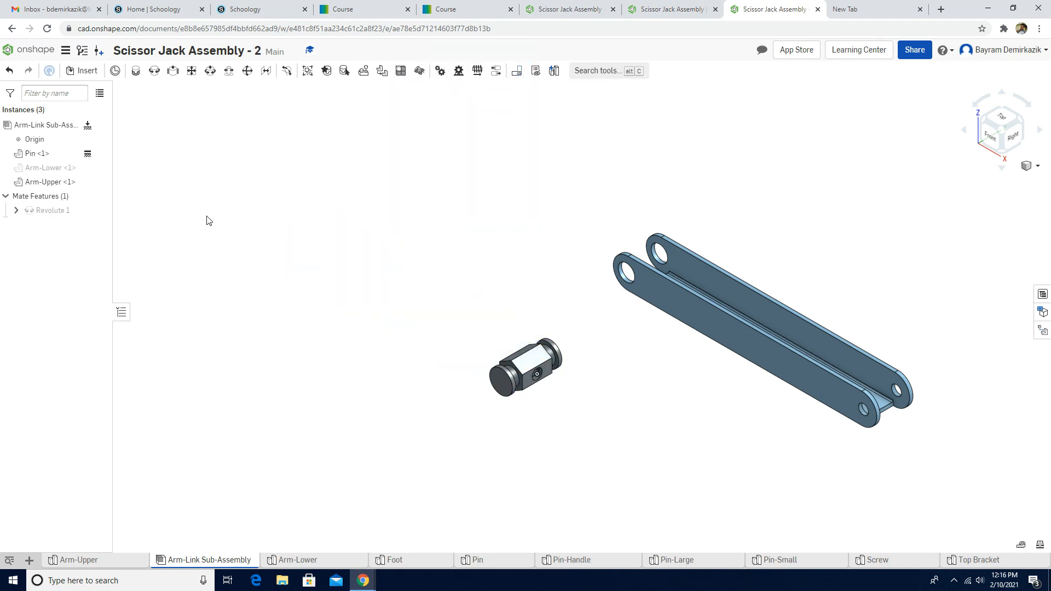
Step: Start a second revolute mate with the outer edge of the large hole in the upper arm's front flange as its first connector
click(154, 71)
scroll(576, 338, up, 3)
scroll(593, 345, up, 4)
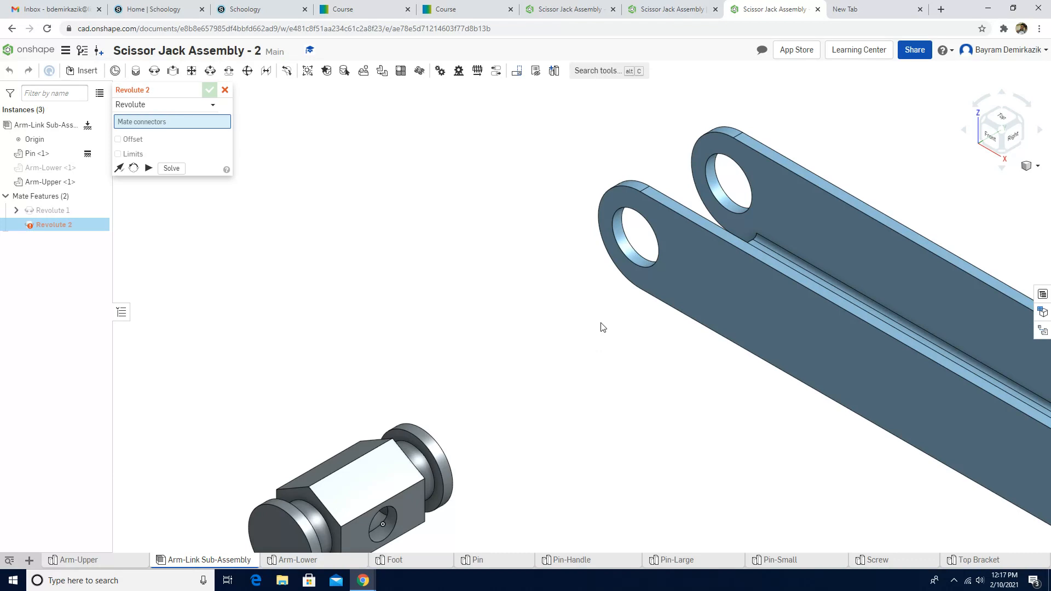
scroll(576, 355, up, 3)
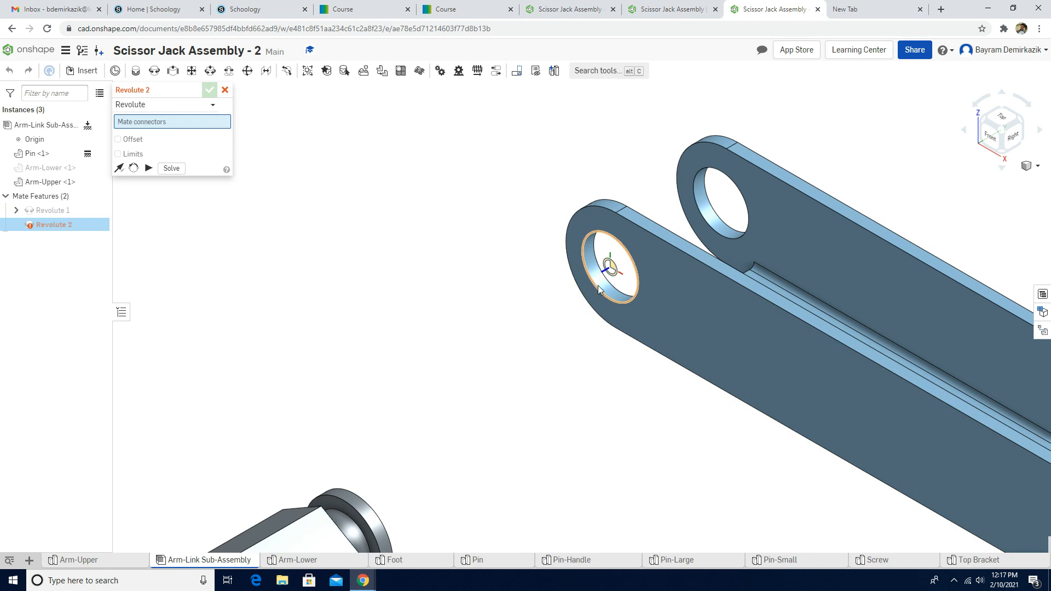
scroll(598, 285, up, 2)
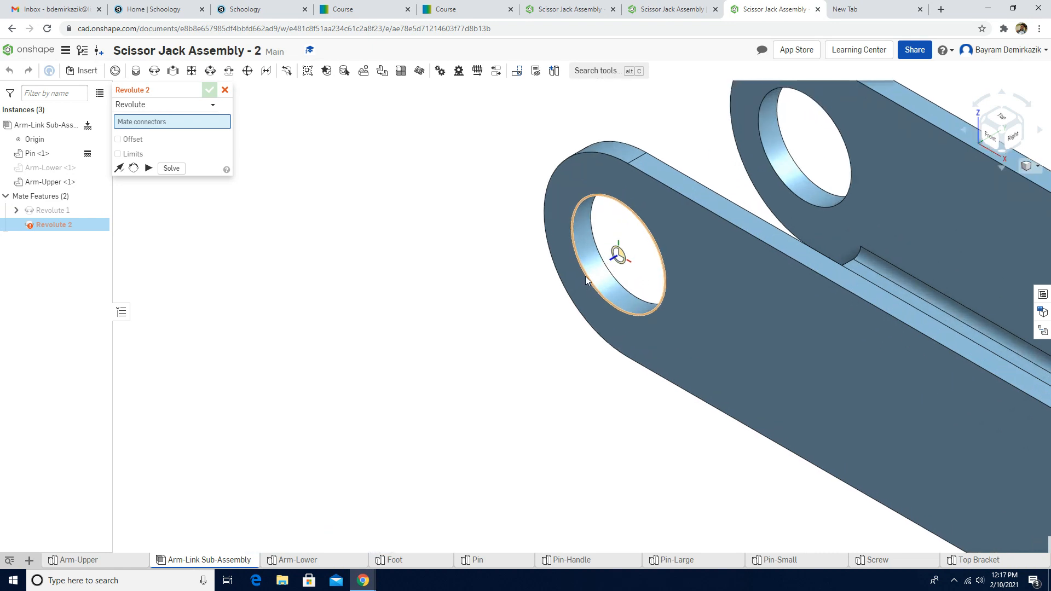
scroll(585, 279, up, 2)
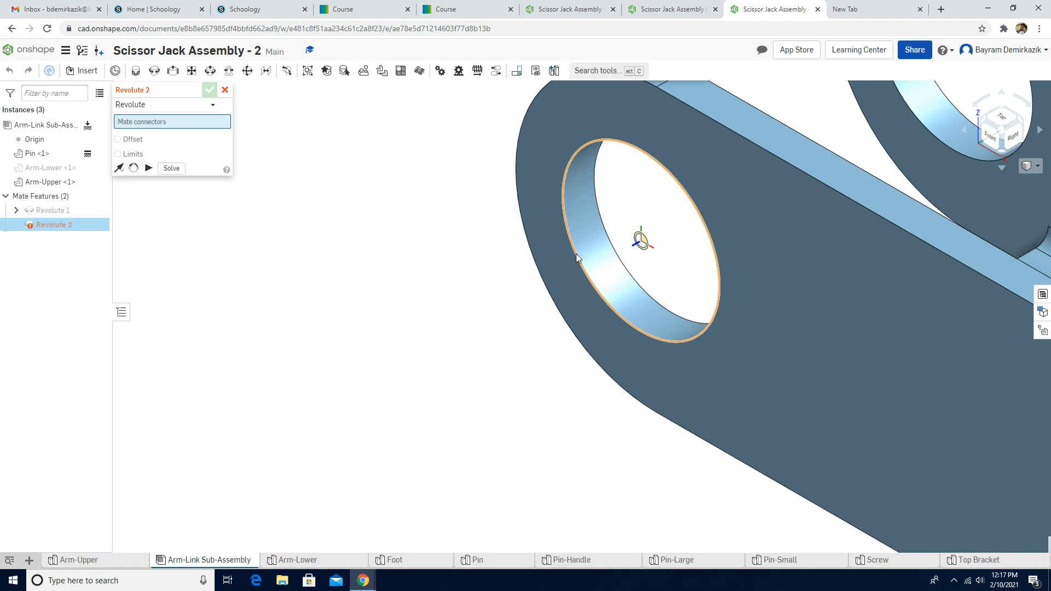
click(574, 252)
scroll(312, 291, down, 5)
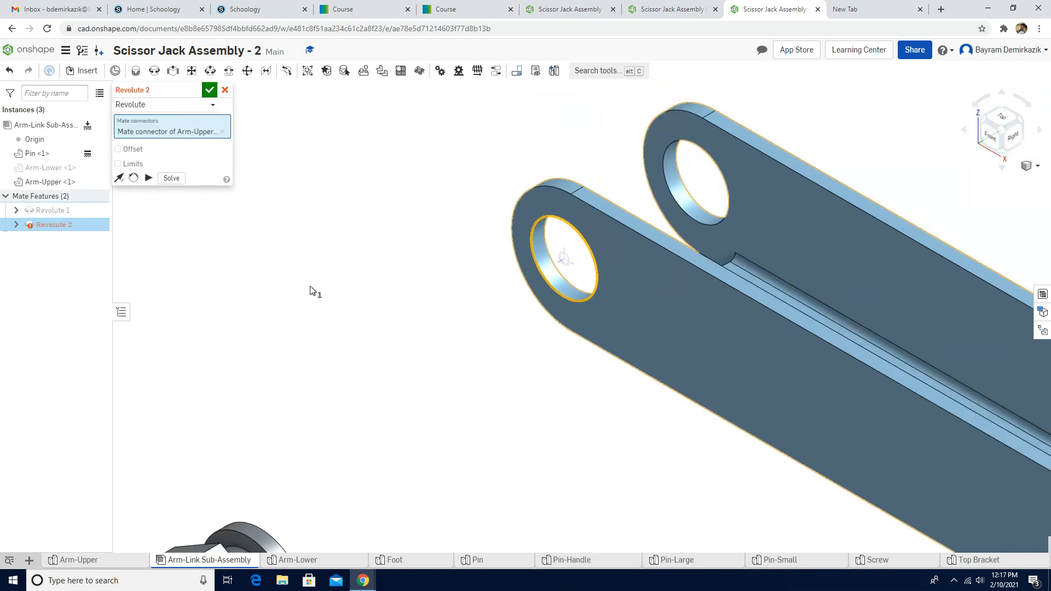
Step: Replace the mate's upper-arm connector with the inner edge of the large hole in the same front flange
scroll(264, 434, up, 5)
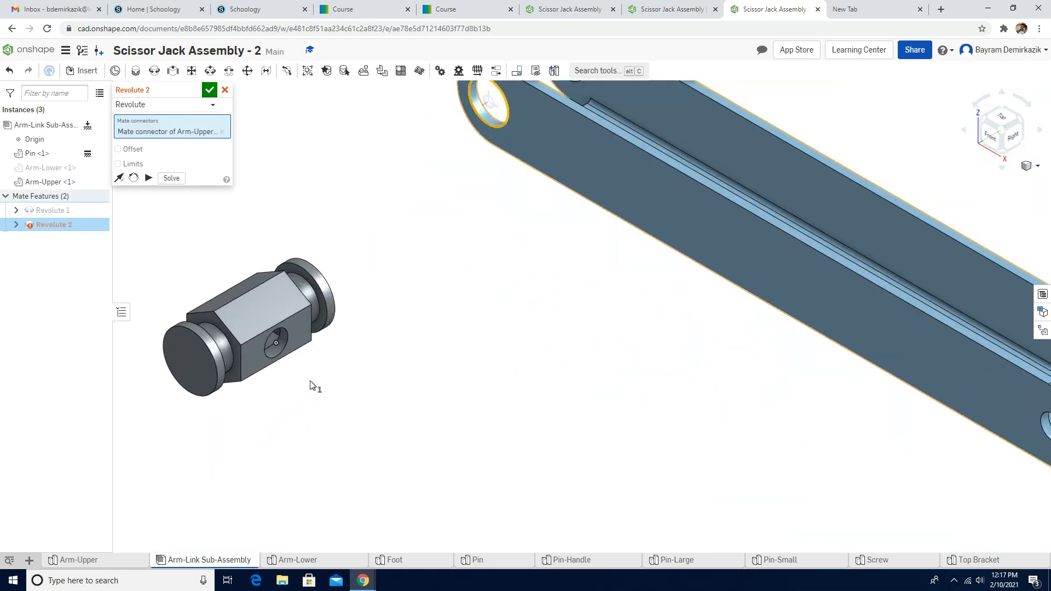
right_drag(344, 357, 350, 344)
scroll(234, 401, up, 3)
middle_drag(262, 375, 237, 441)
scroll(448, 394, up, 2)
scroll(448, 394, down, 6)
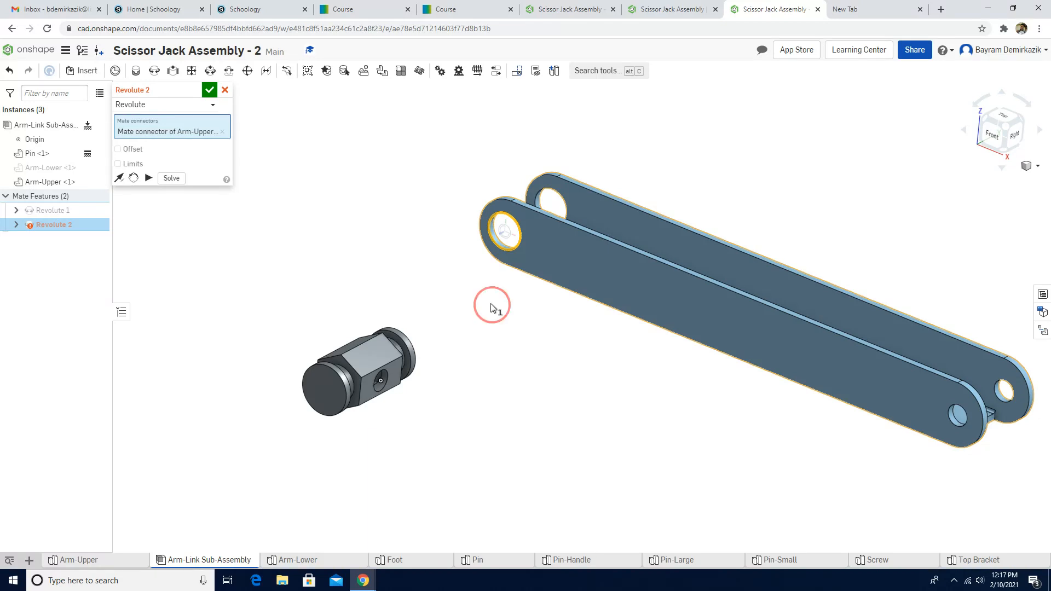
middle_drag(491, 304, 460, 400)
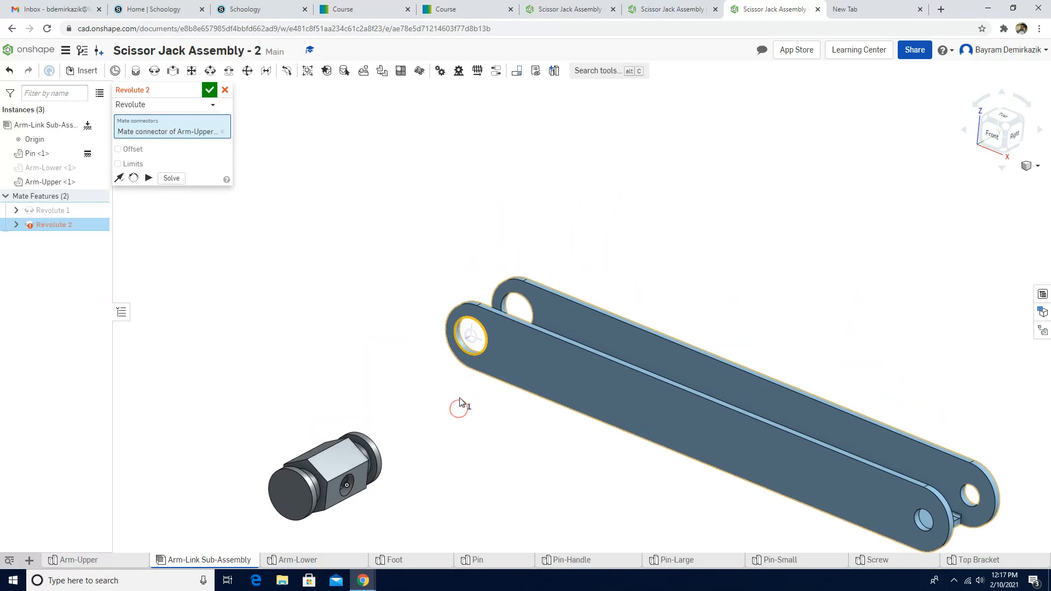
click(222, 132)
scroll(480, 429, up, 3)
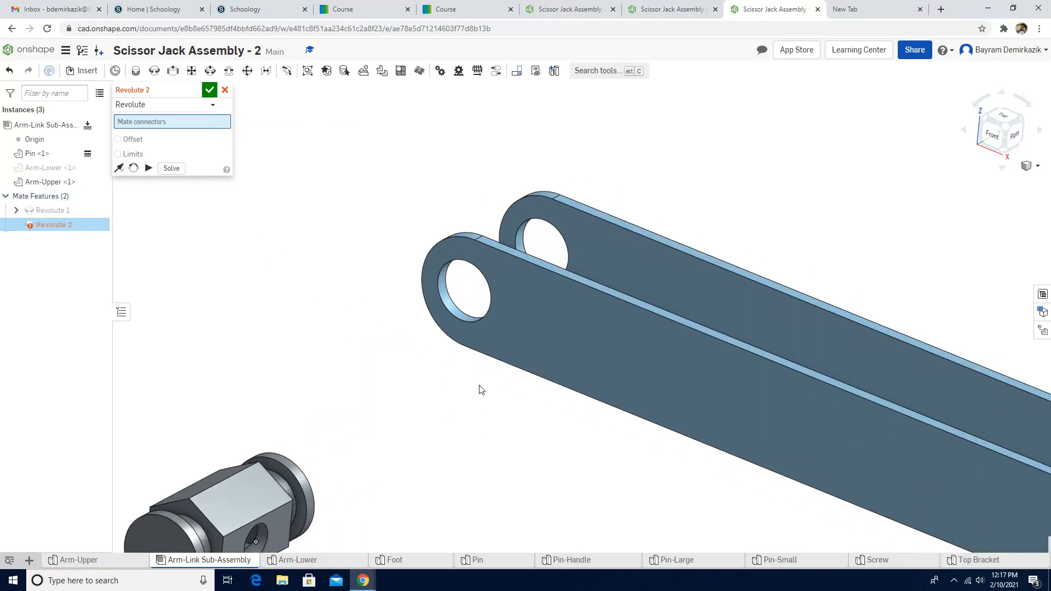
scroll(443, 394, up, 5)
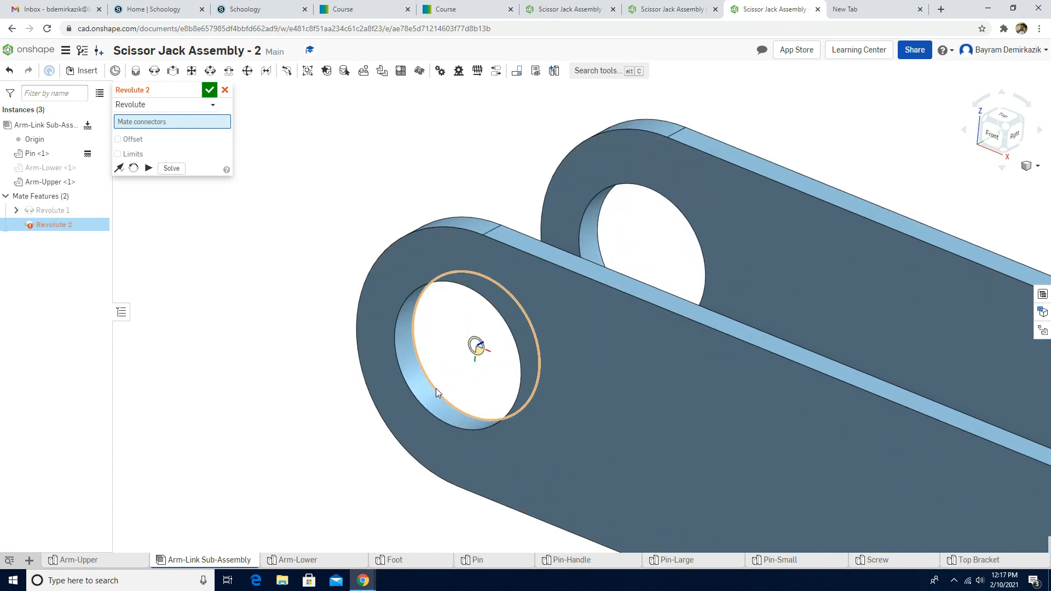
click(435, 388)
scroll(277, 410, down, 3)
scroll(276, 411, down, 4)
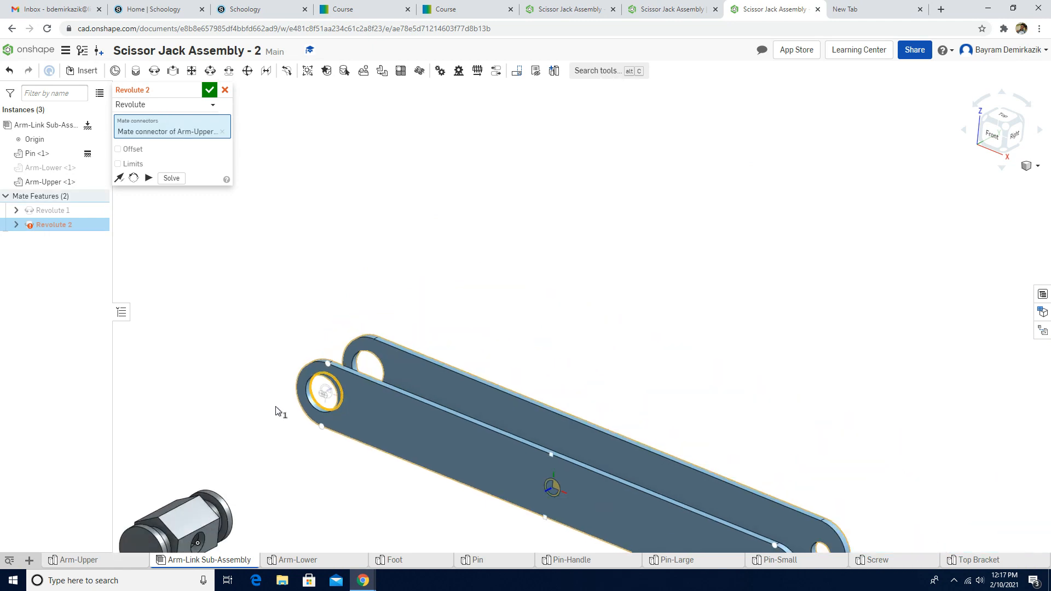
Step: Complete the upper arm's revolute mate on the pin's circular journal edge where it meets the front end of the faceted body
scroll(283, 483, up, 5)
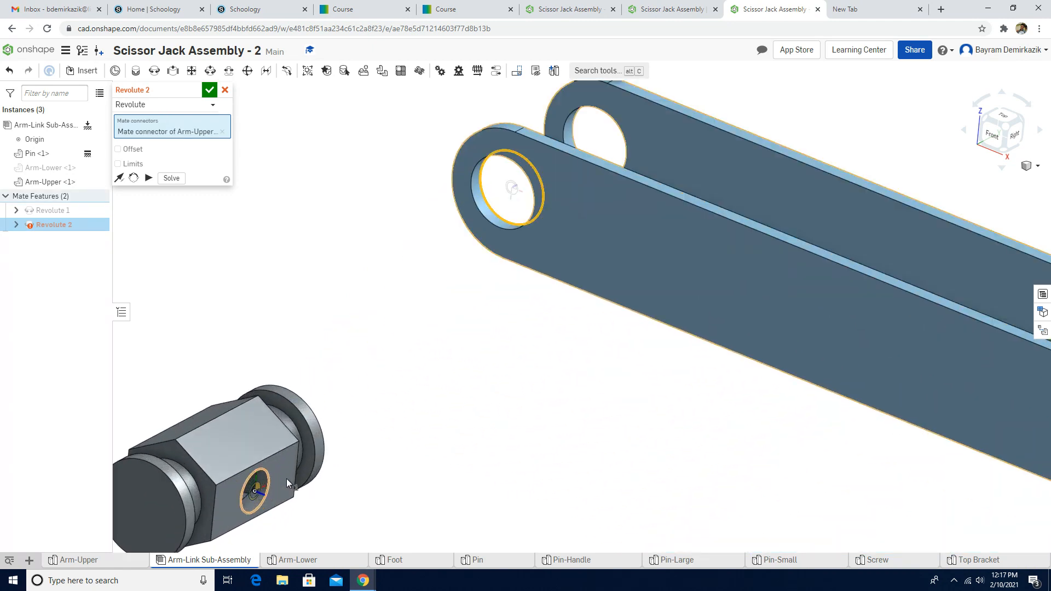
scroll(286, 478, up, 2)
scroll(286, 478, down, 6)
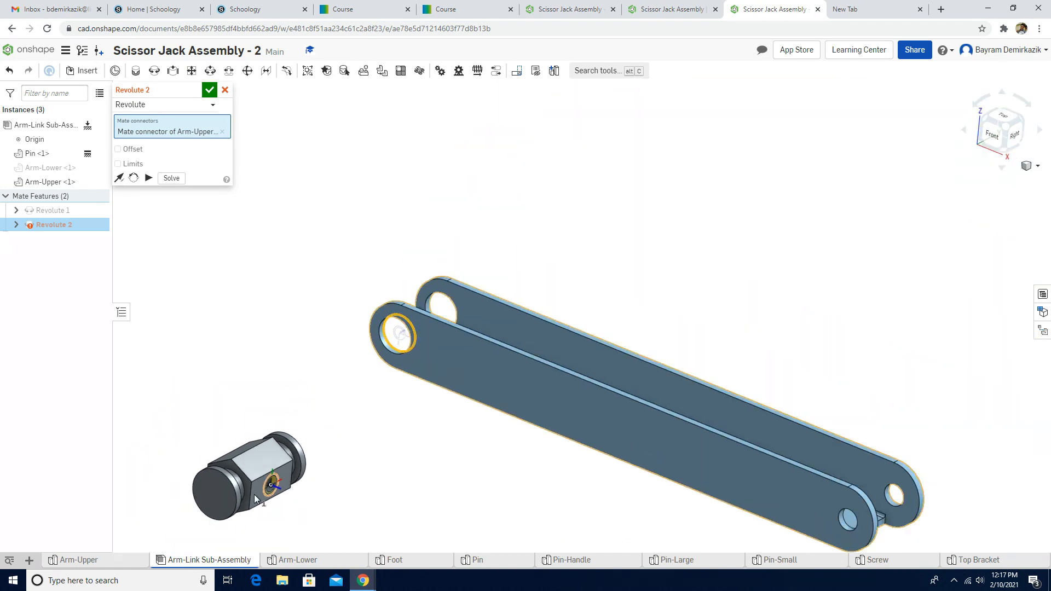
scroll(234, 491, up, 4)
scroll(234, 488, up, 2)
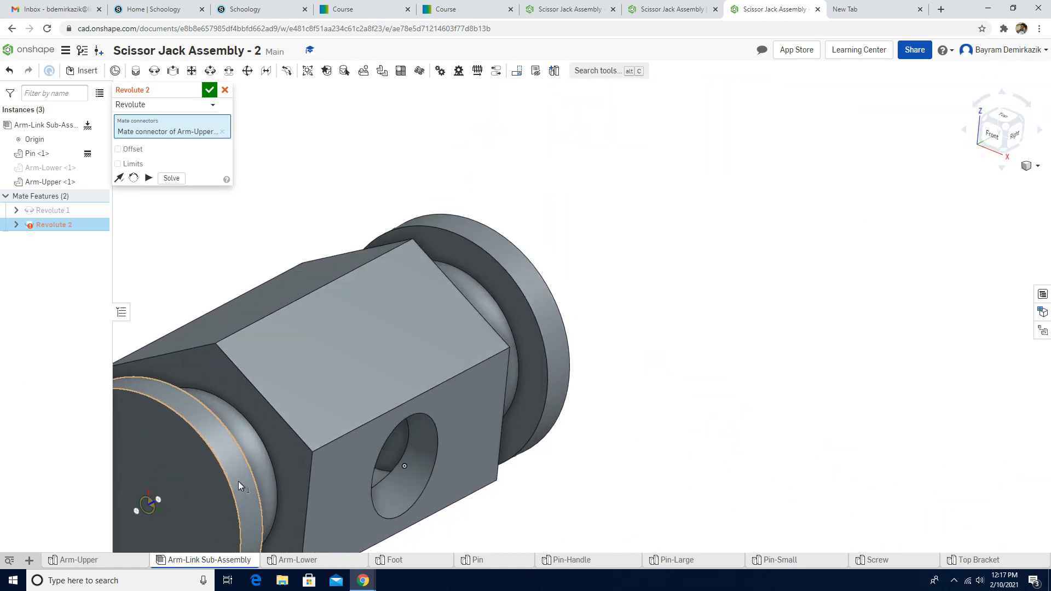
scroll(255, 442, up, 1)
scroll(258, 441, up, 1)
right_drag(258, 441, 224, 445)
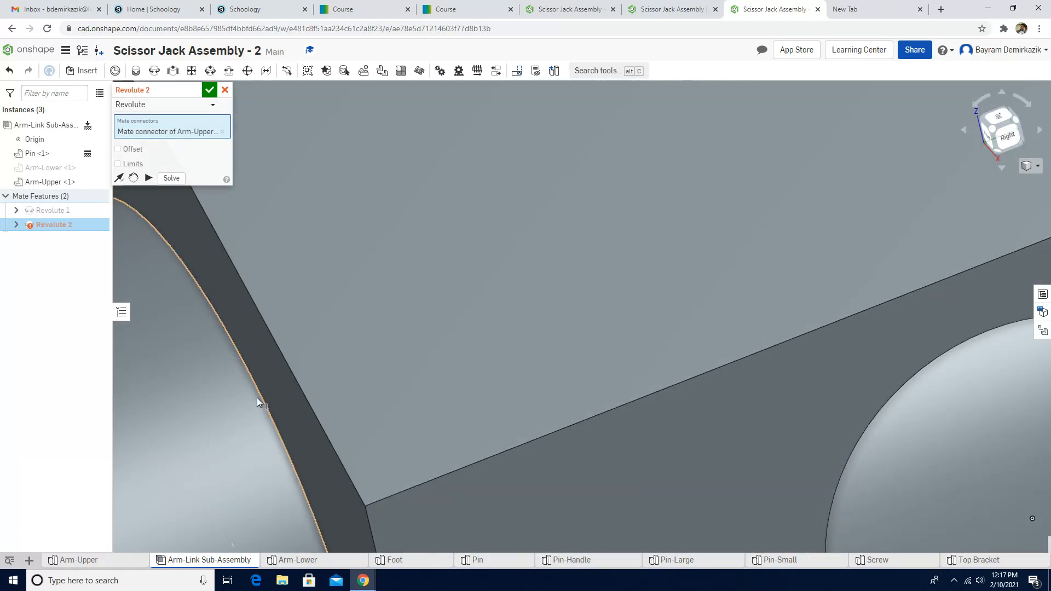
scroll(258, 399, down, 3)
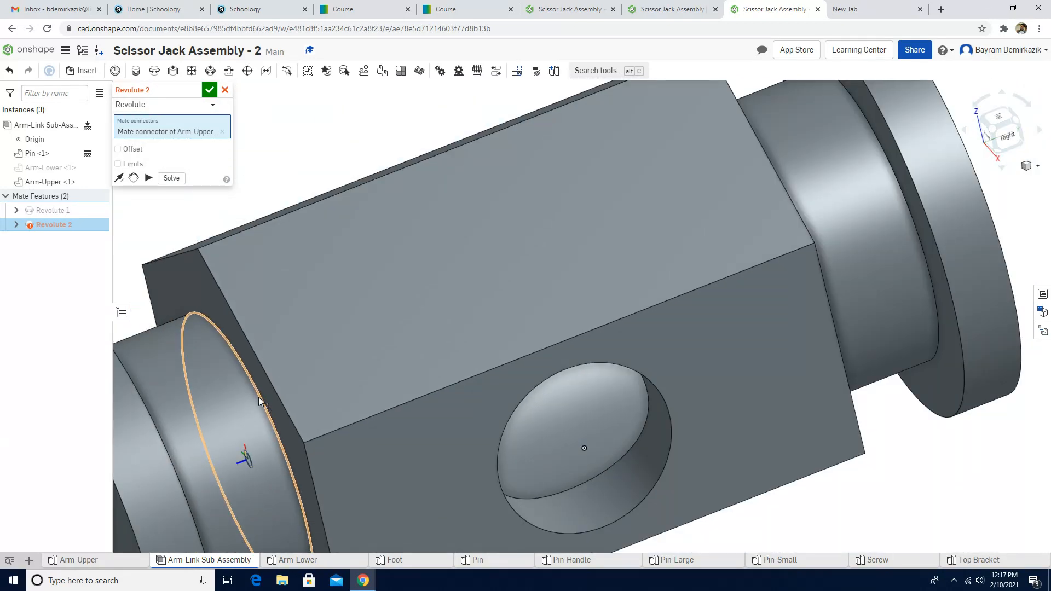
click(259, 401)
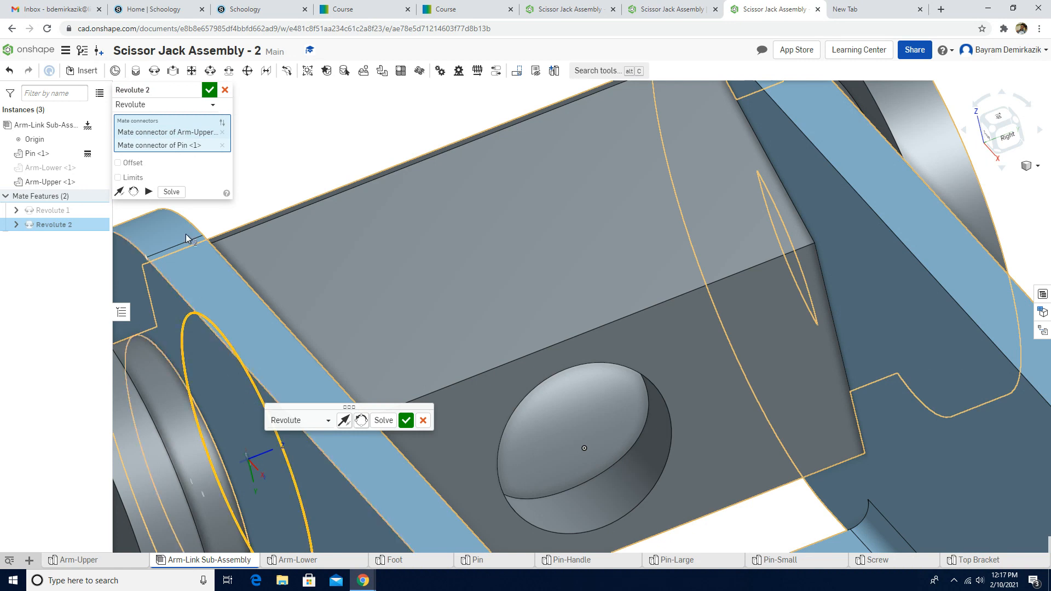
click(210, 90)
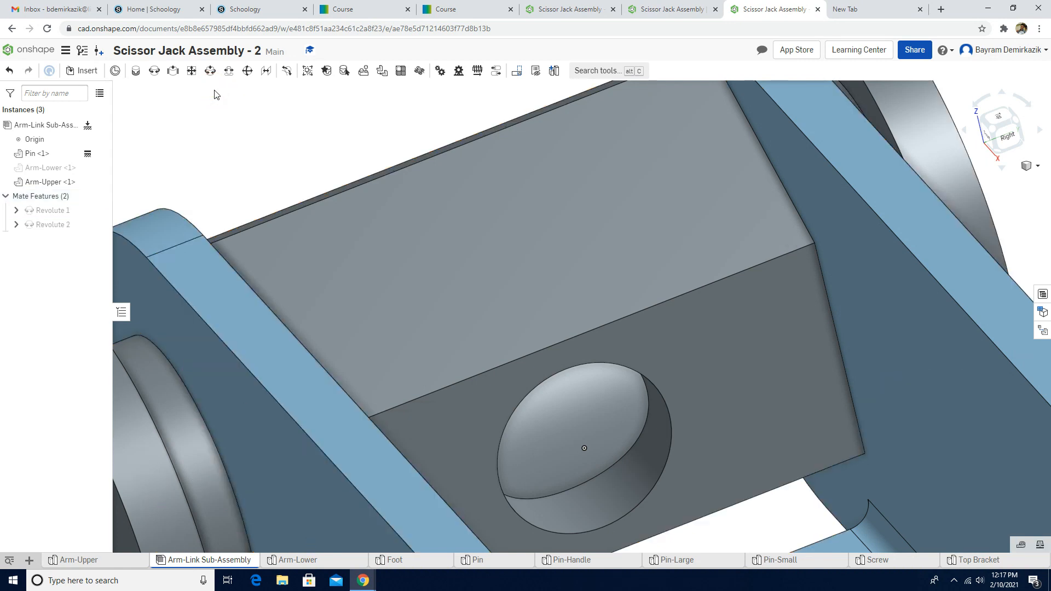
Step: Check the pin's seating in the upper arm from the right side, and return to the isometric view
click(1021, 167)
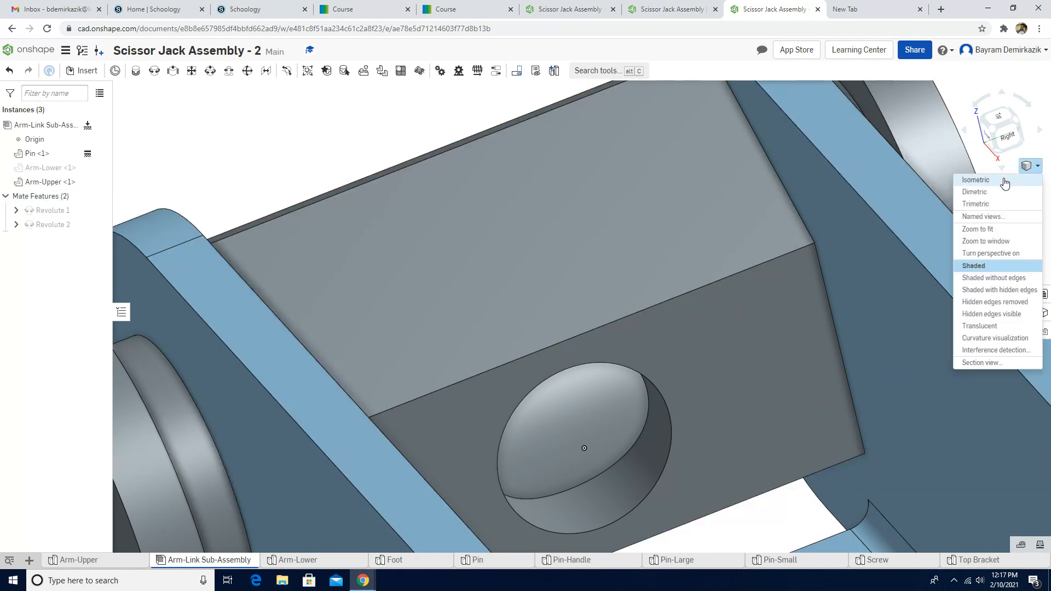
click(1005, 181)
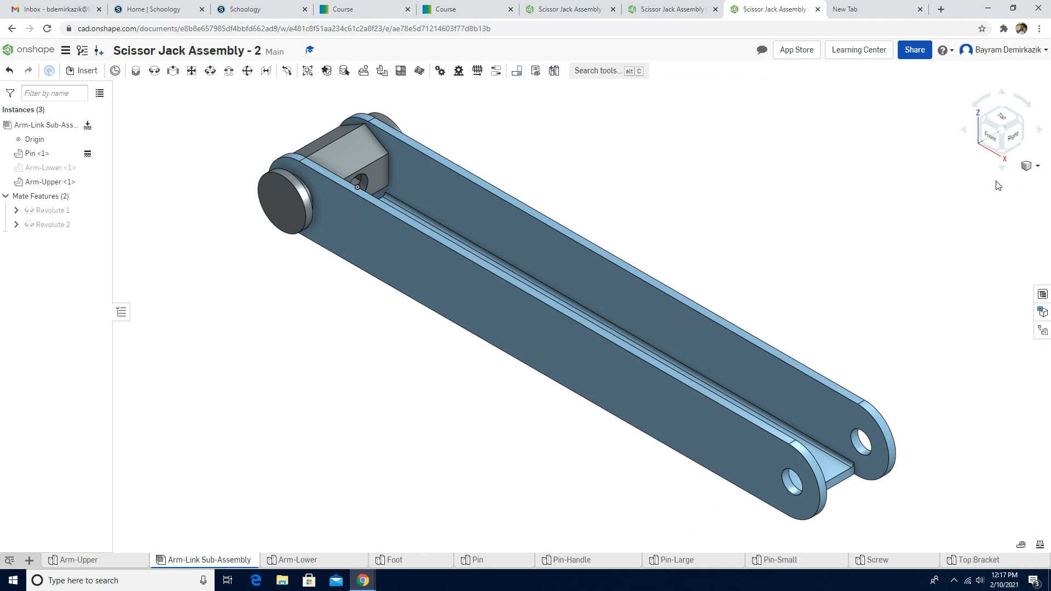
click(1010, 140)
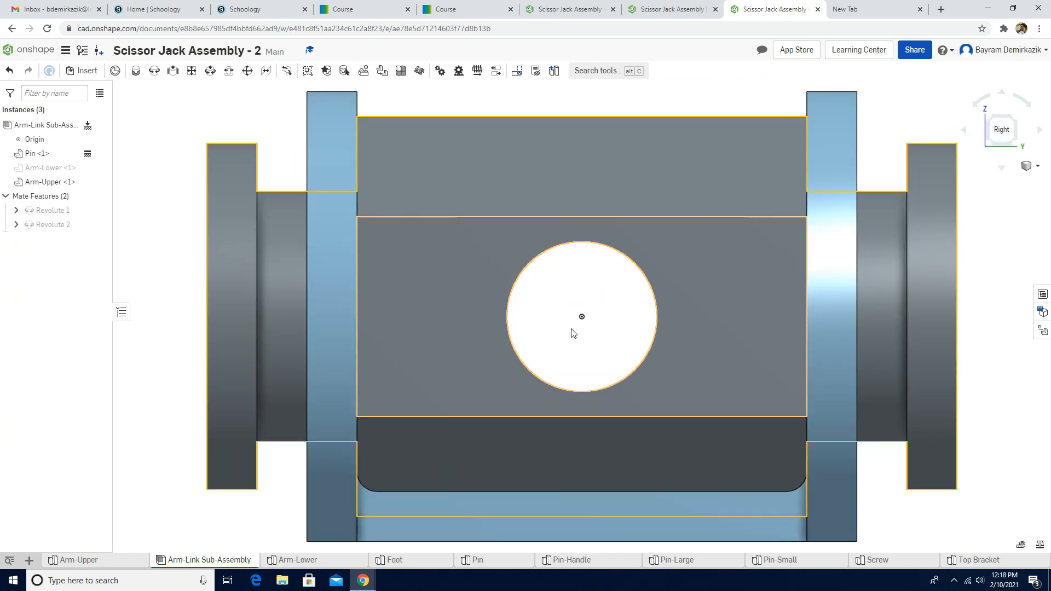
click(1034, 169)
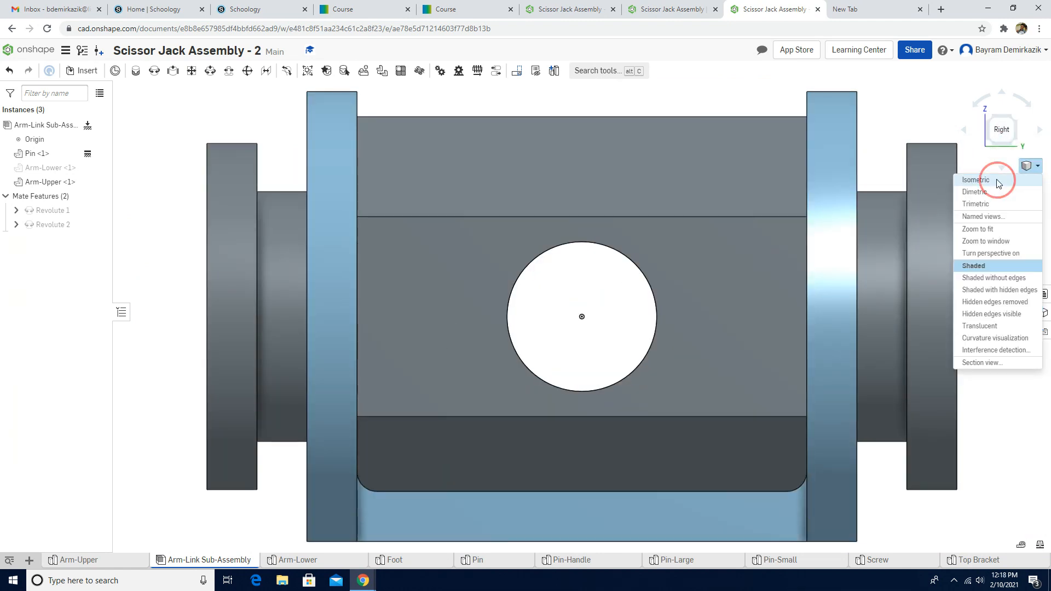
click(997, 182)
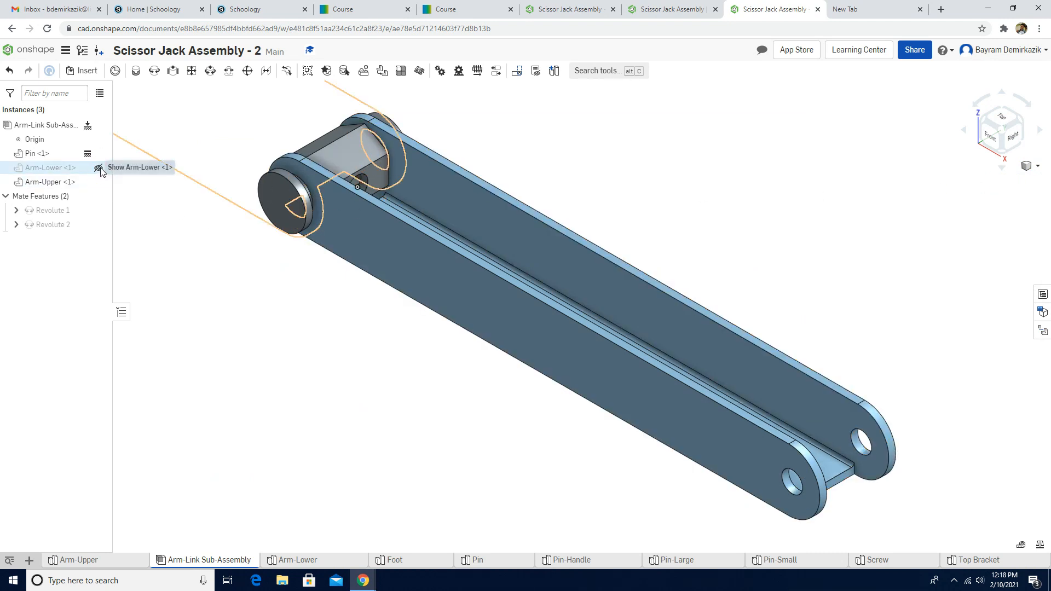
Step: Show the lower arm again and swing the arms about the pin into an open V position
click(99, 168)
scroll(241, 293, up, 5)
middle_drag(189, 309, 382, 392)
drag(580, 411, 448, 260)
scroll(417, 399, up, 5)
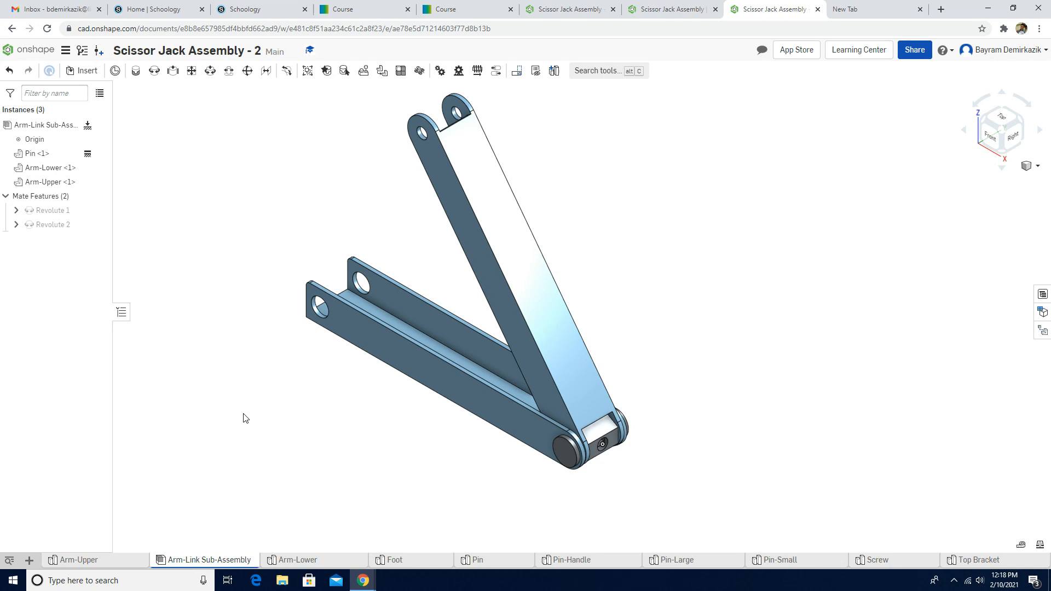
Step: Create a new assembly in the document and name it Screw Sub-Assembly
click(28, 561)
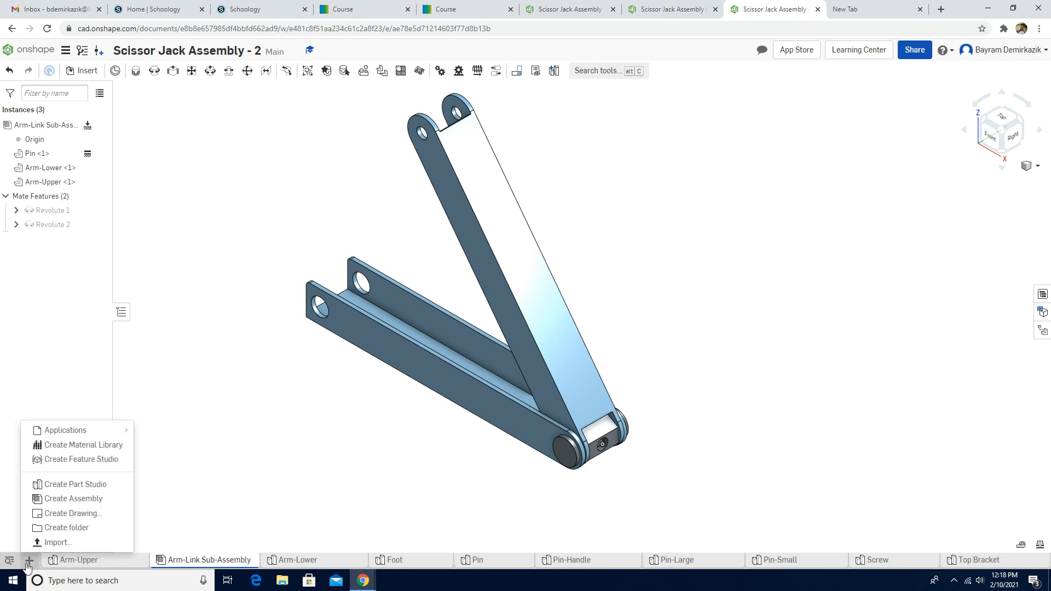
click(75, 499)
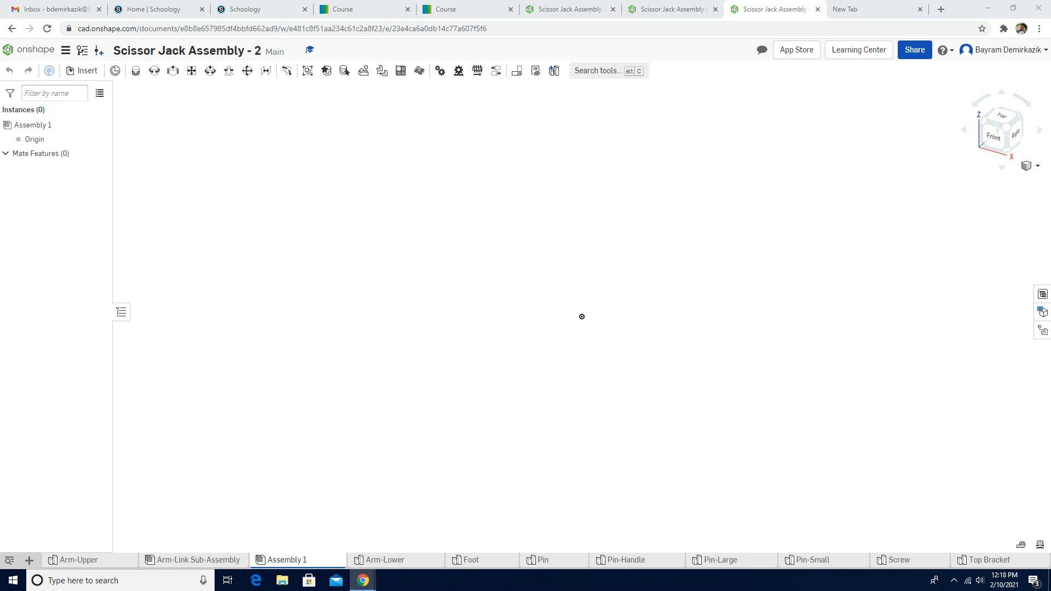
right_click(290, 565)
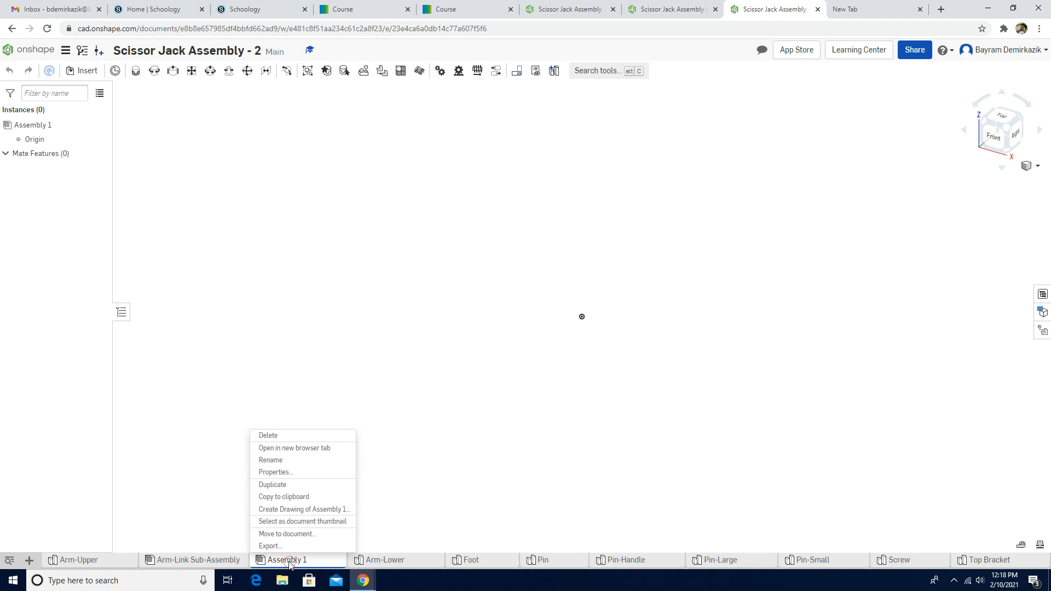
click(280, 461)
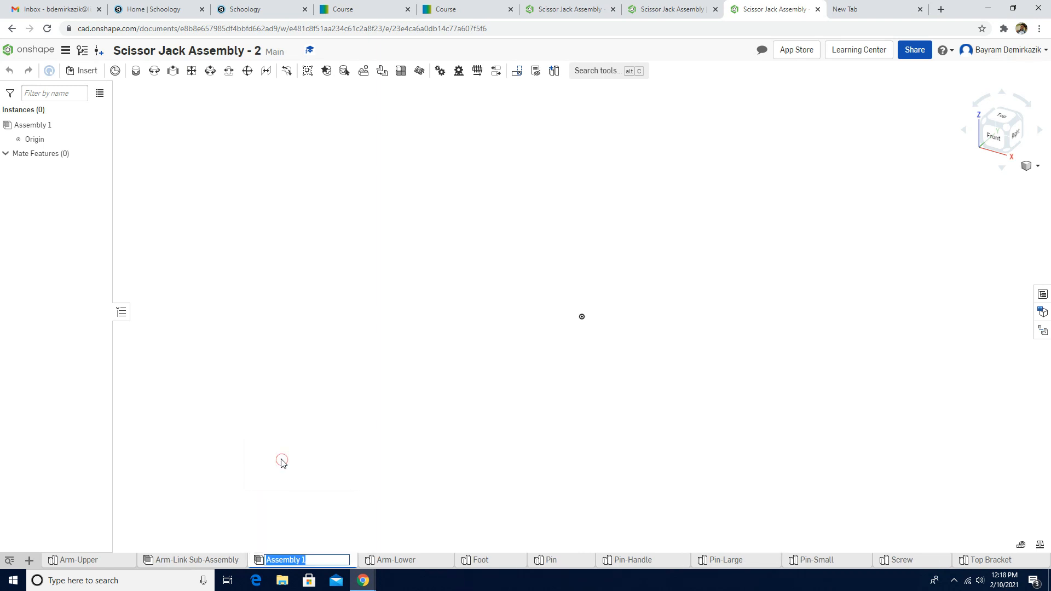
text(Screw Sub-Assembly)
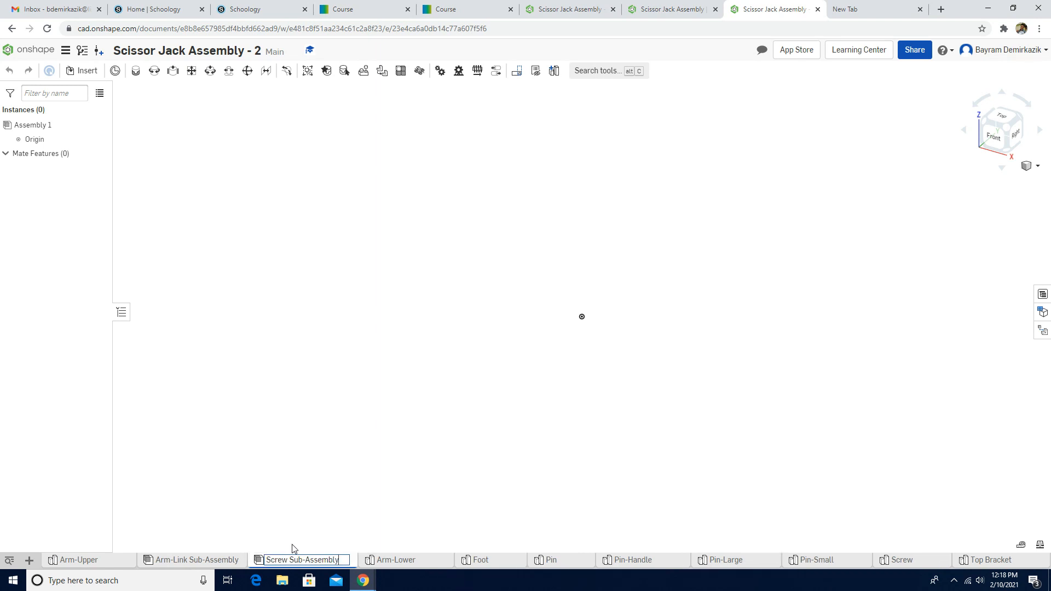
click(292, 503)
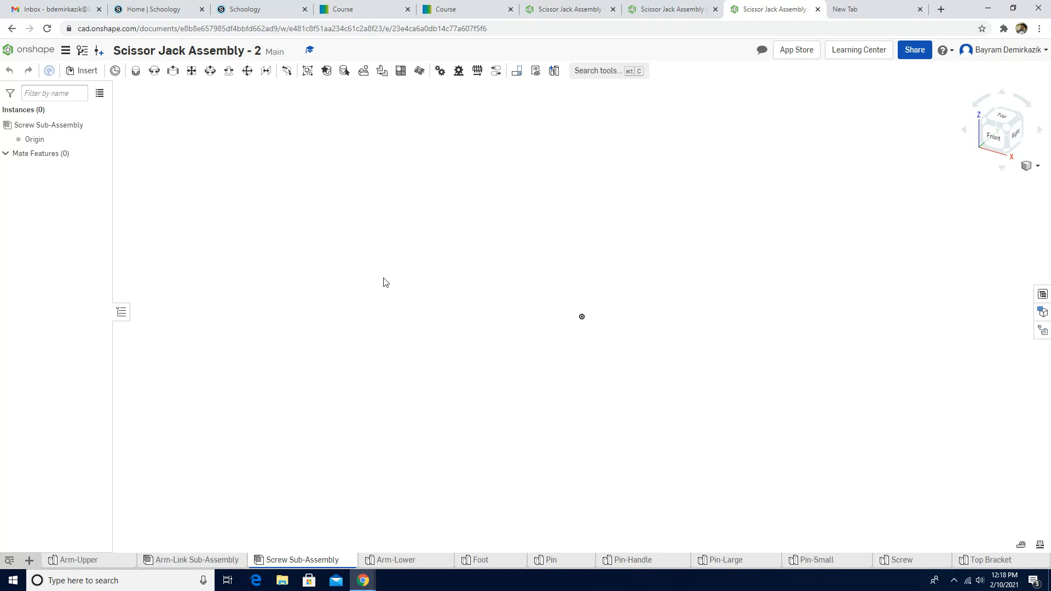
Step: Insert the Screw part into the new sub-assembly and fix it in place
click(83, 78)
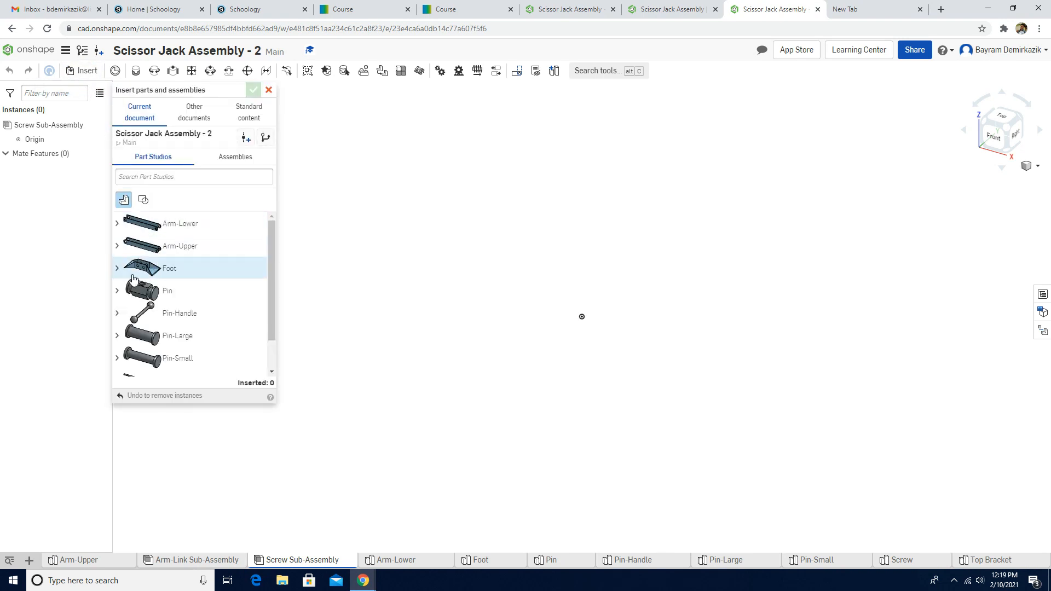
scroll(135, 316, down, 1)
click(121, 350)
click(160, 372)
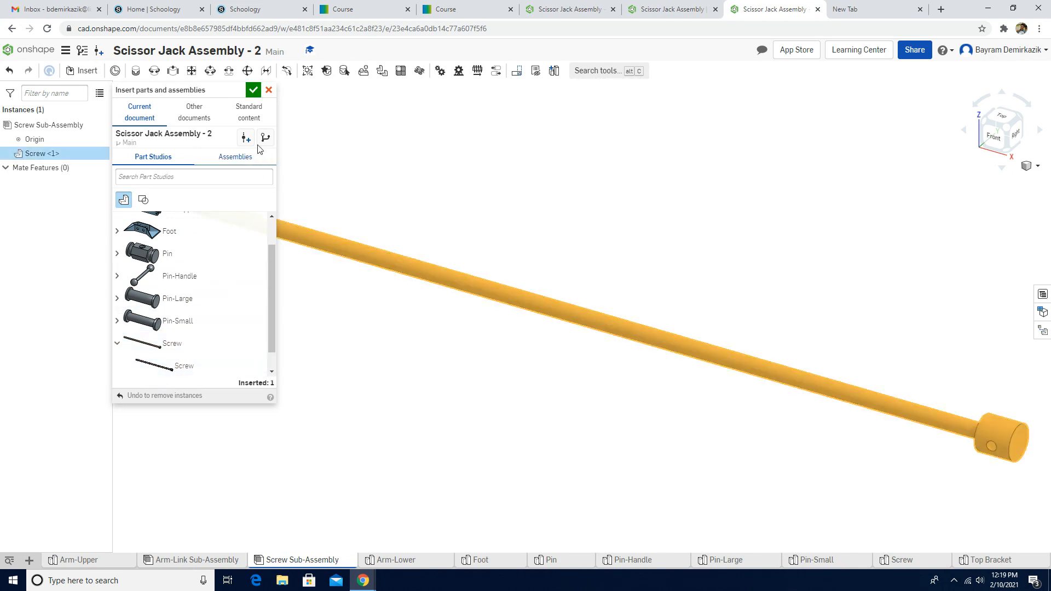
click(258, 93)
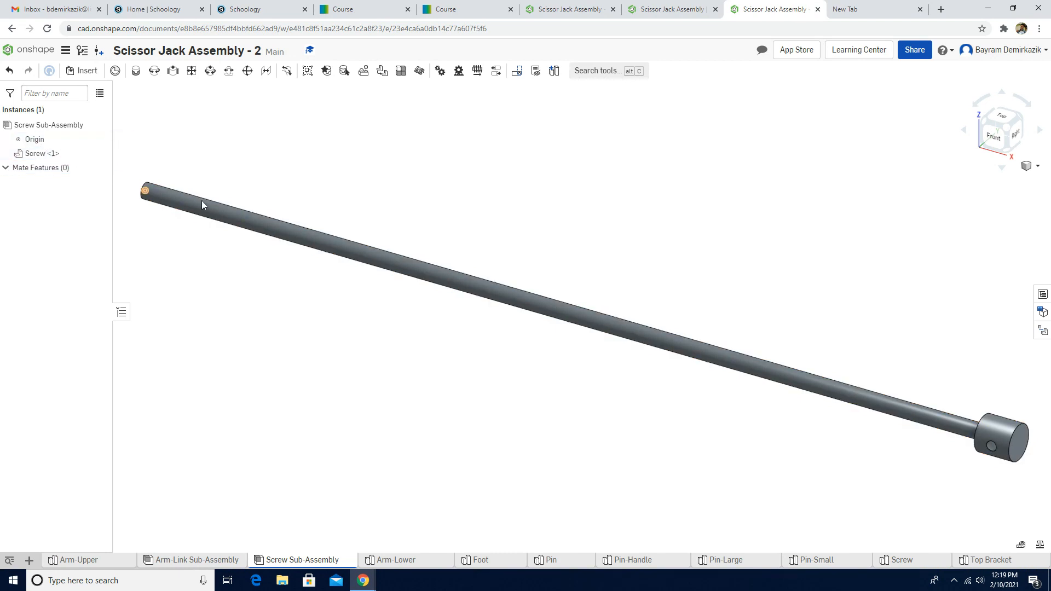
right_click(381, 257)
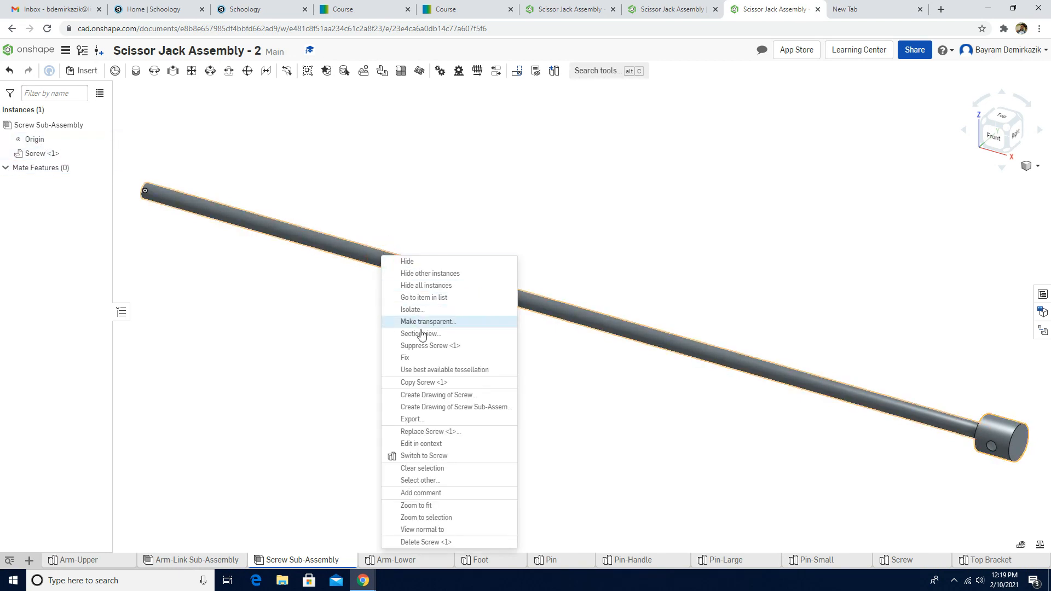
click(427, 359)
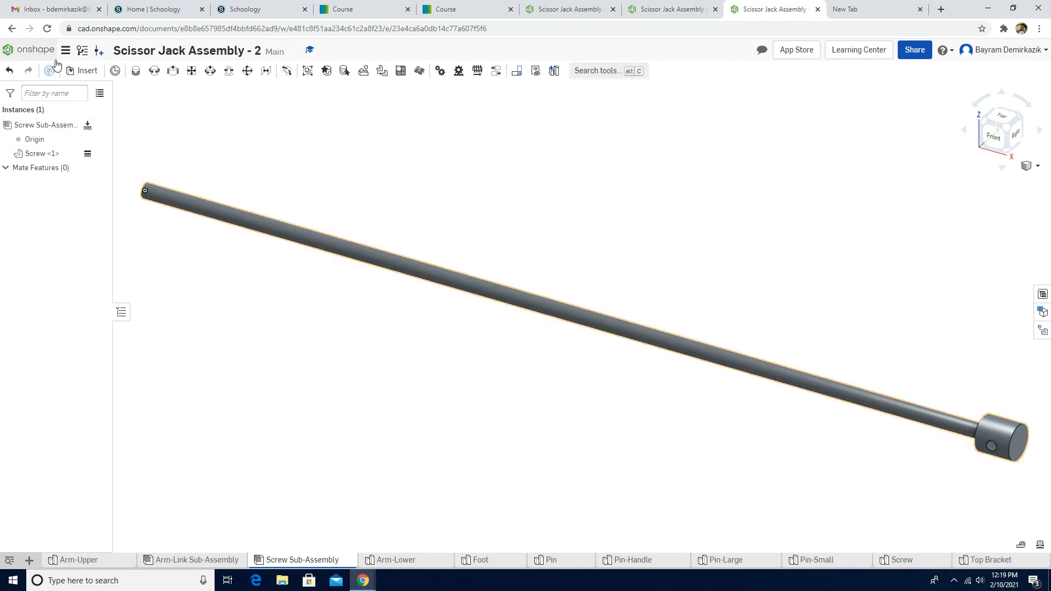
Step: Insert the Pin-Handle part and move it close to the screw's head
click(74, 72)
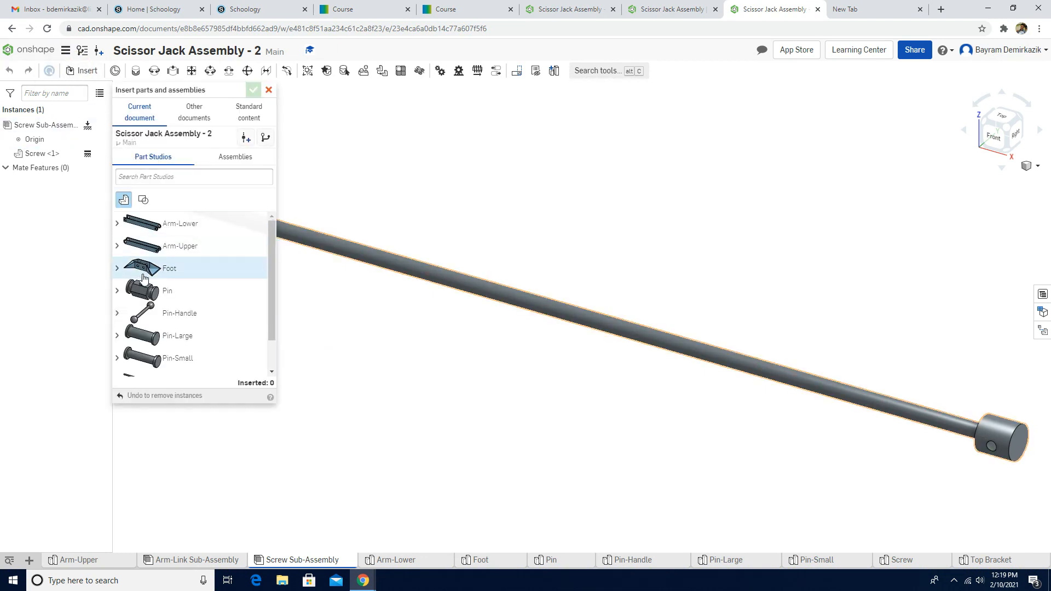
scroll(119, 280, down, 2)
click(118, 277)
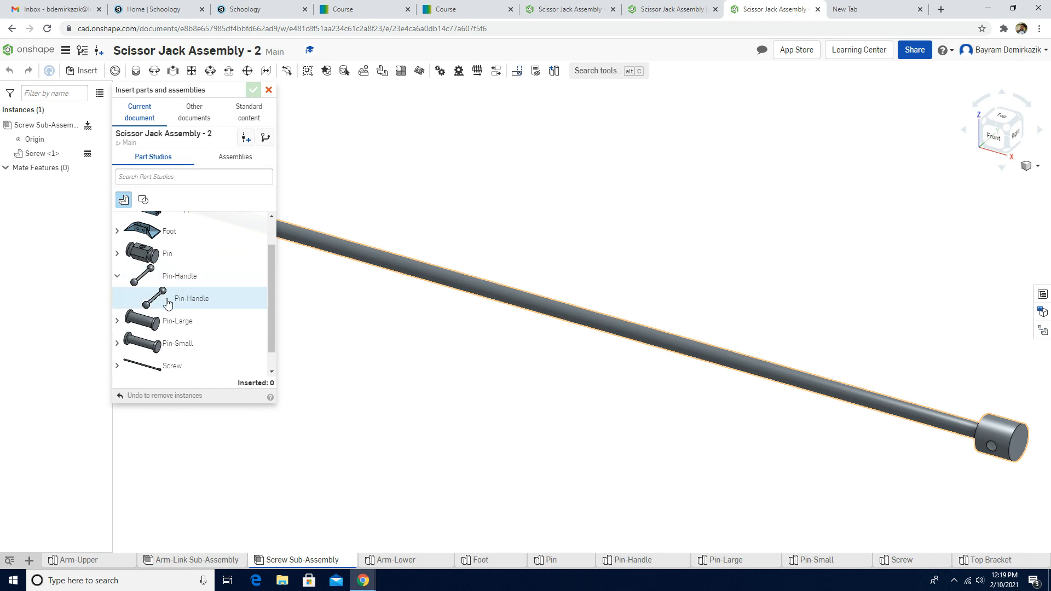
click(179, 304)
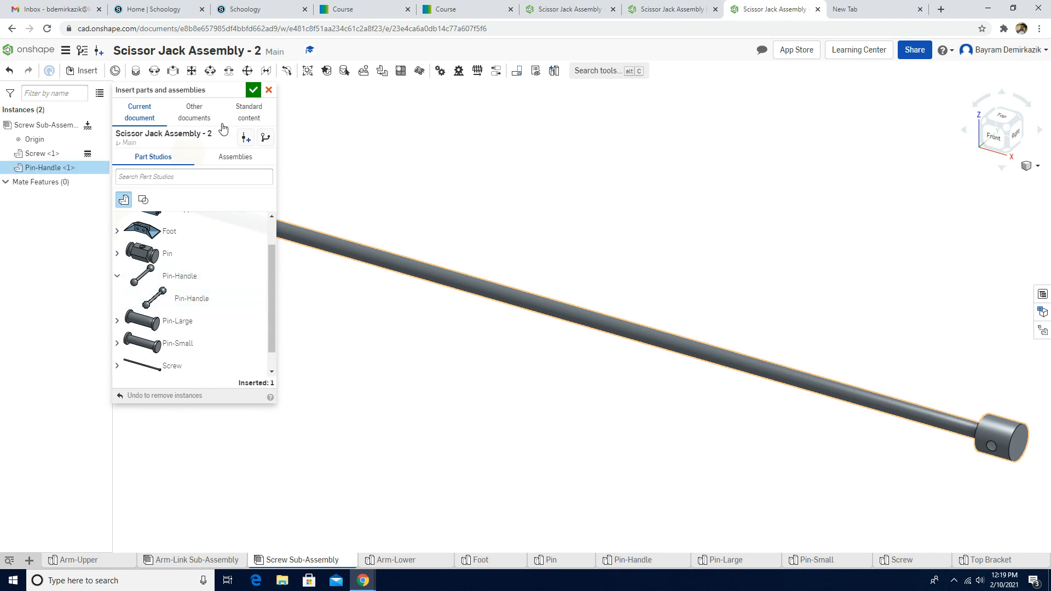
click(252, 91)
click(134, 200)
click(234, 194)
drag(300, 198, 952, 381)
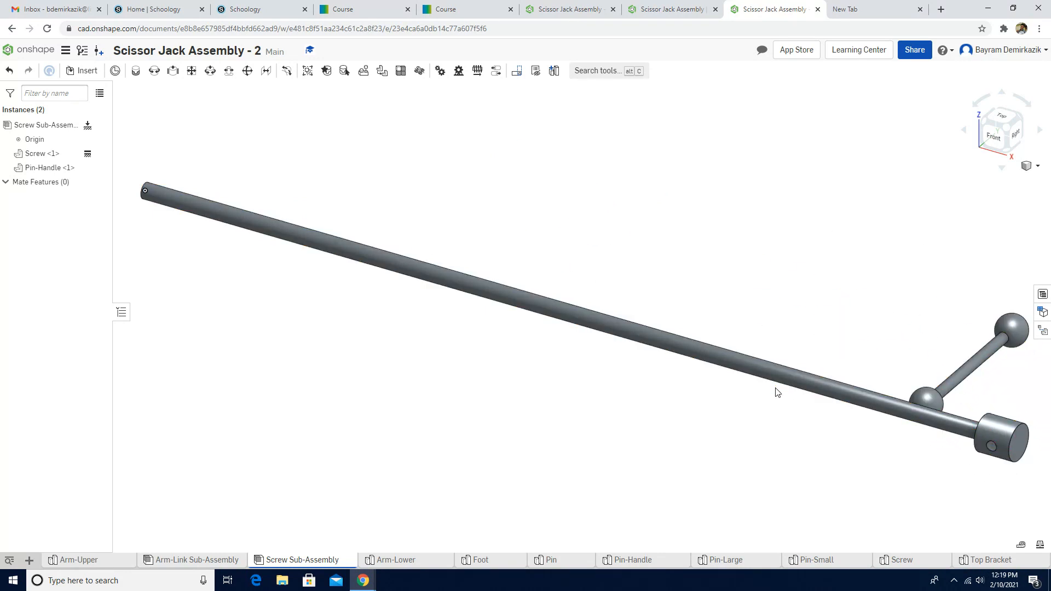
Step: Add a Revolute mate joining the middle of the pin handle's shaft to the centre of the cross hole in the screw's head
middle_drag(762, 406, 541, 396)
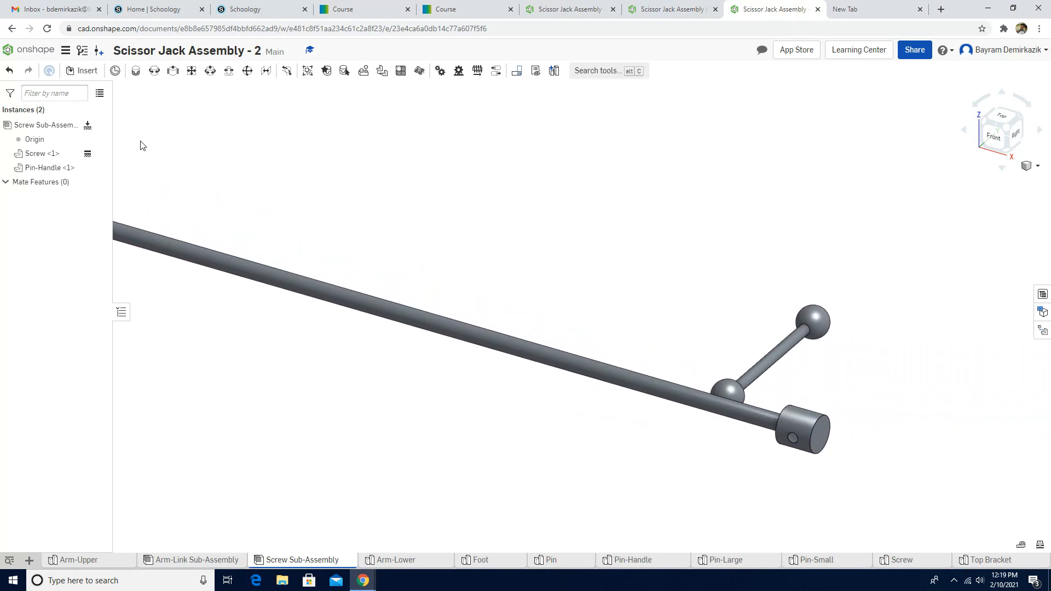
click(155, 72)
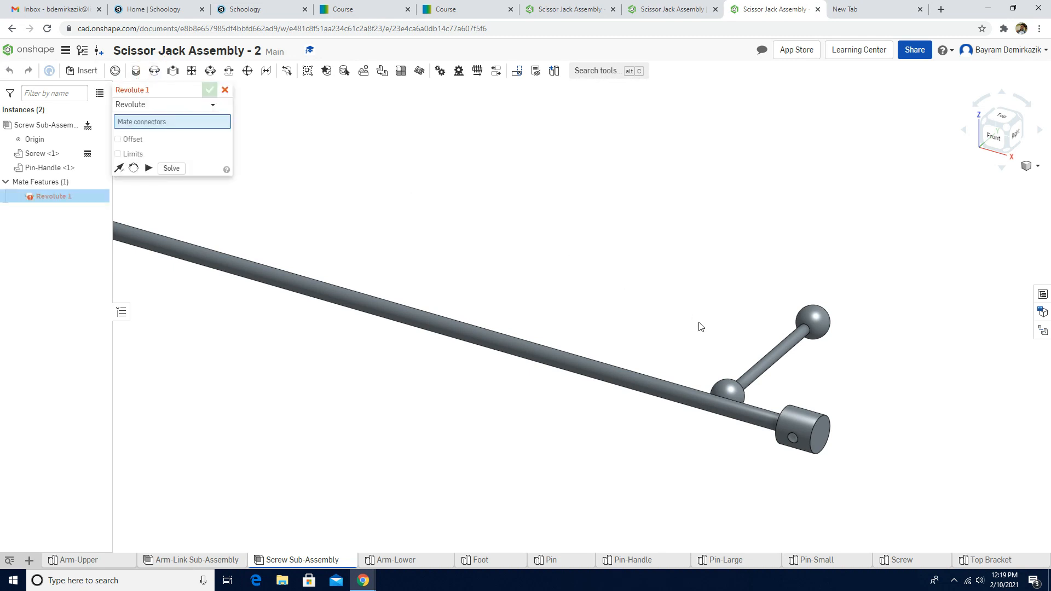
click(771, 359)
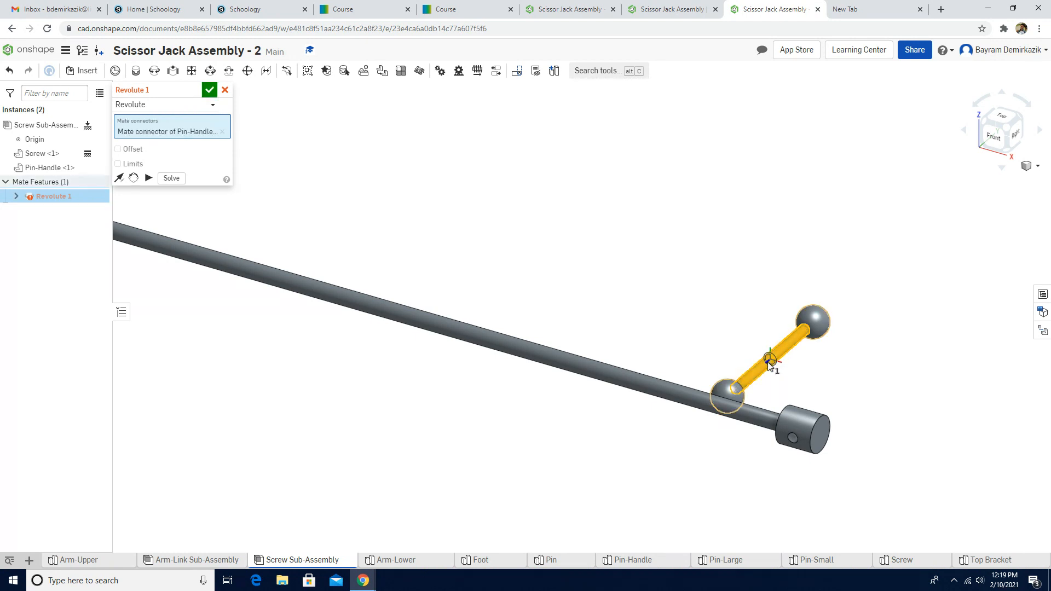
scroll(797, 487, up, 3)
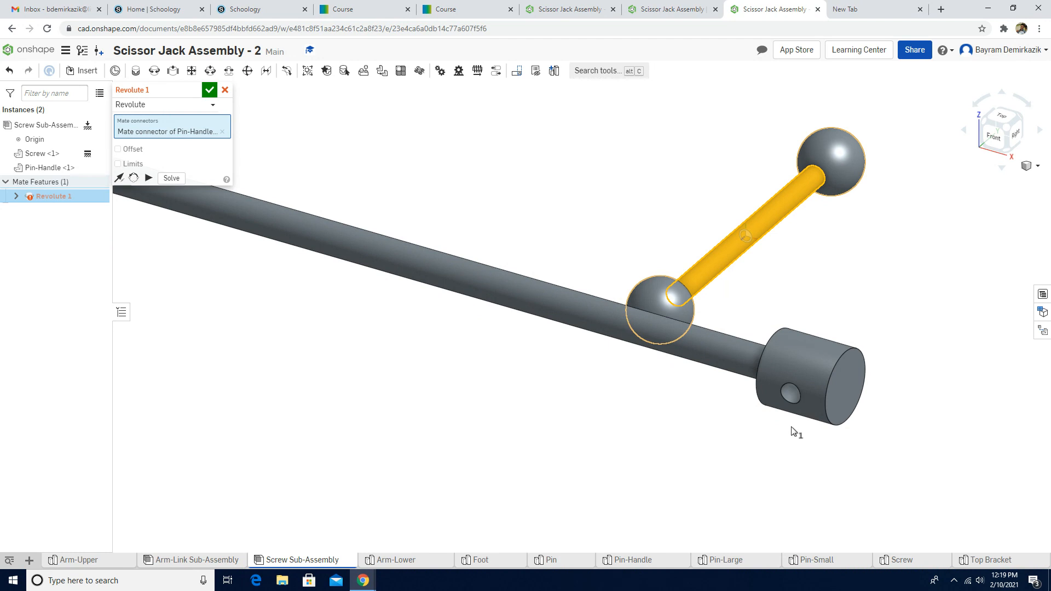
scroll(792, 431, up, 5)
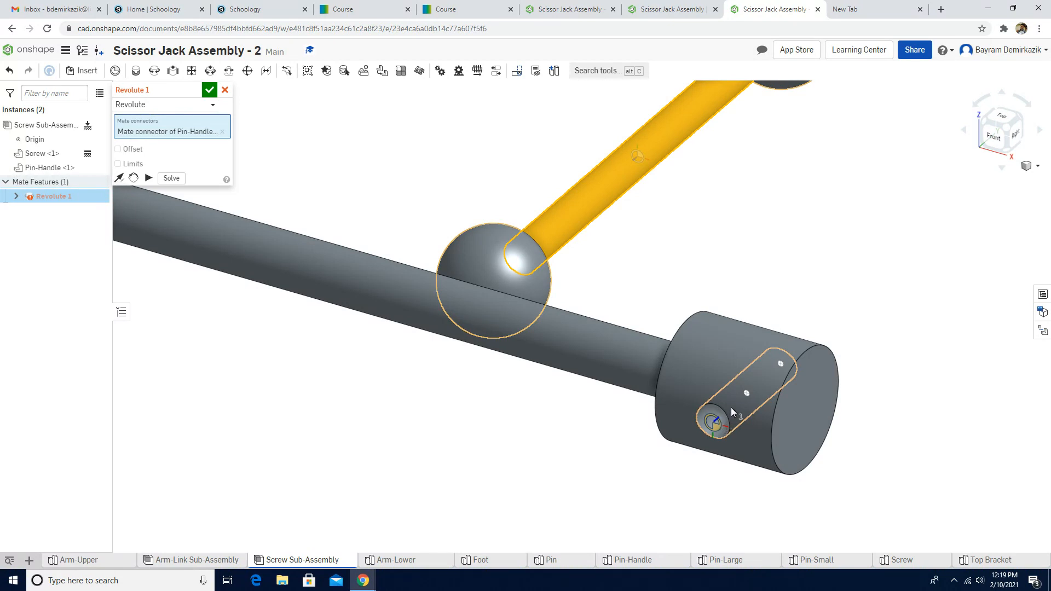
click(742, 394)
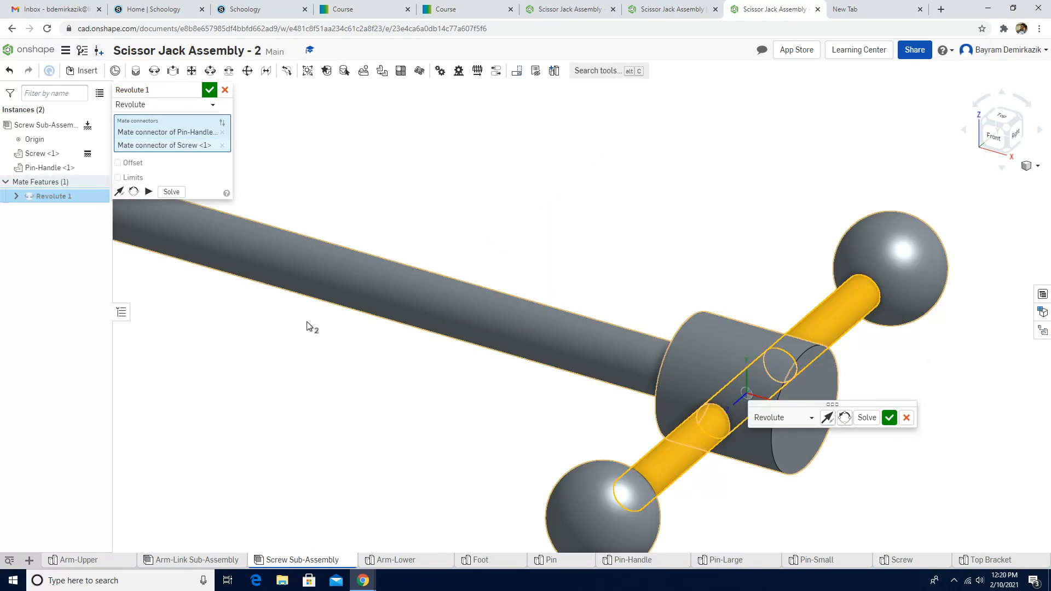
click(148, 192)
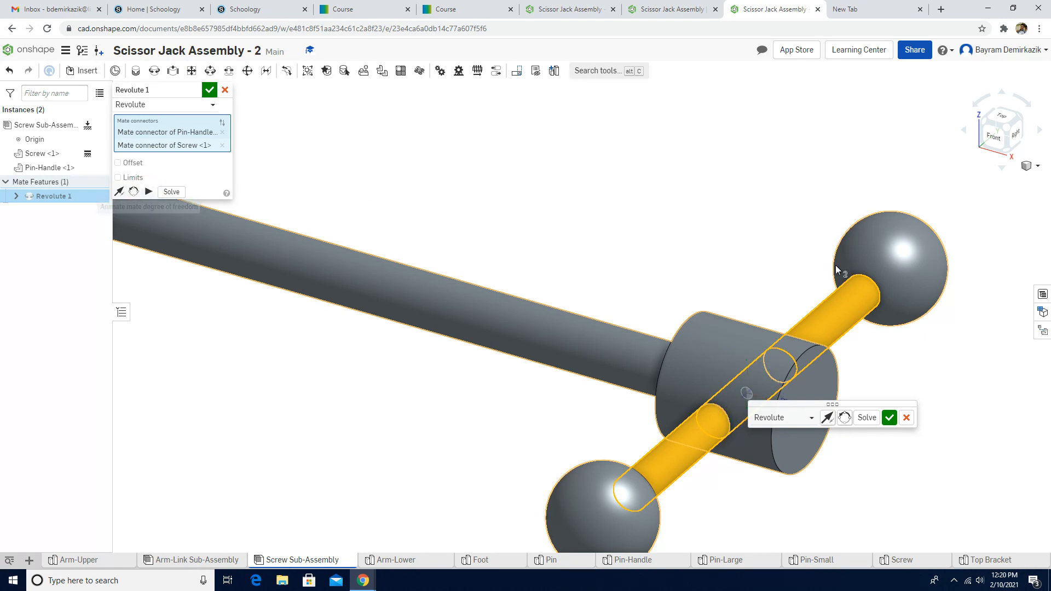
click(891, 419)
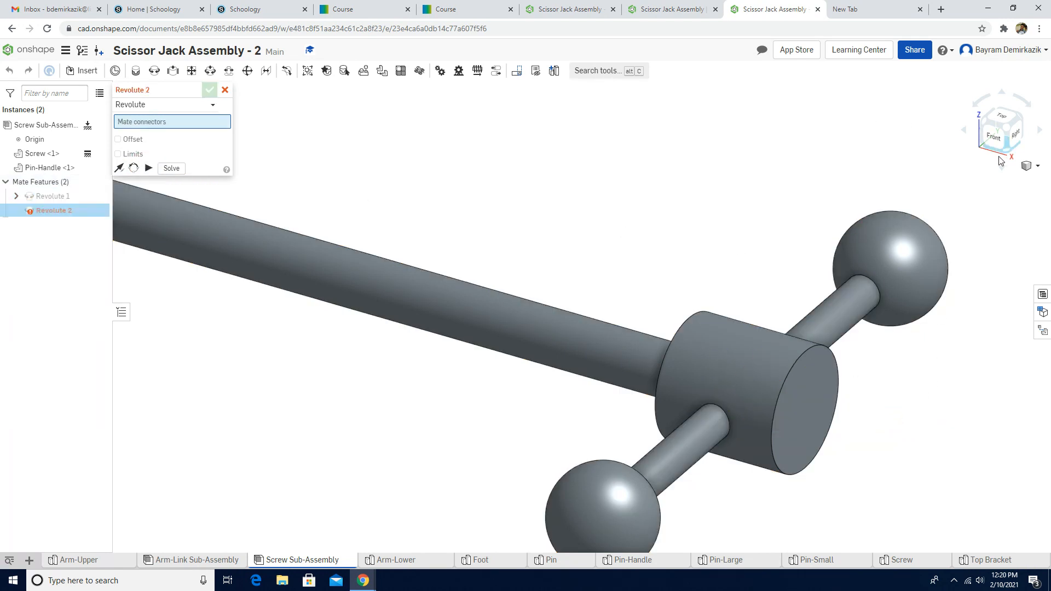
click(1027, 167)
click(1003, 182)
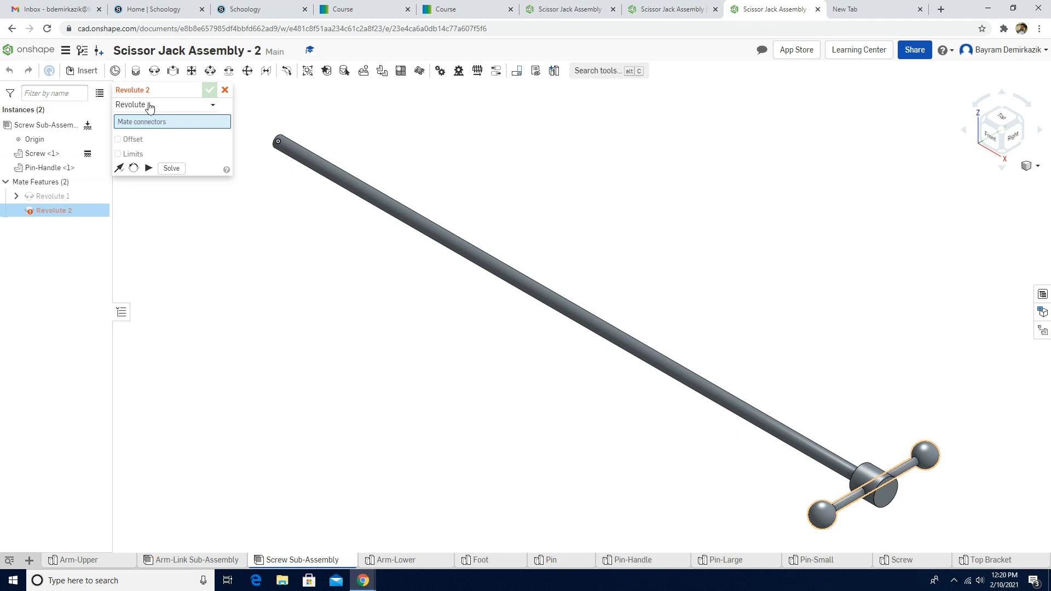
click(225, 90)
scroll(546, 356, up, 1)
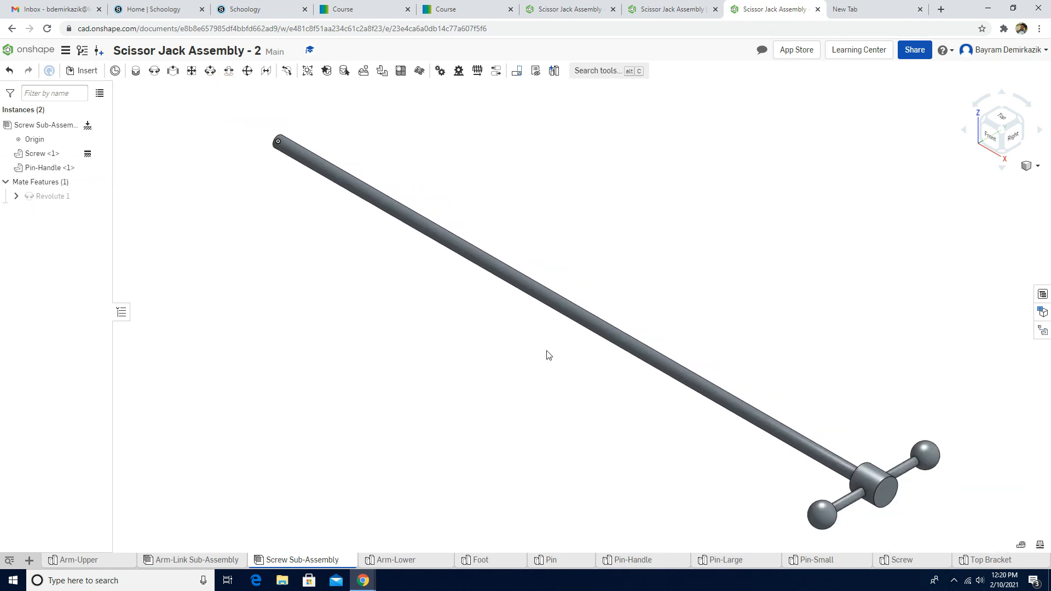
scroll(547, 355, down, 3)
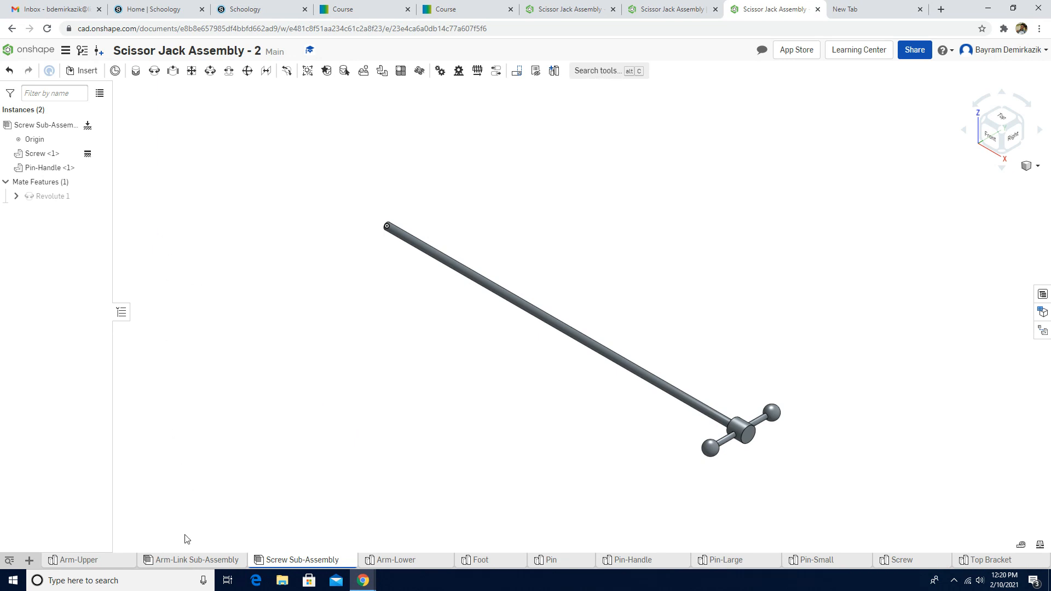
Step: Create a new assembly in the document and name it Top Assembly
click(29, 560)
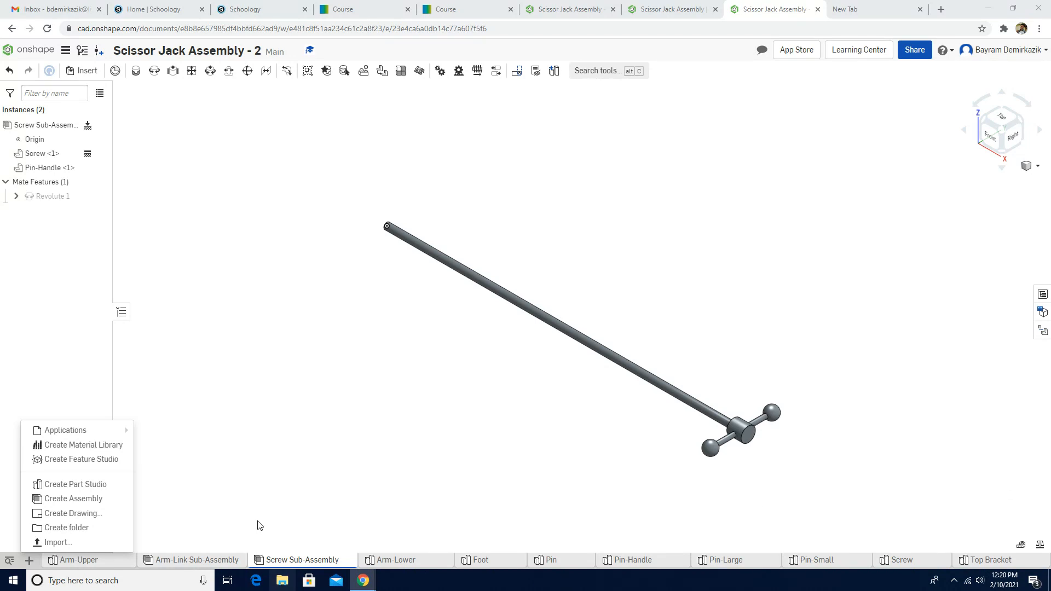
click(83, 505)
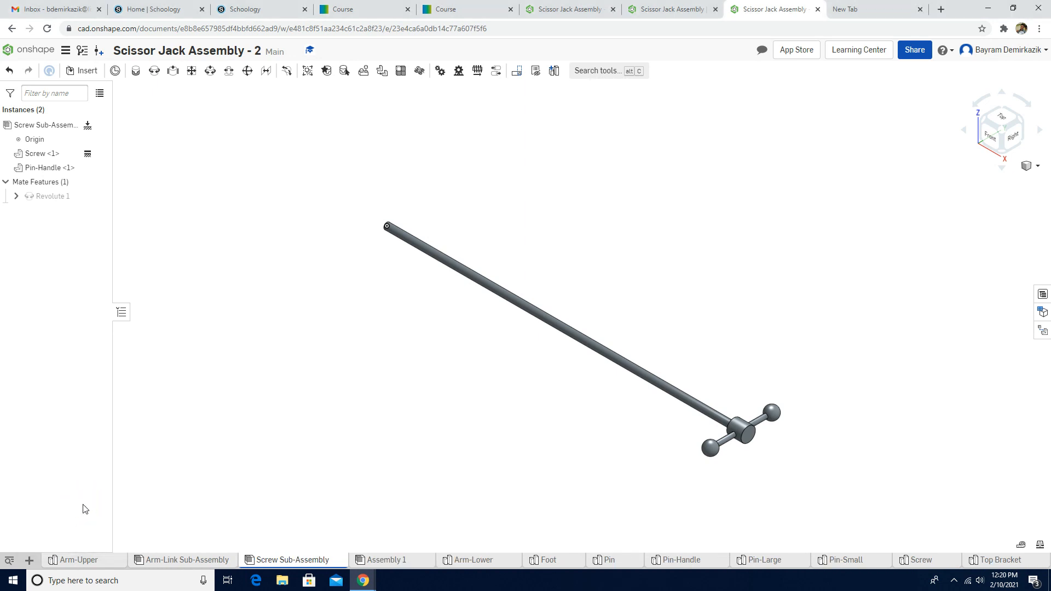
right_click(371, 562)
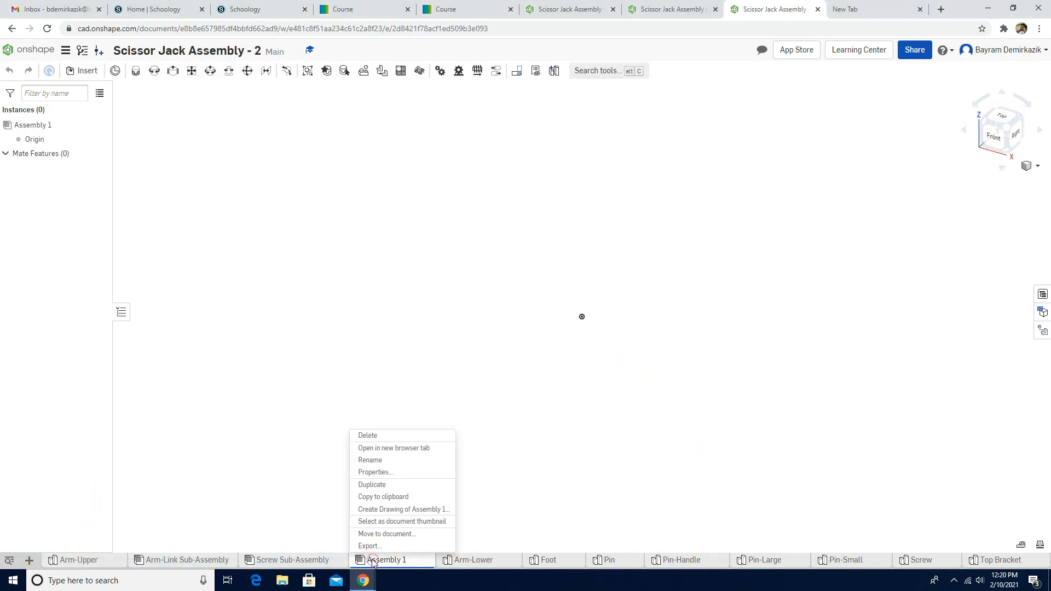
click(379, 460)
text(Top Assembly)
click(368, 425)
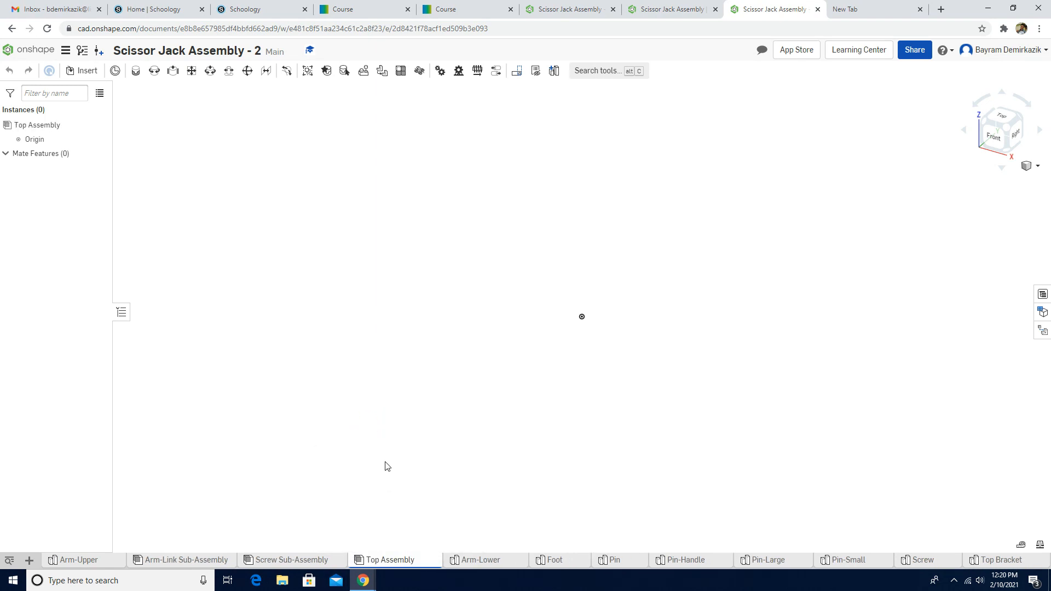
mouse_move(400, 563)
Step: Insert the Foot part into the Top Assembly
click(79, 76)
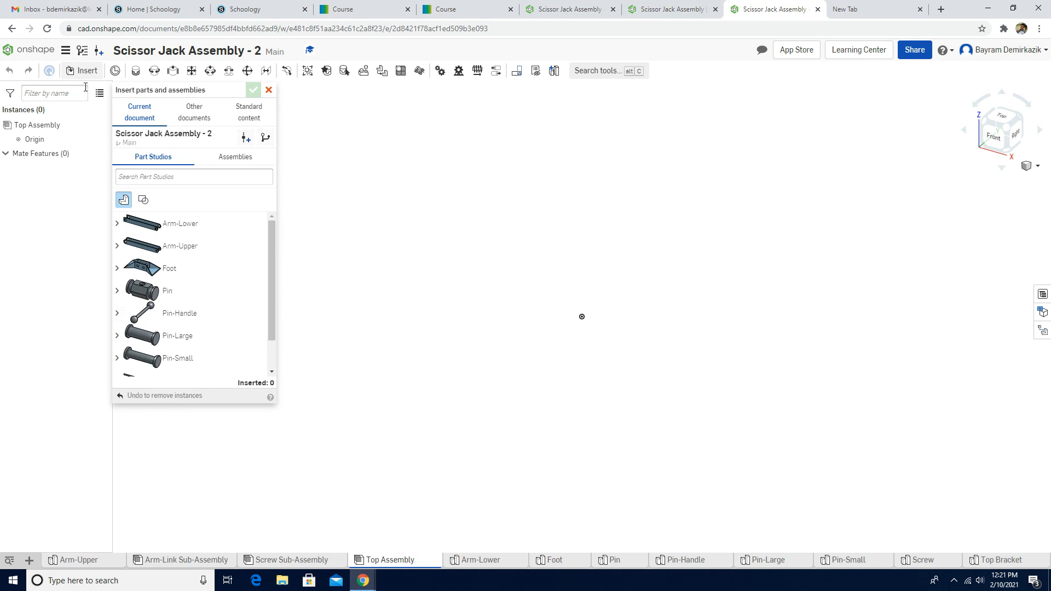
click(117, 268)
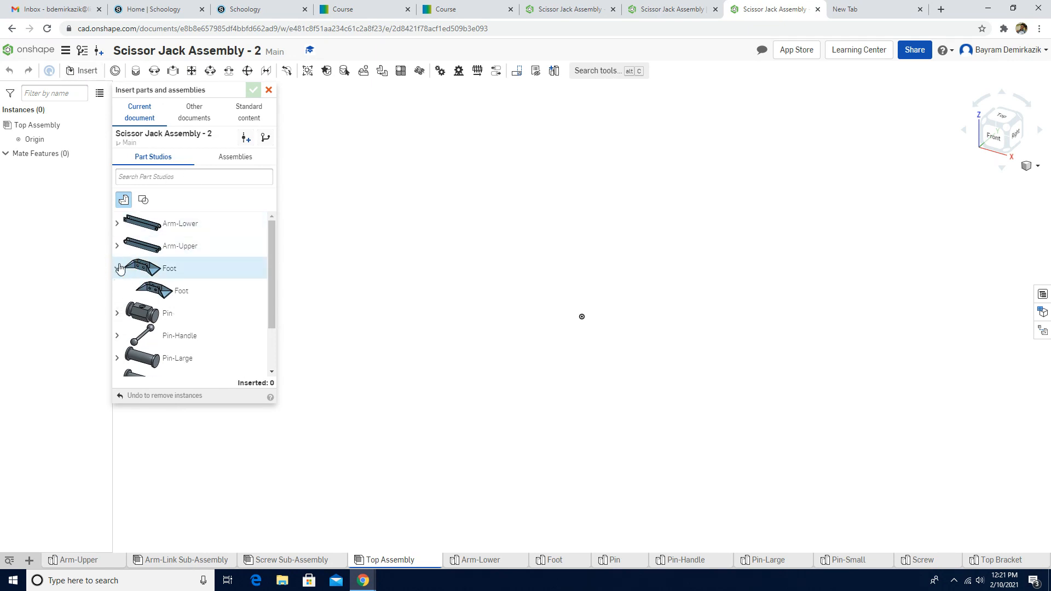
click(166, 293)
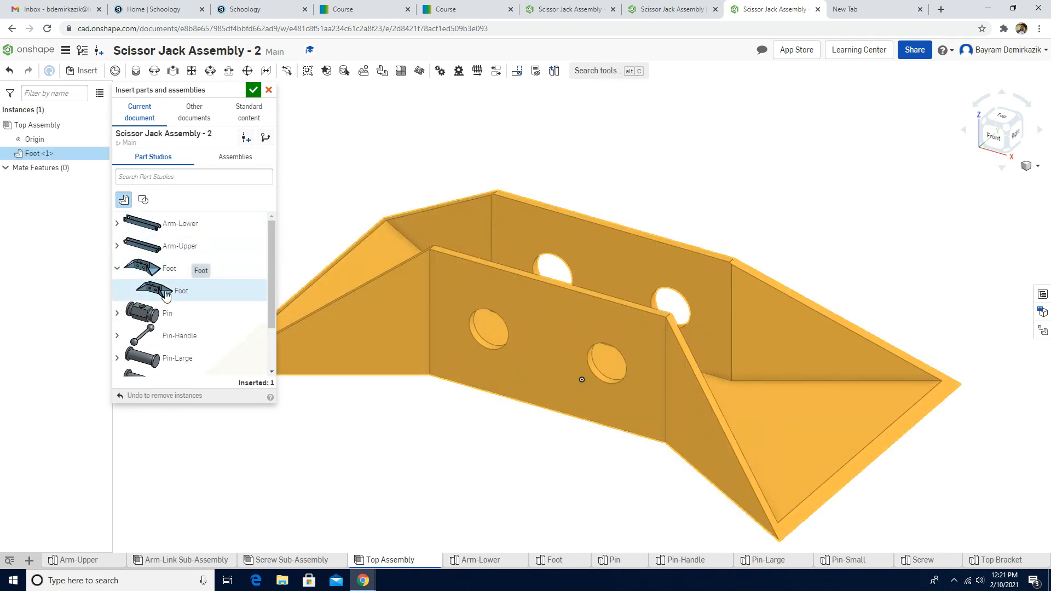
click(117, 247)
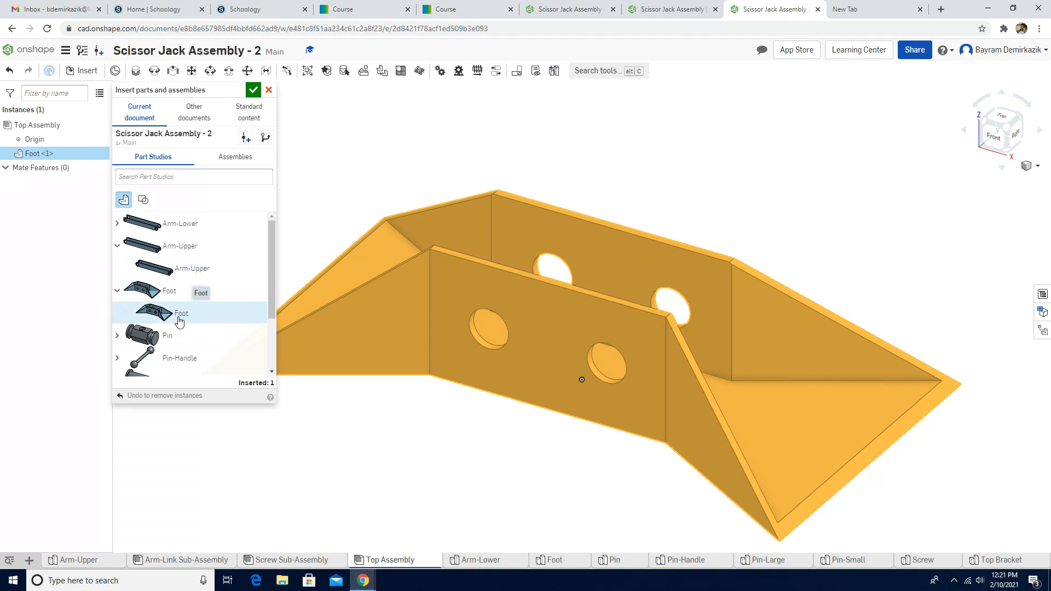
click(253, 91)
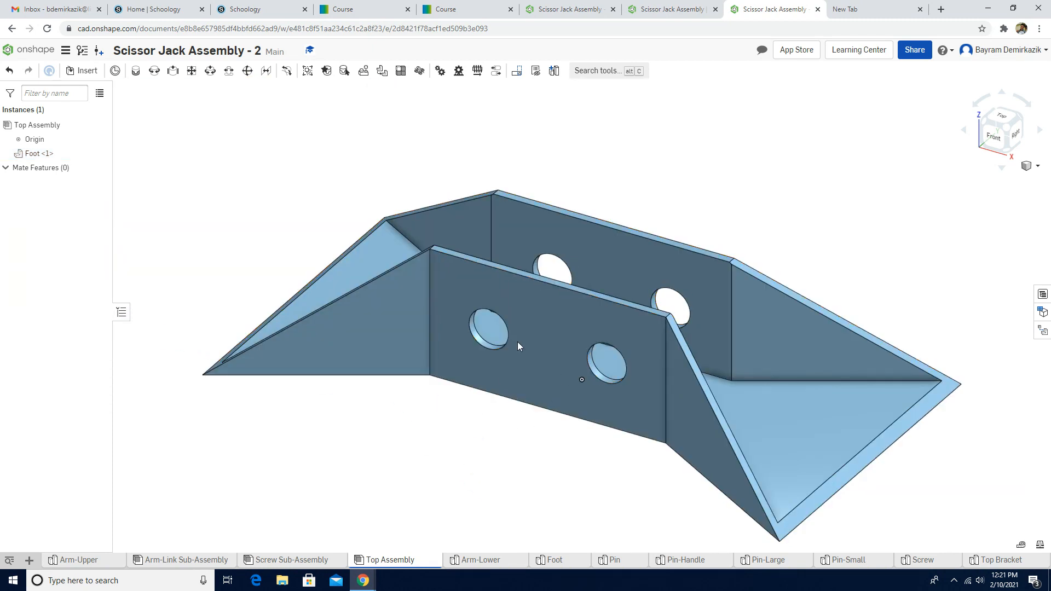
Step: Switch to an isometric view and fix the foot in place
click(996, 137)
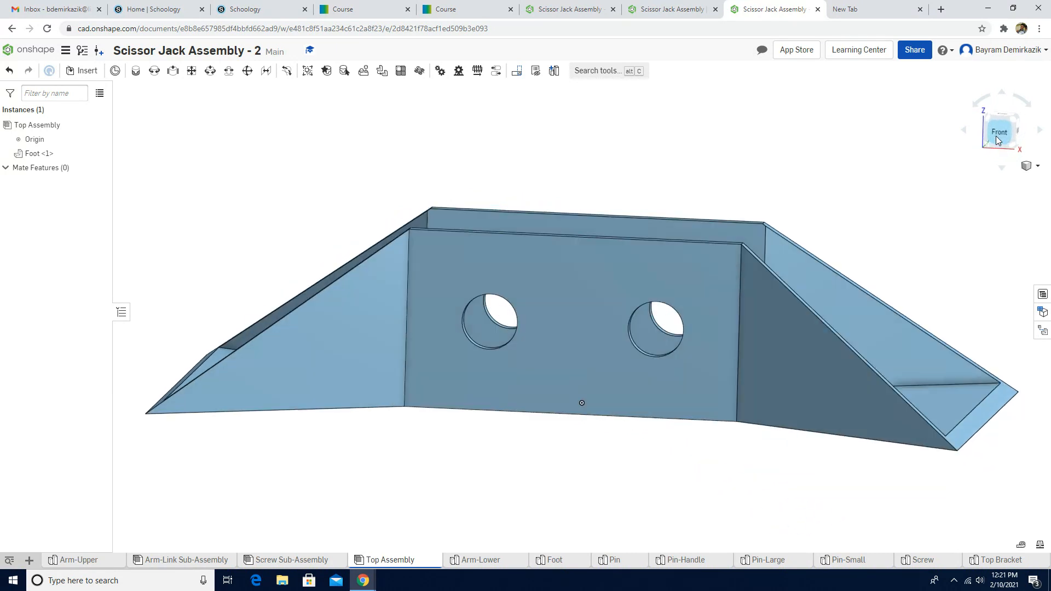
click(1026, 165)
click(1012, 179)
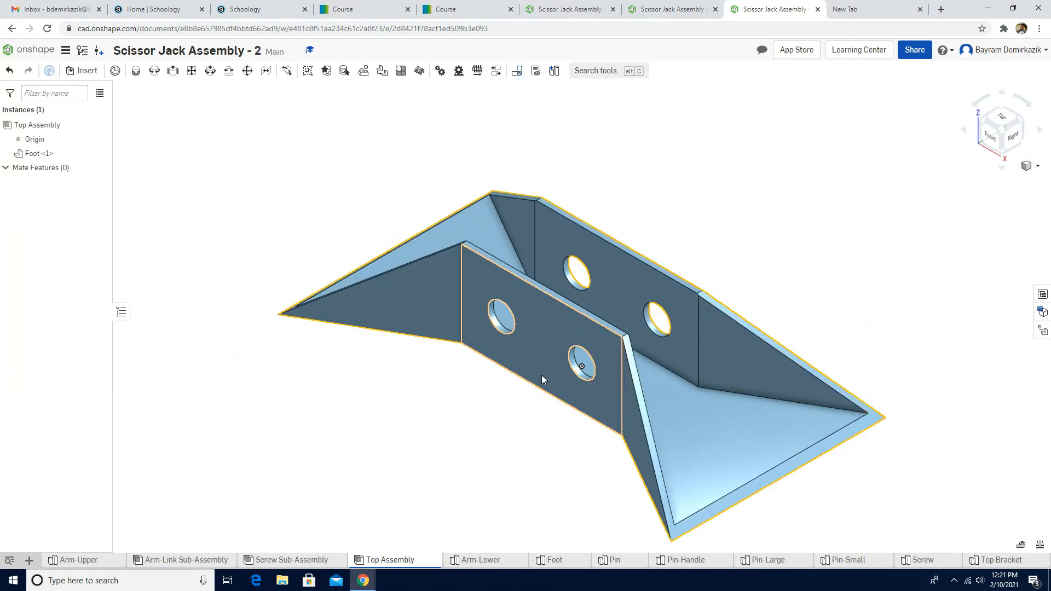
right_click(532, 365)
click(556, 175)
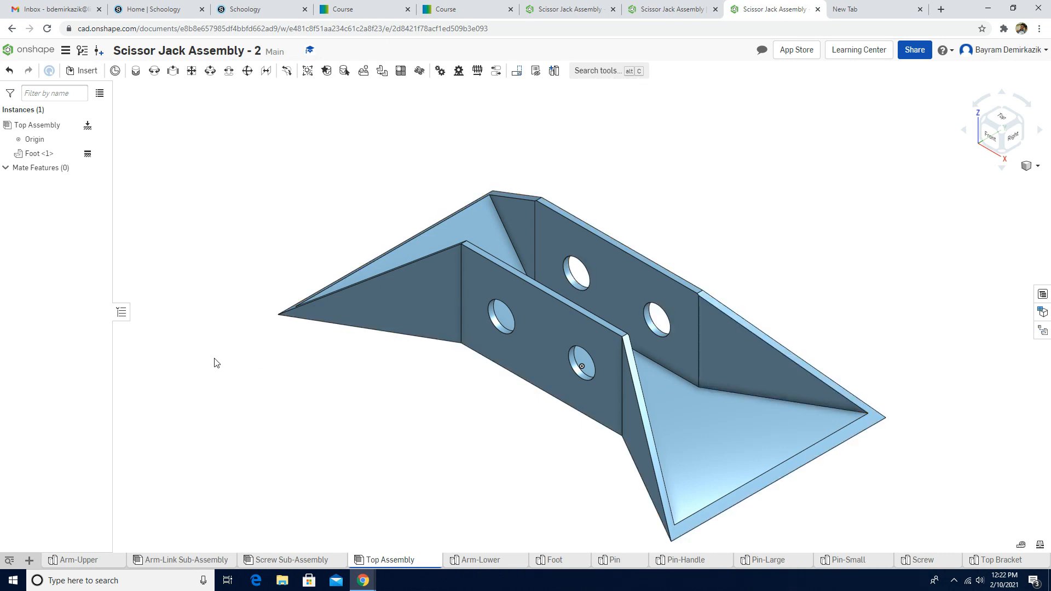
Step: Insert two instances of the Arm-Link Sub-Assembly and one Screw Sub-Assembly into the Top Assembly
click(83, 74)
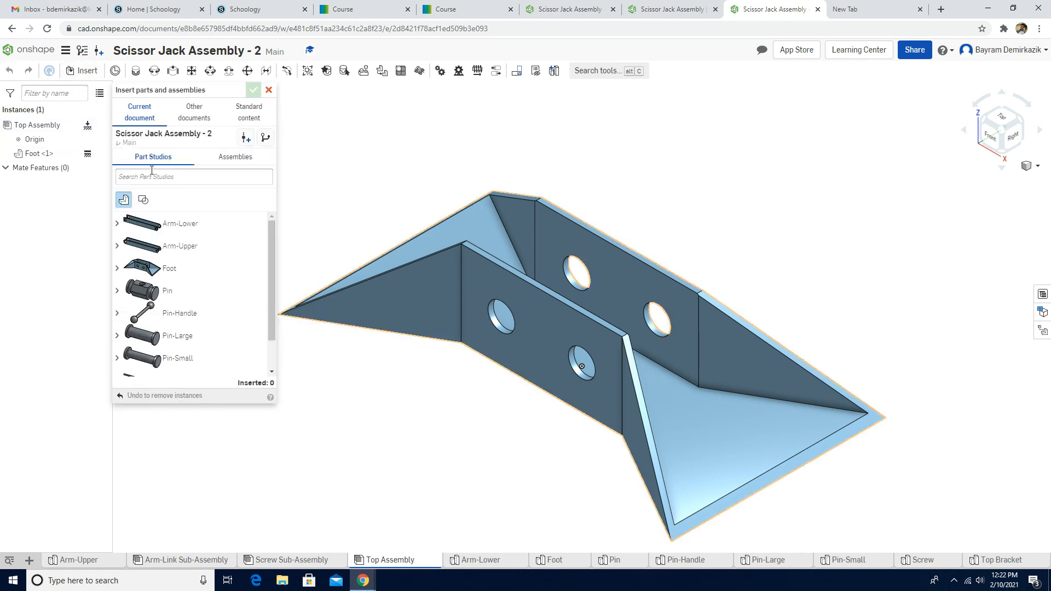
click(237, 157)
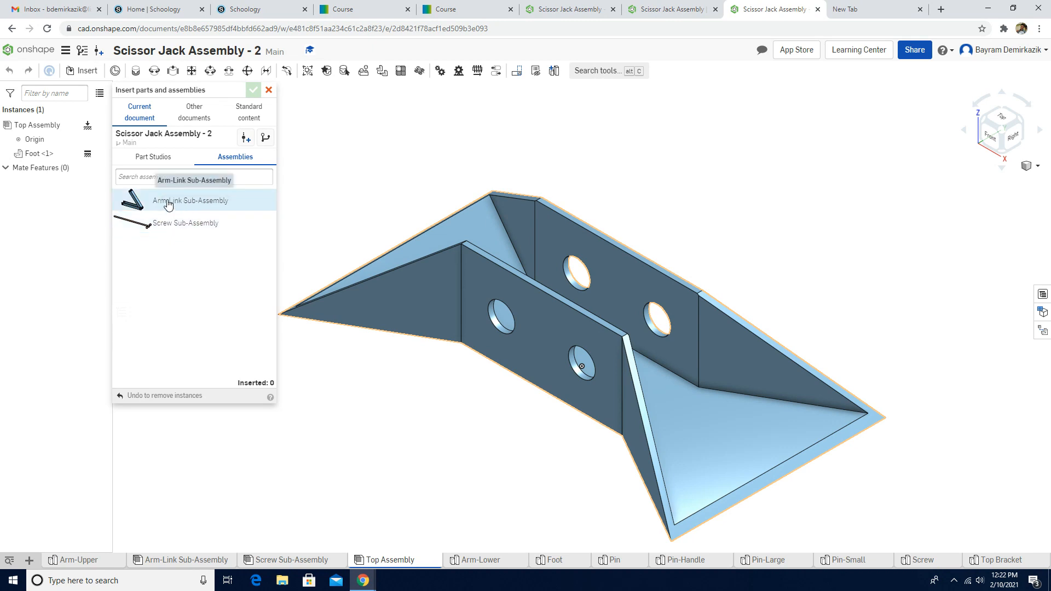
click(168, 202)
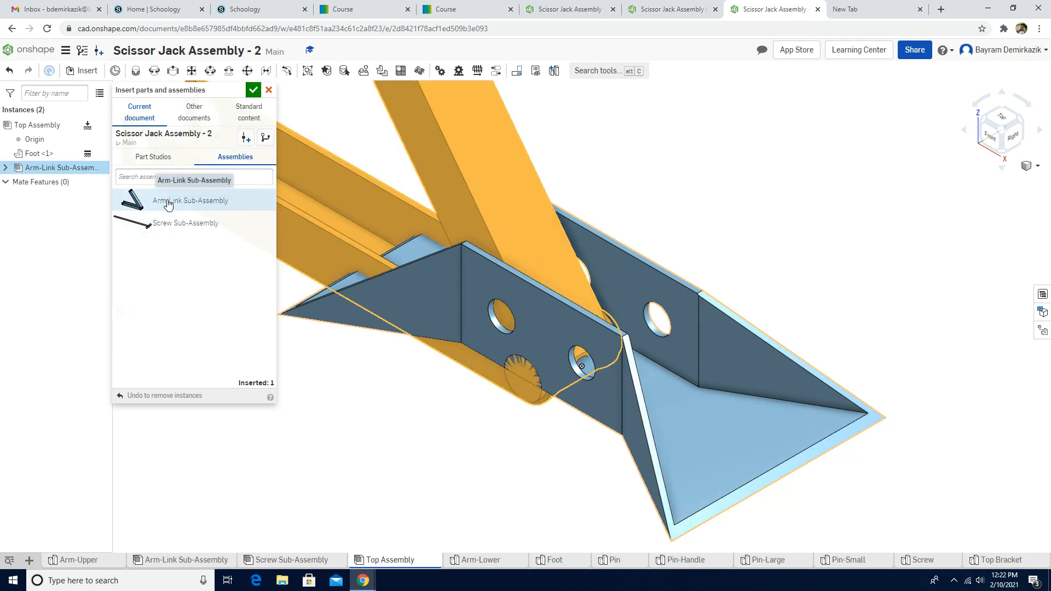
click(168, 202)
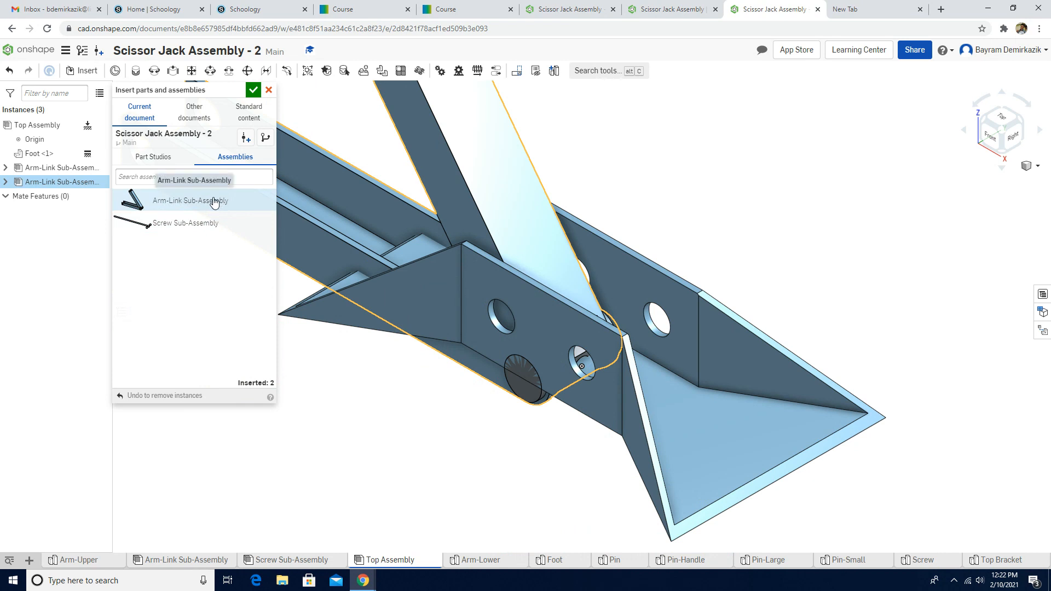
click(182, 229)
Step: Move the arm-link and screw sub-assemblies off the foot so they sit beside it, and finish inserting
scroll(687, 322, down, 5)
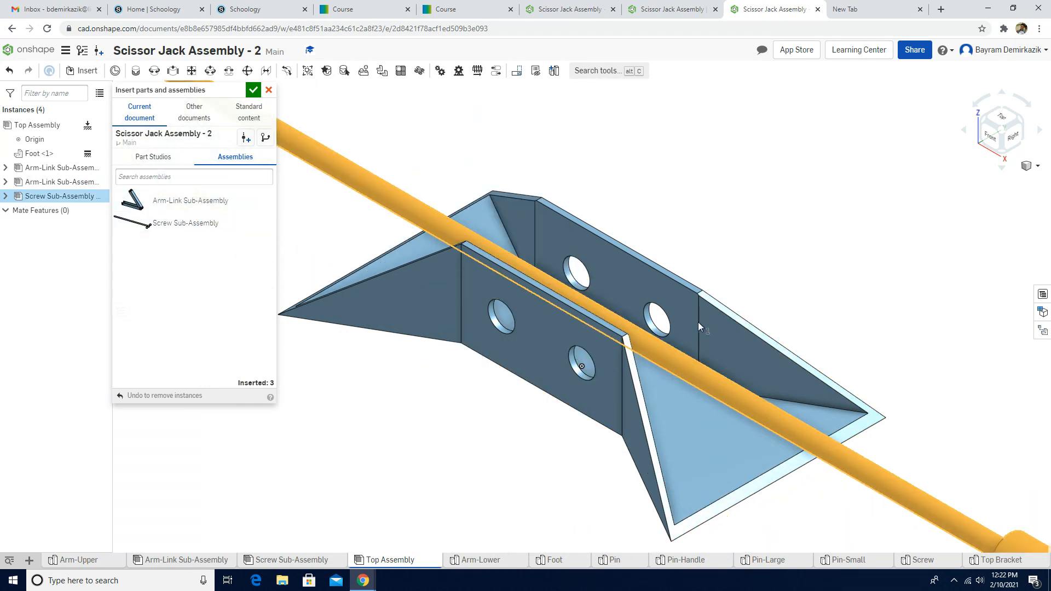
click(749, 297)
scroll(739, 297, down, 5)
drag(725, 297, 590, 303)
middle_drag(590, 303, 376, 309)
drag(376, 309, 666, 422)
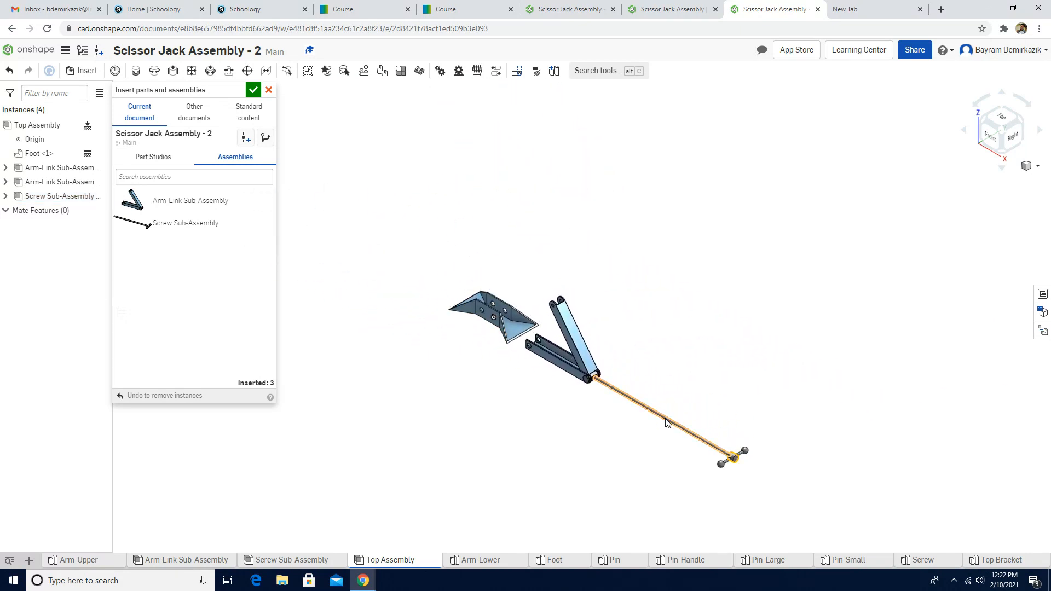
click(253, 90)
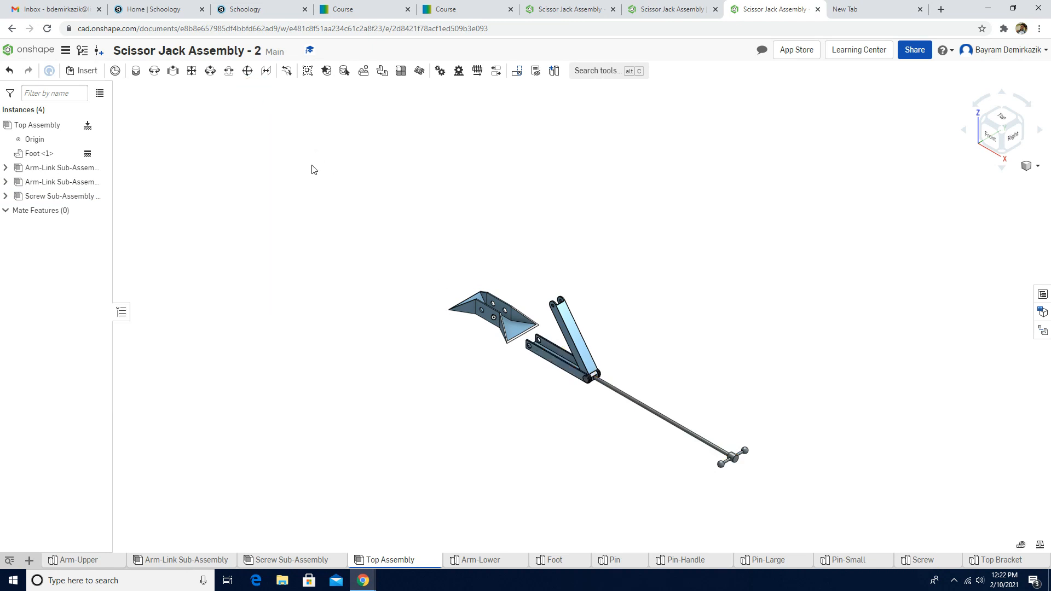
Step: Move one of the overlapping arm-link sub-assemblies to the opposite side of the foot from the screw
scroll(506, 393, up, 1)
scroll(506, 393, up, 3)
click(597, 341)
drag(596, 341, 301, 184)
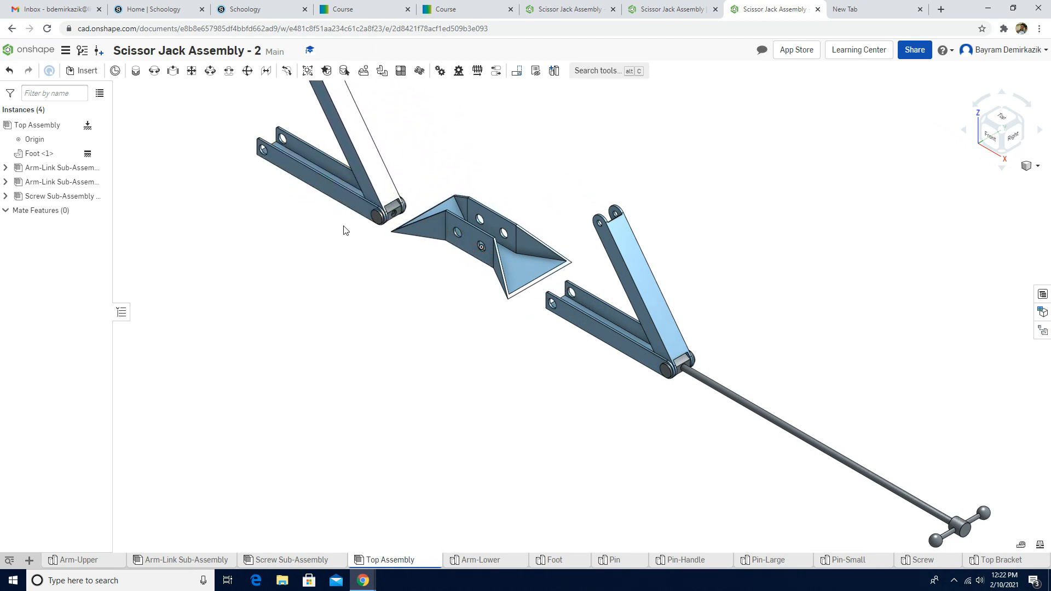
scroll(344, 230, down, 4)
middle_drag(356, 245, 363, 328)
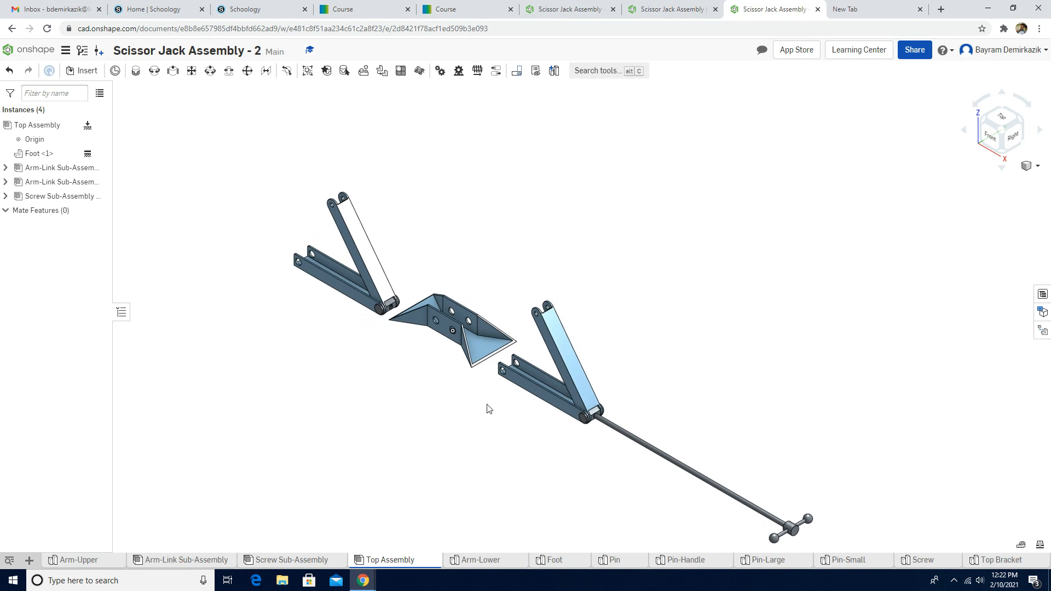
Step: Rotate the arm-link sub-assembly on the far side of the foot from the screw by 180 degrees about the vertical axis
click(332, 286)
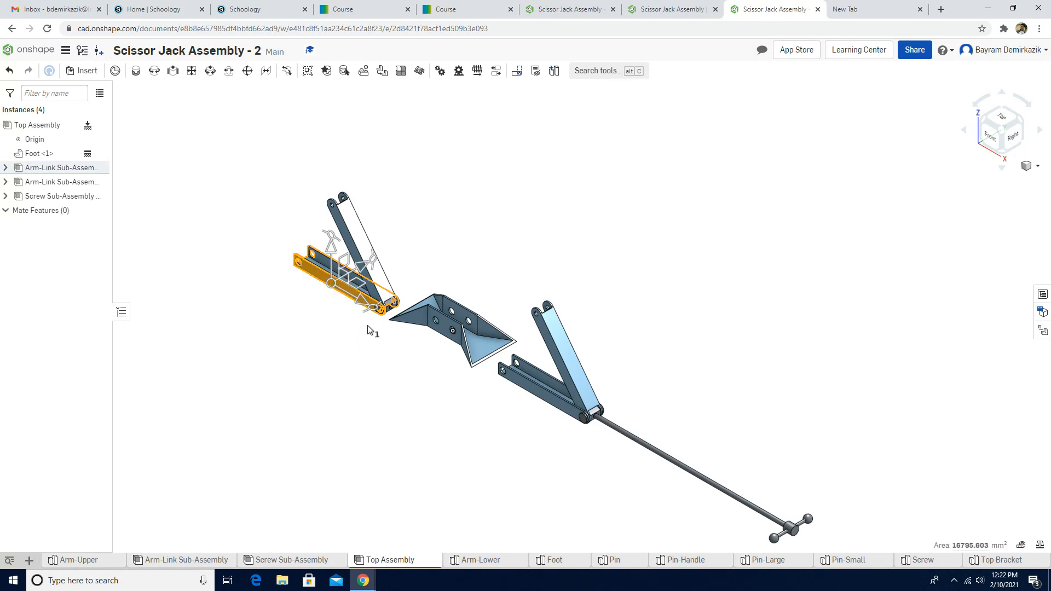
drag(372, 311, 406, 285)
text(180)
key(Return)
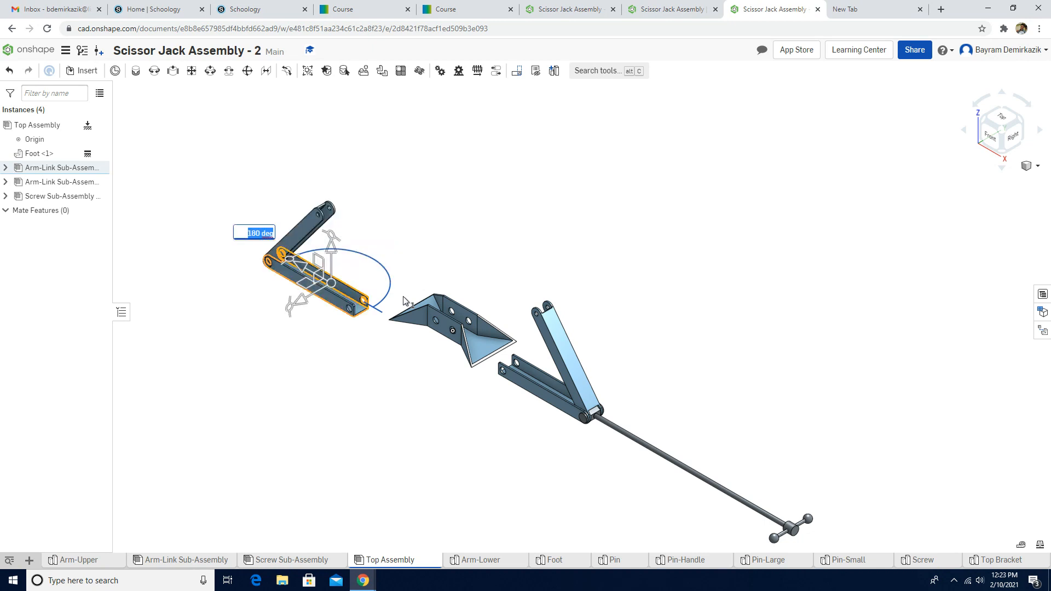
click(325, 361)
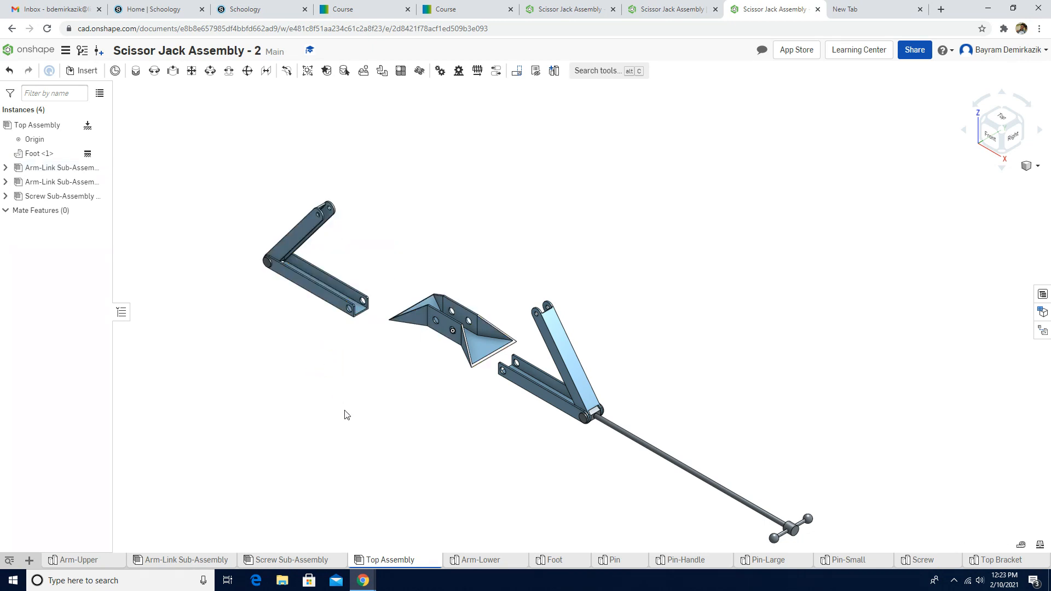
Step: Reposition the two arm-link sub-assemblies so each sits just off its own end of the foot
drag(306, 298, 345, 269)
drag(523, 392, 500, 432)
scroll(483, 427, down, 3)
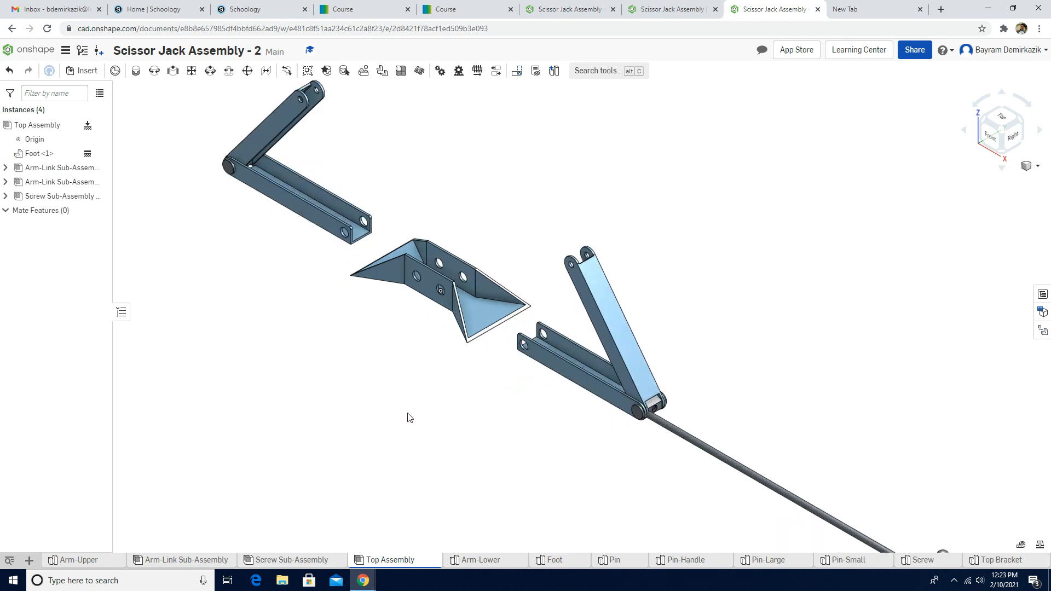
scroll(404, 414, up, 3)
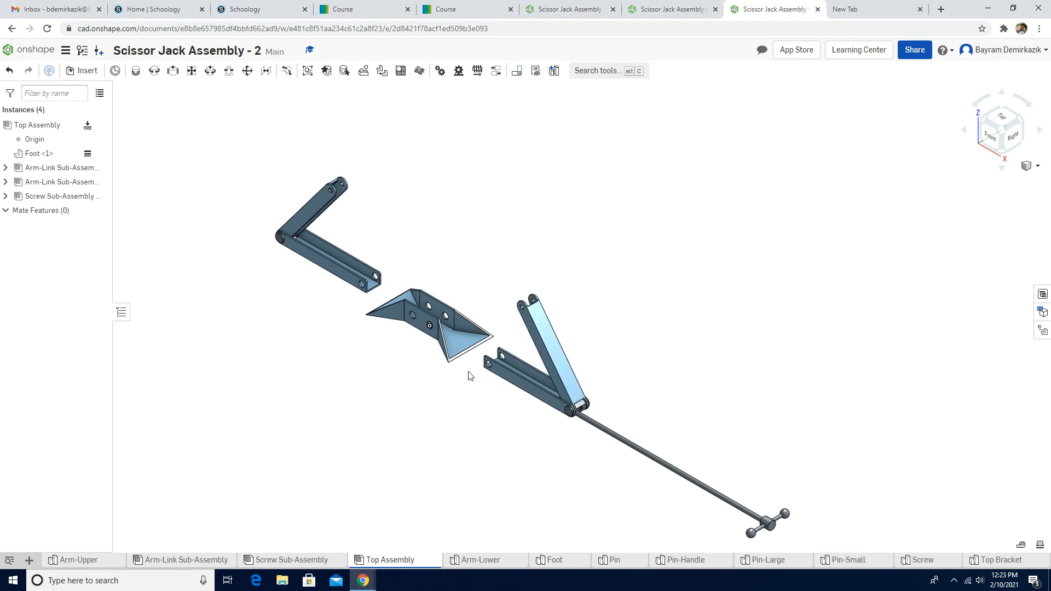
click(258, 261)
click(313, 310)
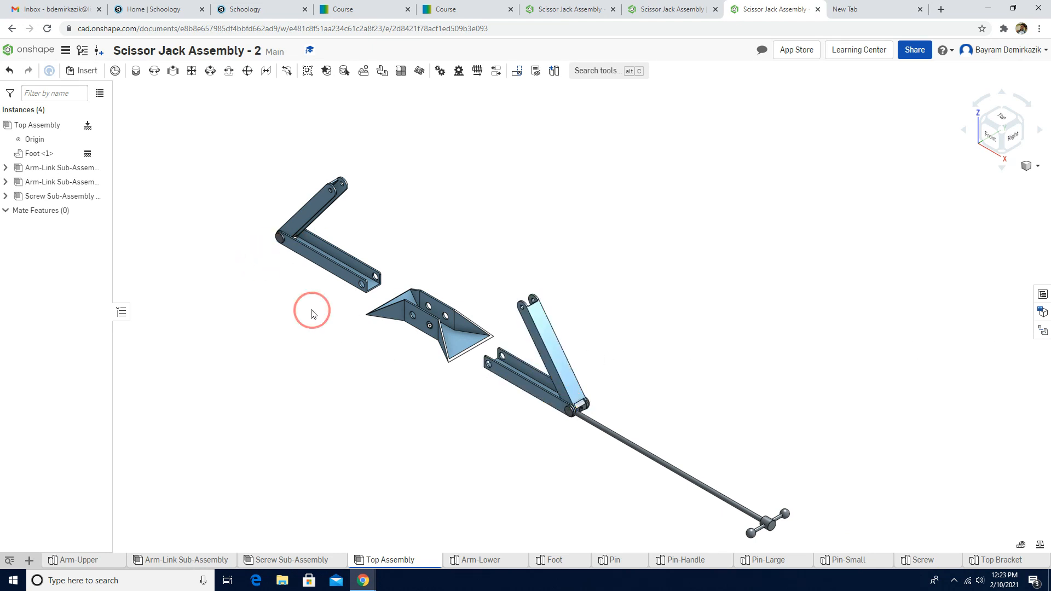
Step: Start a revolute mate at the outer edge of the front free-end hole of the lower arm farther from the screw
click(156, 74)
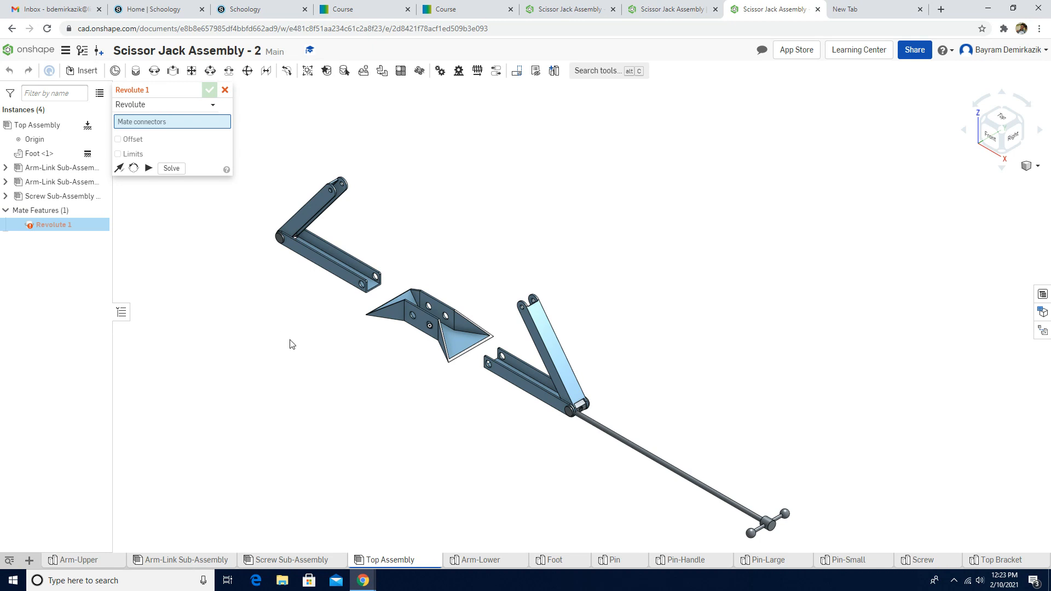
scroll(312, 320, up, 3)
scroll(312, 352, up, 3)
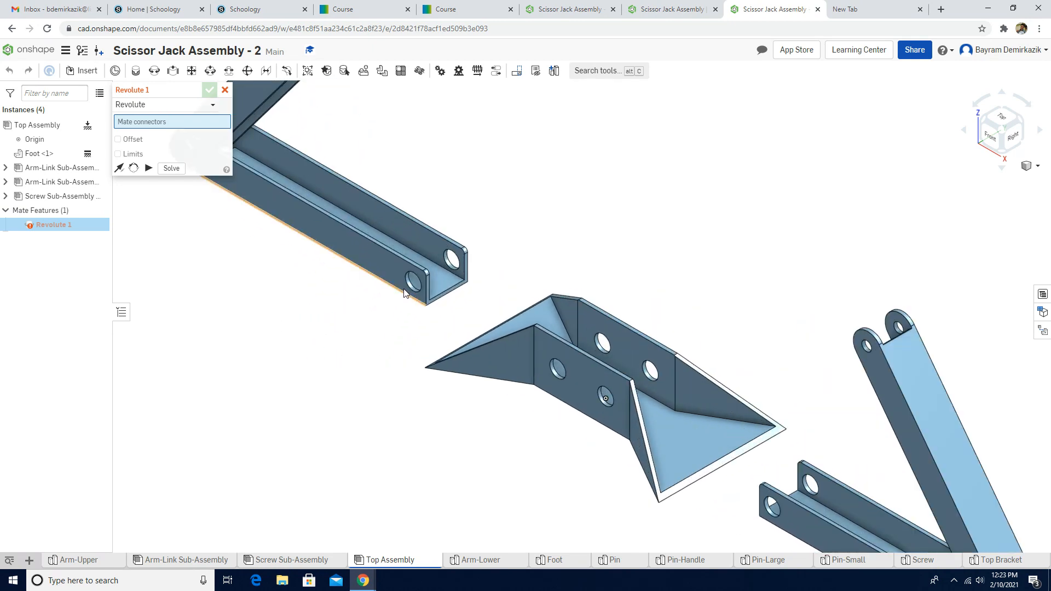
scroll(396, 306, up, 5)
scroll(398, 304, up, 2)
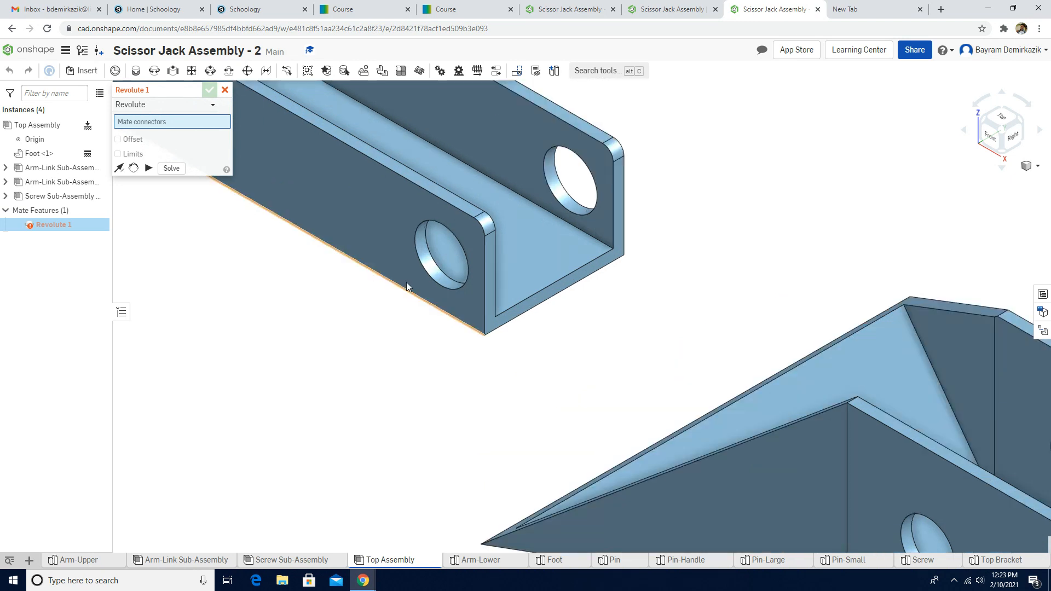
scroll(417, 233, up, 2)
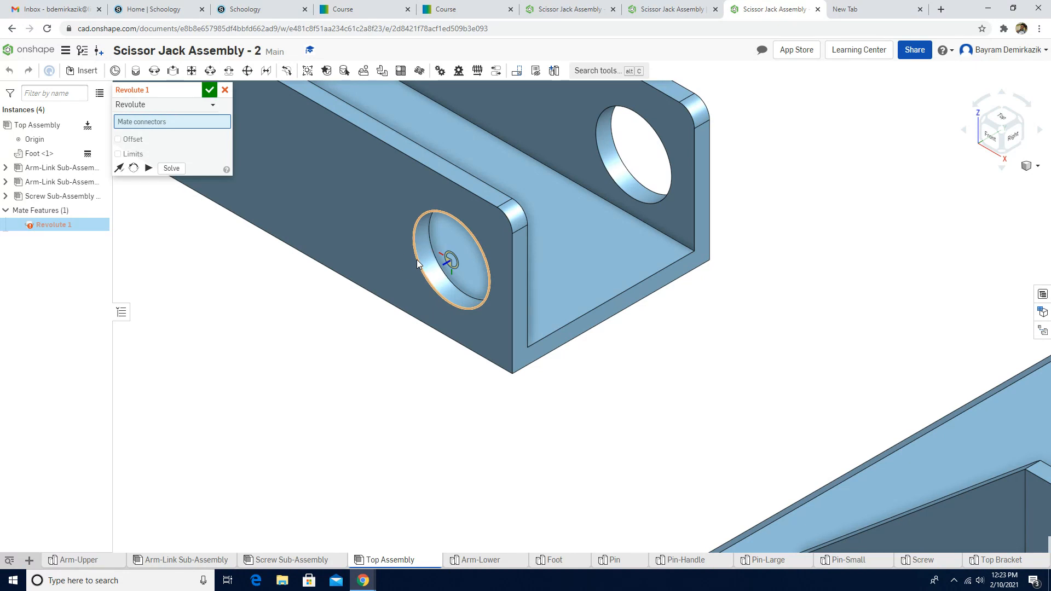
click(416, 262)
Step: Set the mate's second connector on the inner edge of the foot's front-wall hole nearest that lower arm
scroll(441, 310, down, 5)
scroll(477, 374, down, 3)
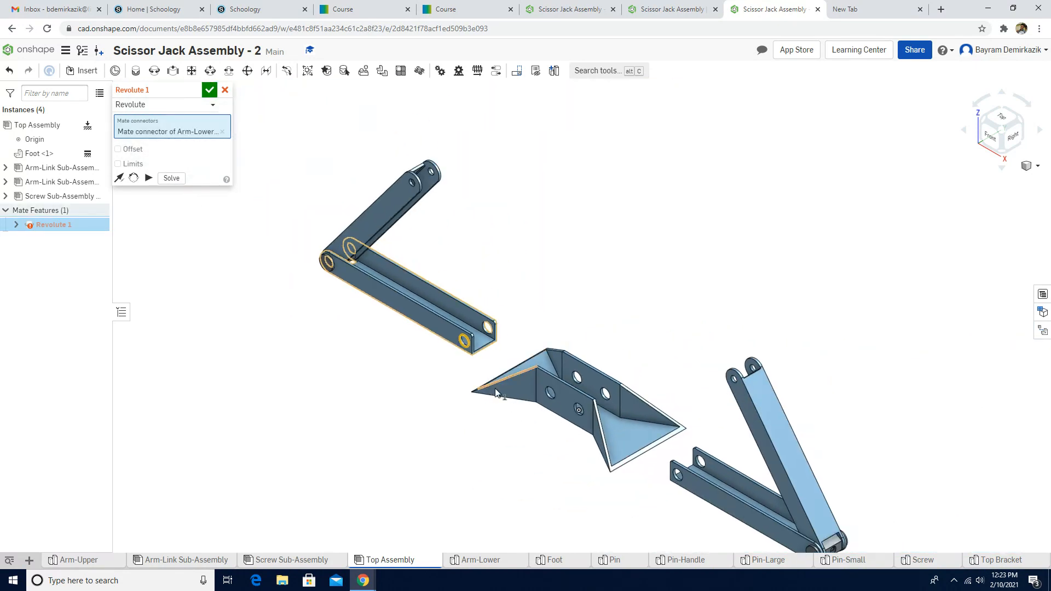
scroll(504, 383, up, 1)
scroll(515, 482, up, 3)
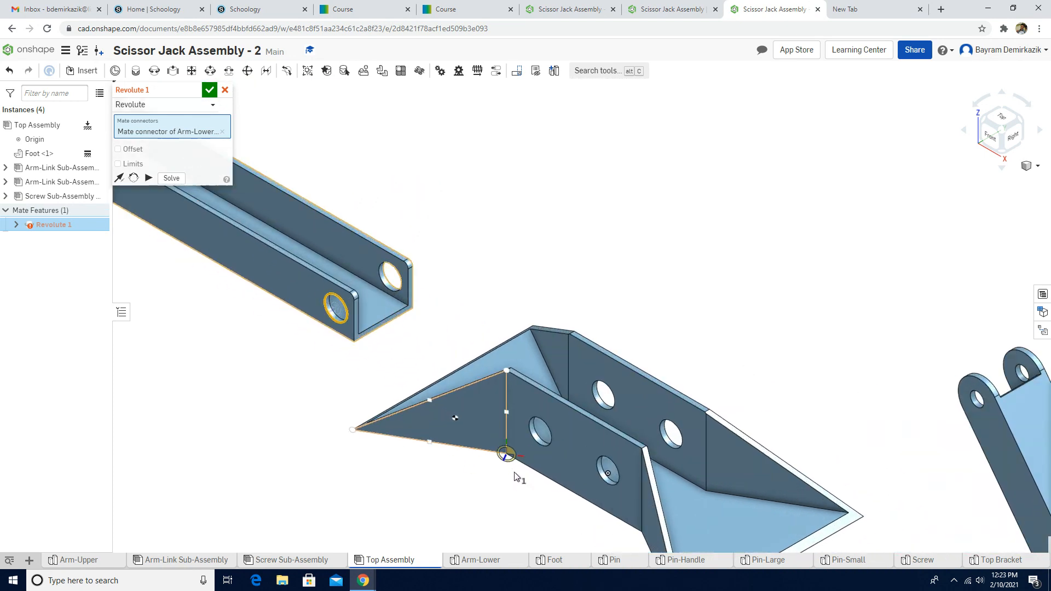
scroll(531, 438, up, 5)
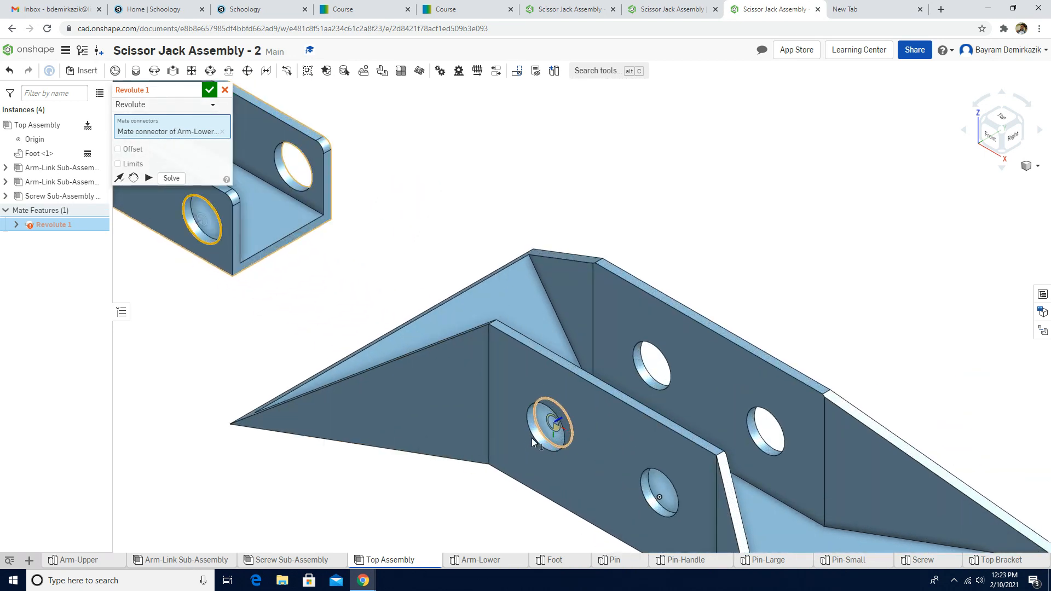
right_drag(521, 465, 545, 409)
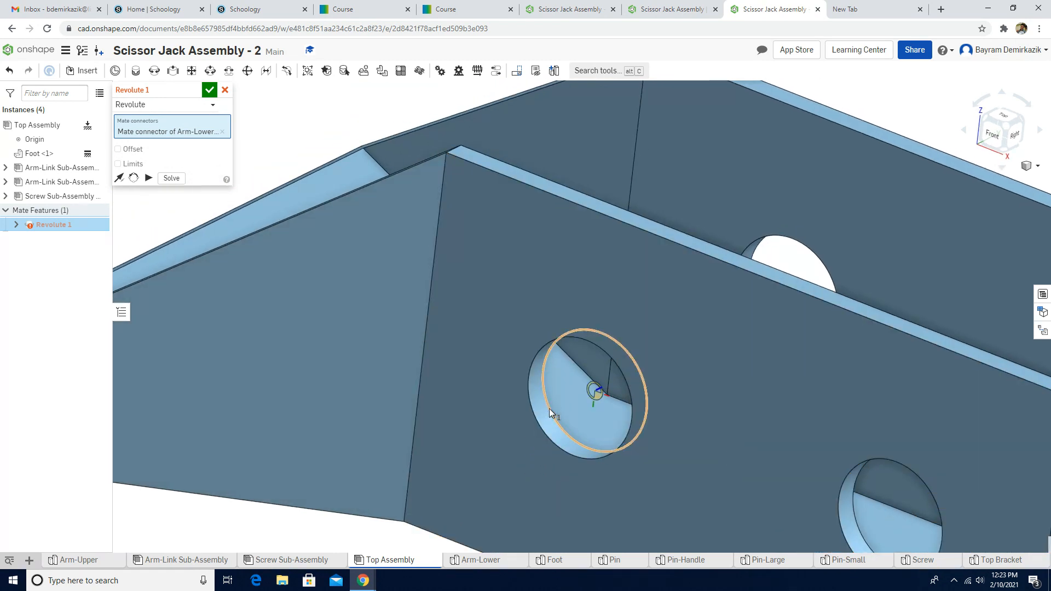
click(550, 408)
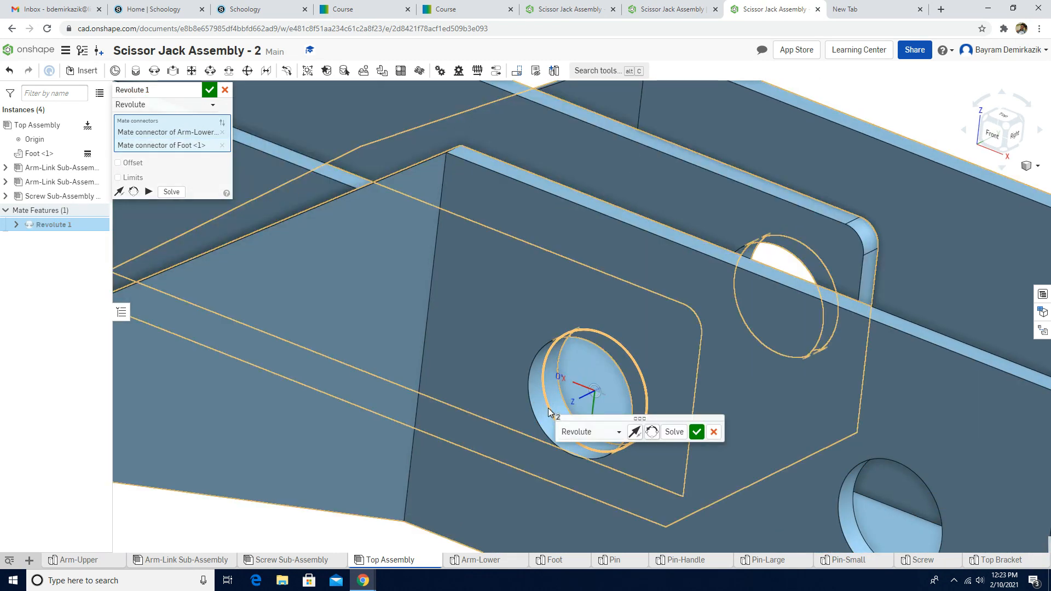
Step: Animate the arm's rotation about the foot, solve the revolute mate and accept it
scroll(542, 405, down, 5)
scroll(536, 402, down, 3)
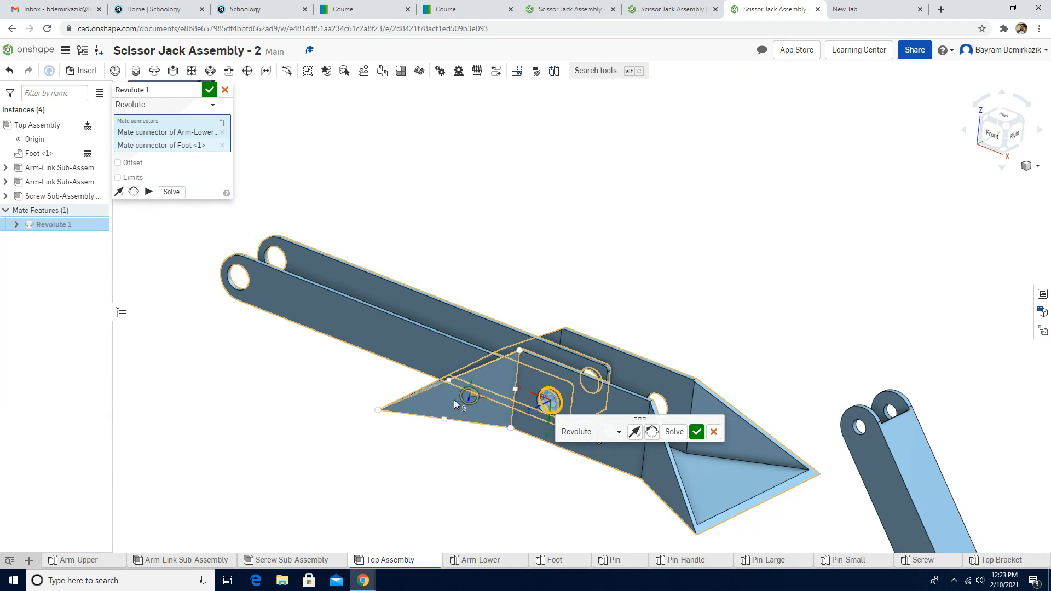
scroll(525, 402, down, 3)
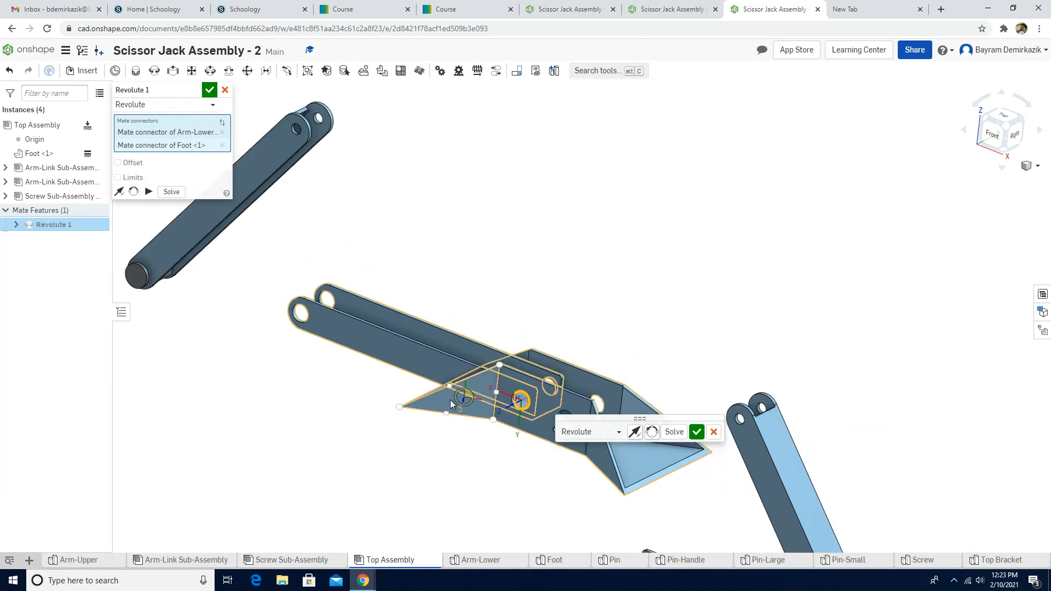
click(149, 191)
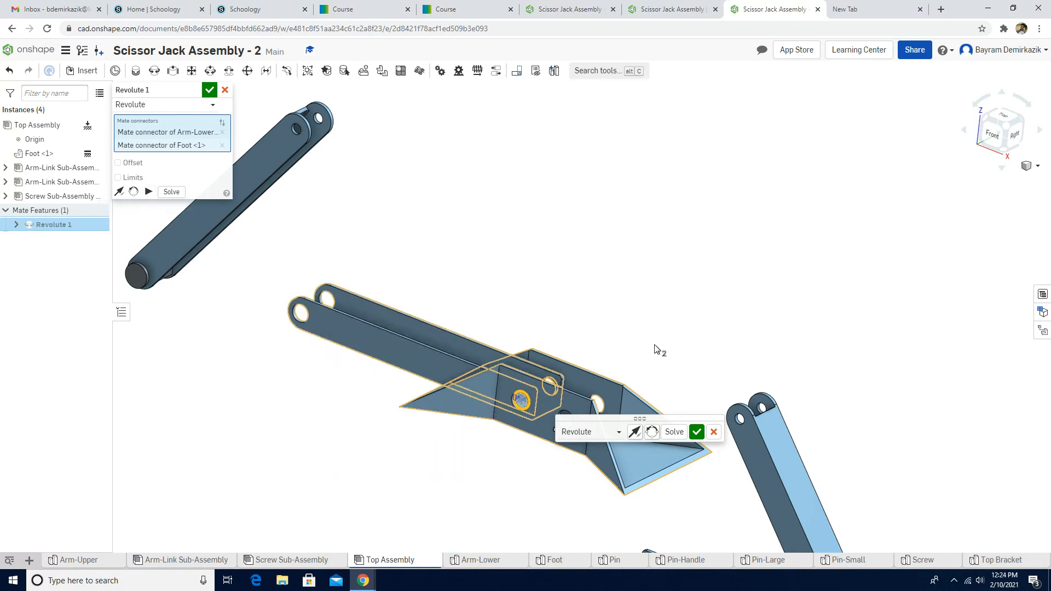
click(673, 433)
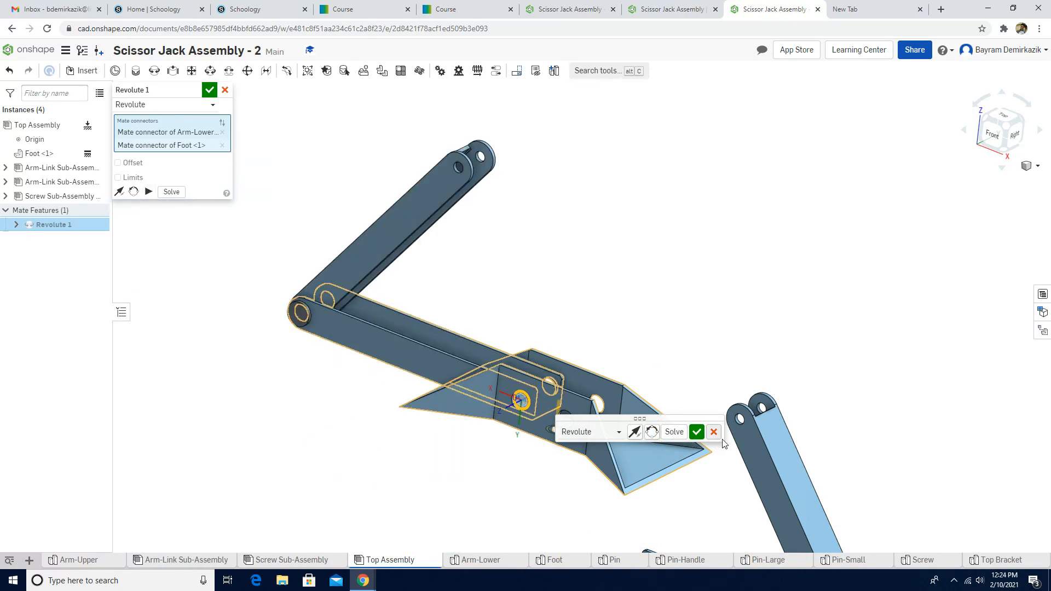
click(697, 431)
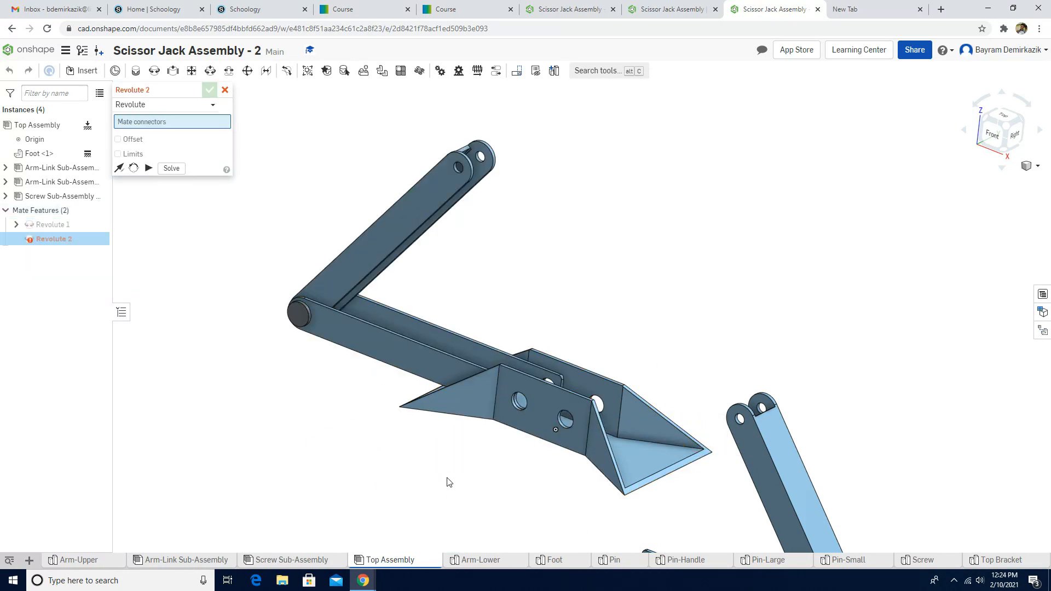
Step: Start a second revolute mate at the outer edge of the front free-end hole of the screw-side lower arm
middle_drag(447, 482, 316, 403)
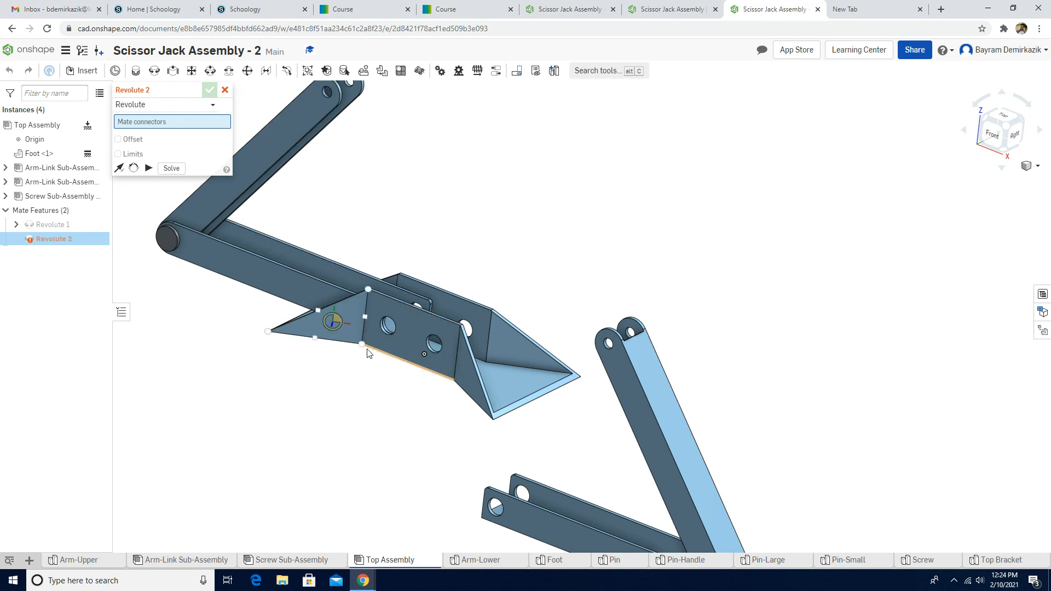
scroll(368, 351, up, 2)
scroll(389, 446, up, 1)
middle_drag(396, 456, 439, 341)
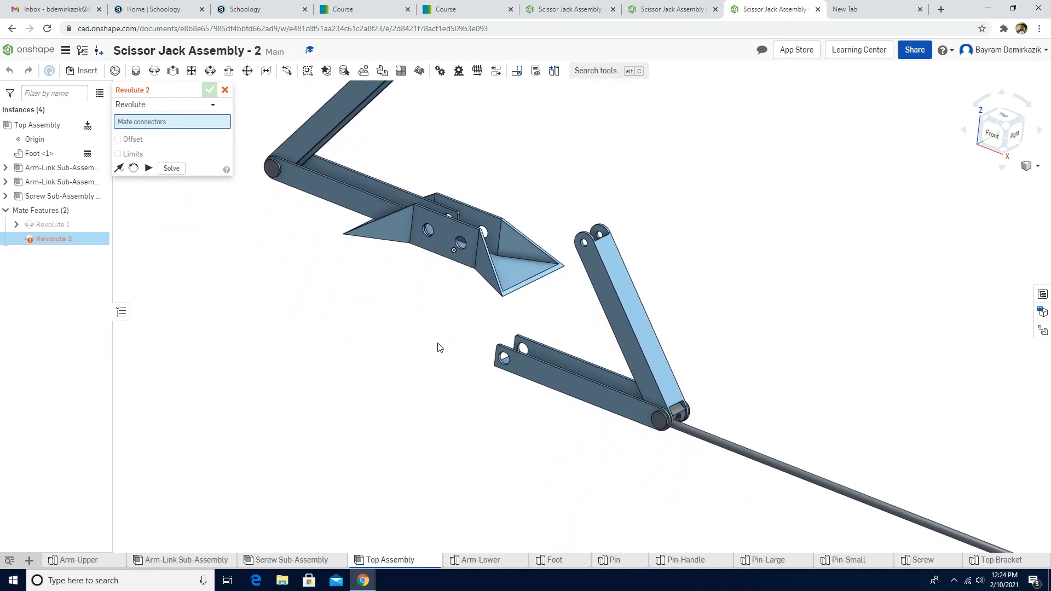
scroll(421, 438, down, 1)
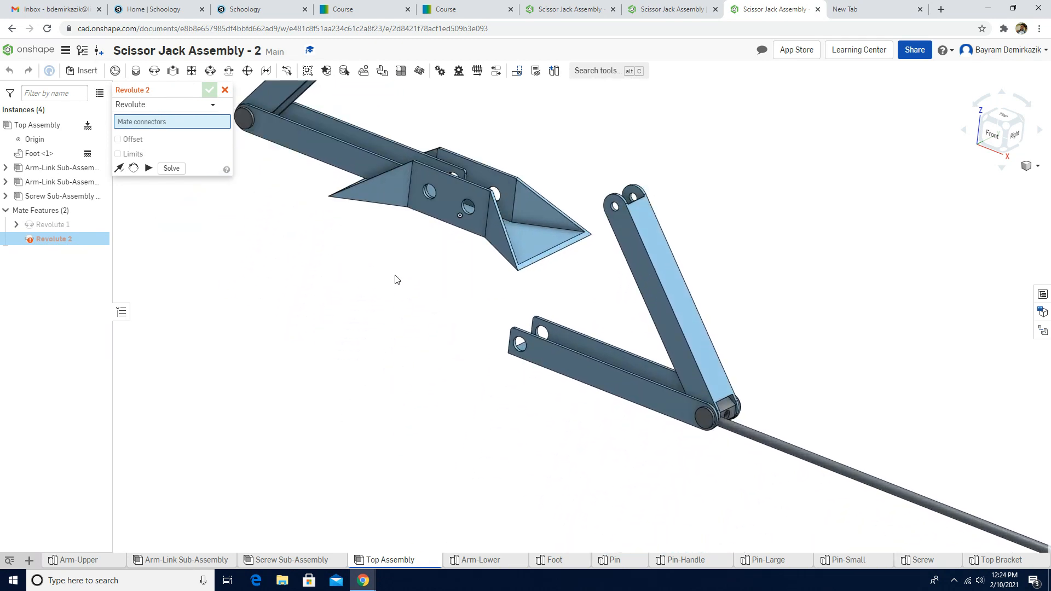
middle_drag(396, 279, 378, 356)
scroll(483, 451, down, 1)
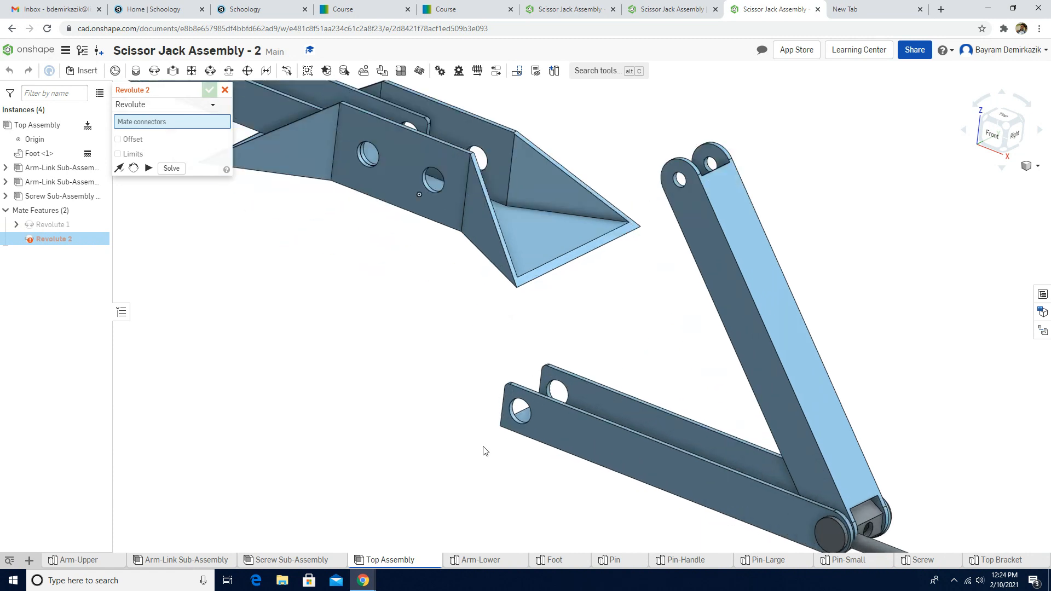
scroll(512, 439, down, 3)
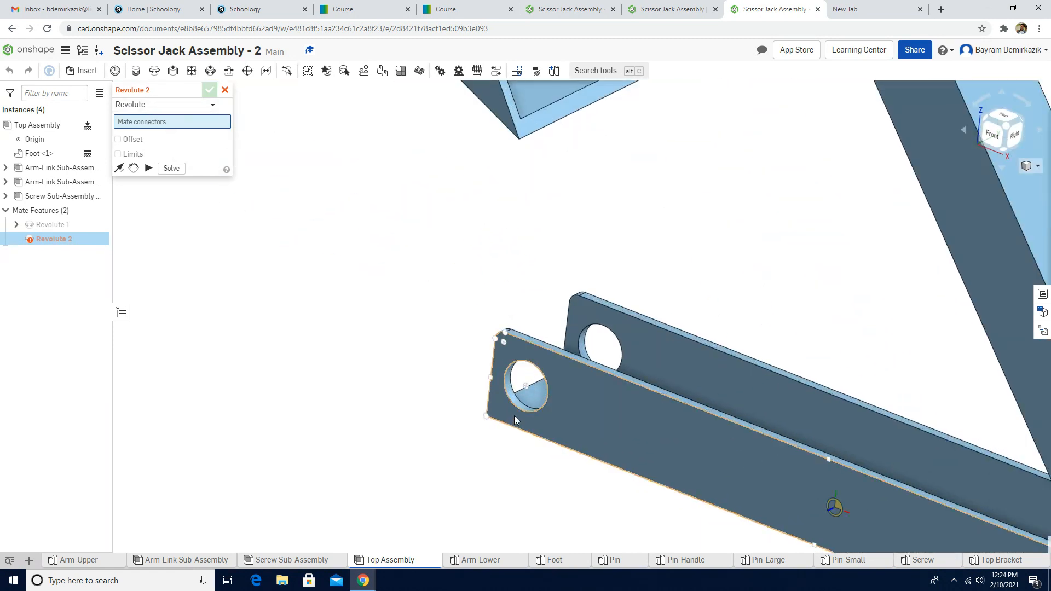
scroll(507, 392, down, 4)
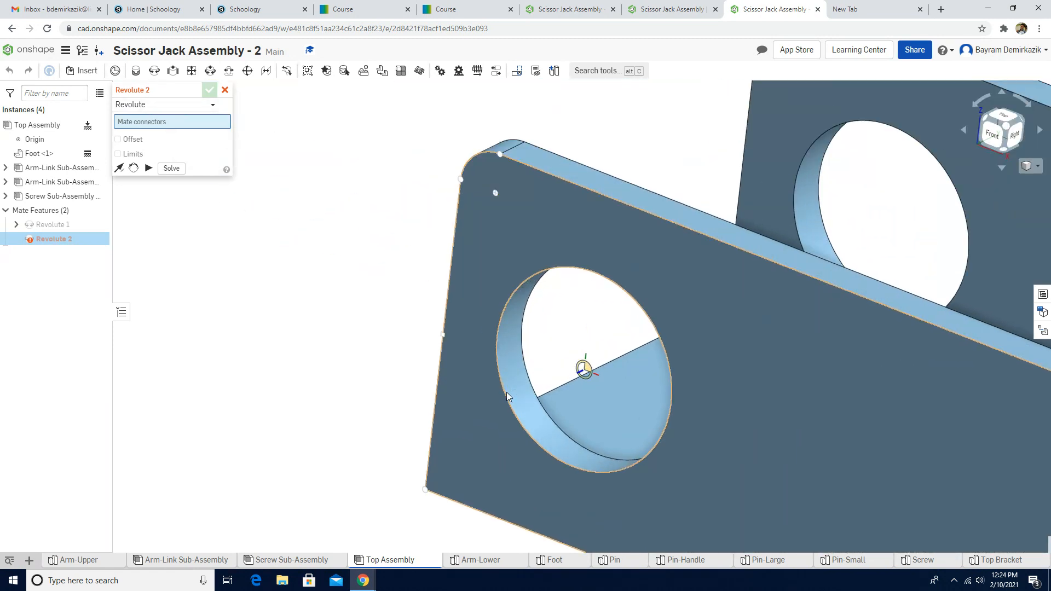
click(498, 331)
Step: Mate the screw-side lower arm to the inner edge of the remaining hole in the foot's front wall
scroll(491, 223, up, 5)
scroll(478, 196, up, 3)
scroll(418, 301, down, 3)
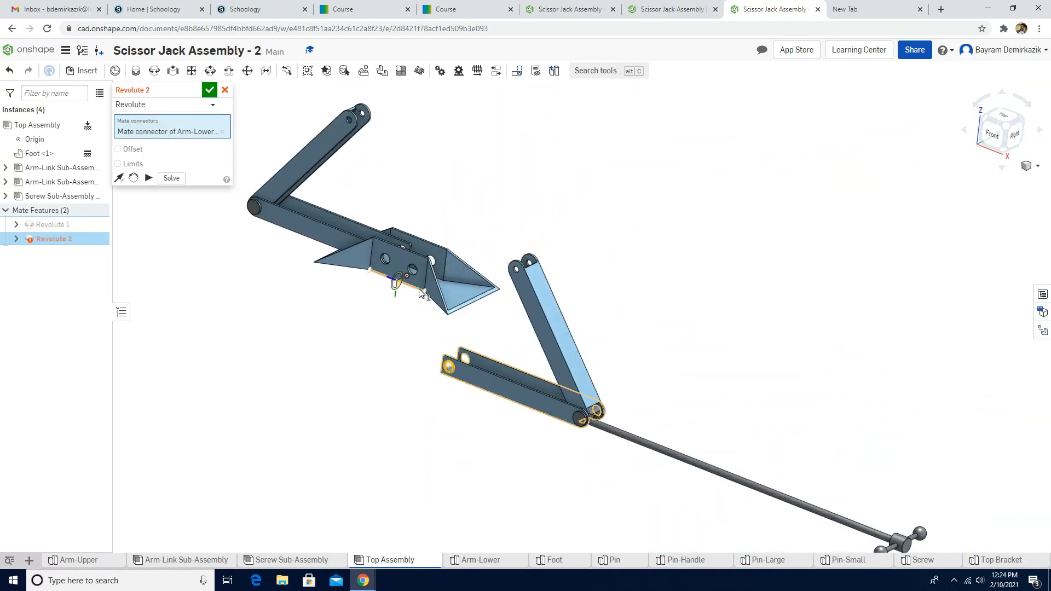
scroll(421, 293, down, 5)
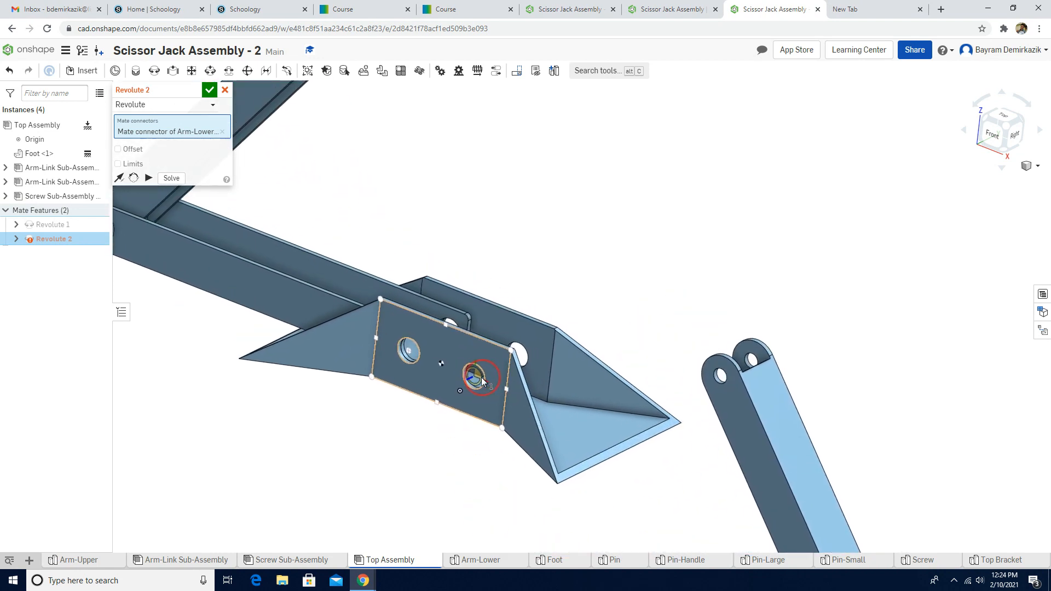
scroll(462, 380, down, 3)
scroll(484, 356, down, 3)
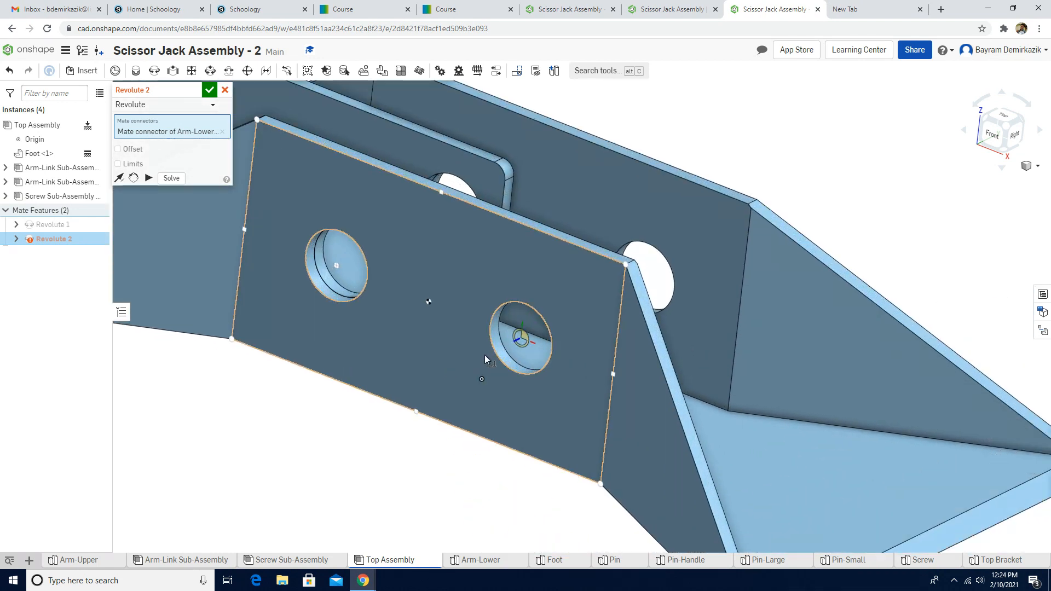
scroll(478, 419, down, 4)
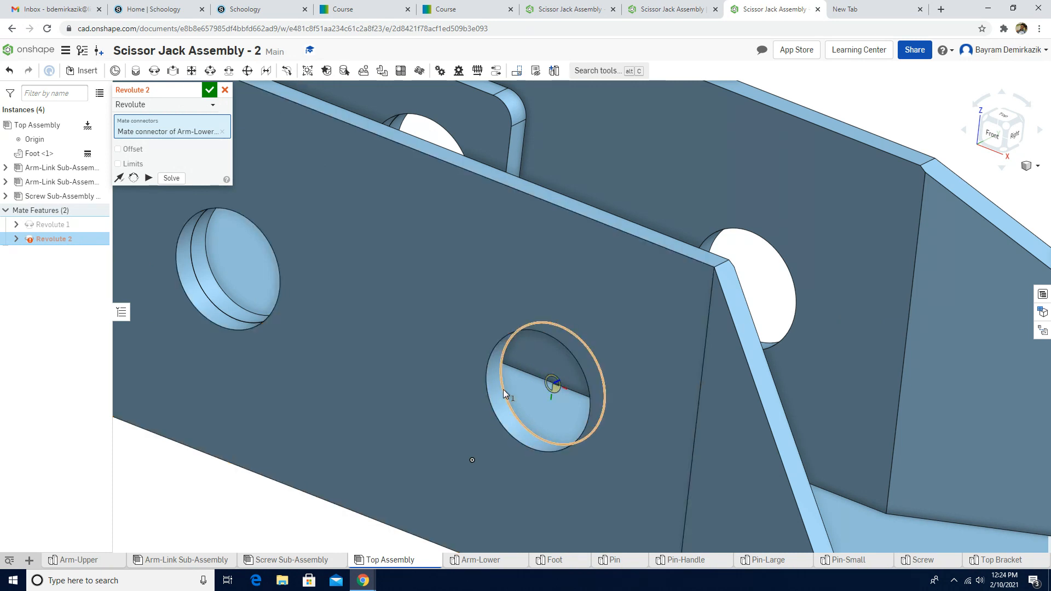
click(503, 389)
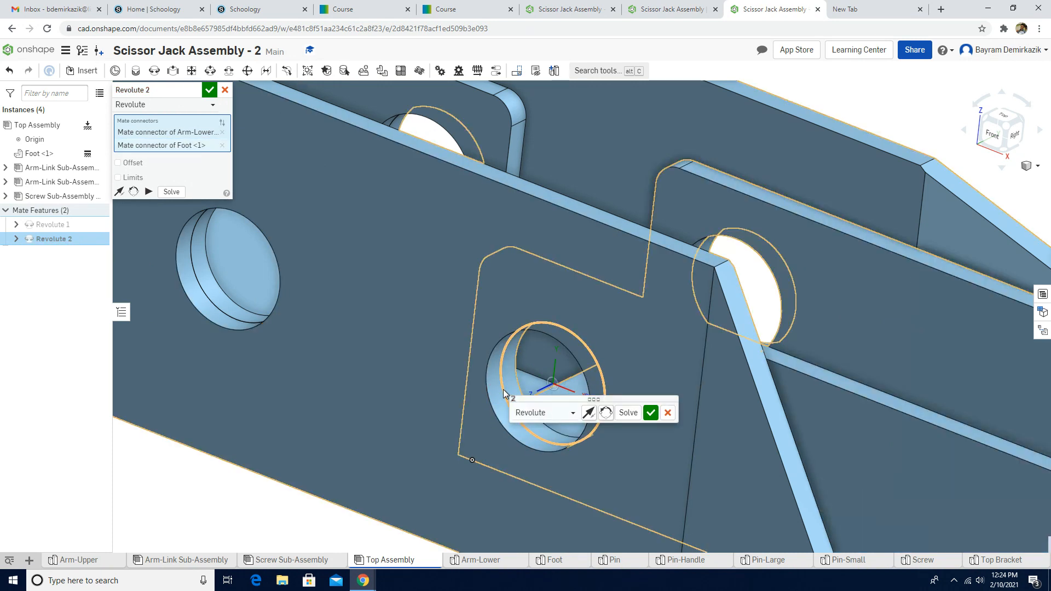
Step: Animate the screw-side arm's rotation, solve the second revolute mate and accept it
scroll(503, 391, down, 10)
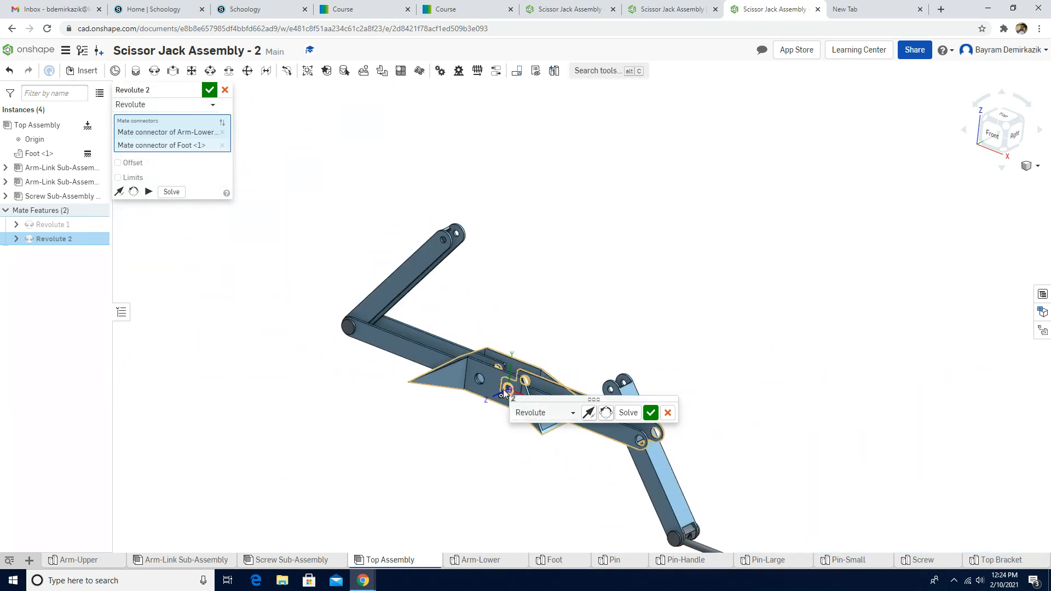
click(148, 192)
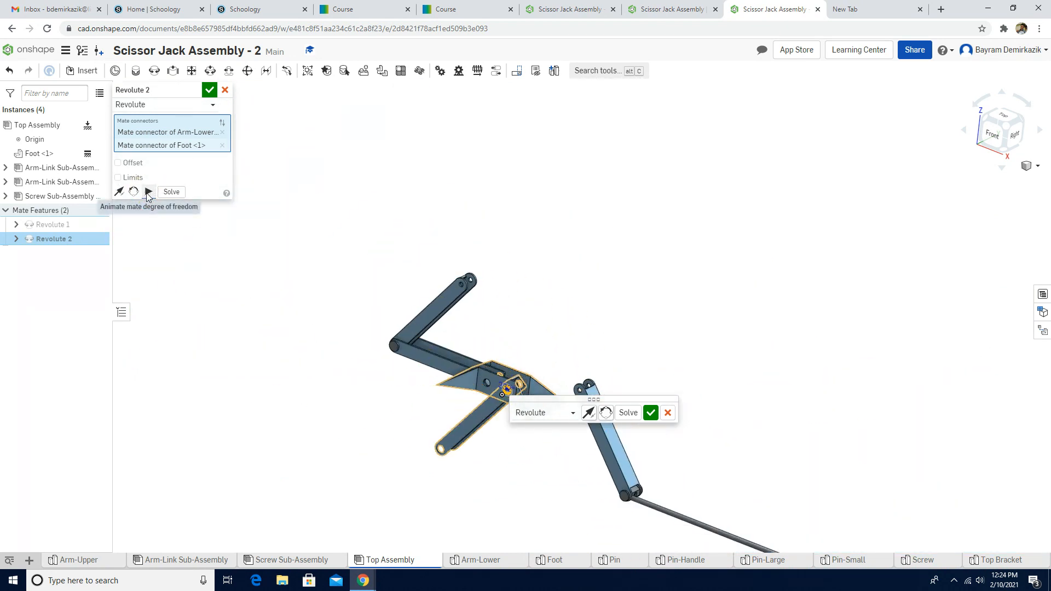
click(180, 195)
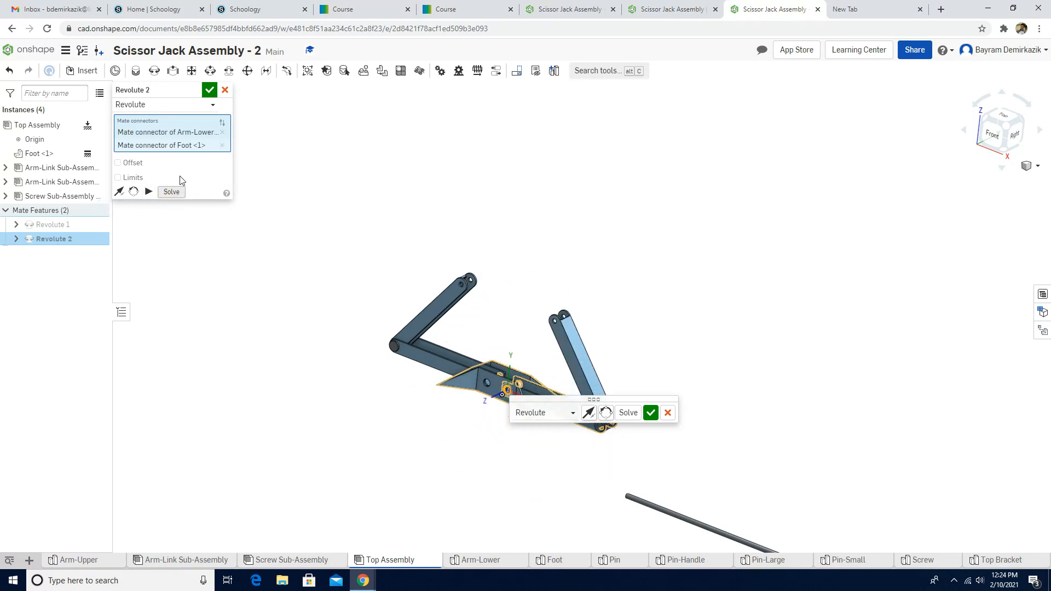
click(209, 90)
scroll(410, 433, up, 4)
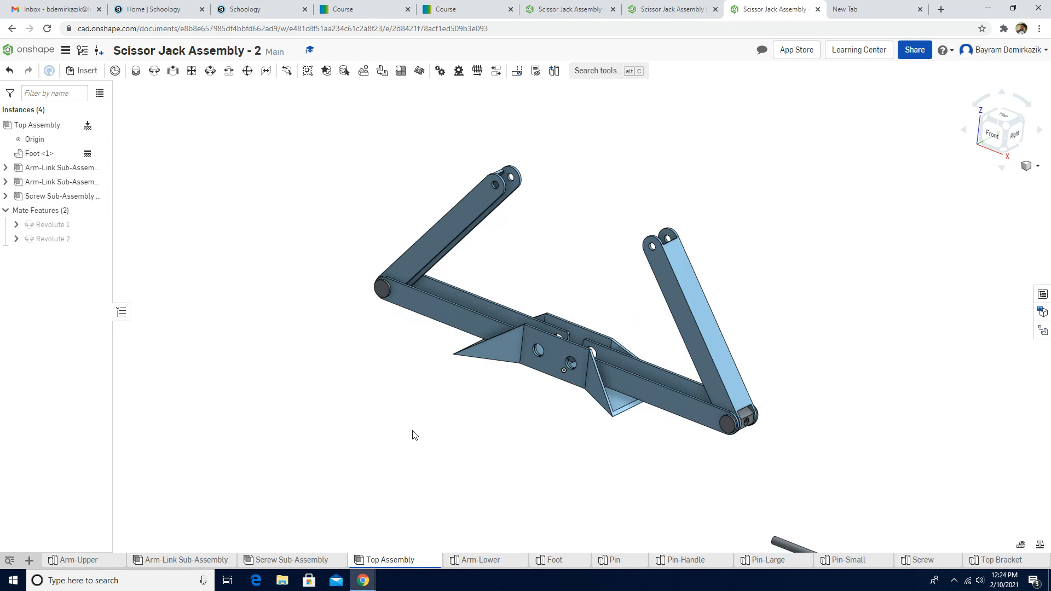
click(989, 133)
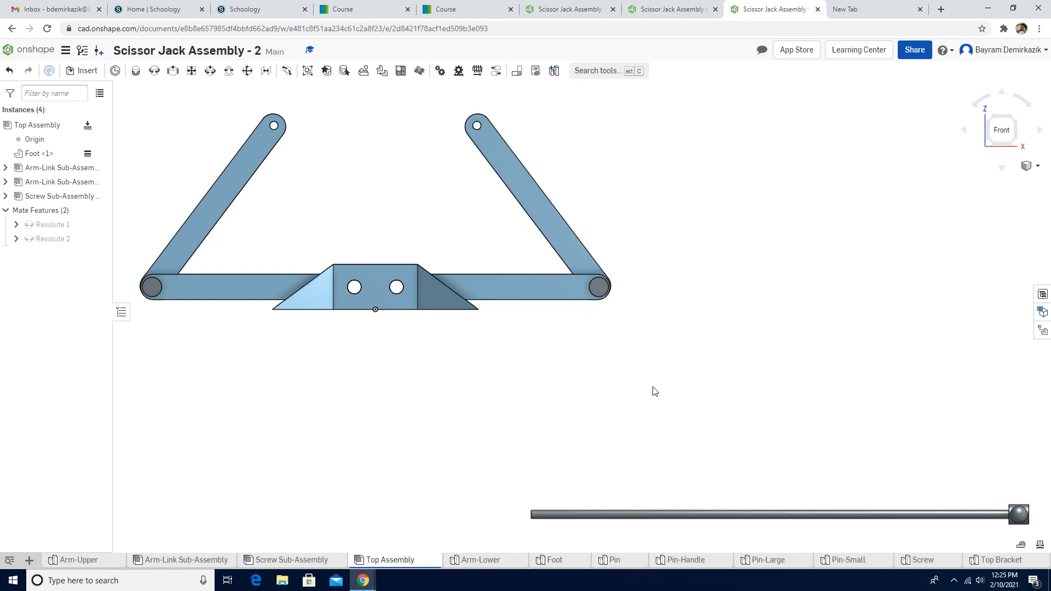
click(210, 72)
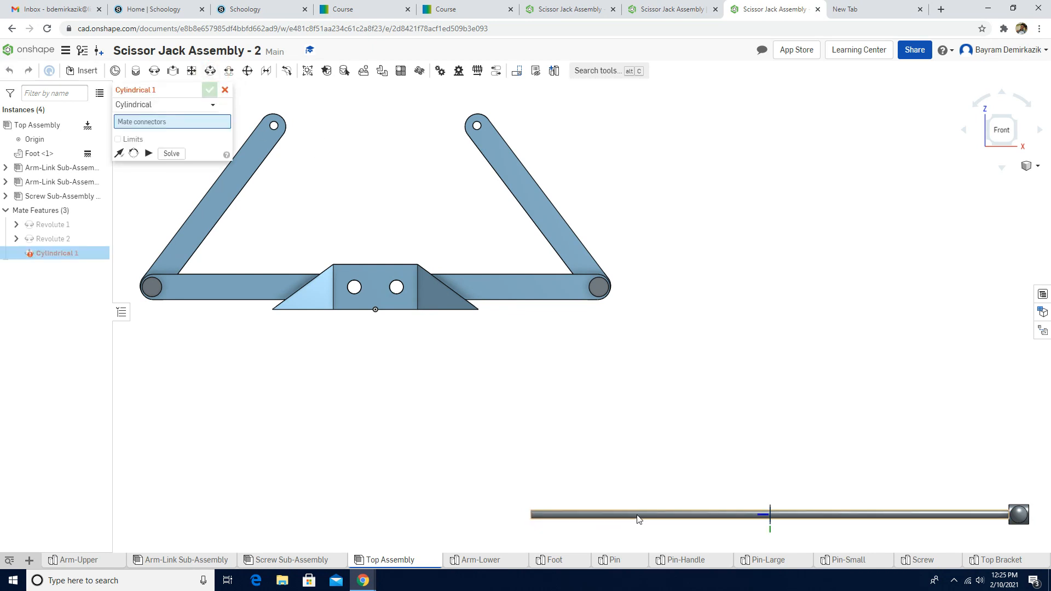
scroll(628, 518, up, 5)
scroll(663, 428, down, 4)
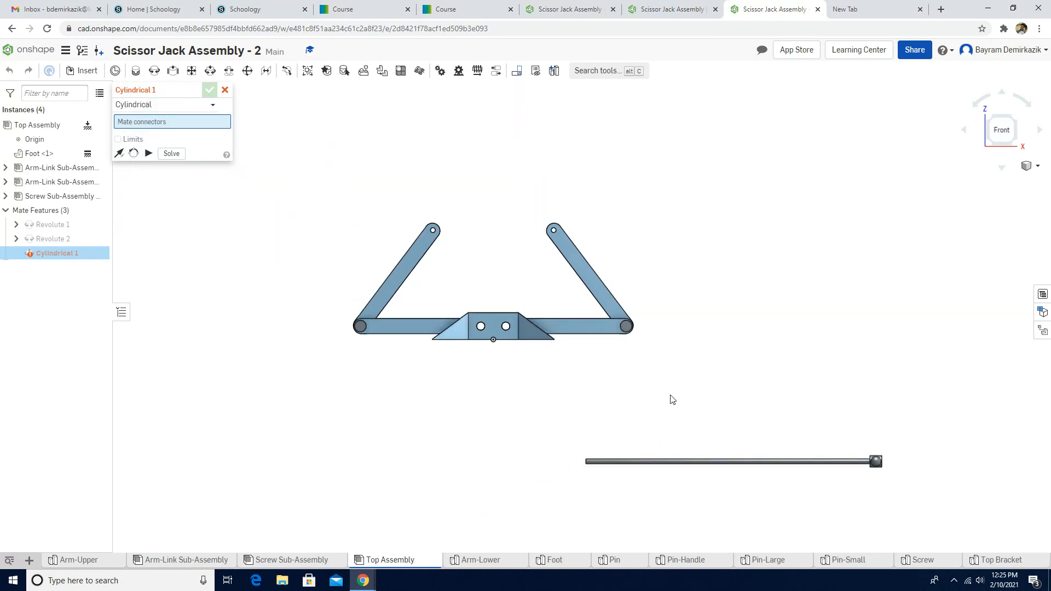
right_drag(766, 390, 735, 392)
scroll(746, 490, up, 3)
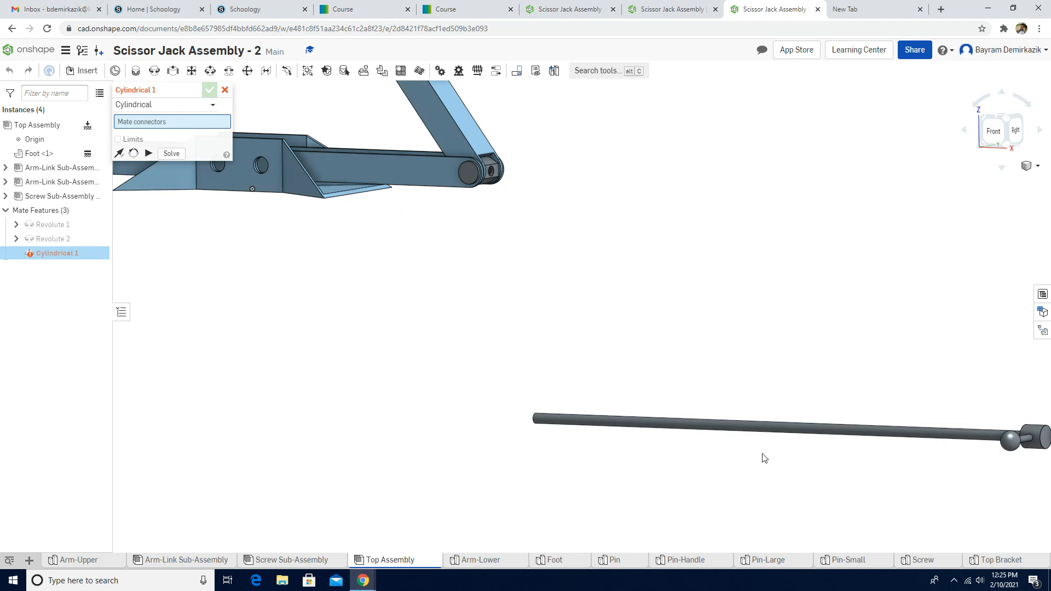
click(1027, 166)
click(999, 179)
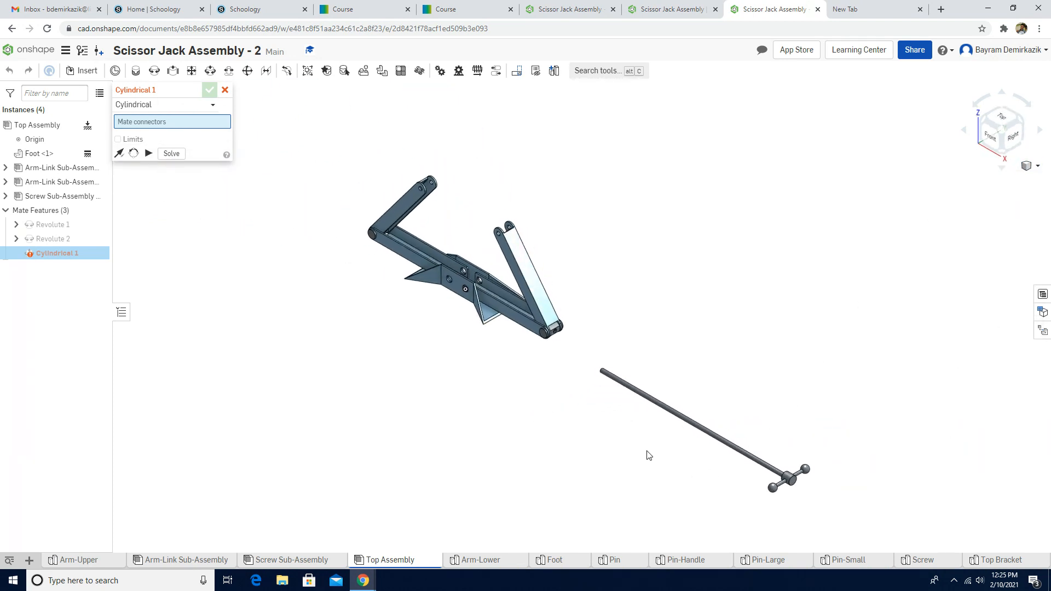
scroll(654, 440, up, 2)
scroll(670, 402, up, 1)
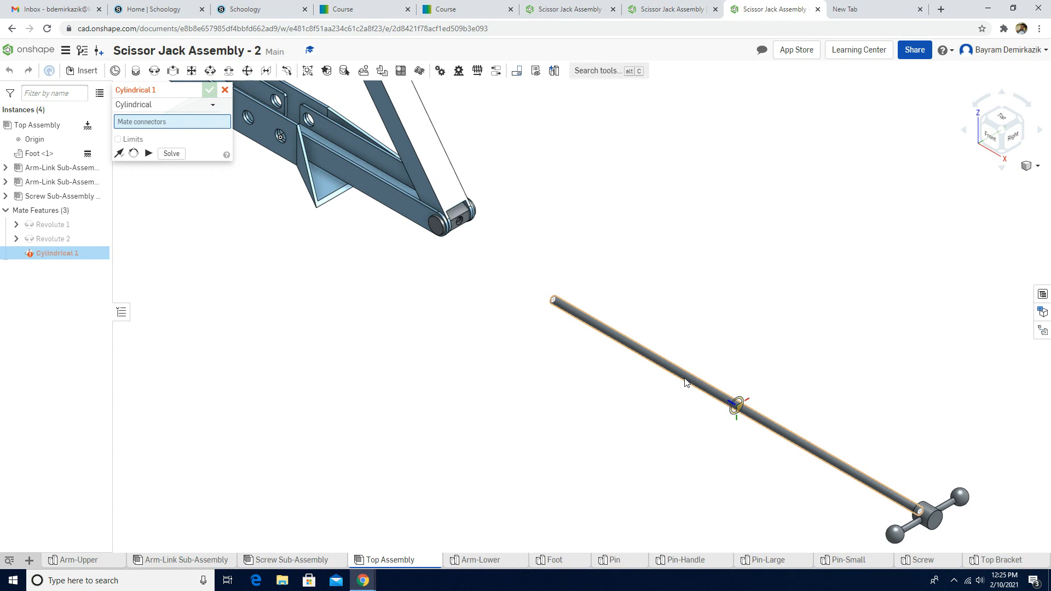
click(730, 404)
scroll(488, 329, up, 1)
middle_drag(462, 205, 481, 292)
scroll(474, 278, up, 1)
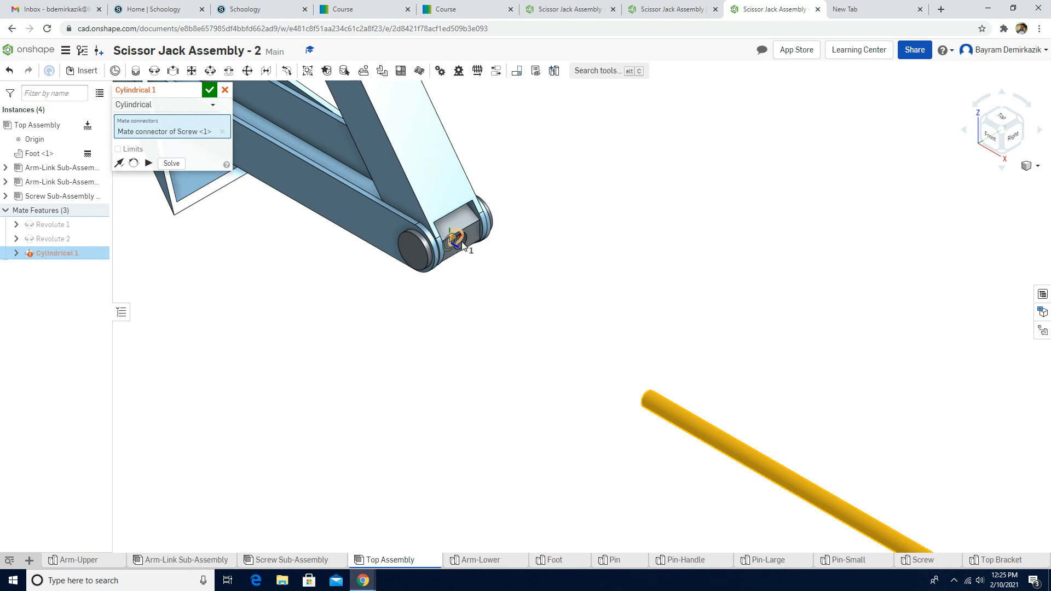
scroll(462, 245, up, 5)
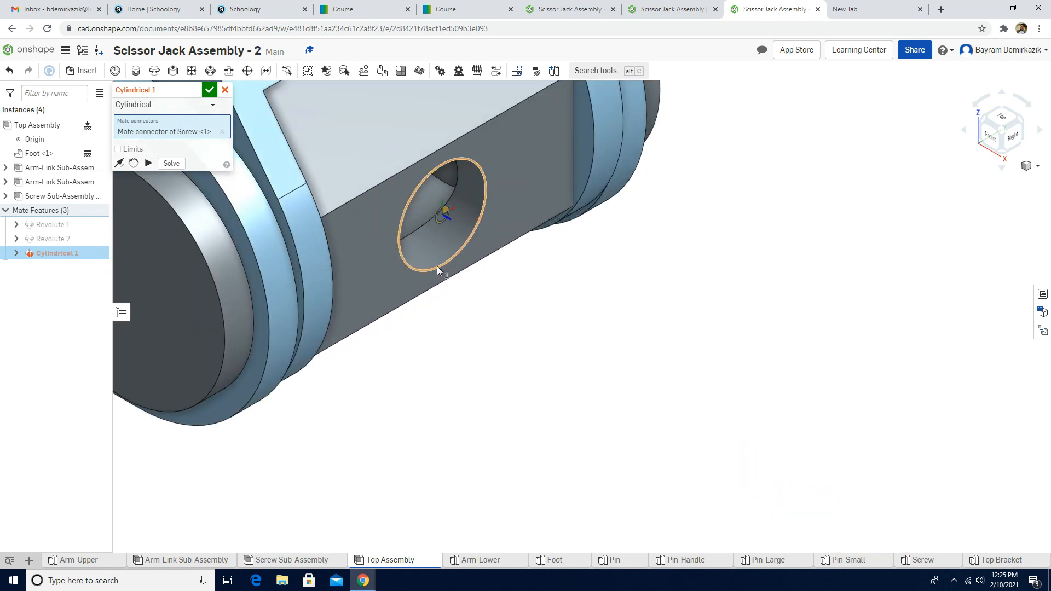
click(437, 266)
scroll(442, 343, down, 2)
scroll(454, 372, down, 5)
click(463, 436)
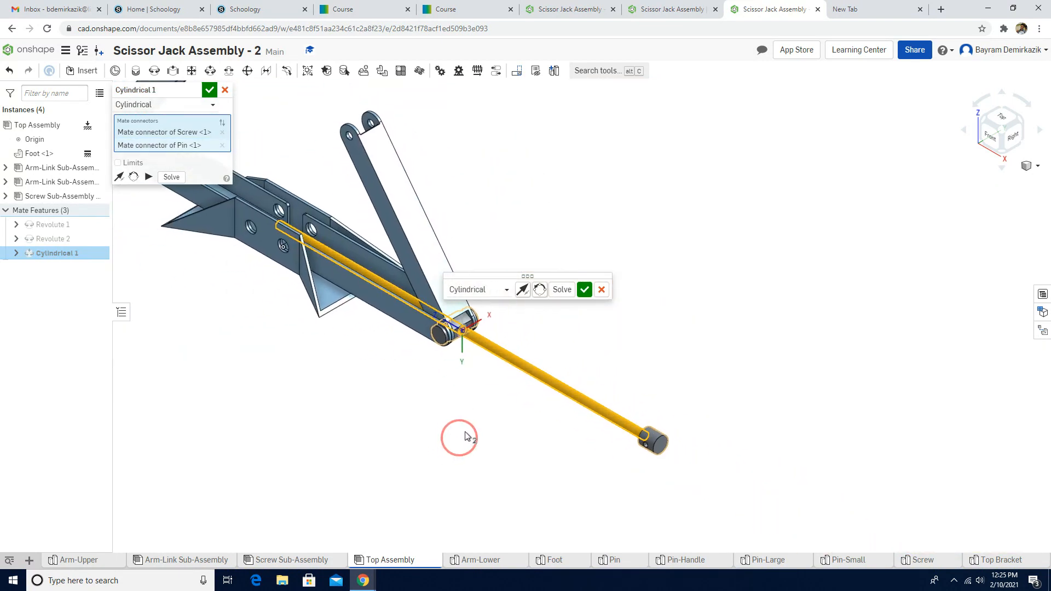
middle_drag(464, 431, 471, 429)
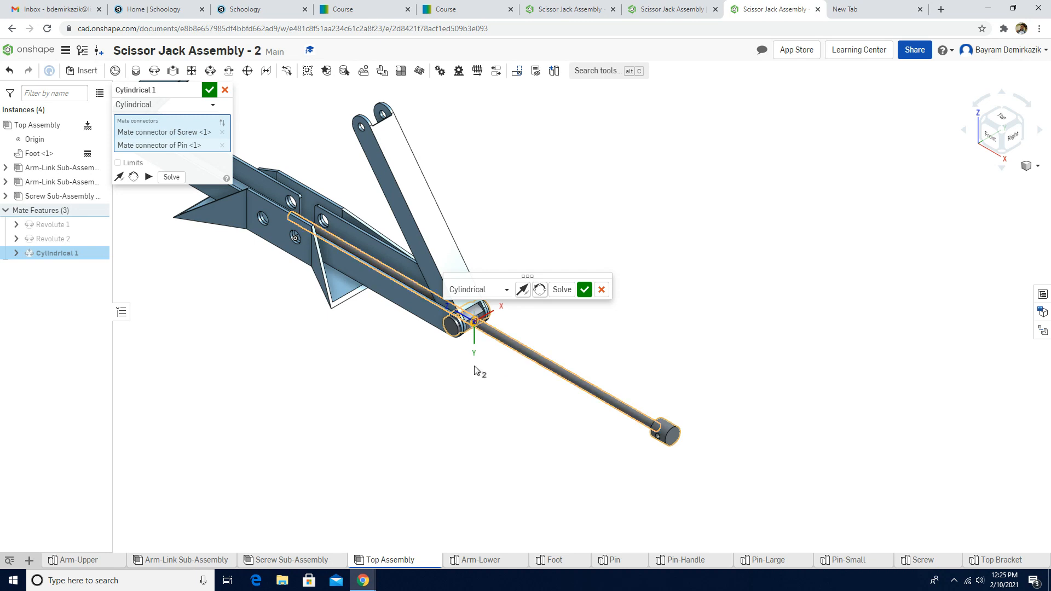
click(601, 290)
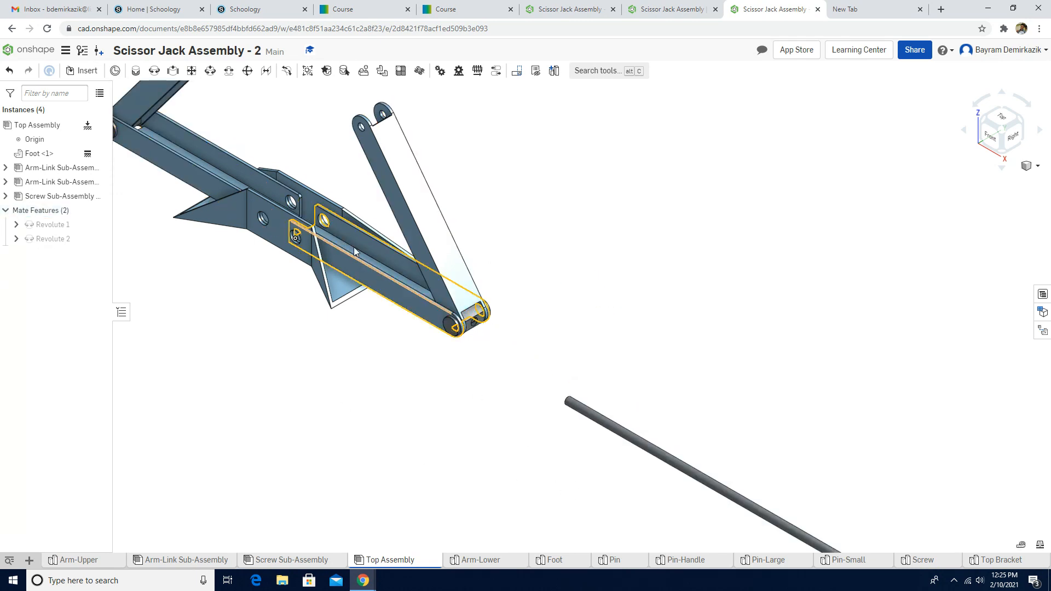
Step: Start a cylindrical mate on the screw at the head's inner face, where the rod meets the head
click(210, 75)
scroll(561, 416, down, 6)
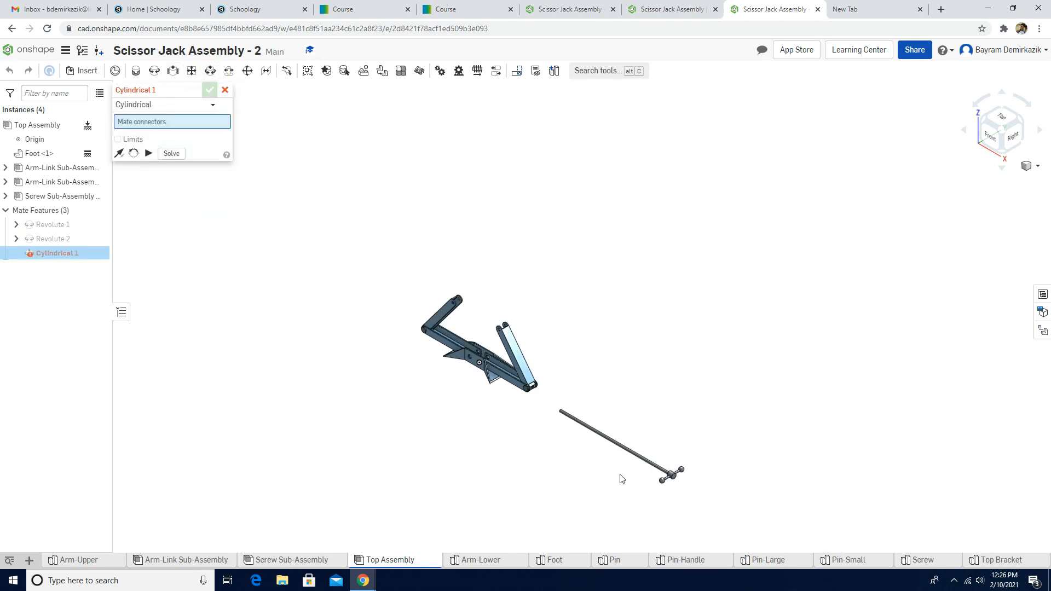
scroll(668, 477, up, 10)
right_drag(670, 471, 768, 474)
scroll(767, 474, up, 2)
middle_drag(767, 474, 675, 494)
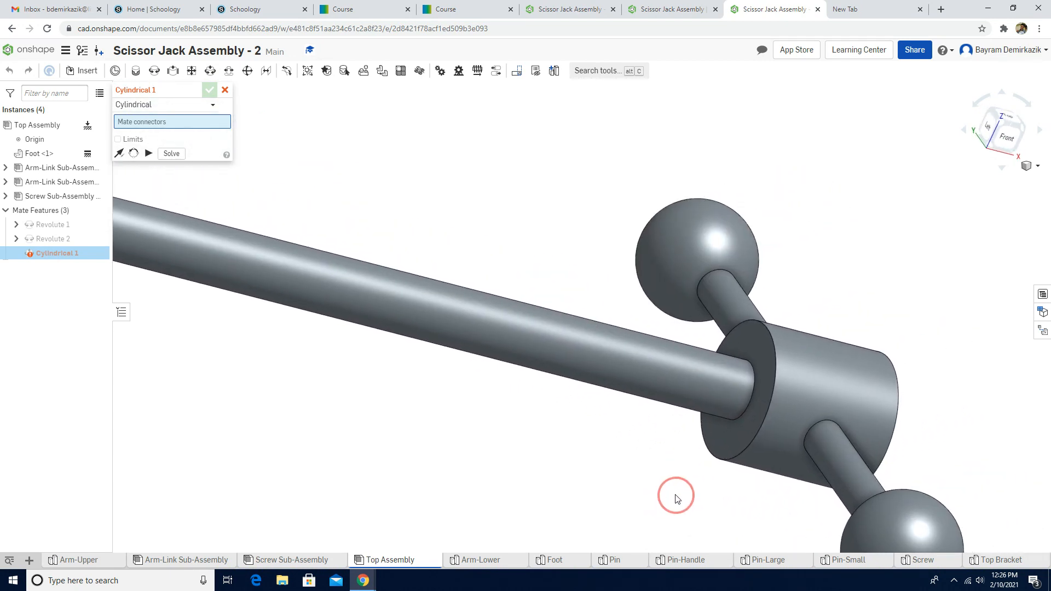
click(761, 412)
Step: Mate the screw to the outer edge of the hole in the pin joining the screw-side arms
scroll(350, 356, down, 5)
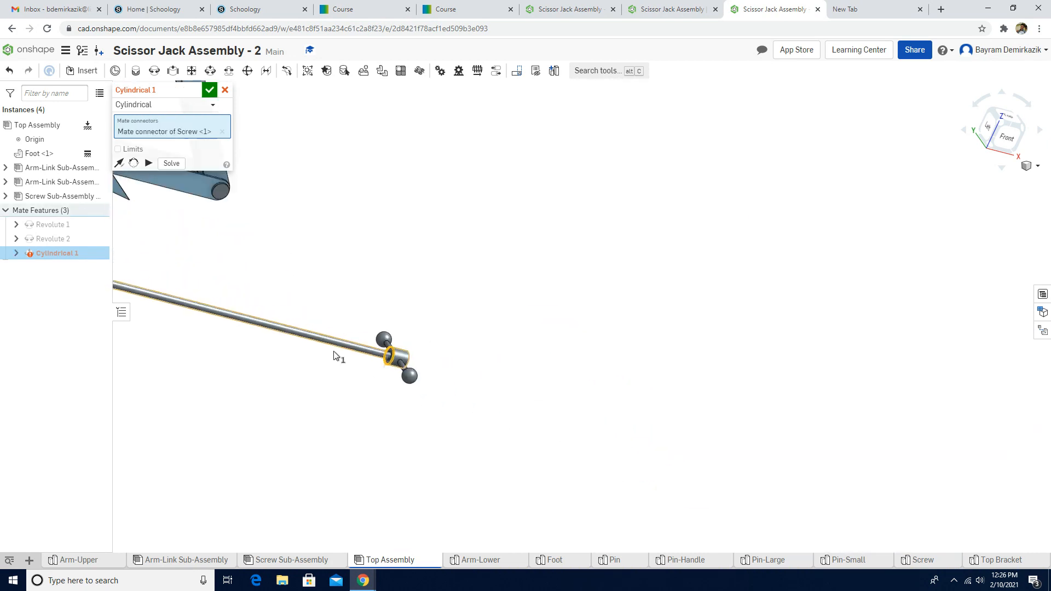
right_drag(191, 358, 223, 416)
click(1026, 165)
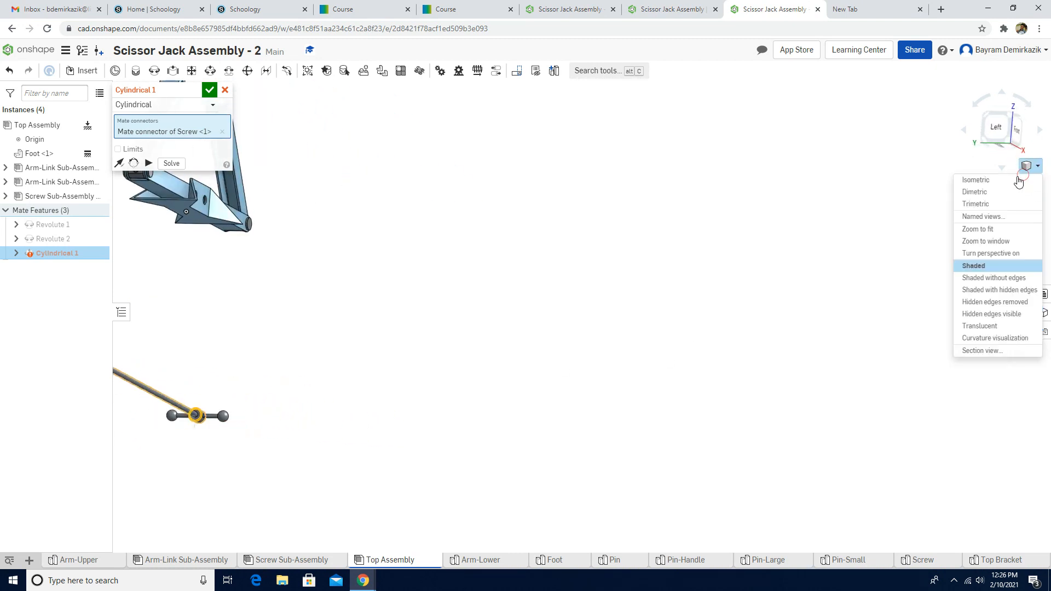
click(1014, 176)
scroll(549, 394, up, 10)
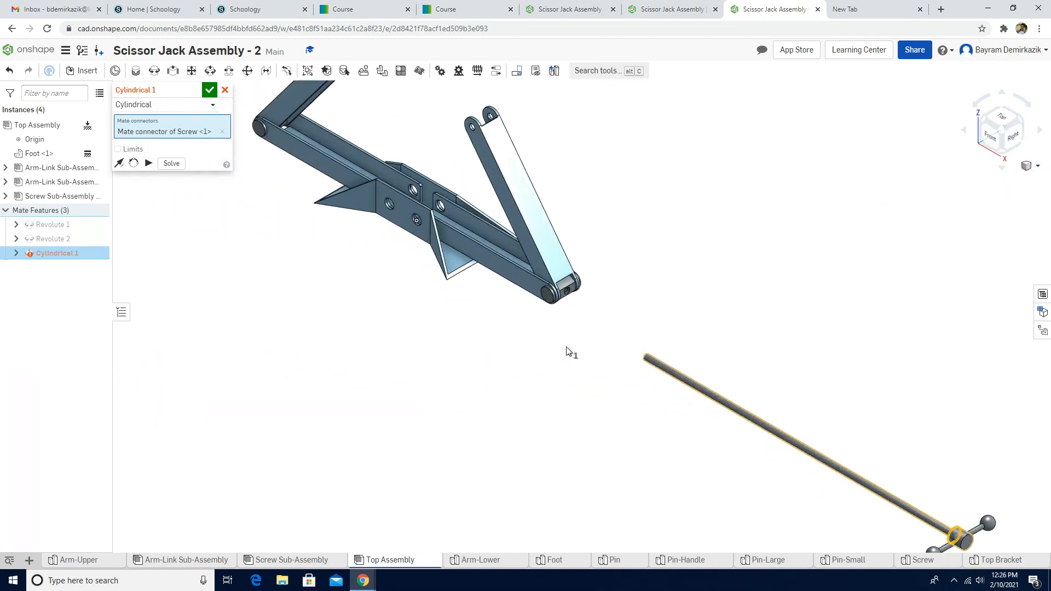
scroll(546, 386, up, 8)
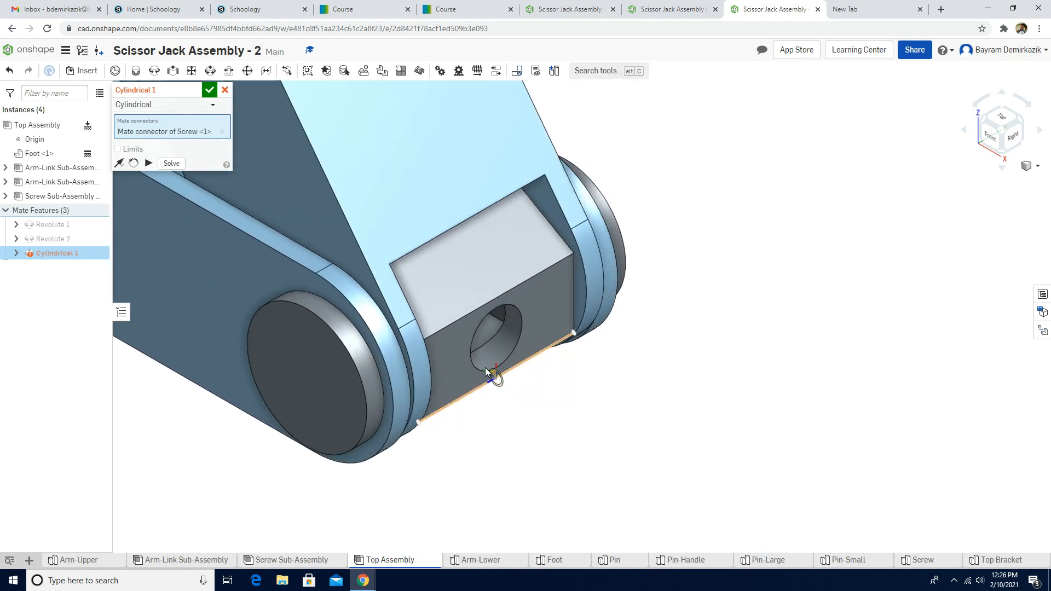
scroll(470, 356, up, 8)
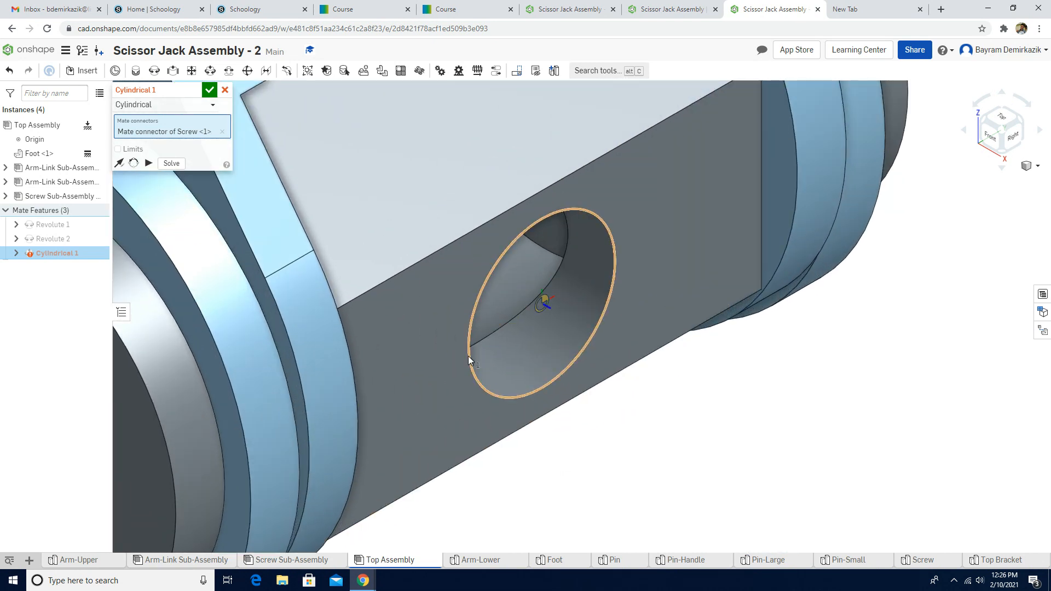
click(469, 359)
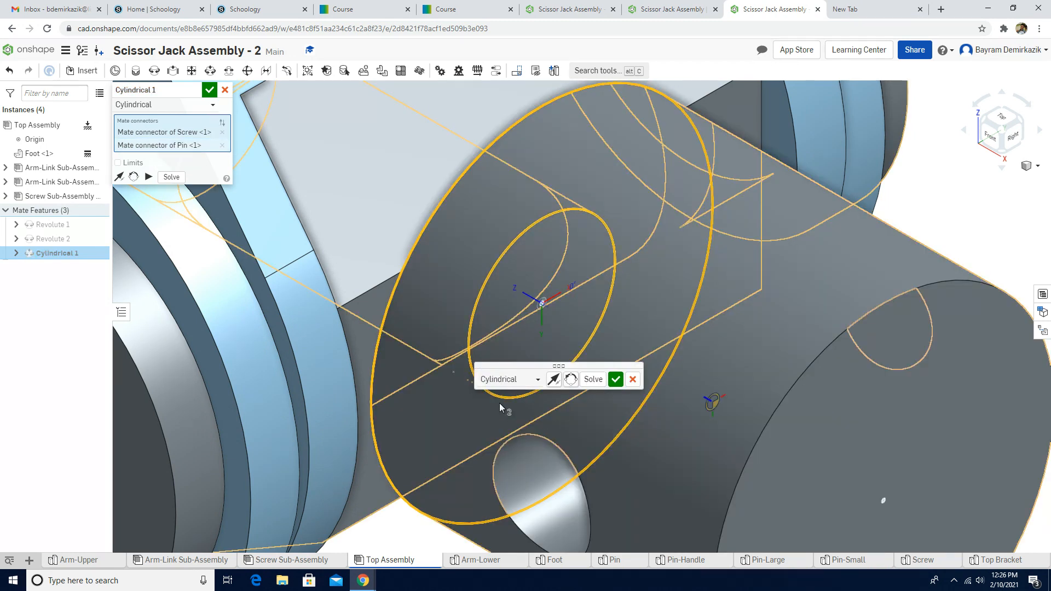
Step: Limit the cylindrical mate to a minimum and maximum of 0 mm along Z and 0 deg about Z
scroll(745, 267, down, 10)
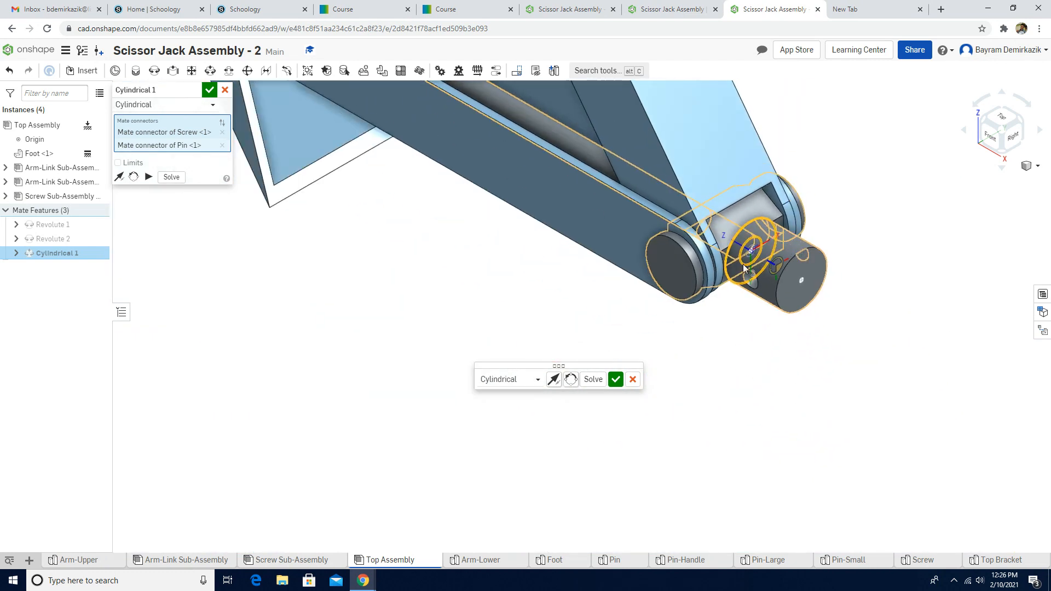
middle_drag(551, 262, 500, 339)
click(148, 176)
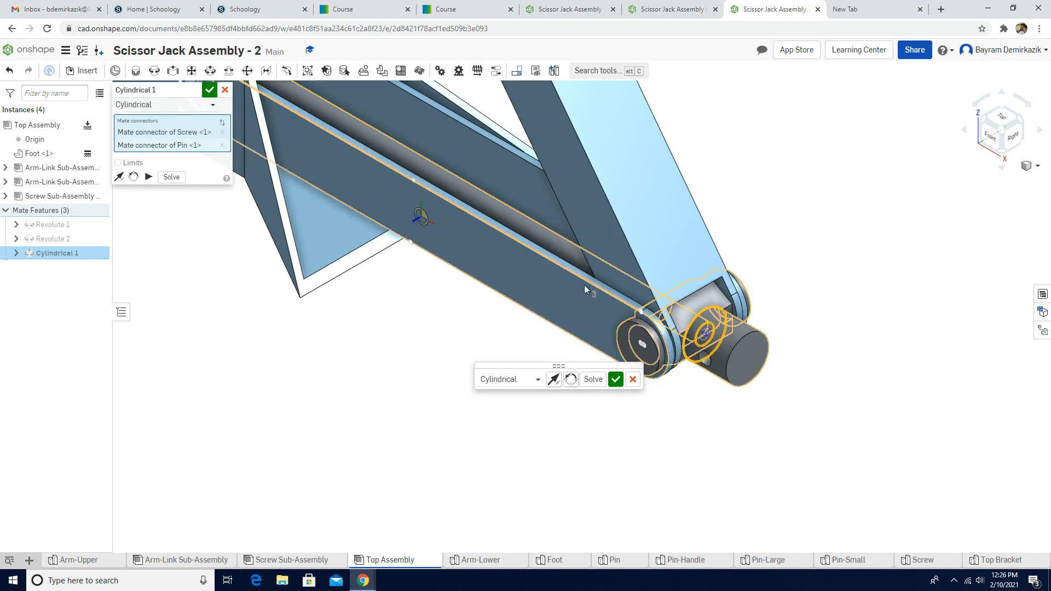
click(118, 162)
click(164, 177)
text(0)
click(191, 193)
text(0)
click(191, 213)
text(0)
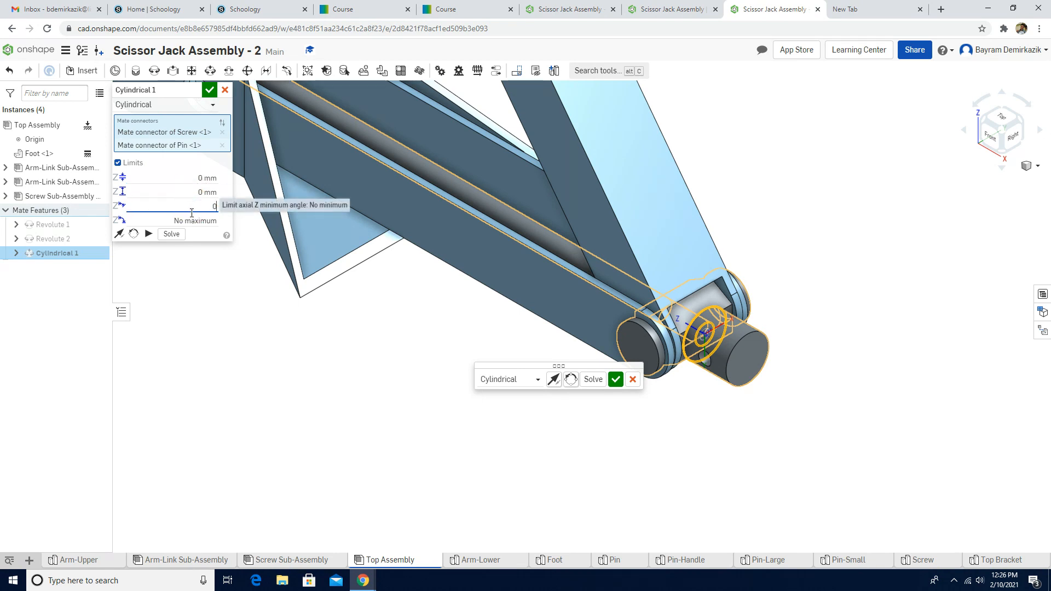
click(187, 219)
text(0)
Step: Solve the limited cylindrical mate, animate its degree of freedom and accept it
click(169, 246)
click(166, 235)
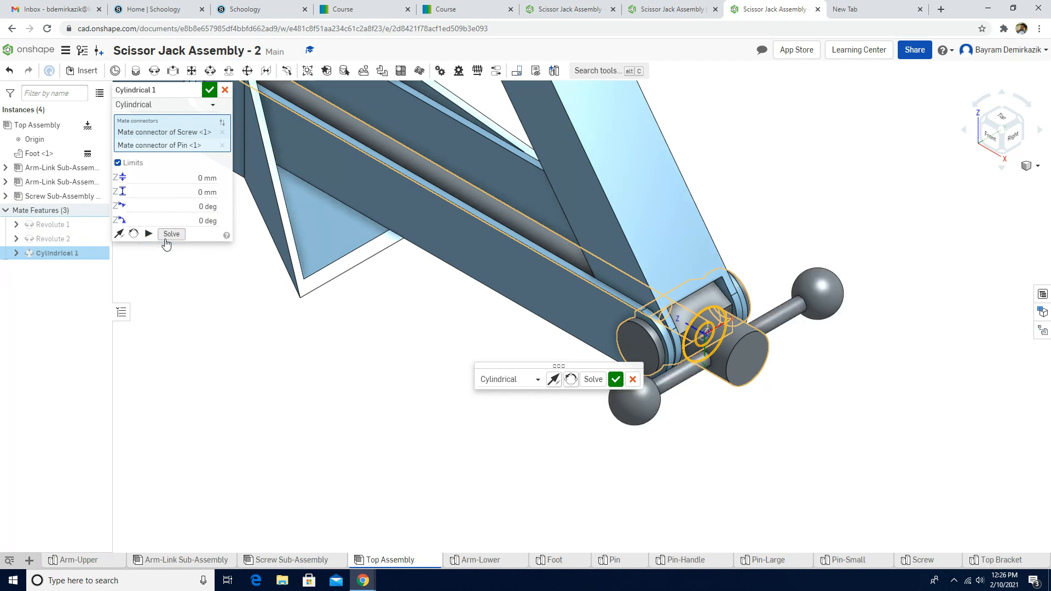
click(152, 234)
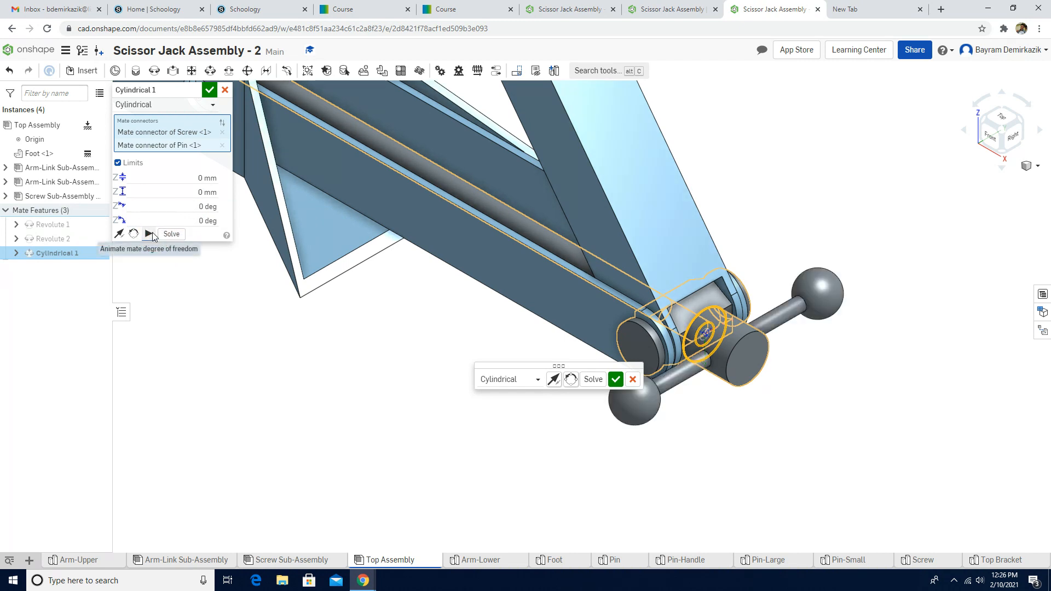
click(210, 94)
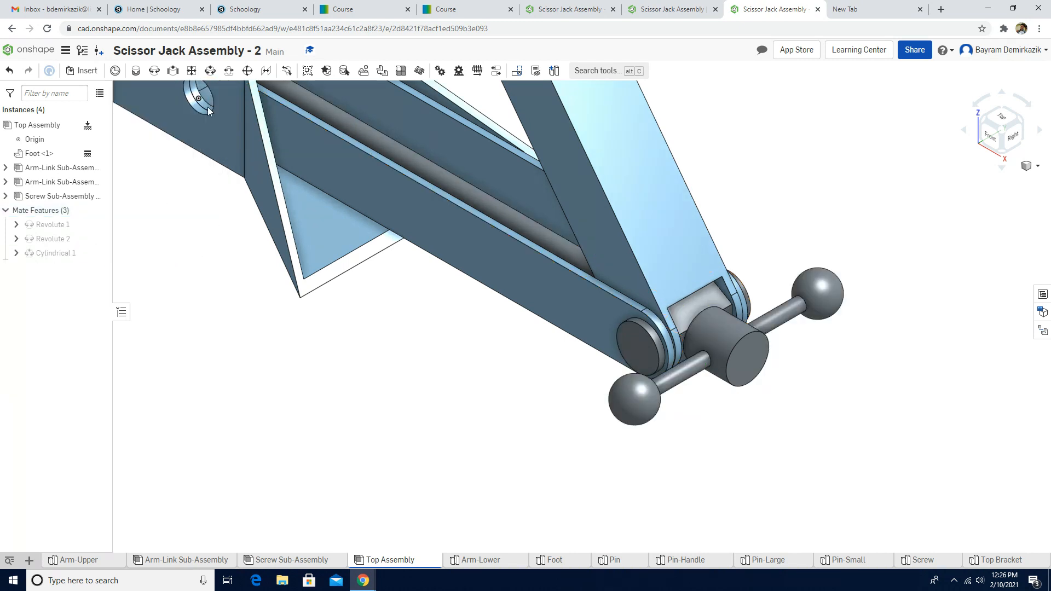
Step: Examine the assembled jack from several sides, especially where the screw's free end meets the opposite arm pin
click(1033, 173)
click(906, 185)
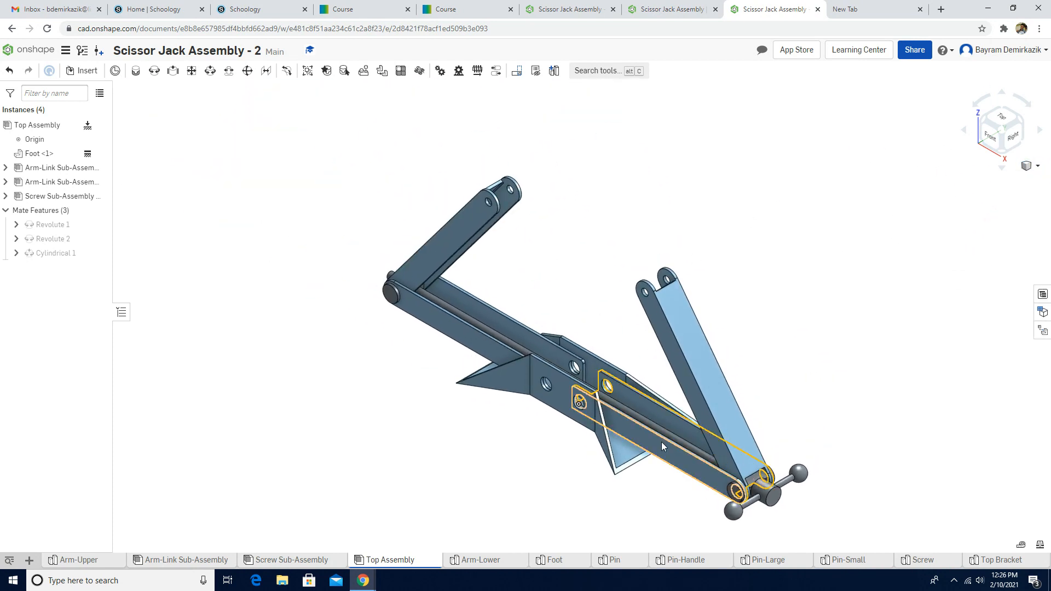
scroll(660, 438, down, 3)
scroll(794, 280, up, 2)
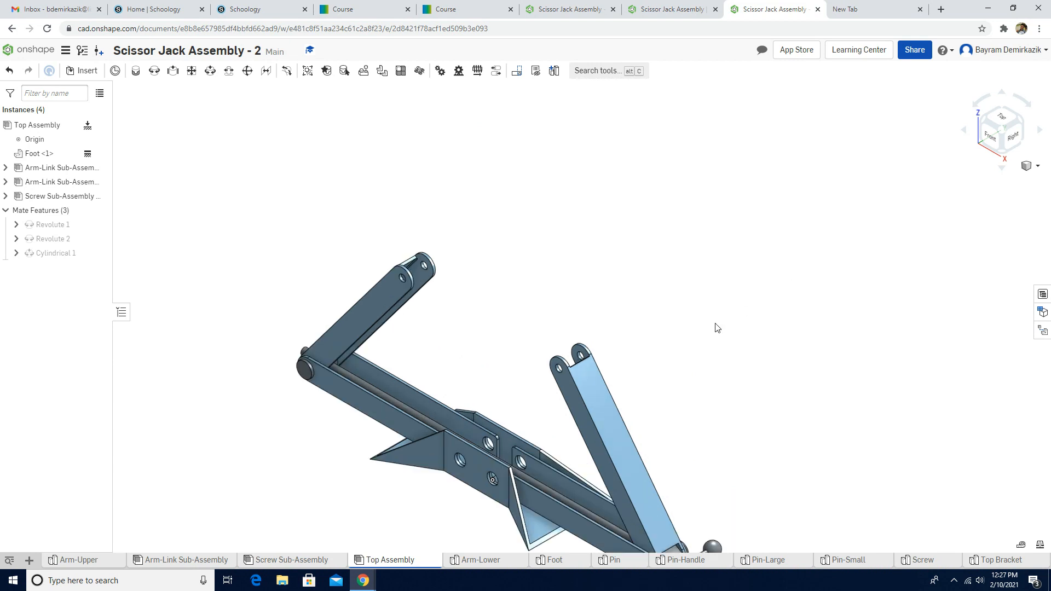
right_drag(520, 492, 642, 348)
scroll(474, 399, up, 4)
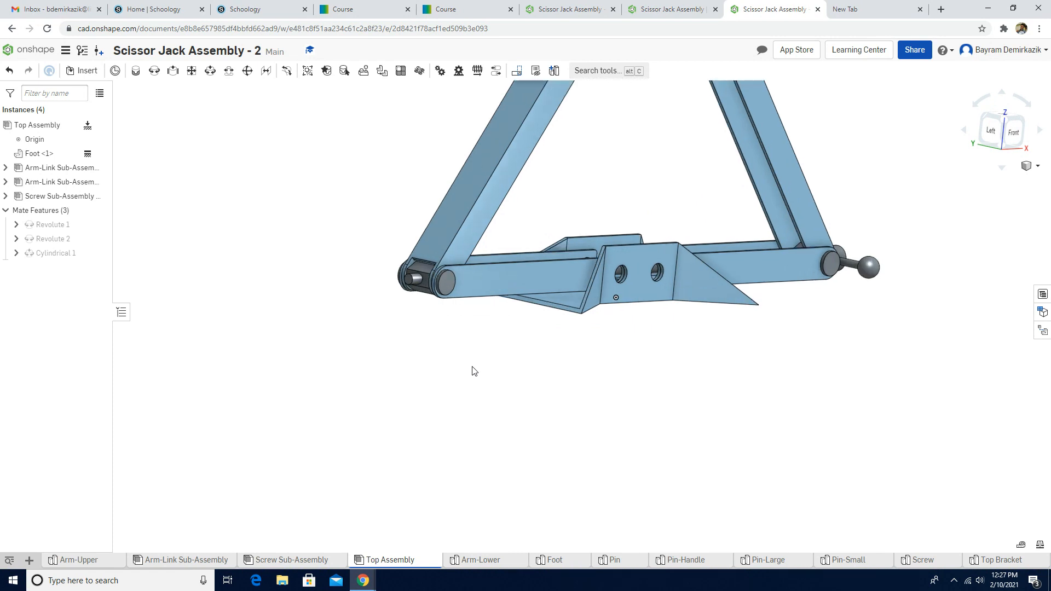
scroll(474, 358, down, 1)
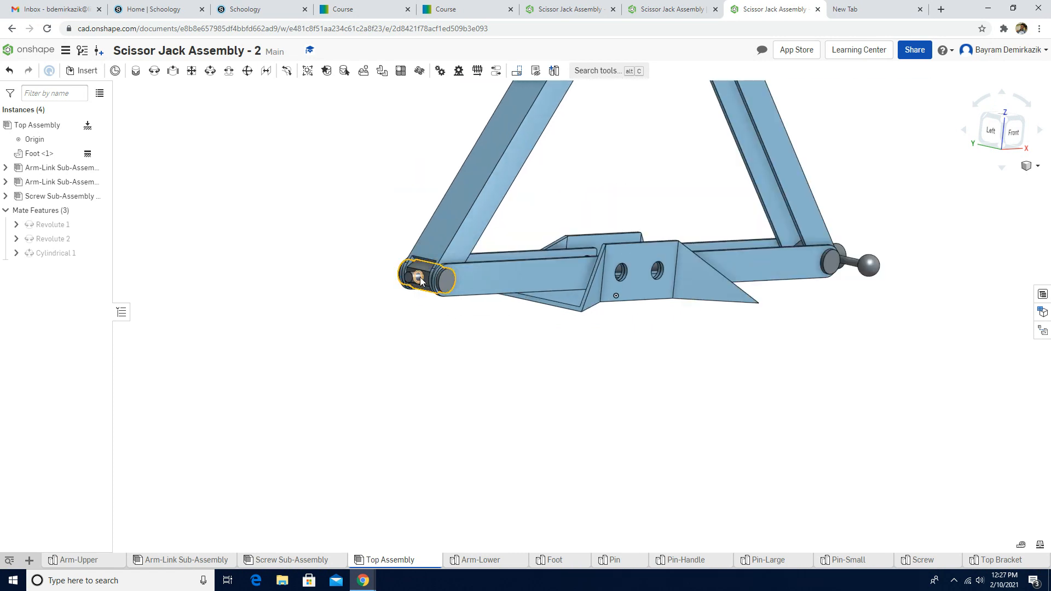
scroll(520, 308, down, 3)
scroll(531, 323, down, 2)
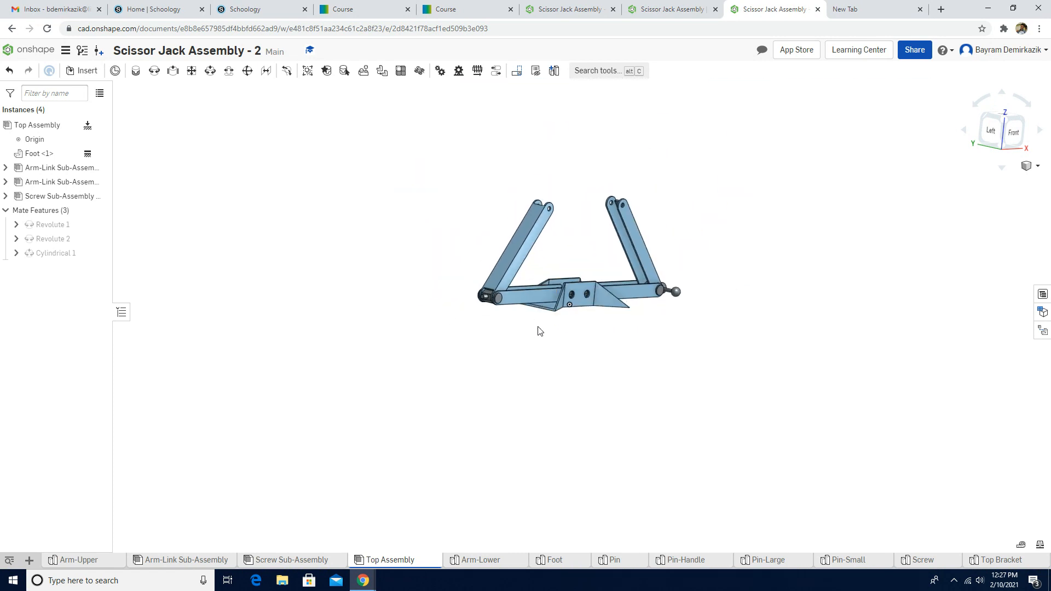
scroll(537, 328, up, 3)
click(1038, 167)
click(977, 182)
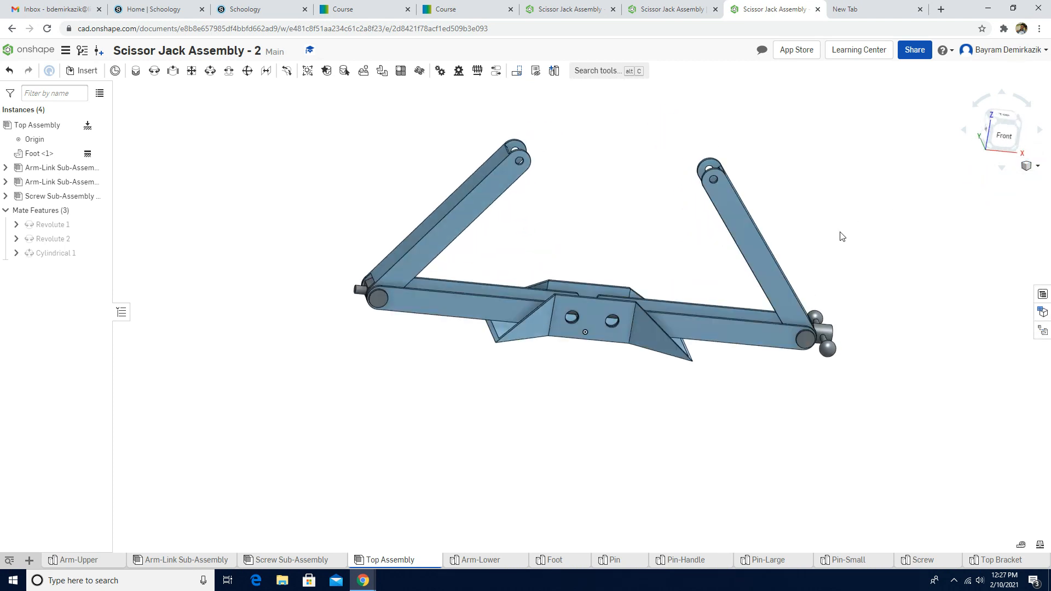
Step: Swing the screw clear of the opposite arm pin and set its shaft axis as the first connector of a Slider mate
drag(658, 296, 647, 212)
drag(479, 326, 482, 295)
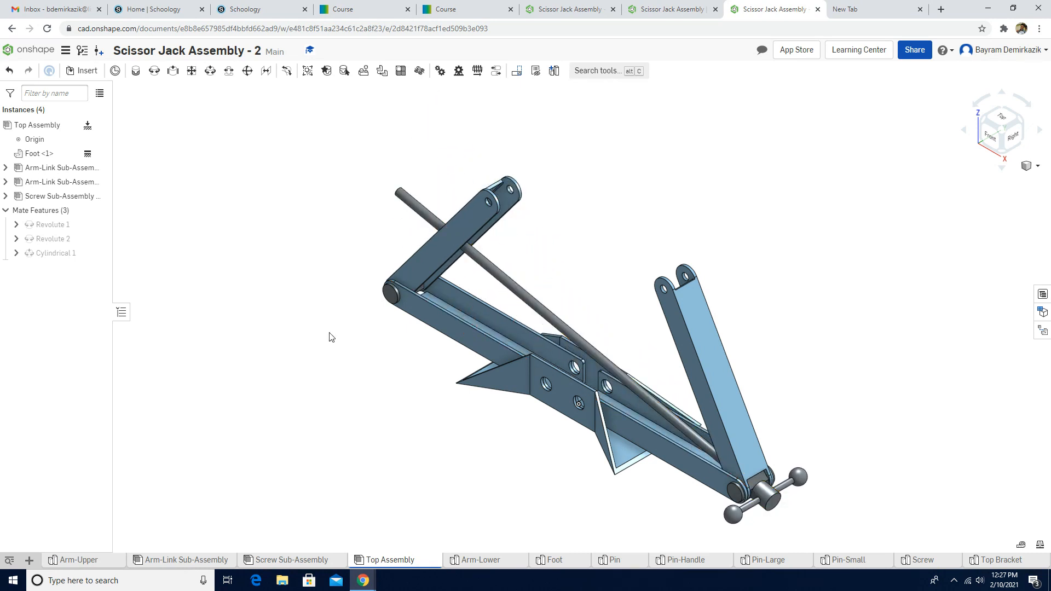
click(173, 71)
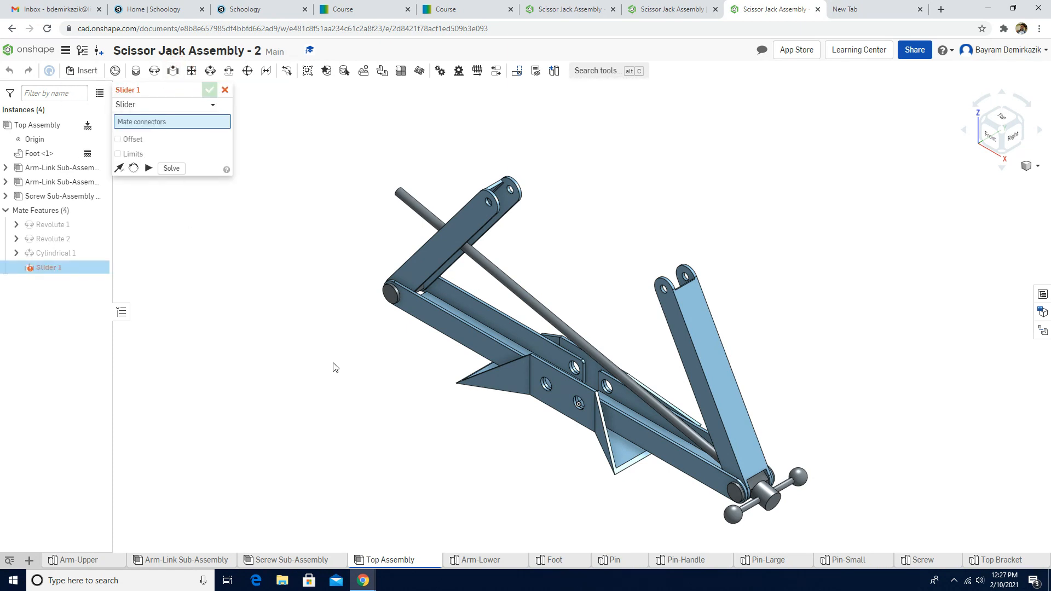
scroll(530, 297, up, 3)
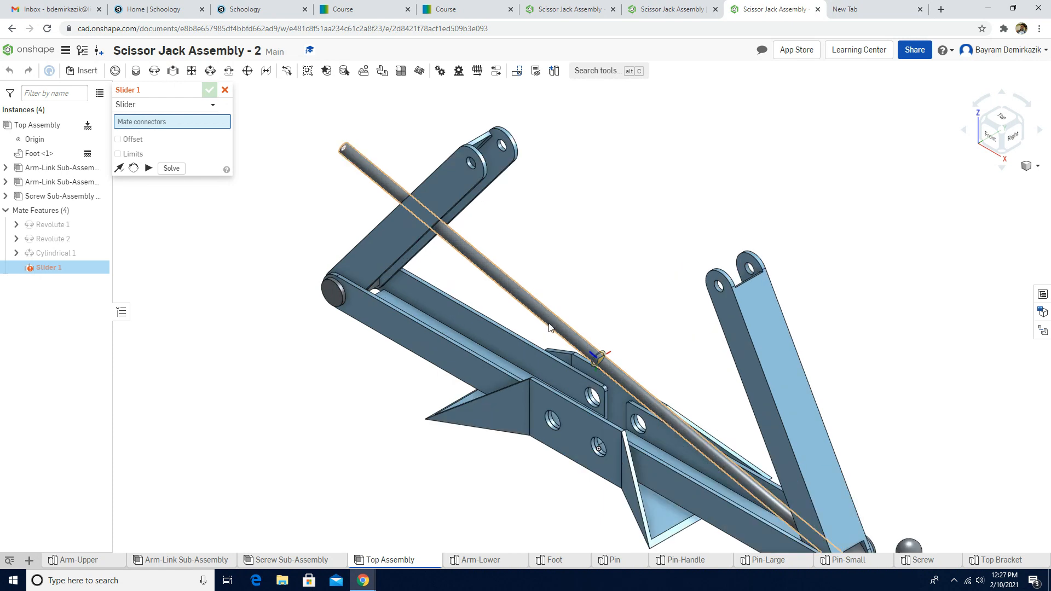
click(558, 335)
Step: Set the outer edge of the hole in the pin opposite the handle as the Slider mate's second connector
scroll(336, 398, up, 3)
right_drag(300, 333, 392, 316)
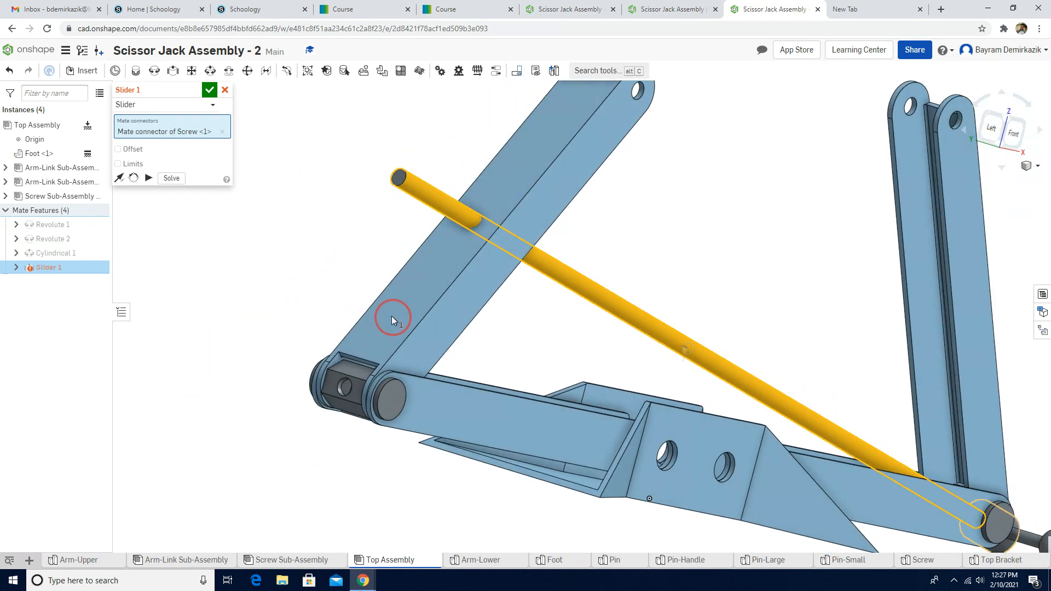
scroll(344, 409, up, 4)
scroll(344, 399, up, 3)
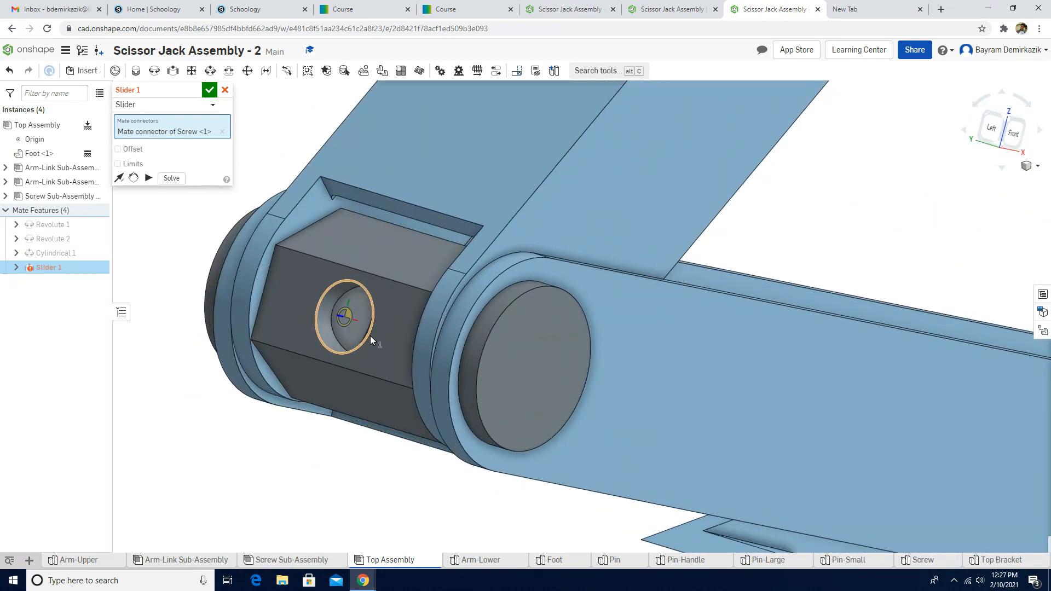
scroll(370, 336, up, 5)
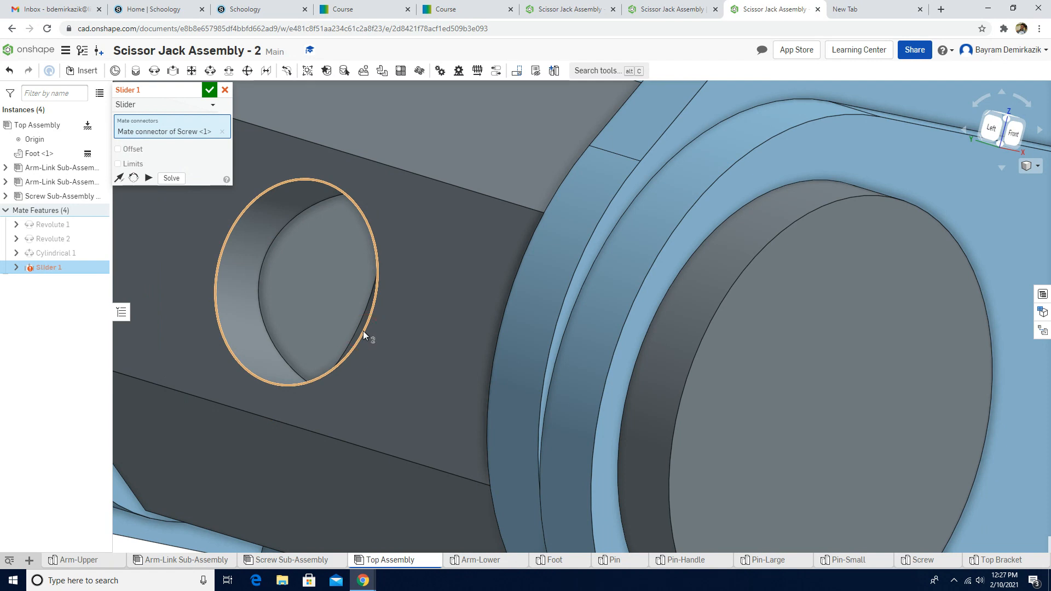
click(363, 331)
scroll(294, 265, down, 10)
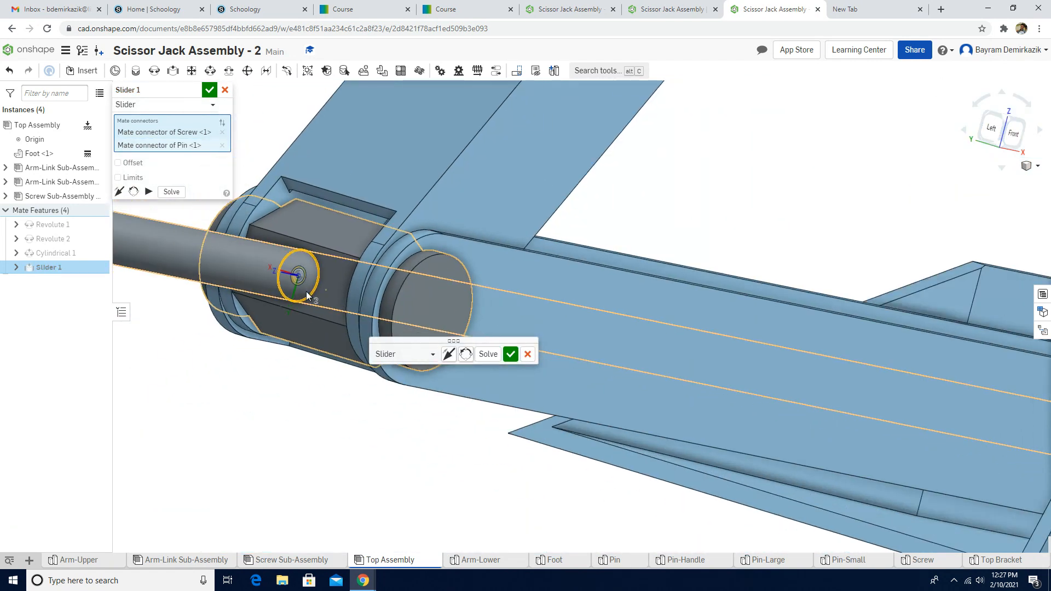
Step: Animate the slider mate's degree of freedom, solve the mate and accept it
click(149, 192)
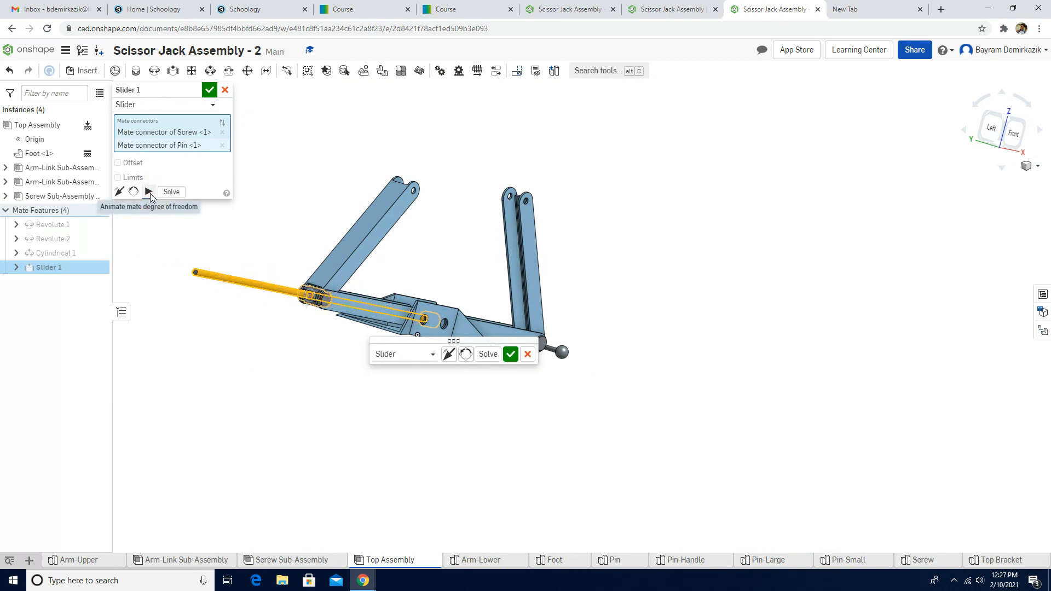
click(182, 194)
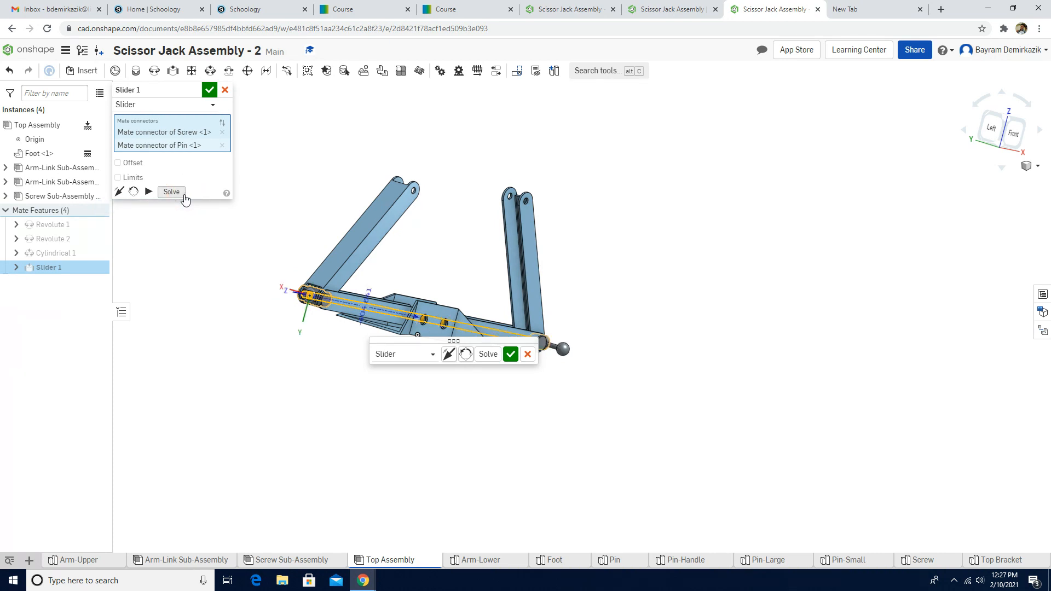
click(209, 94)
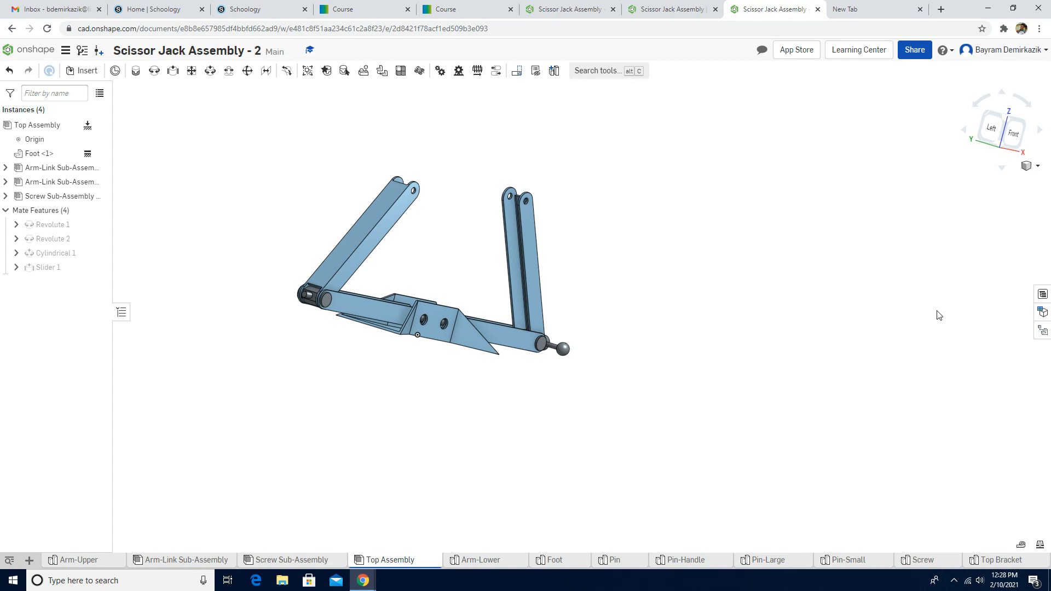
Step: Examine the whole jack assembly in the front view
scroll(937, 316, down, 2)
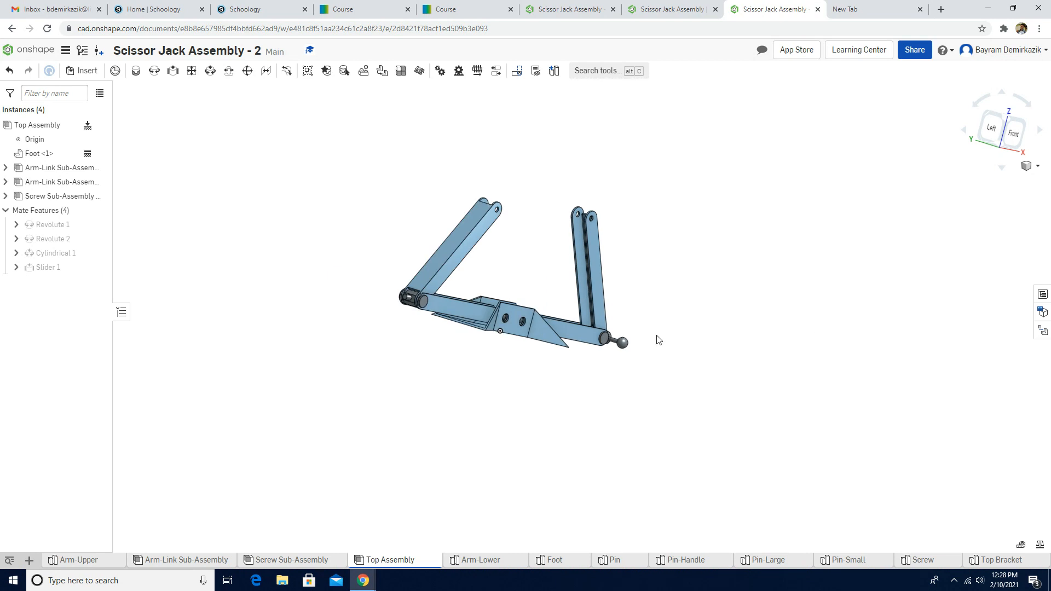
click(1012, 131)
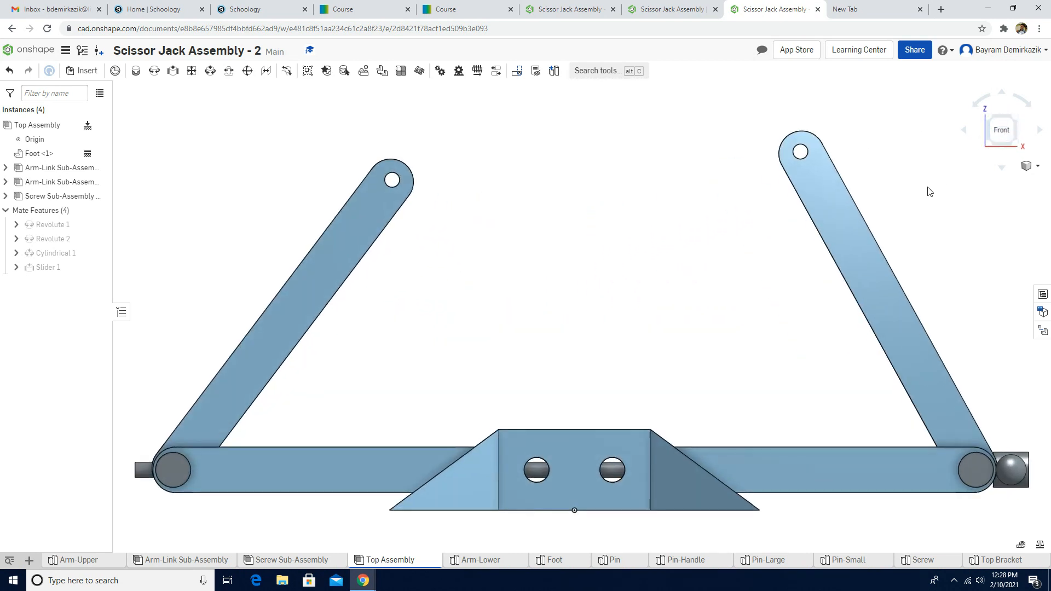
scroll(624, 362, down, 4)
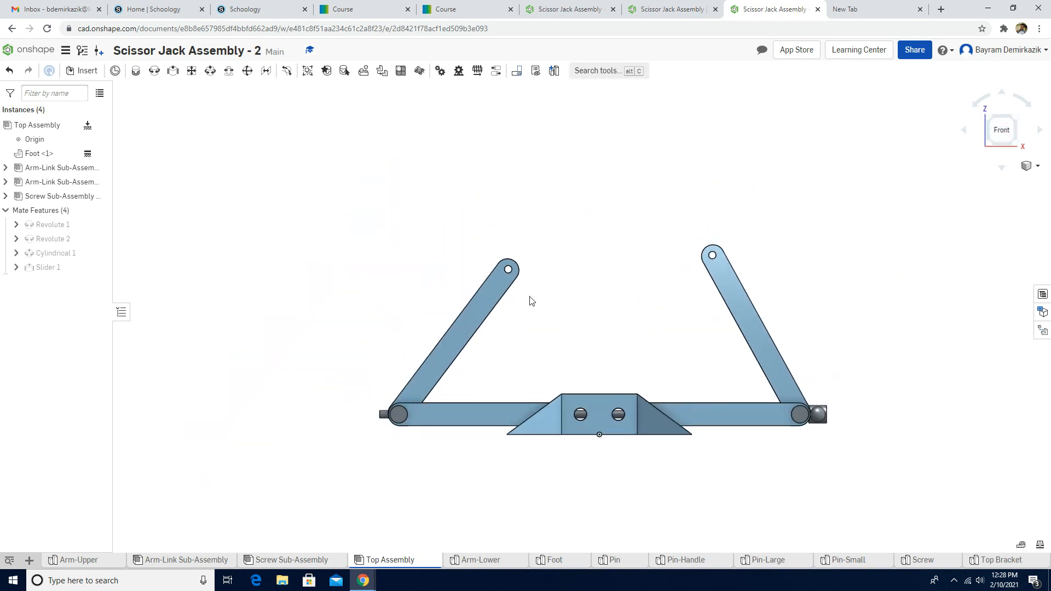
Step: Move the free ends of the two upper arms to test the jack linkage's motion and check the screw's tilt
drag(501, 262, 524, 182)
click(688, 185)
drag(689, 186, 697, 251)
click(1028, 167)
click(1003, 181)
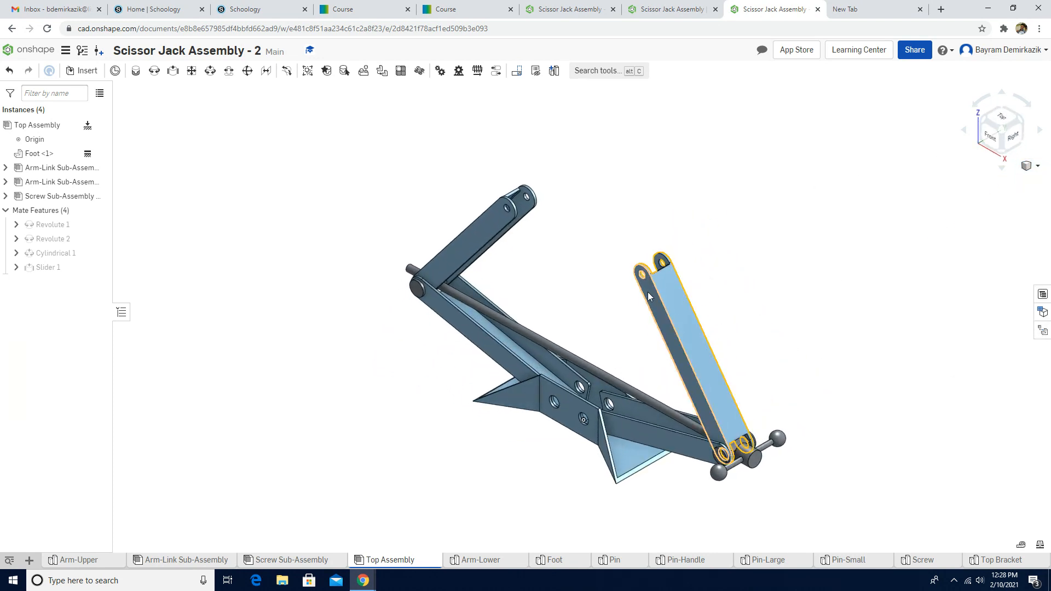
click(989, 135)
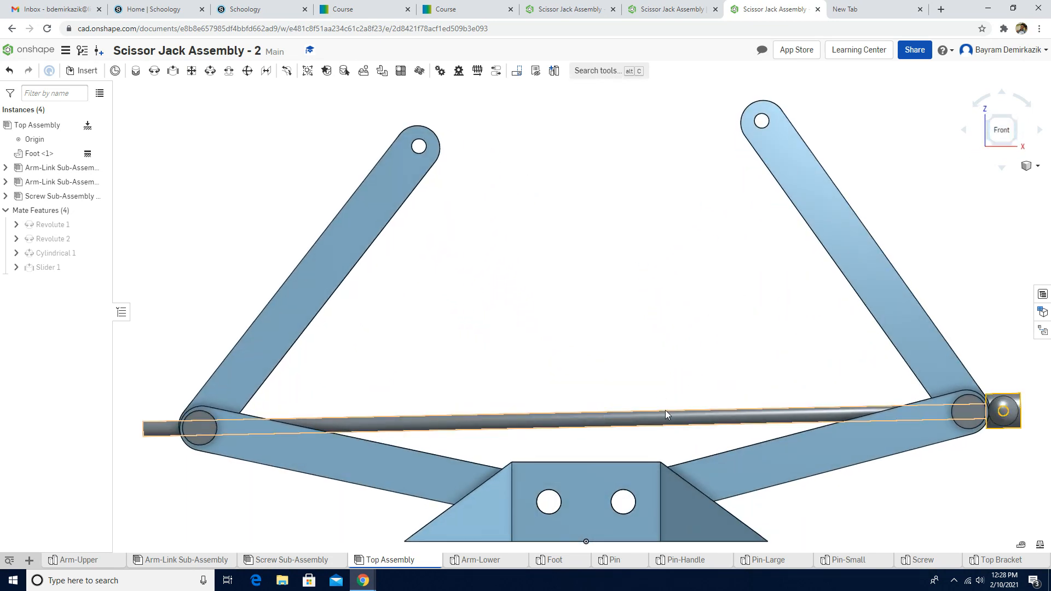
scroll(622, 417, down, 2)
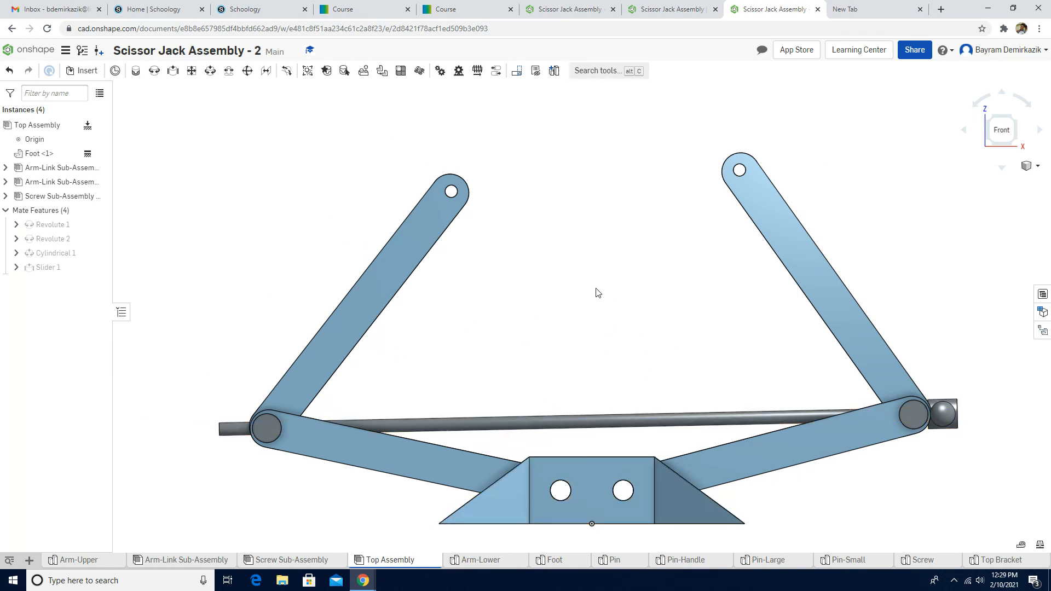
Step: Start a mate connector of type Between entities, using the foot's front and back outer faces that contain the holes
click(83, 125)
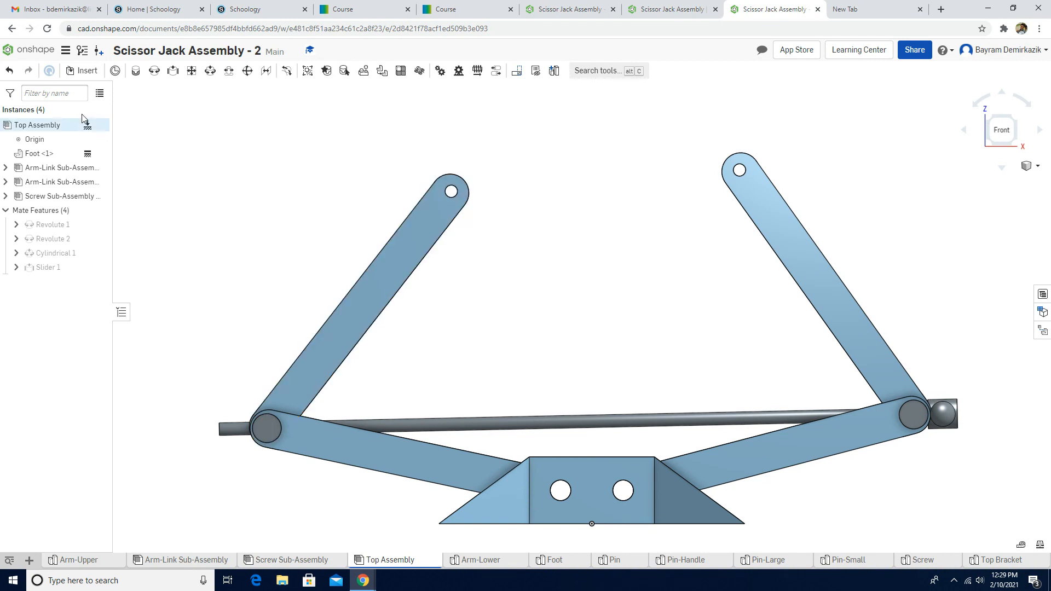
click(116, 72)
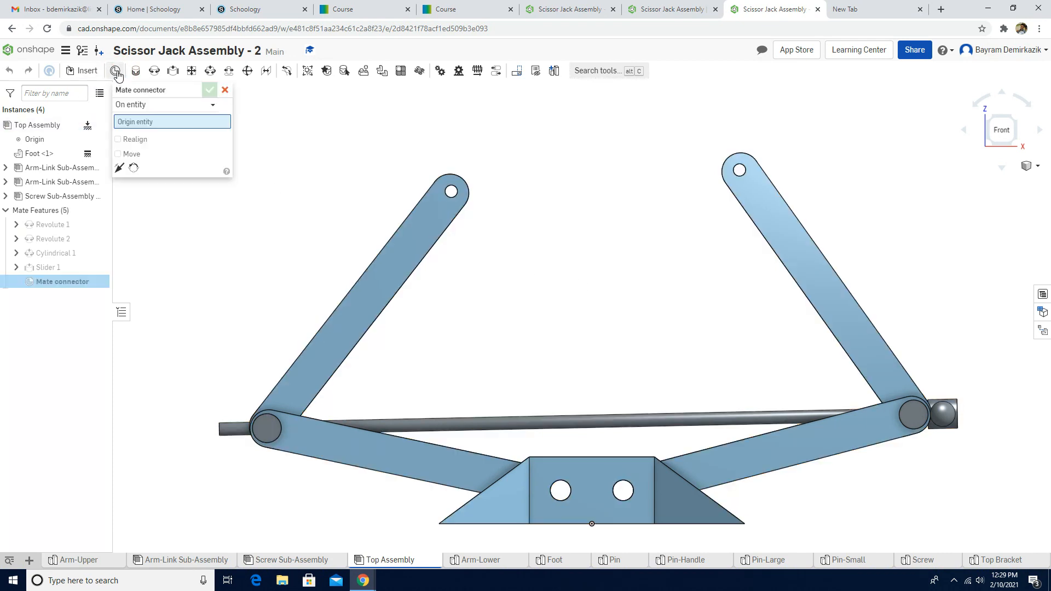
click(1029, 164)
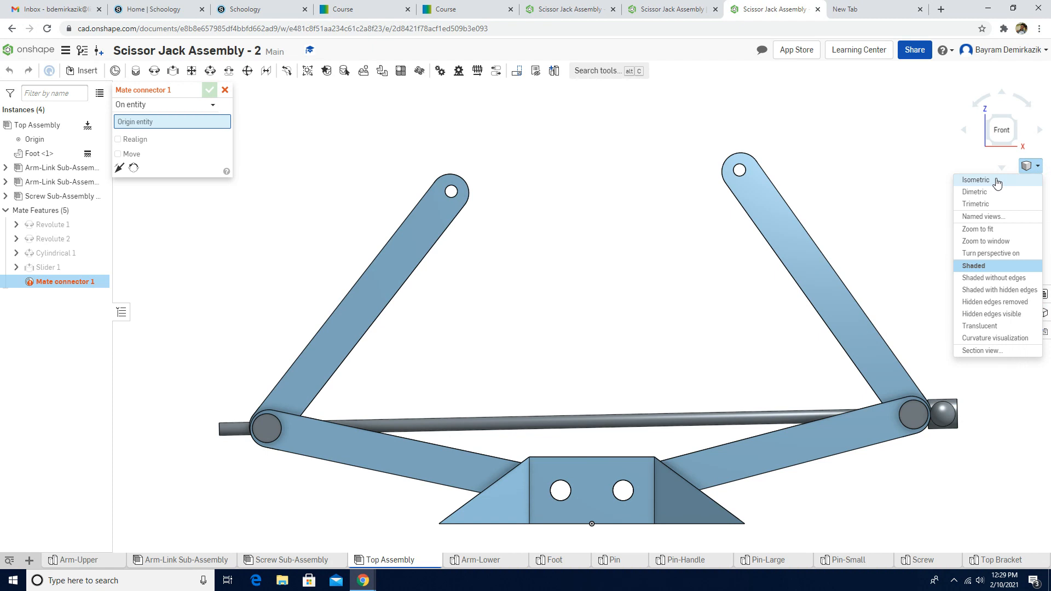
click(982, 177)
scroll(559, 452, up, 3)
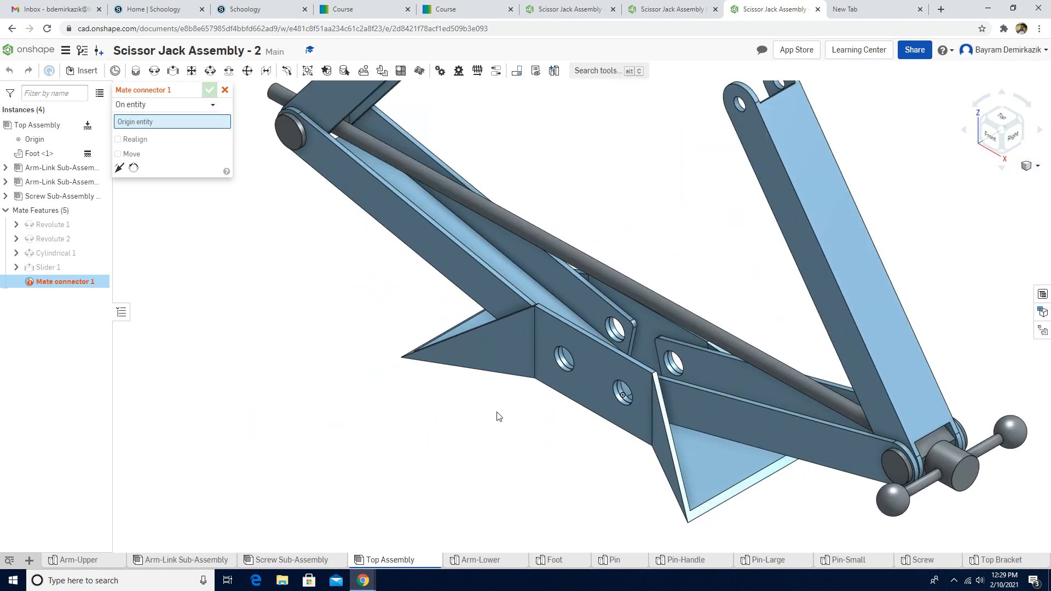
click(168, 105)
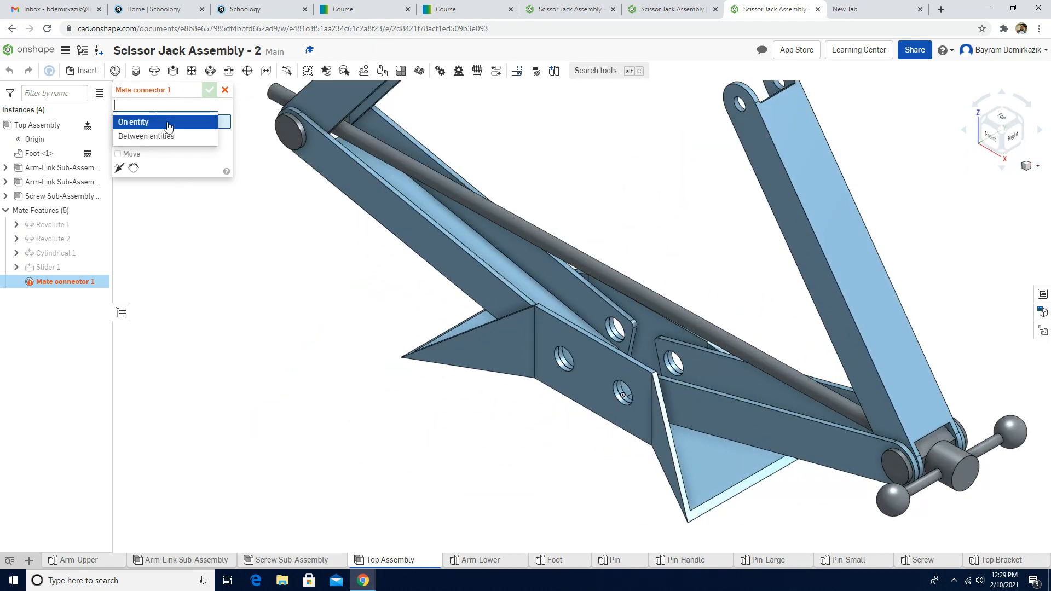
click(167, 137)
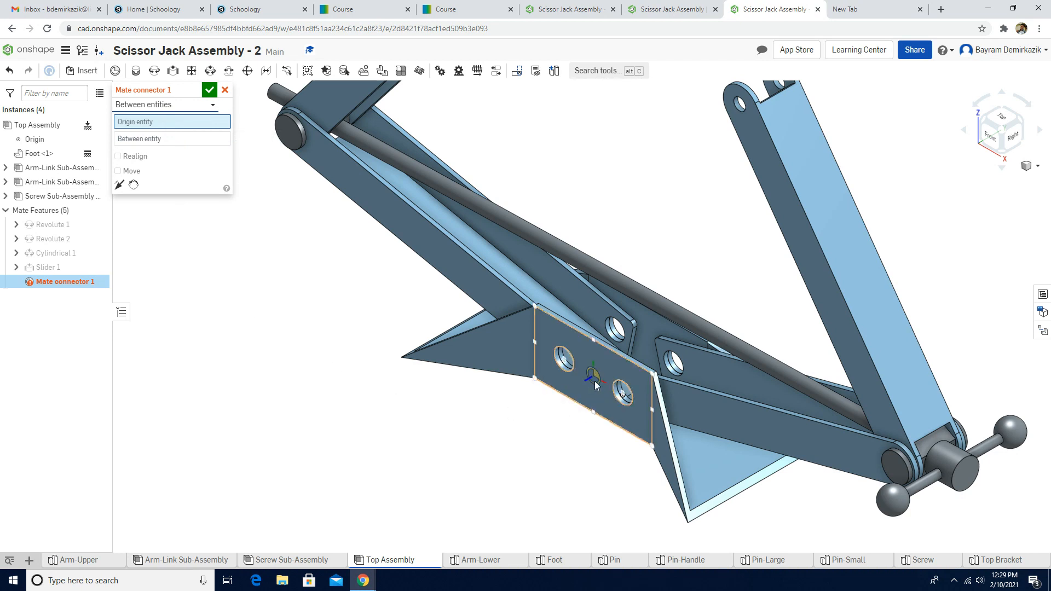
click(595, 382)
right_drag(585, 395, 531, 410)
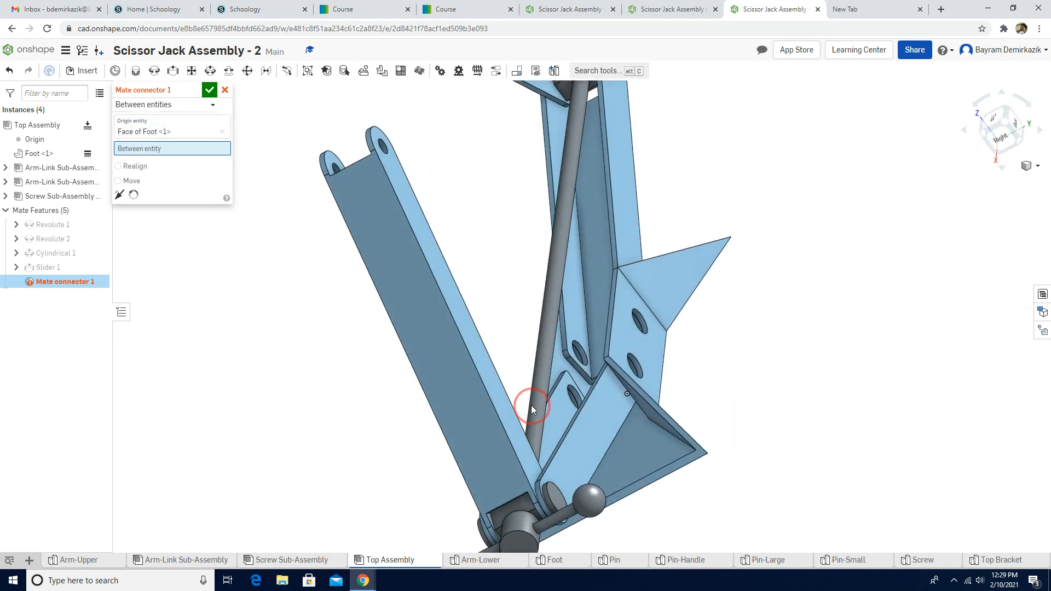
click(638, 345)
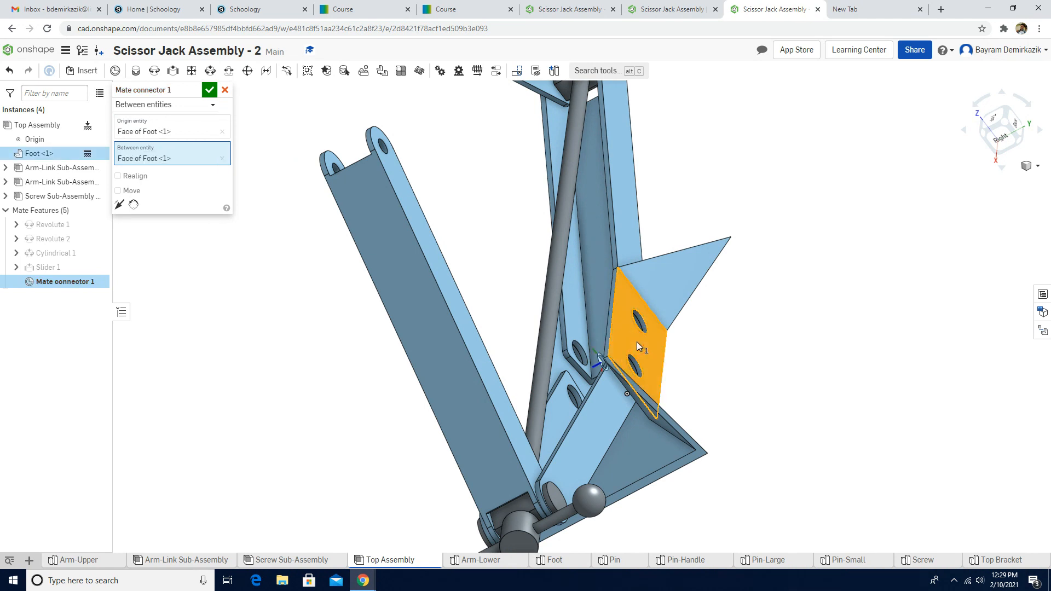
Step: Realign the mate connector's primary axis to the upper front edge of the foot and accept it
click(309, 458)
right_drag(309, 459, 366, 425)
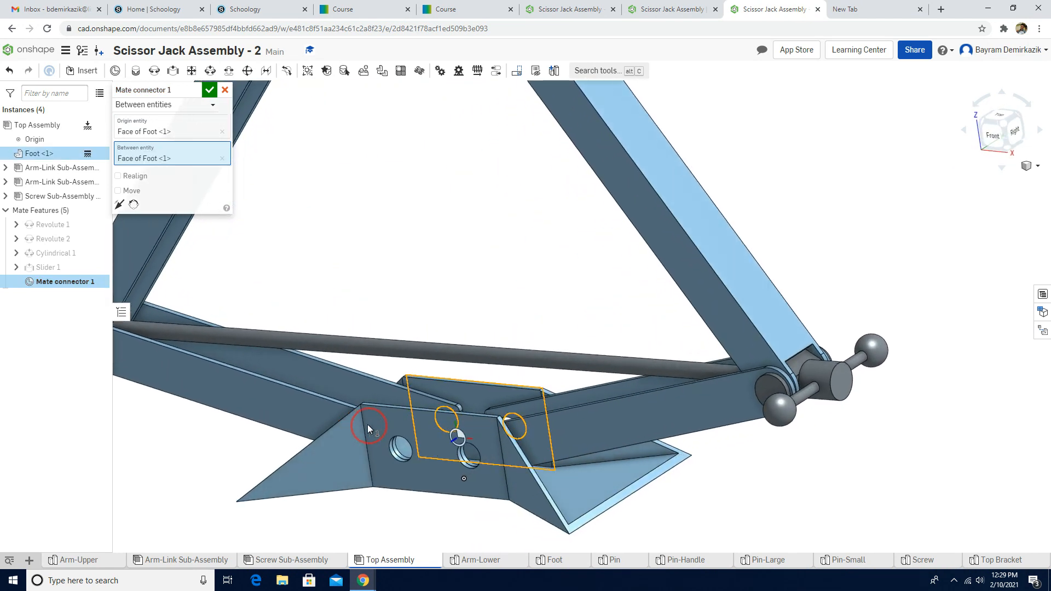
scroll(366, 424, up, 1)
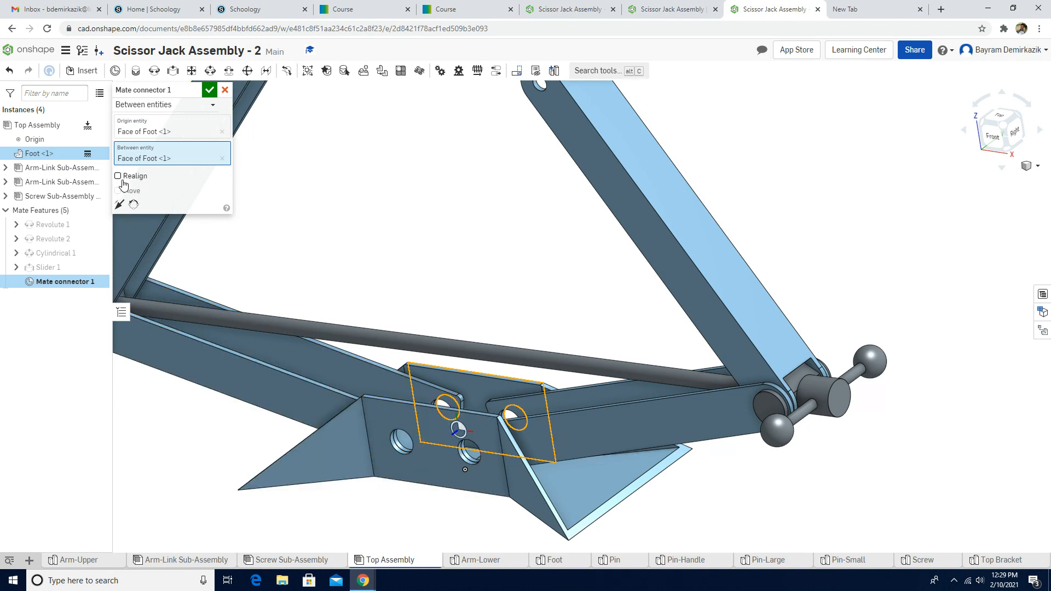
click(119, 176)
scroll(432, 482, up, 6)
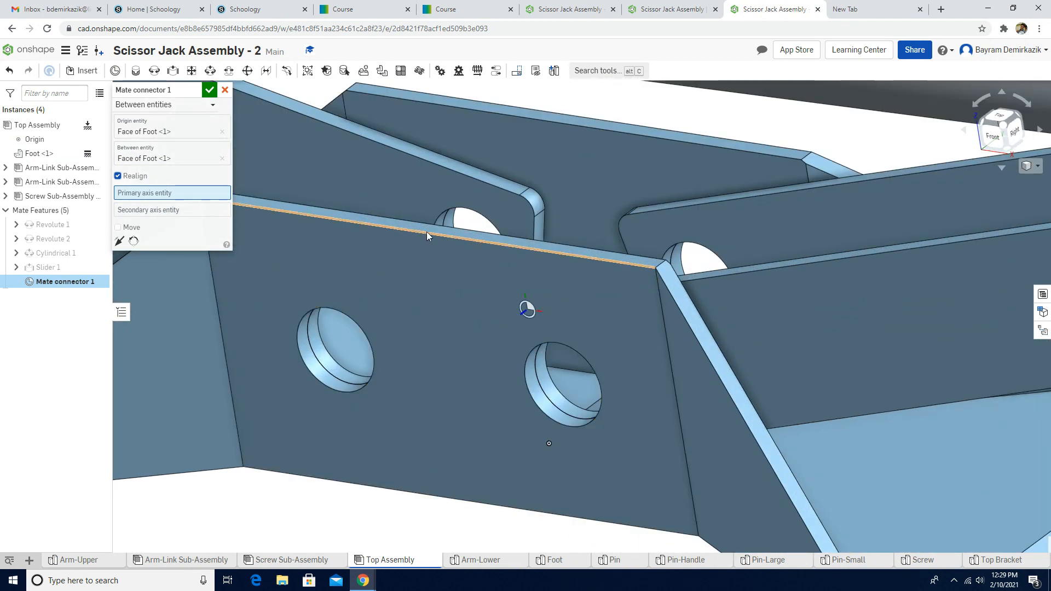
click(427, 236)
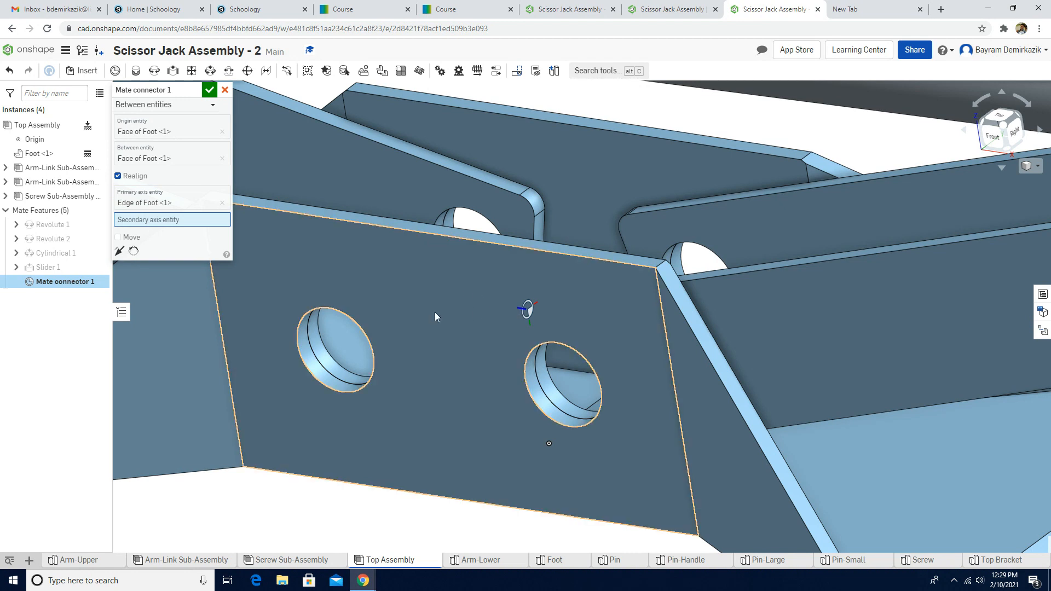
scroll(435, 314, down, 8)
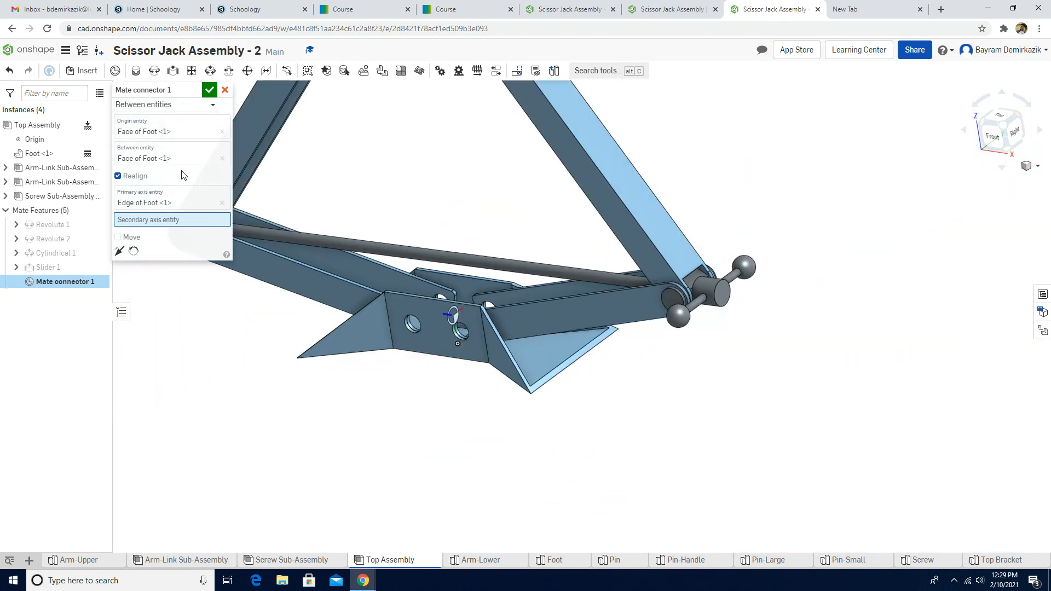
click(210, 91)
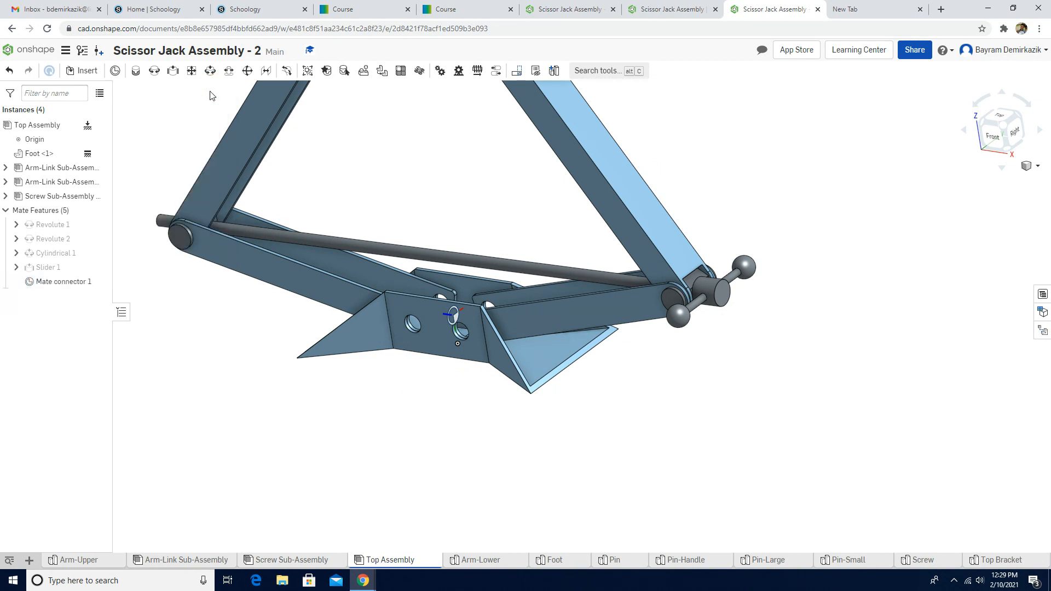
Step: Start a Parallel mate with the mate connector on the pin's flat face where the screw's plain end exits
click(992, 141)
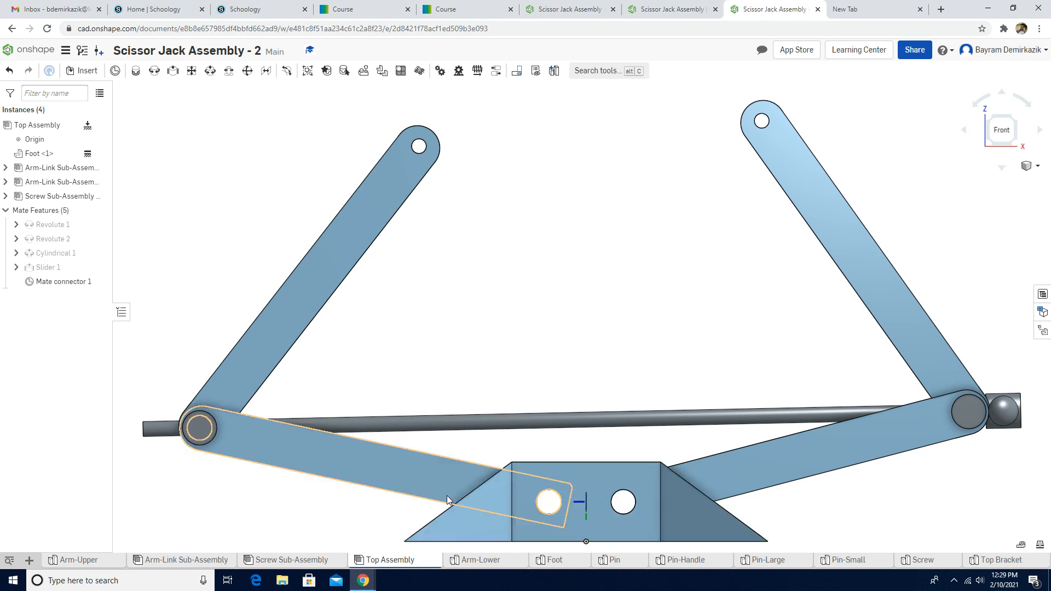
click(1027, 166)
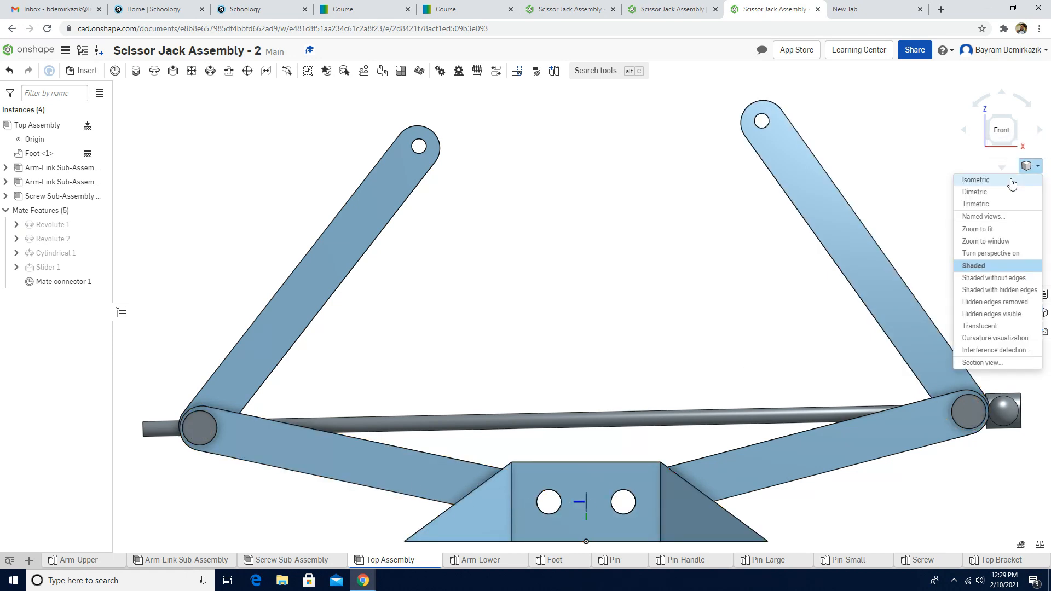
click(1011, 181)
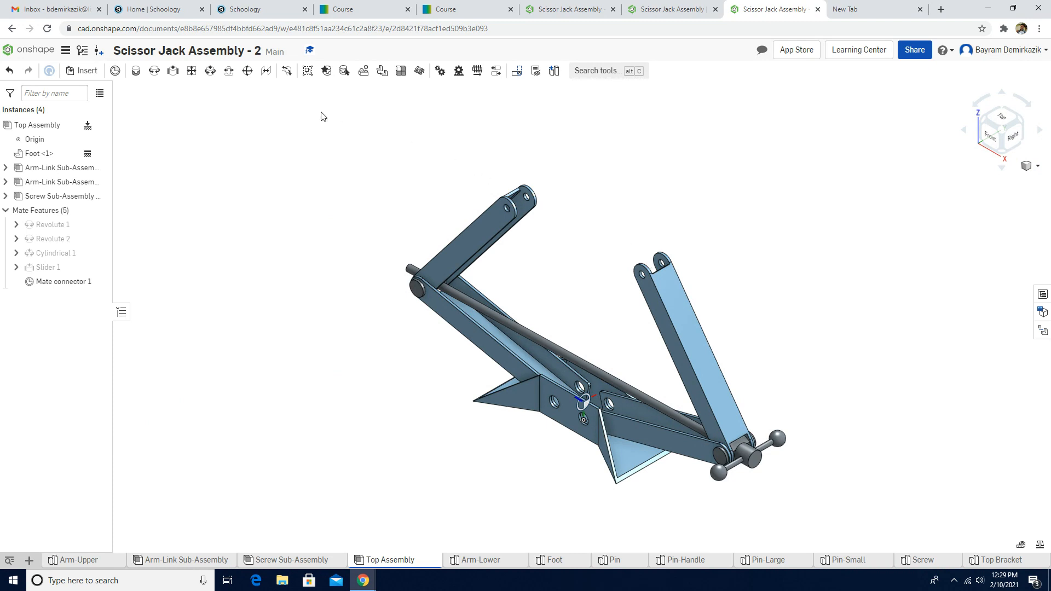
click(263, 76)
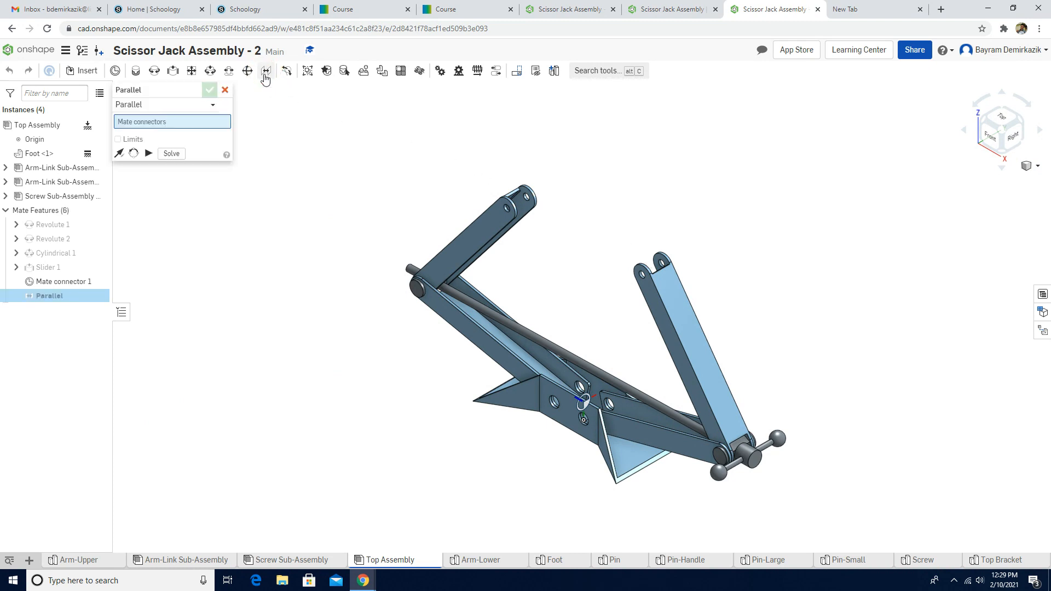
right_drag(384, 374, 473, 362)
scroll(403, 394, up, 5)
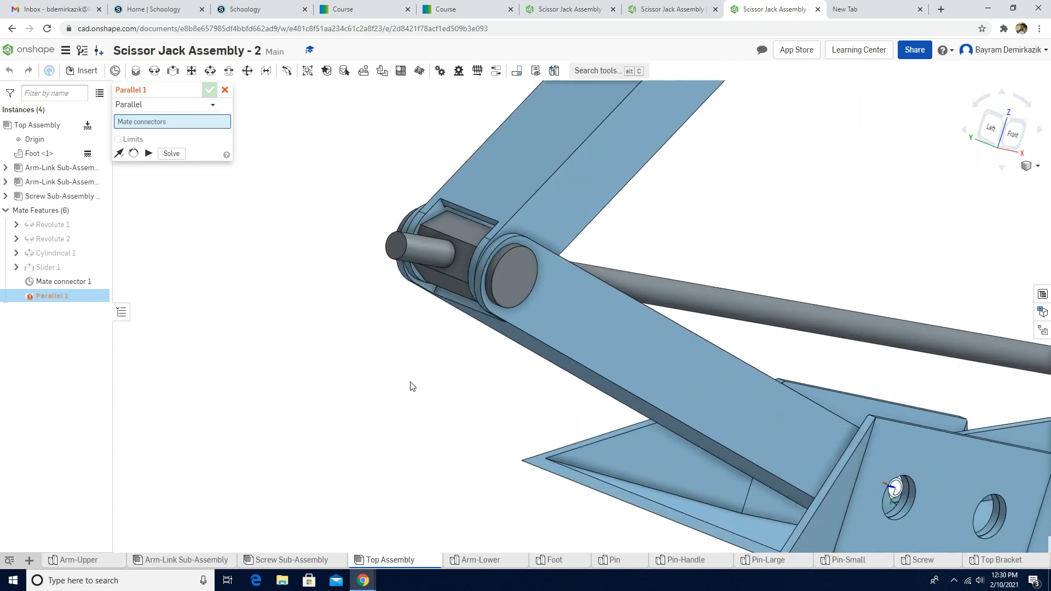
mouse_move(412, 384)
right_down()
mouse_move(410, 375)
mouse_move(418, 383)
right_up()
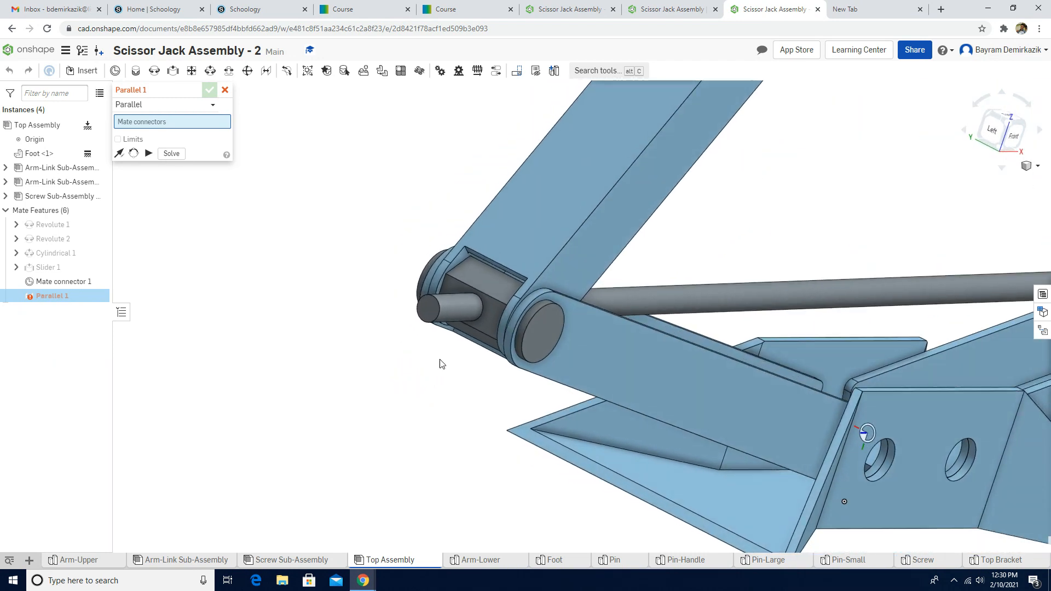
scroll(486, 321, up, 10)
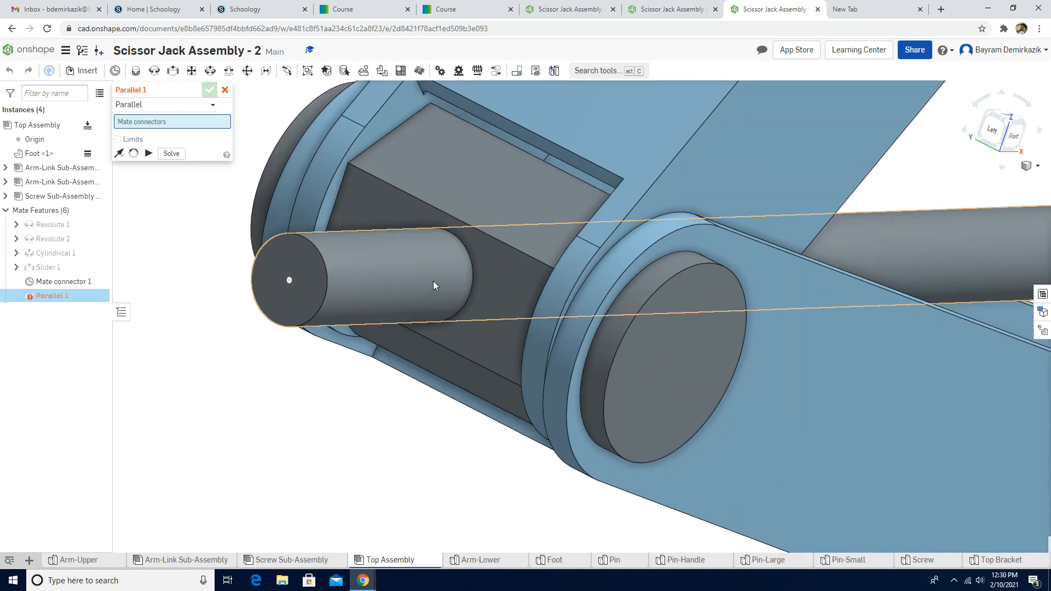
click(494, 313)
Step: Complete the Parallel mate with the mate connector at the centre of the foot, then solve and accept it
scroll(494, 313, down, 10)
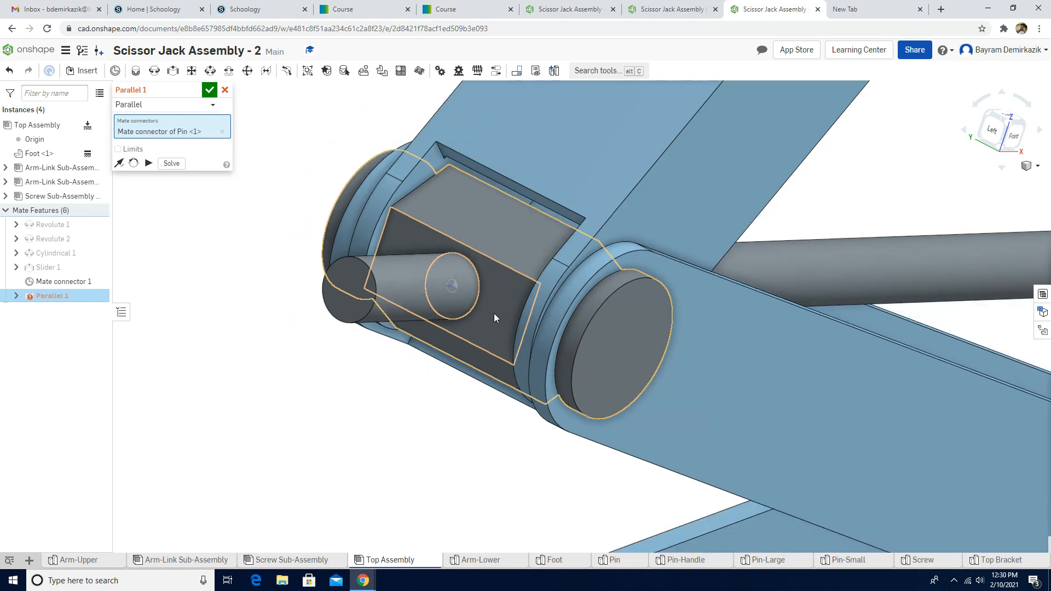
right_drag(664, 352, 621, 368)
scroll(626, 349, up, 6)
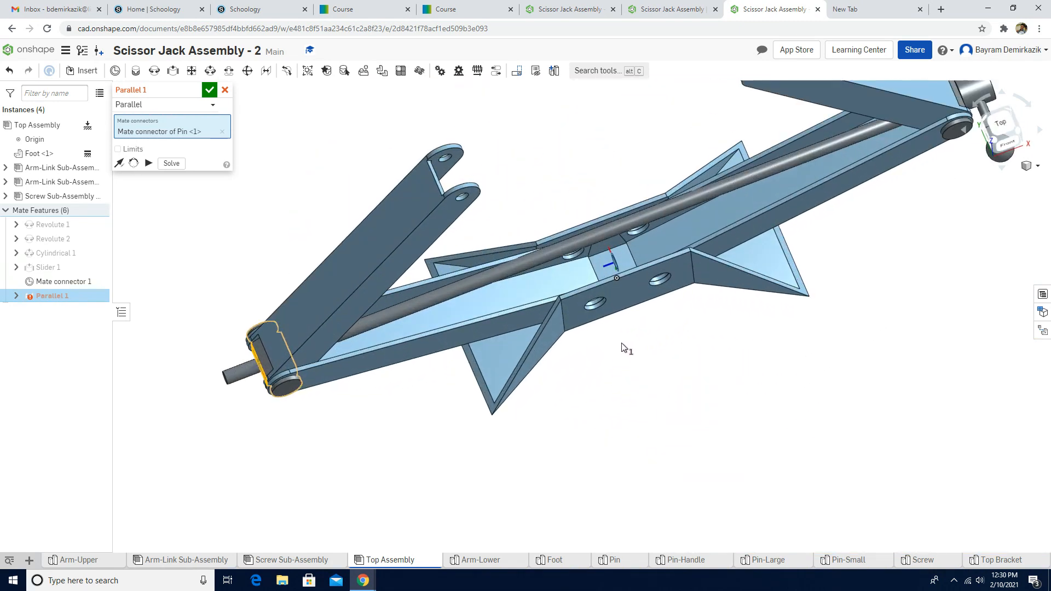
middle_drag(634, 304, 621, 410)
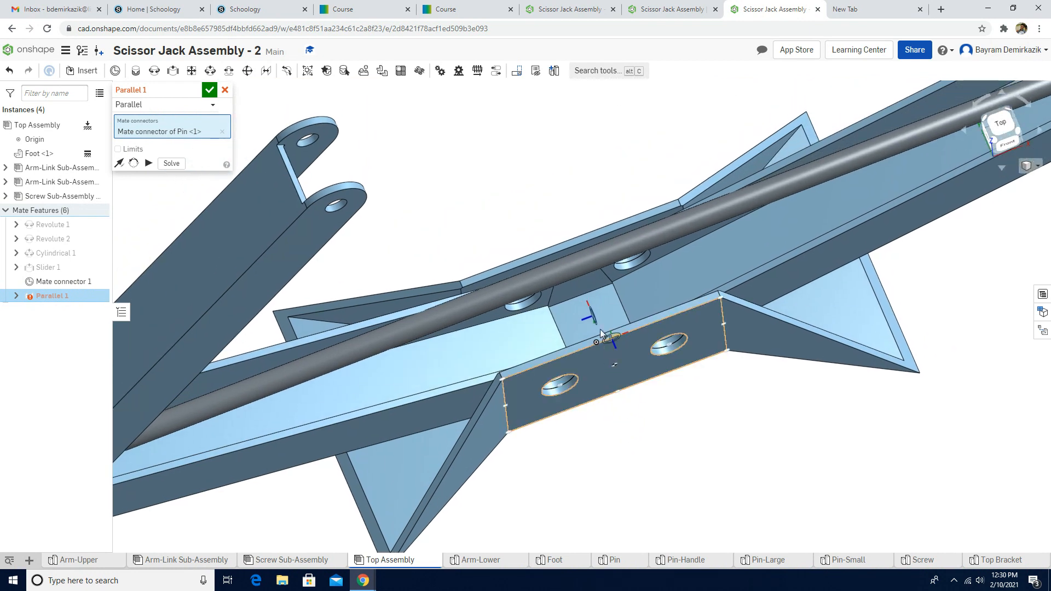
scroll(594, 321, up, 5)
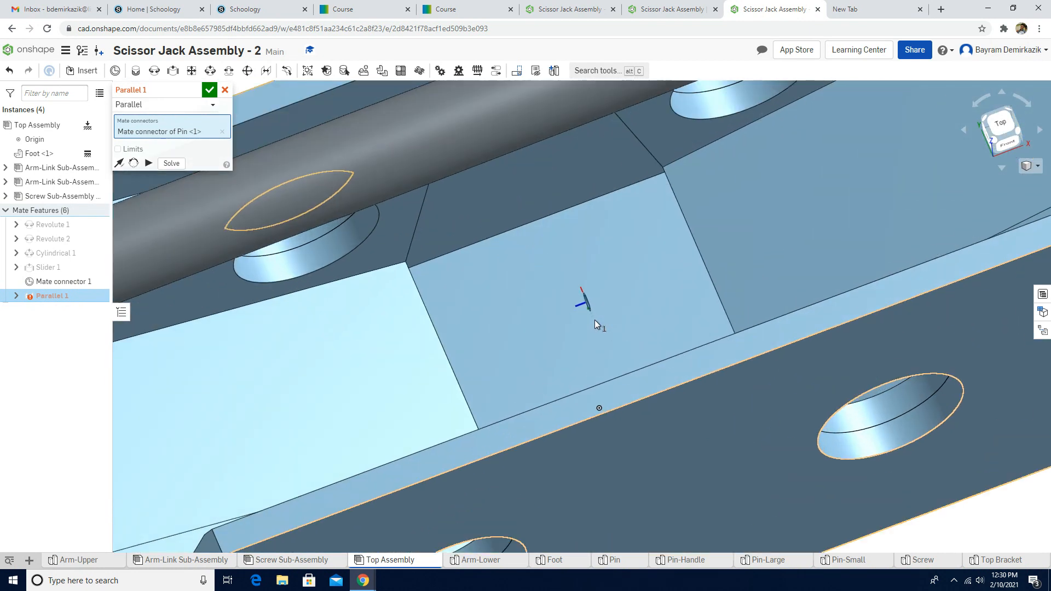
scroll(593, 315, down, 2)
scroll(592, 315, down, 2)
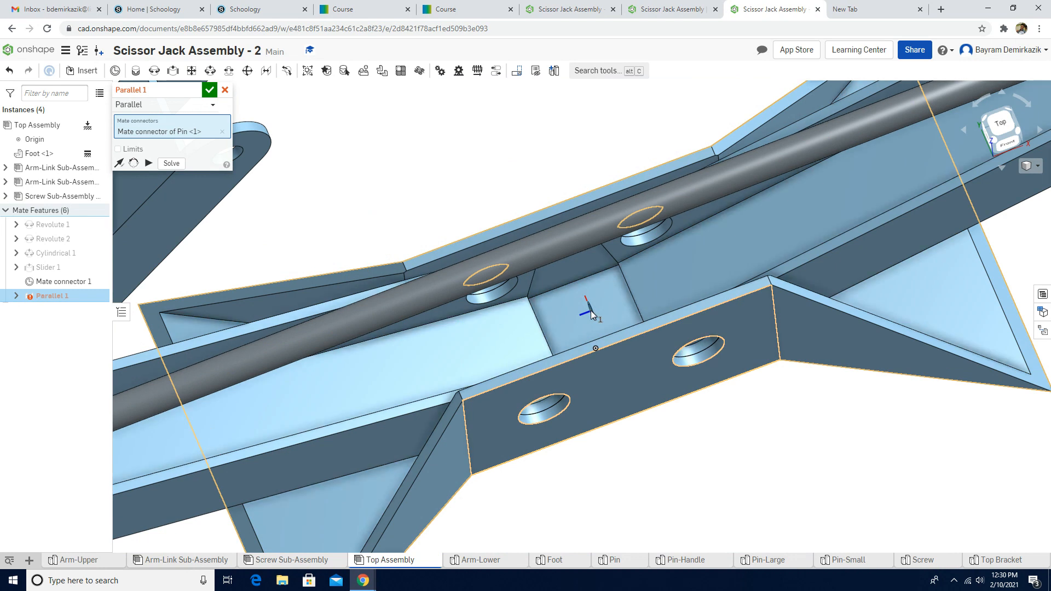
click(589, 310)
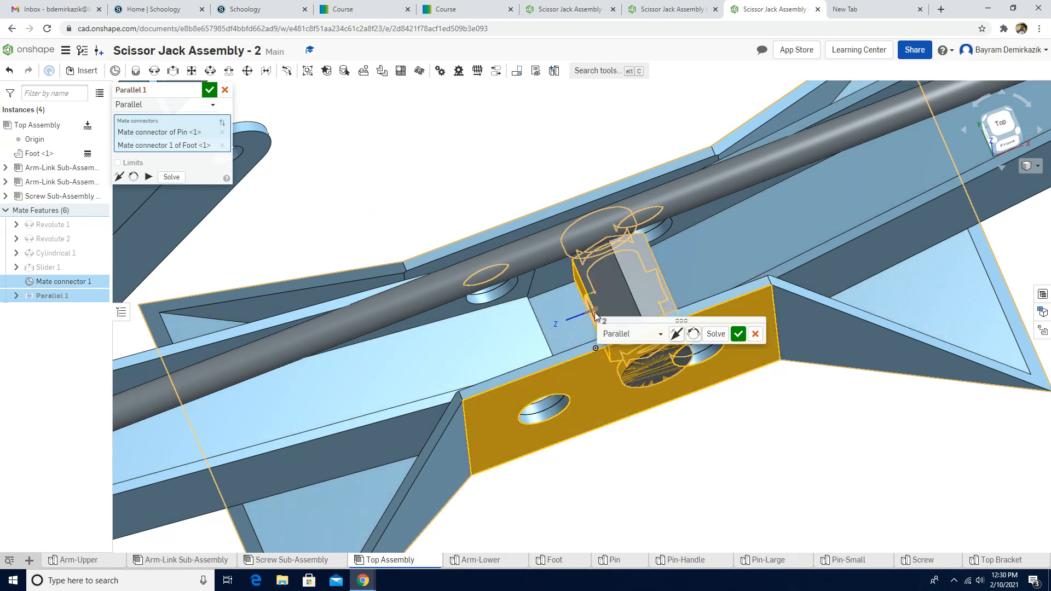
click(714, 334)
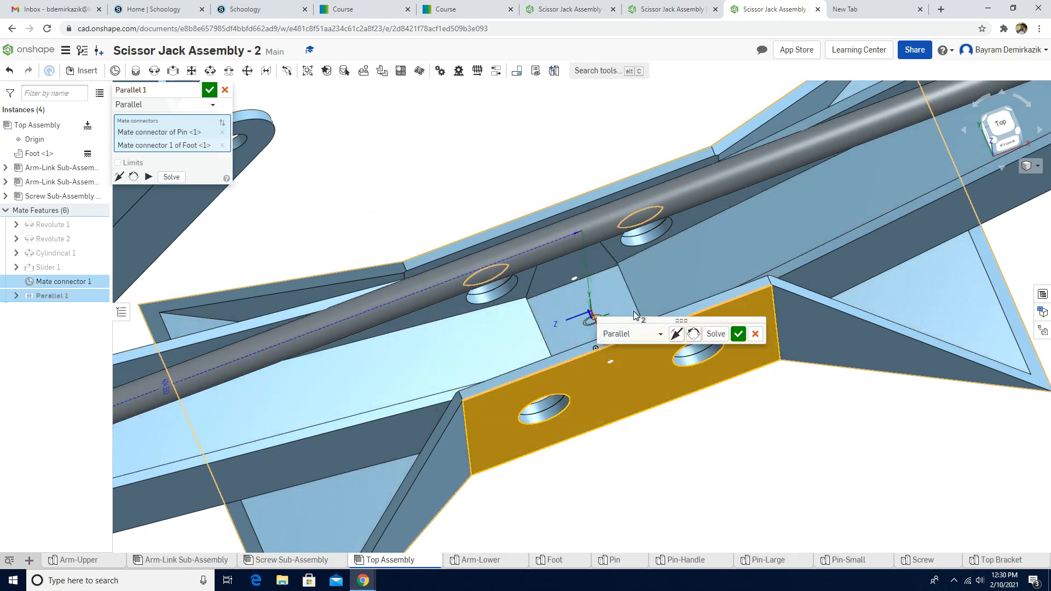
click(737, 335)
Step: Check the levelled screw from the front by slightly moving the upper arm at the screw's plain end
click(1036, 170)
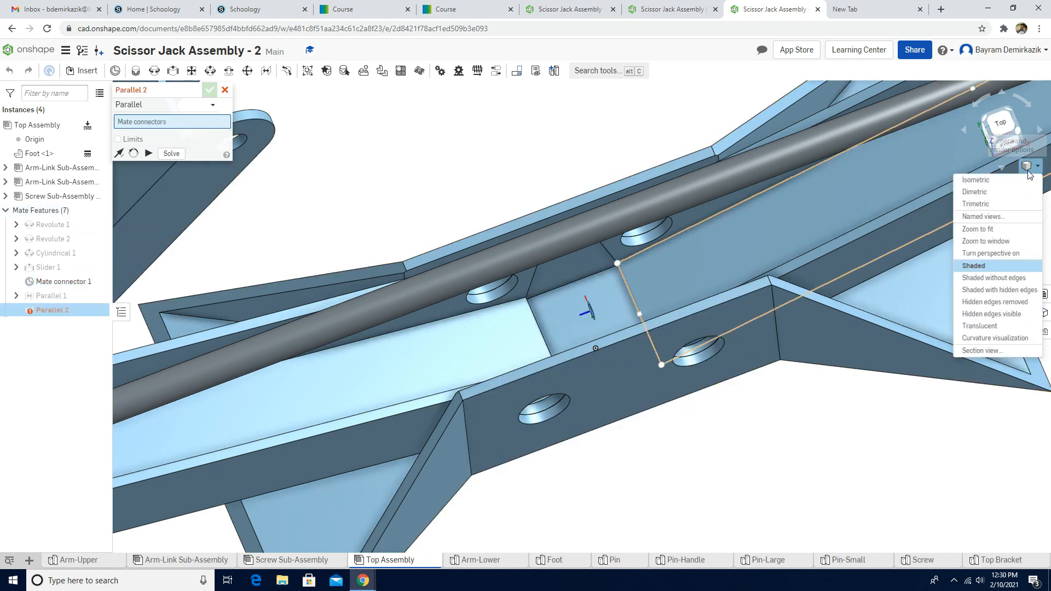
click(1006, 188)
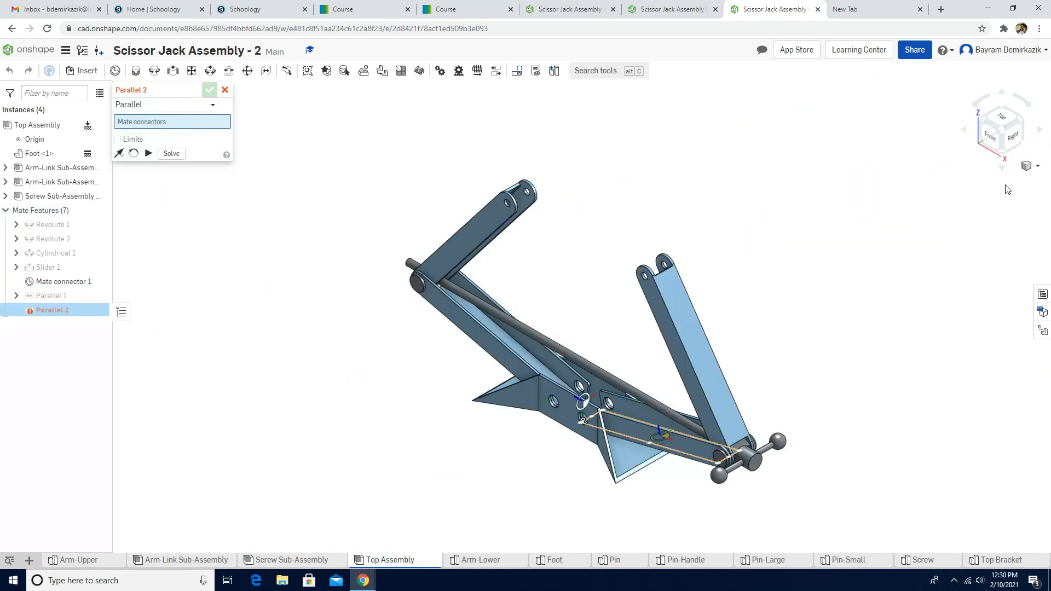
click(985, 136)
scroll(741, 345, down, 1)
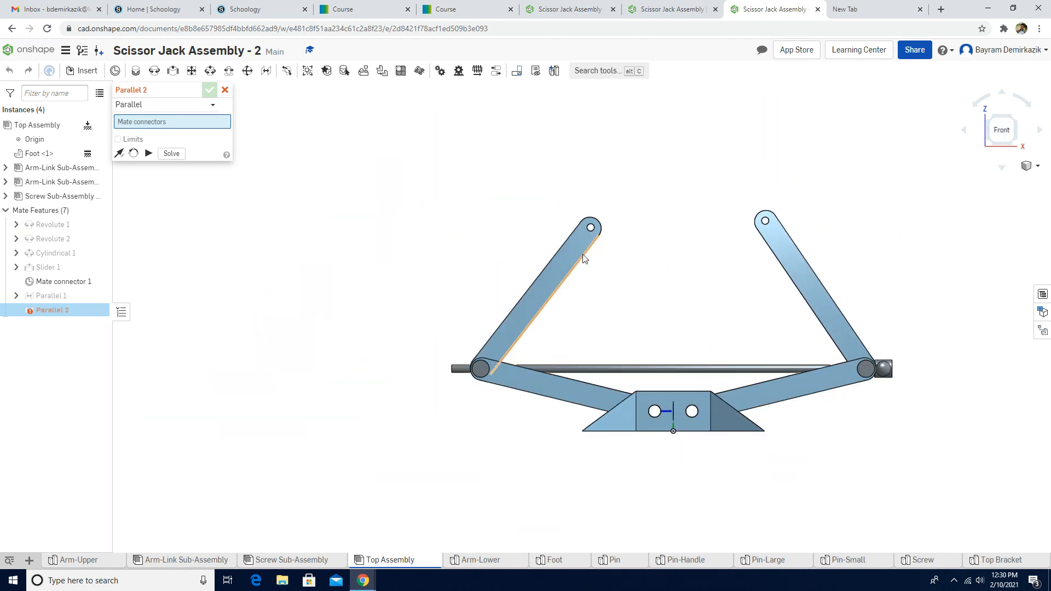
drag(582, 251, 583, 250)
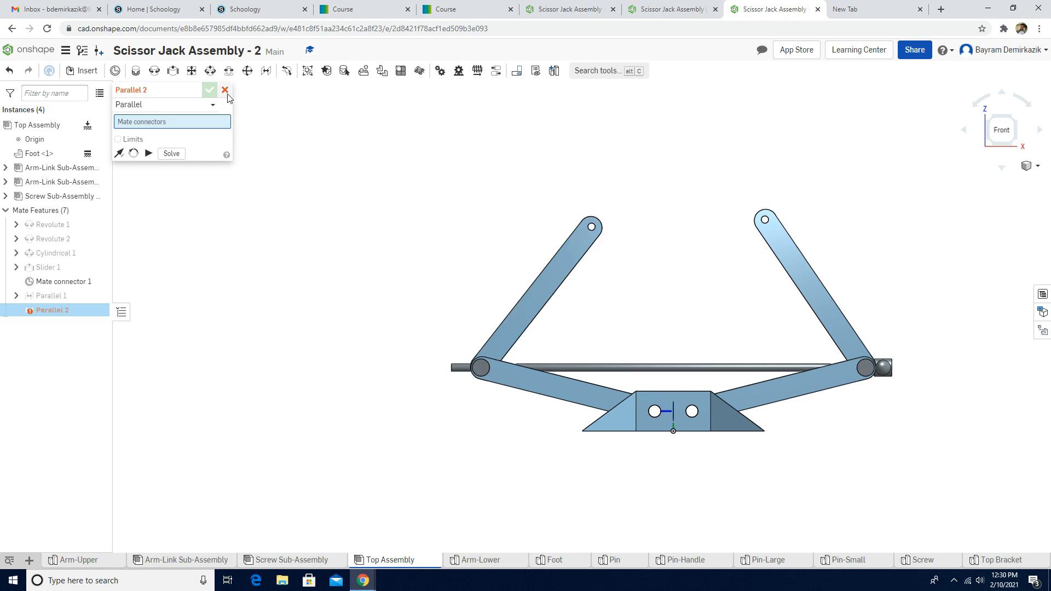
Step: Close the empty Parallel mate and raise the jack by moving the upper arm at the screw's plain end upward
click(225, 91)
click(576, 245)
drag(575, 243, 608, 166)
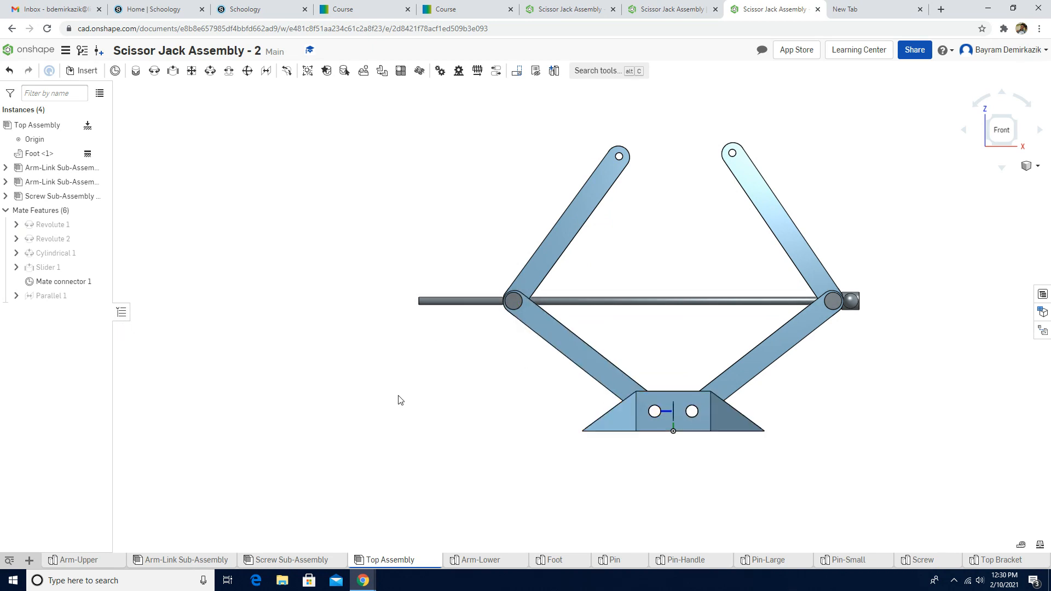
Step: Hide the mate connector on the foot and show the assembly in isometric view
click(98, 282)
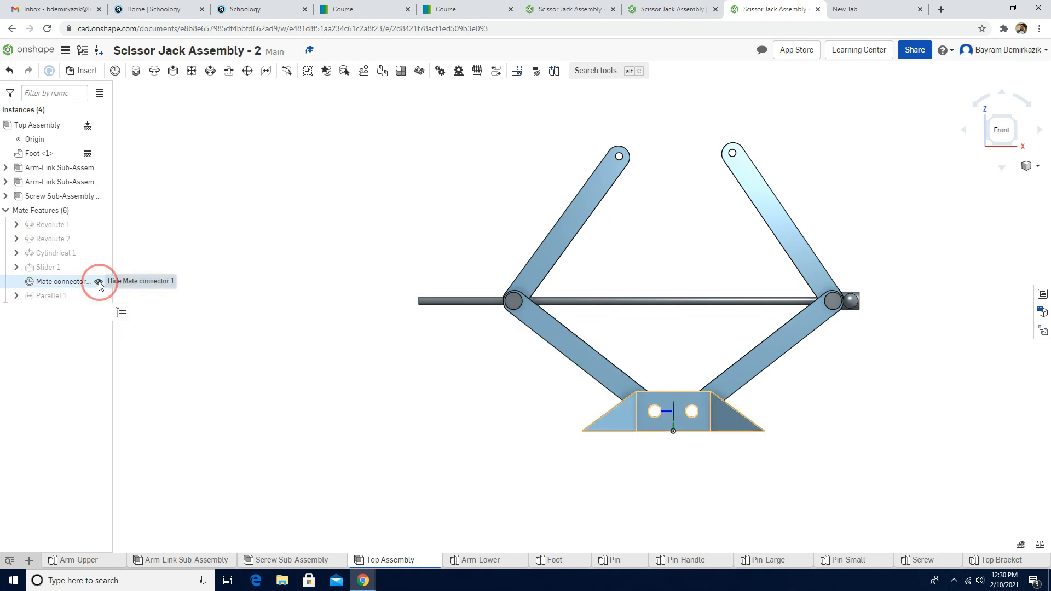
click(1027, 172)
click(1004, 184)
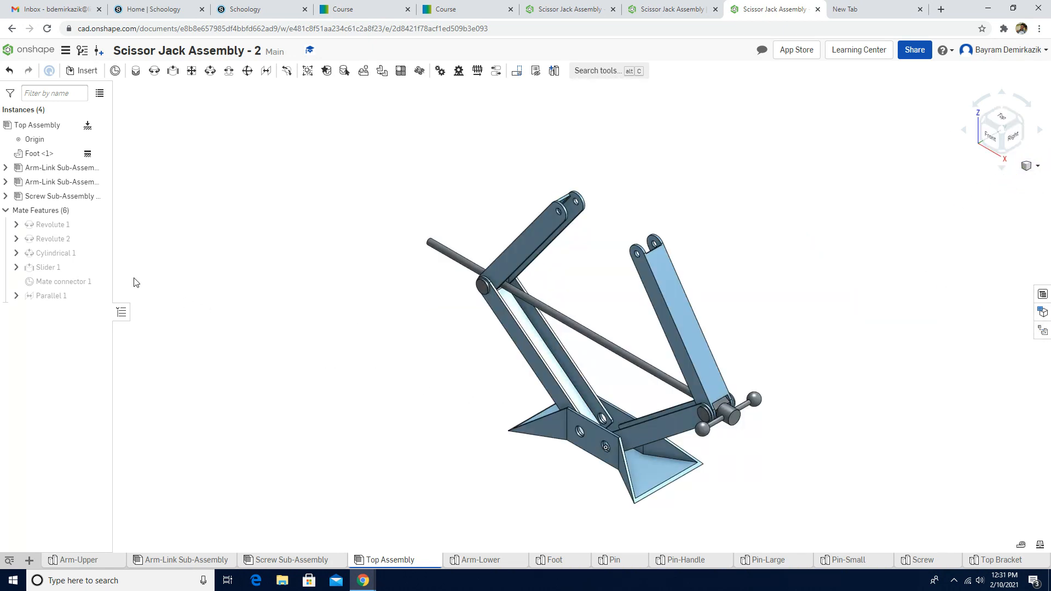
Step: Insert two instances of the Pin-Large part from the current document
click(88, 76)
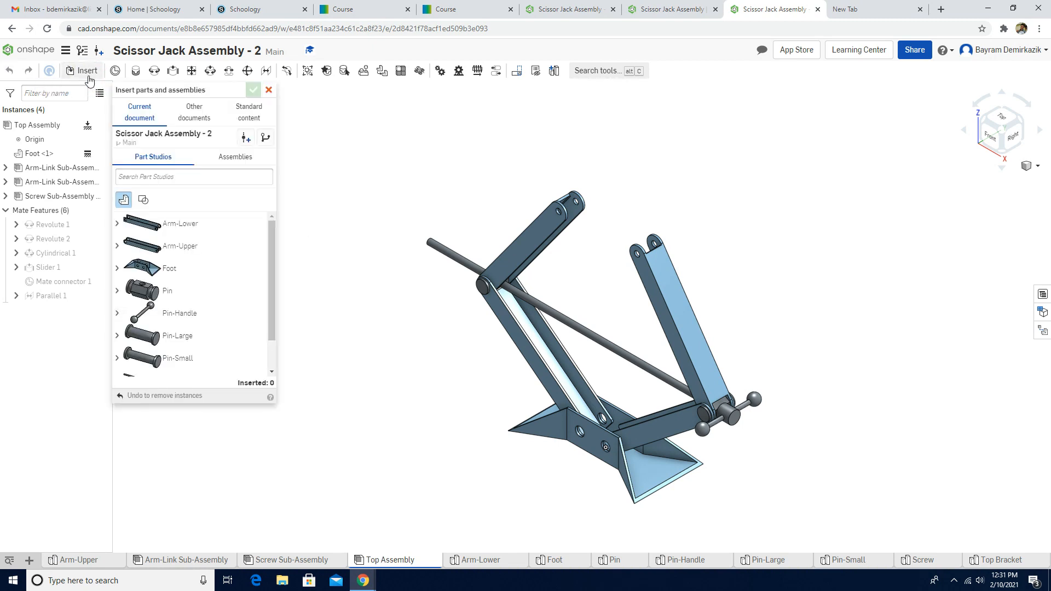
scroll(213, 285, down, 1)
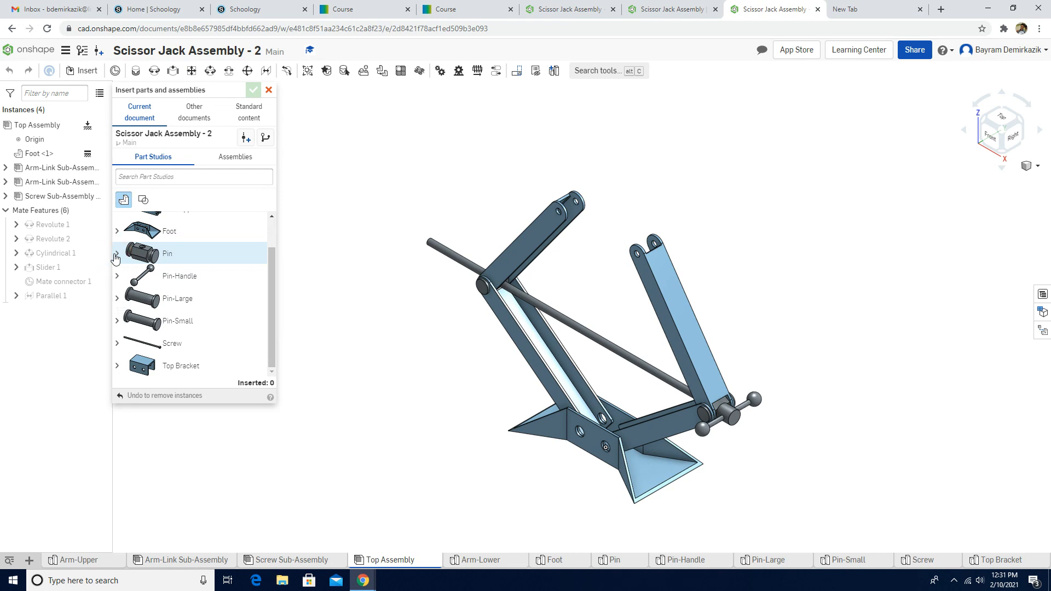
click(117, 298)
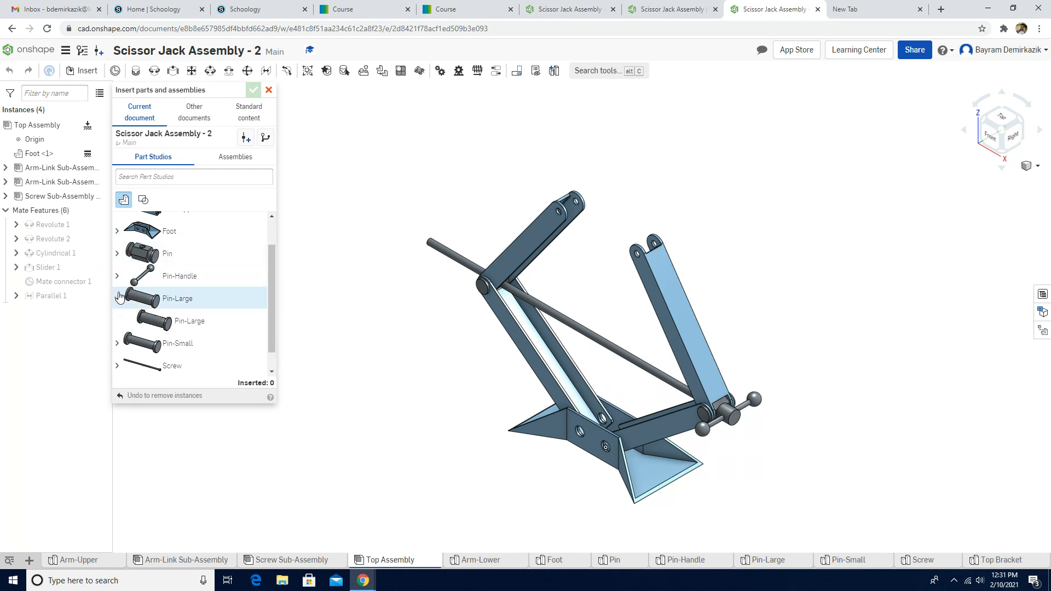
click(157, 324)
click(158, 324)
Step: Add two instances of the Pin-Small part to the same insertion
scroll(157, 325, down, 1)
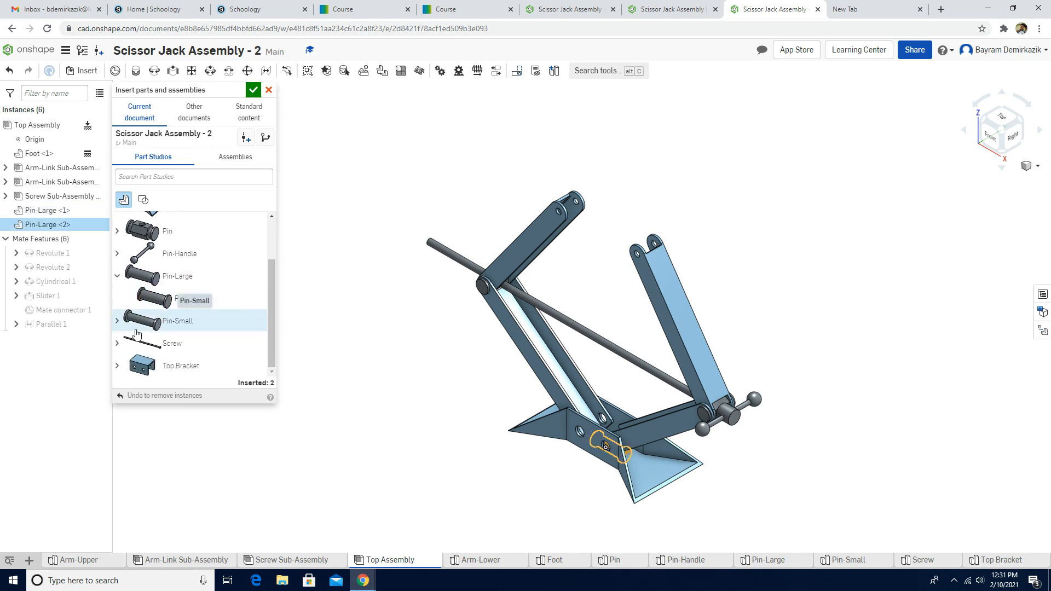
click(118, 324)
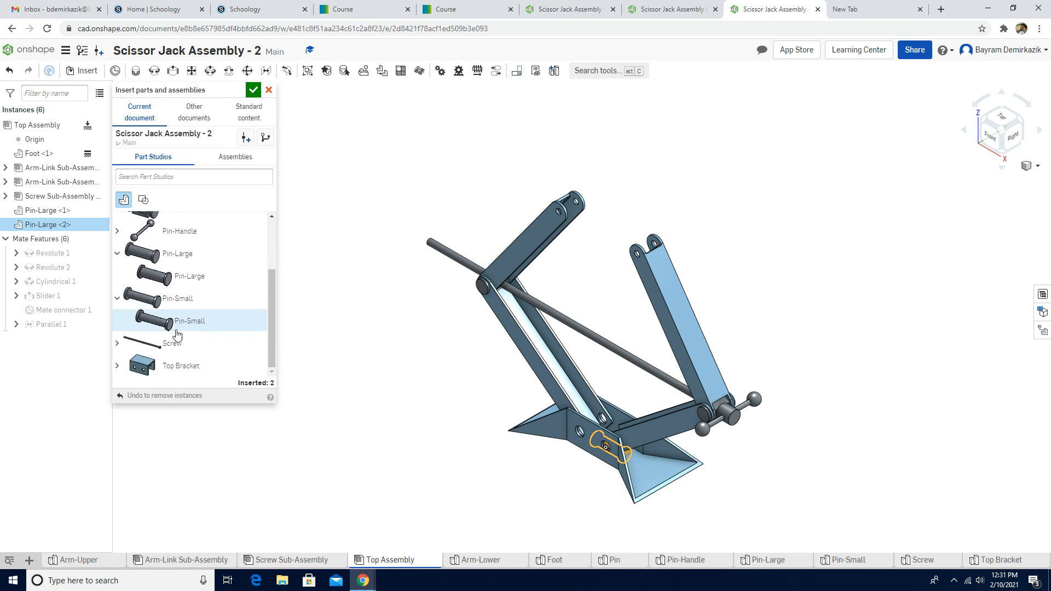
click(168, 328)
click(168, 328)
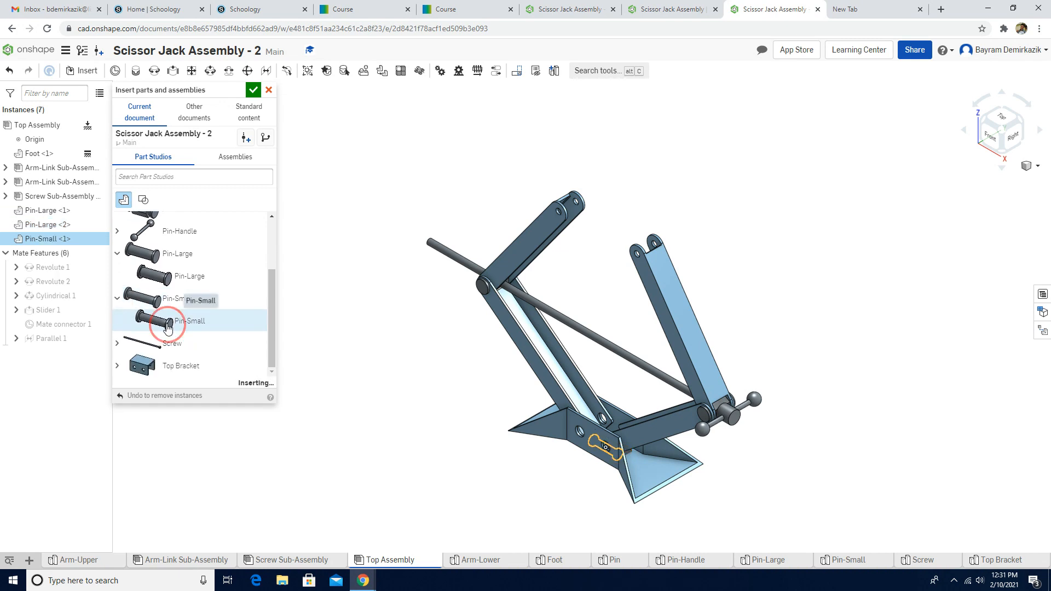
Step: Add one Top Bracket, place the inserted parts above the upper arm at the screw's handle end, and accept the insertion
click(118, 367)
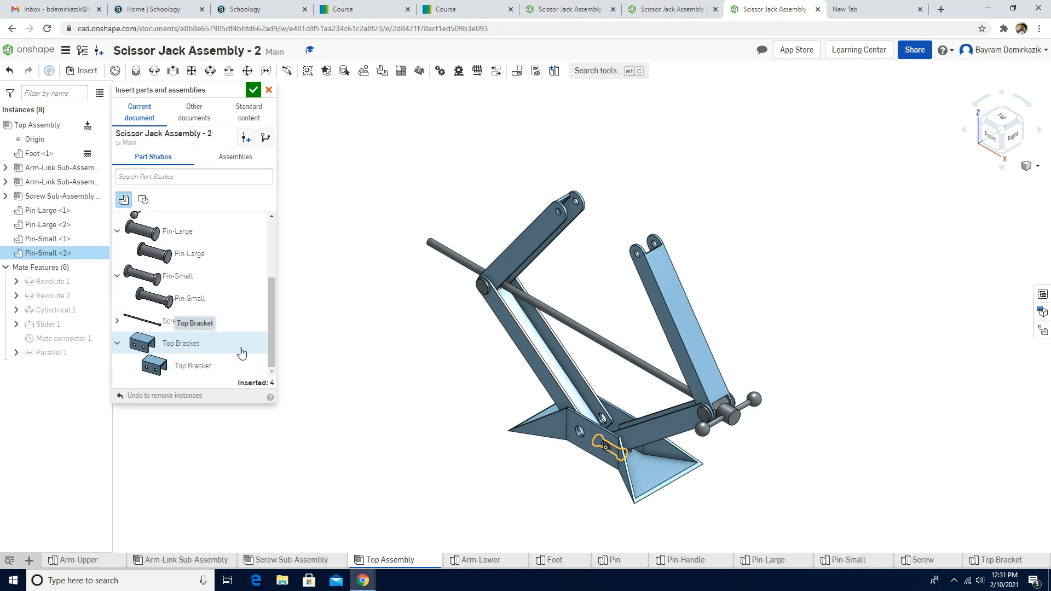
click(168, 372)
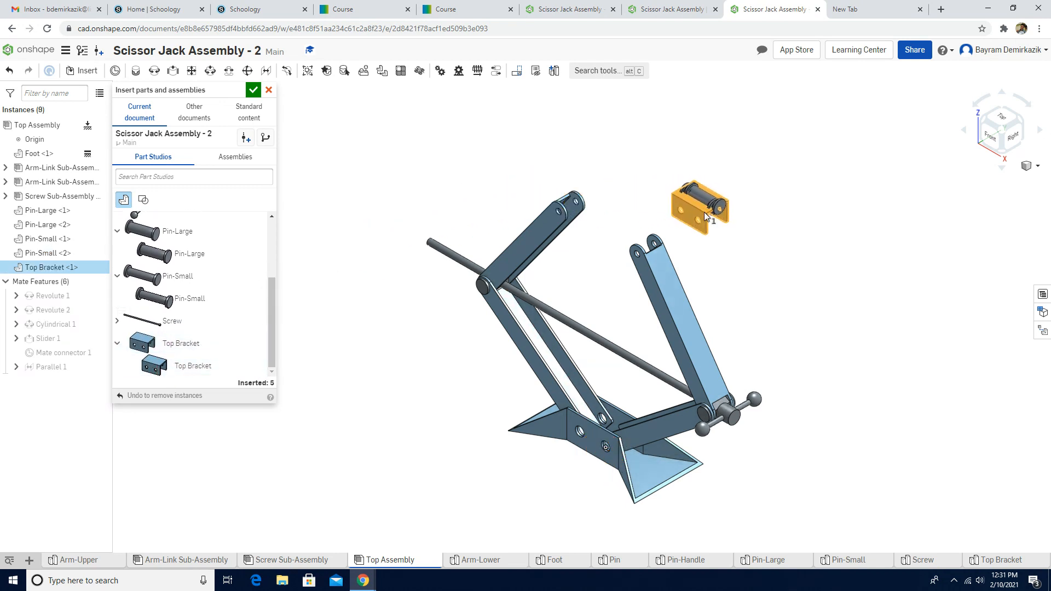
click(704, 216)
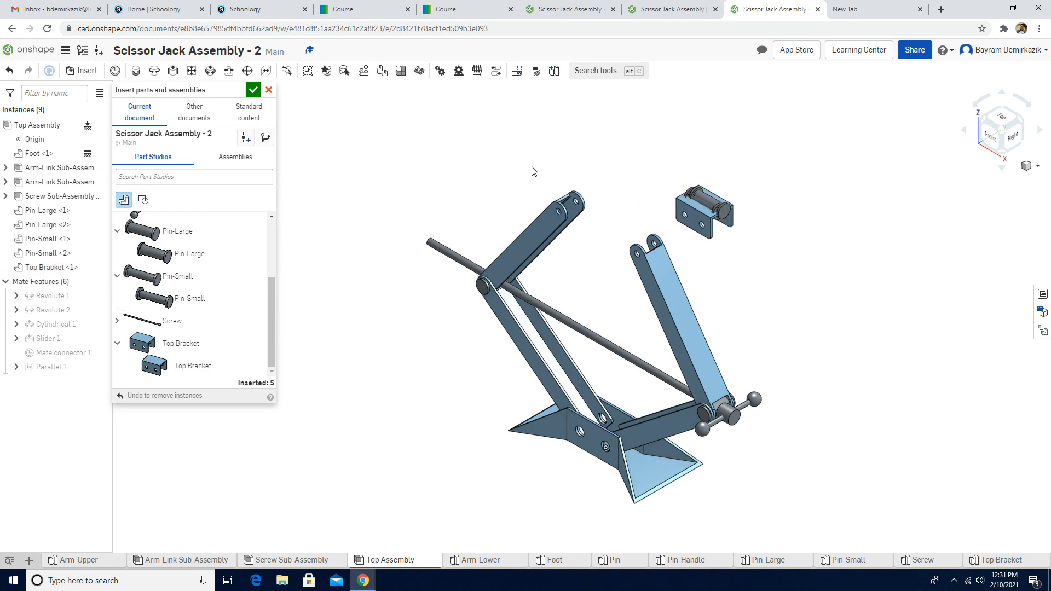
click(254, 92)
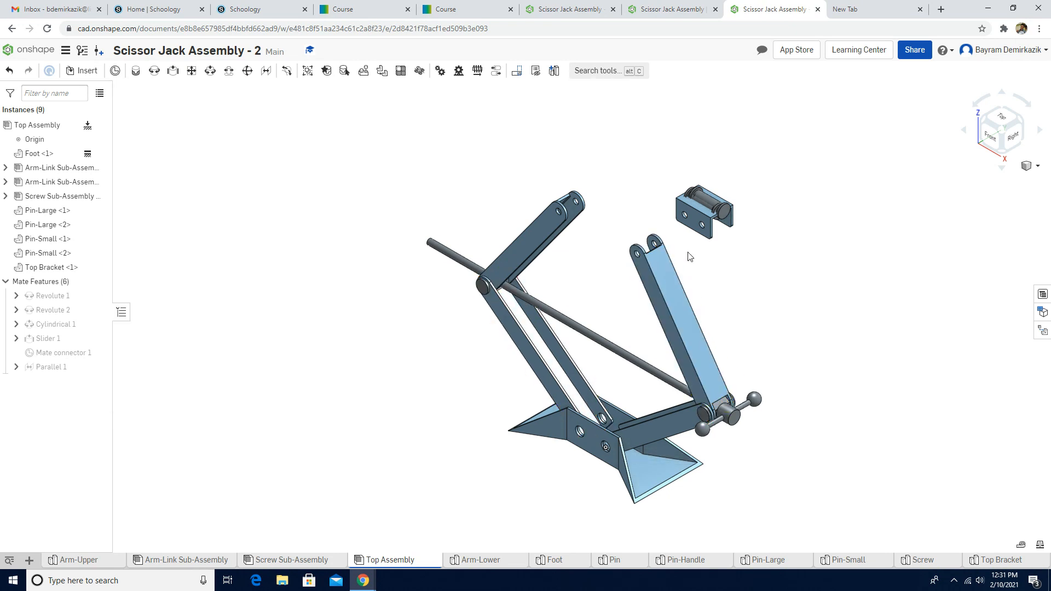
Step: Move the two large pins out of the bracket to the open space in front of the foot's holes
drag(711, 205, 834, 237)
drag(724, 221, 492, 438)
drag(833, 237, 569, 477)
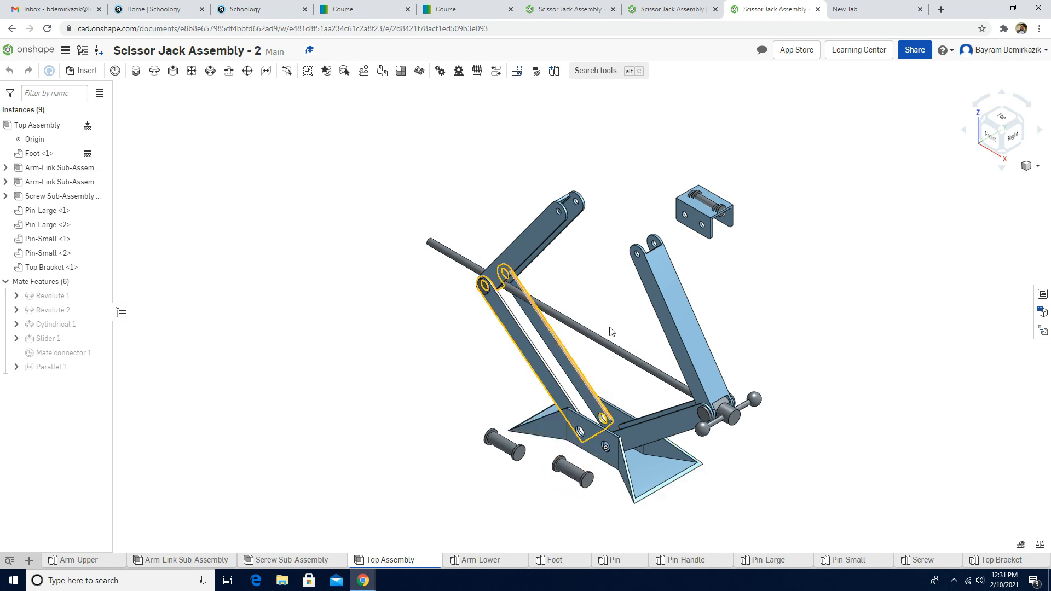
Step: Move one small pin beside each upper arm and the Top Bracket to the space above and between the arms' free ends
drag(697, 194, 528, 186)
drag(704, 204, 748, 301)
drag(536, 191, 520, 183)
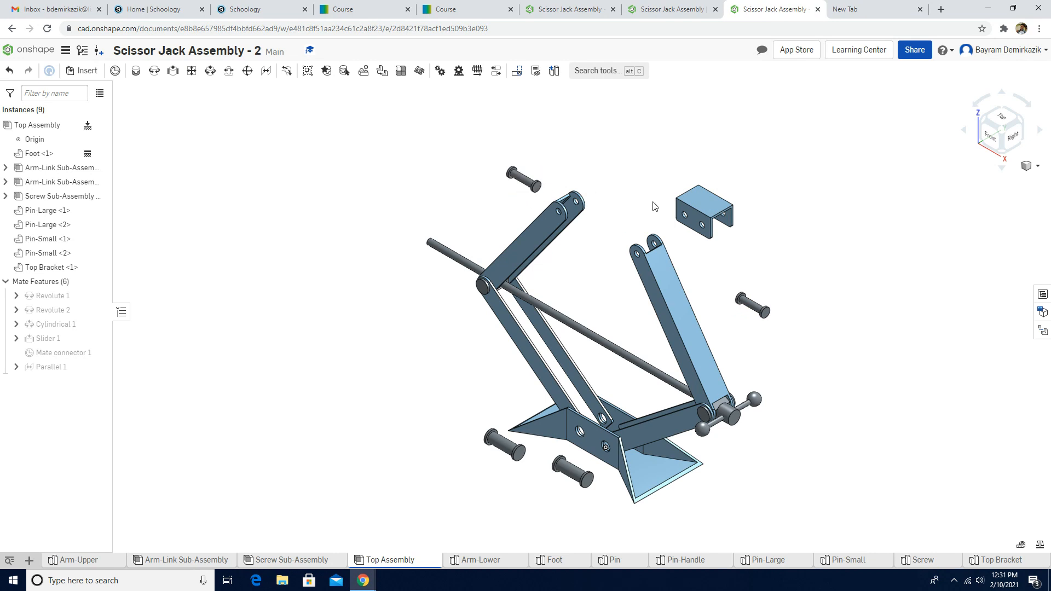
drag(694, 218, 612, 193)
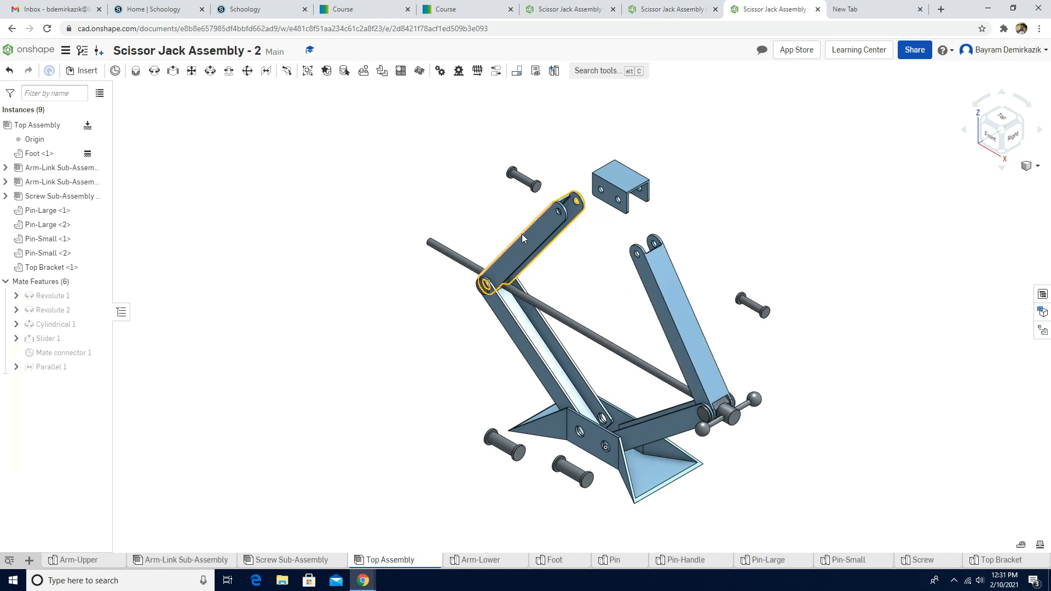
Step: Start a Revolute mate at the inner edge of the Top Bracket's front hole nearest the plain-end upper arm
click(155, 71)
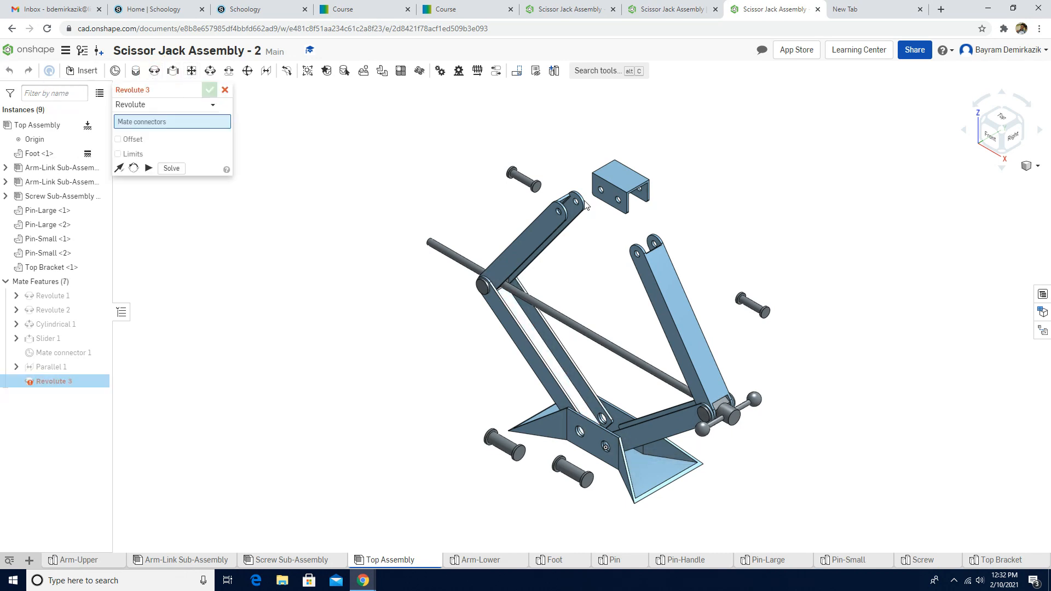
scroll(577, 206, up, 5)
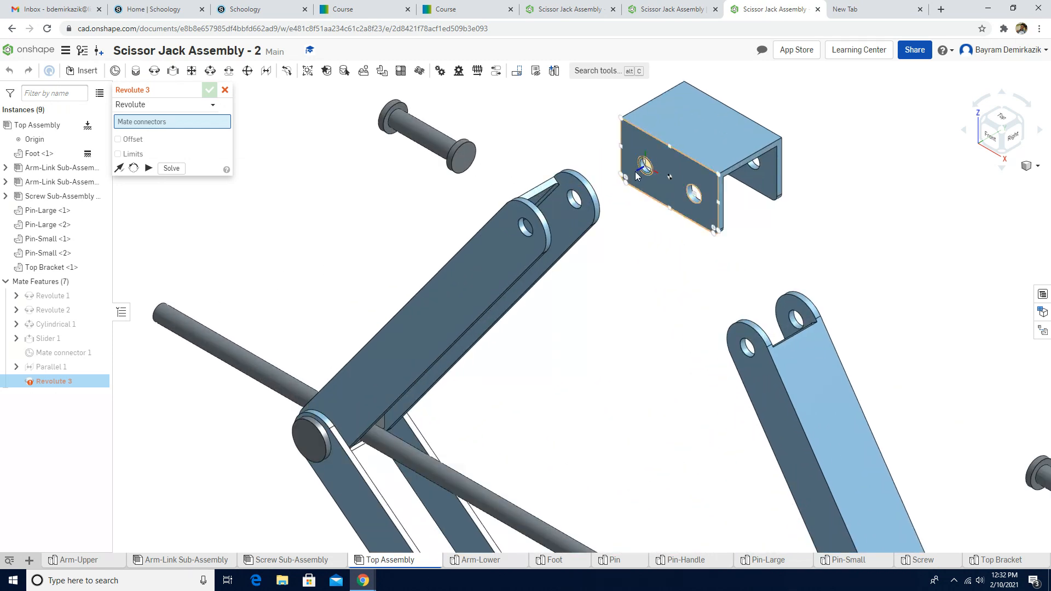
scroll(638, 168, up, 5)
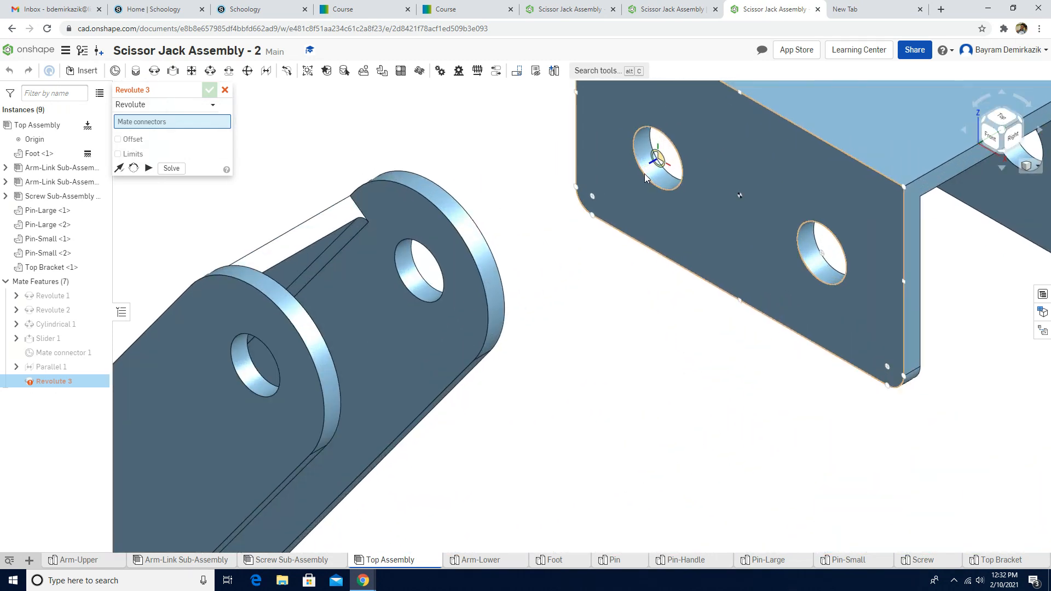
scroll(665, 174, up, 4)
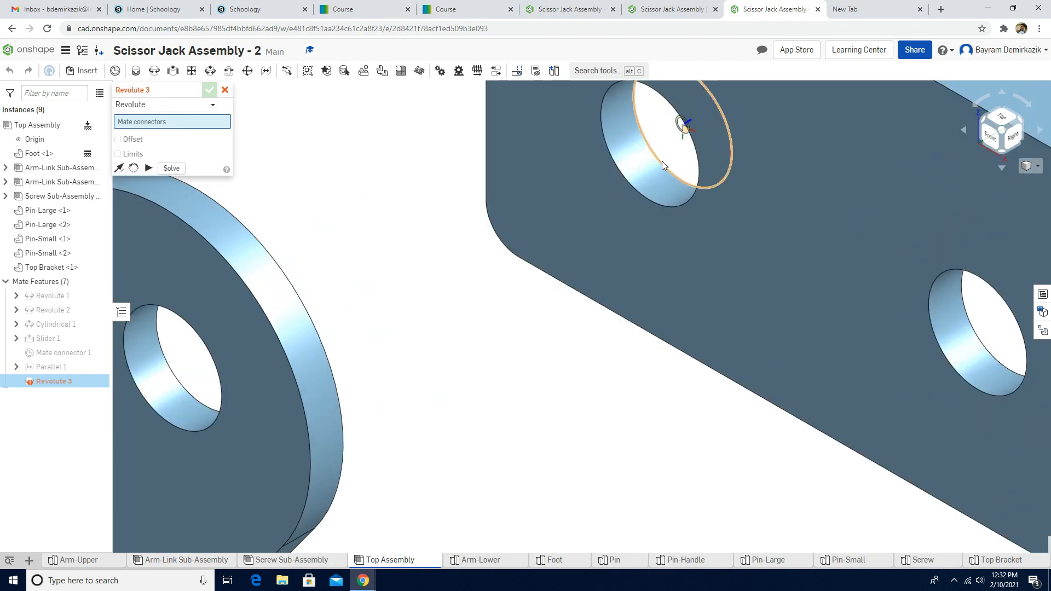
click(662, 162)
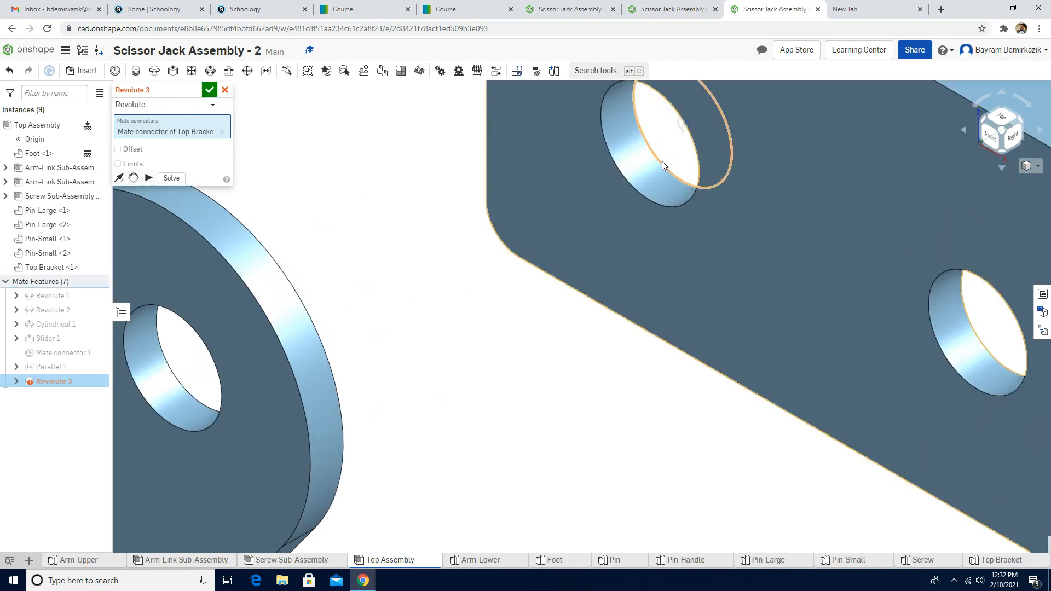
Step: Complete the Revolute mate at the outer edge of the plain-end upper arm's front hole, animate its motion, and accept it
scroll(563, 164, down, 6)
scroll(401, 279, down, 2)
scroll(389, 261, up, 8)
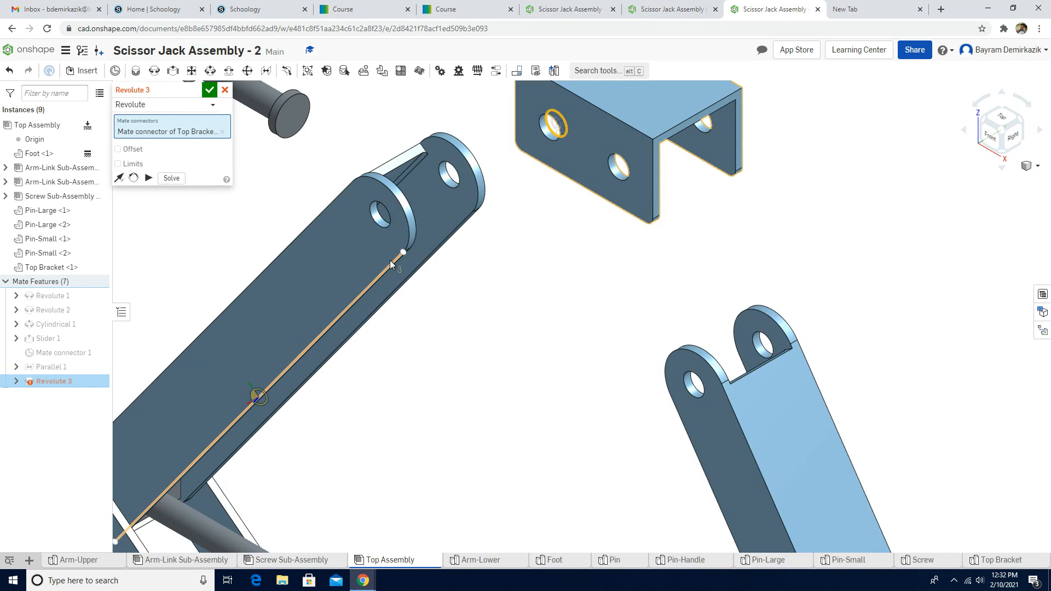
scroll(356, 183, up, 2)
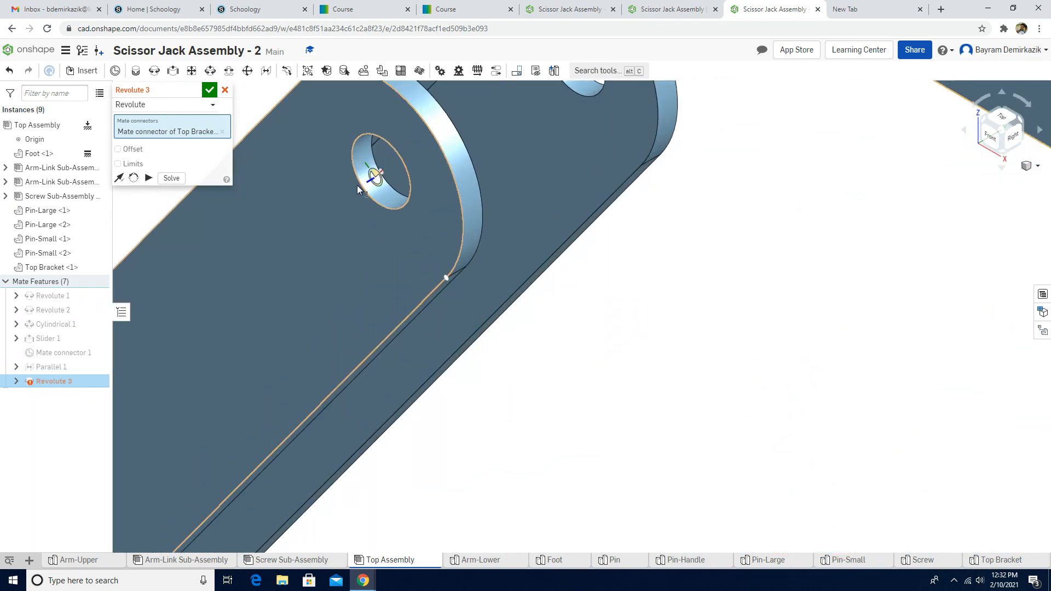
scroll(402, 210, up, 2)
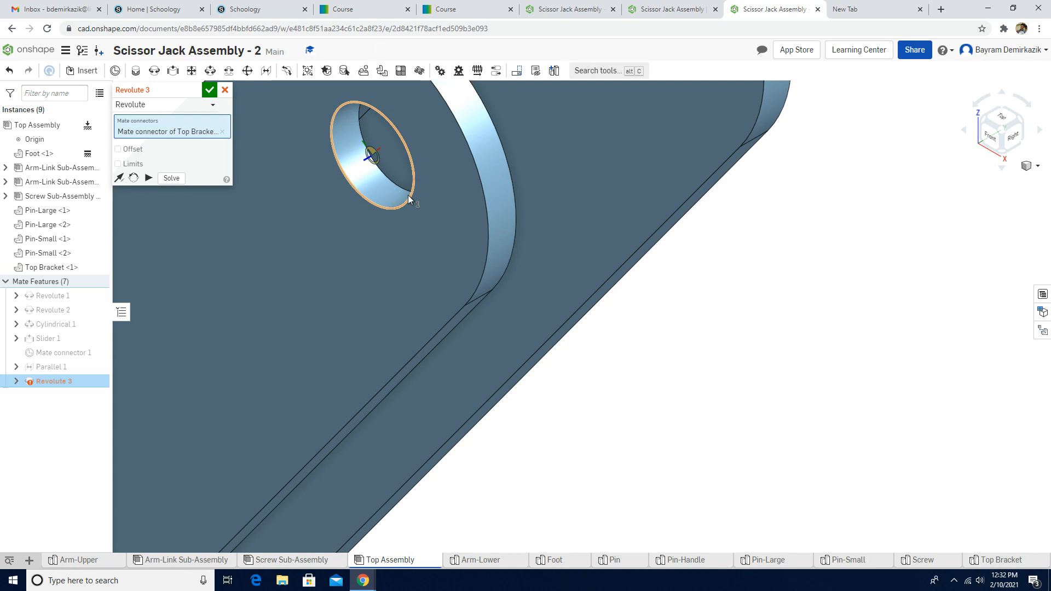
click(408, 195)
scroll(408, 203, down, 8)
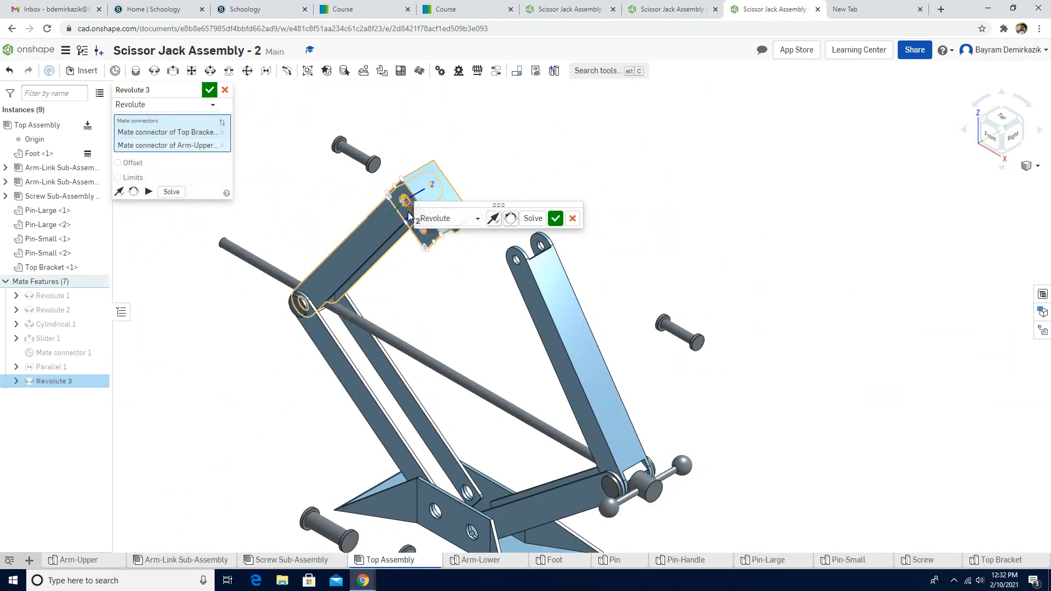
click(148, 193)
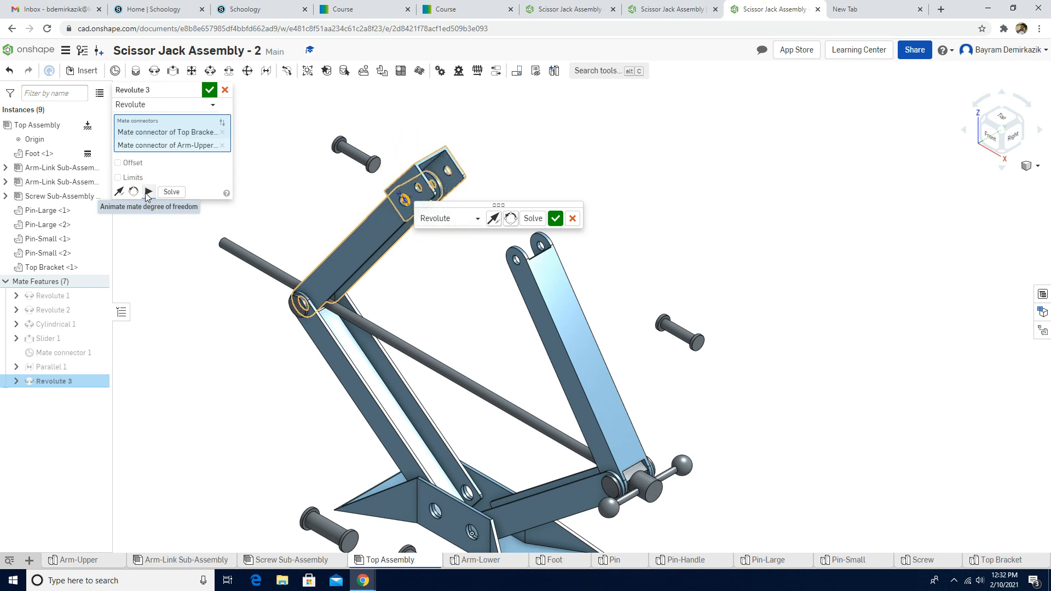
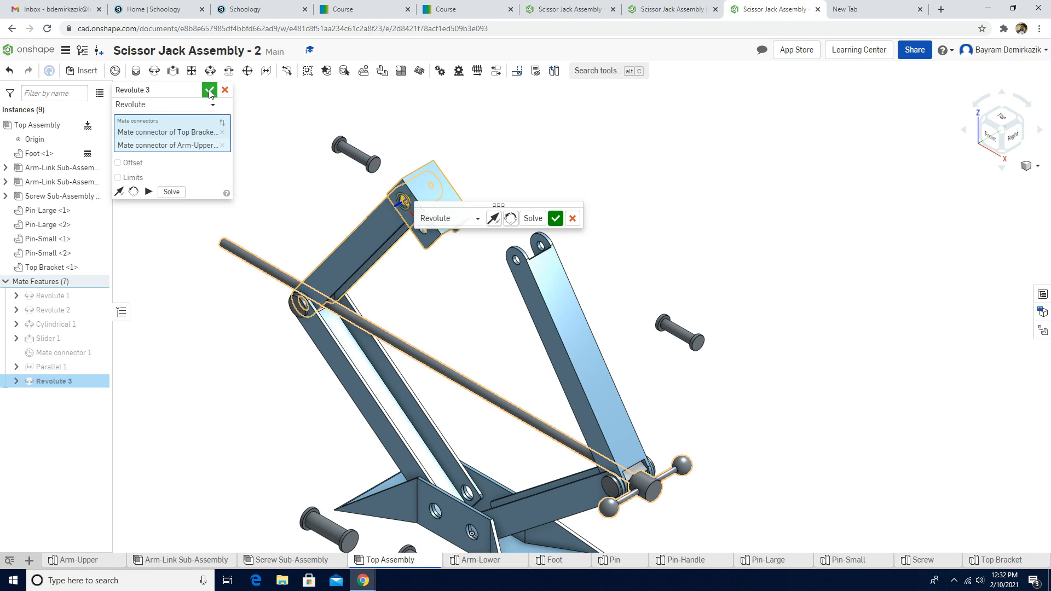
click(209, 91)
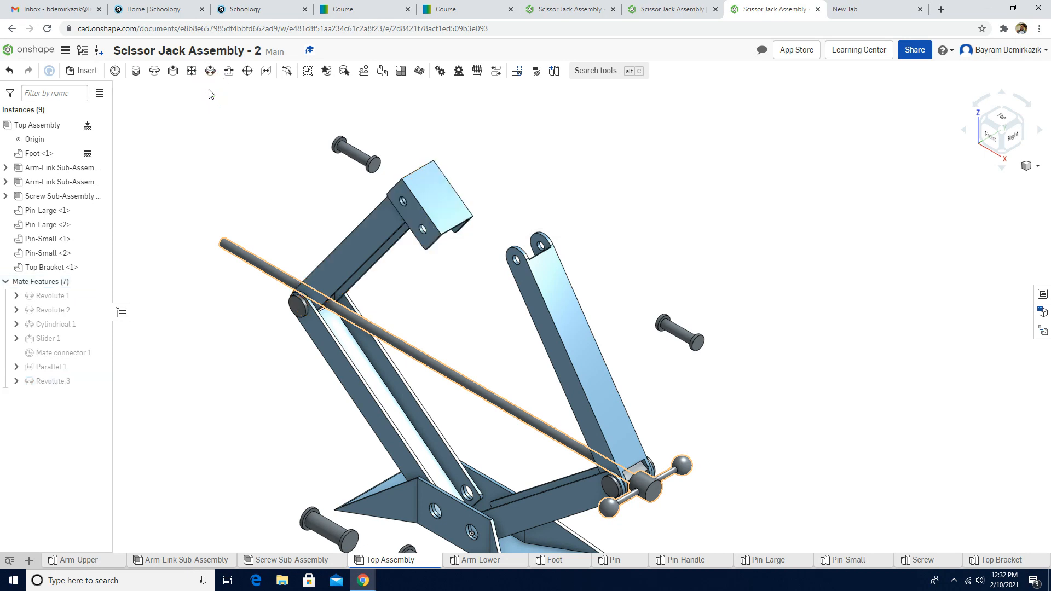
Step: Start a second Revolute mate at the inner edge of the Top Bracket's free front hole, nearest the handle-side upper arm
click(155, 71)
scroll(408, 276, up, 5)
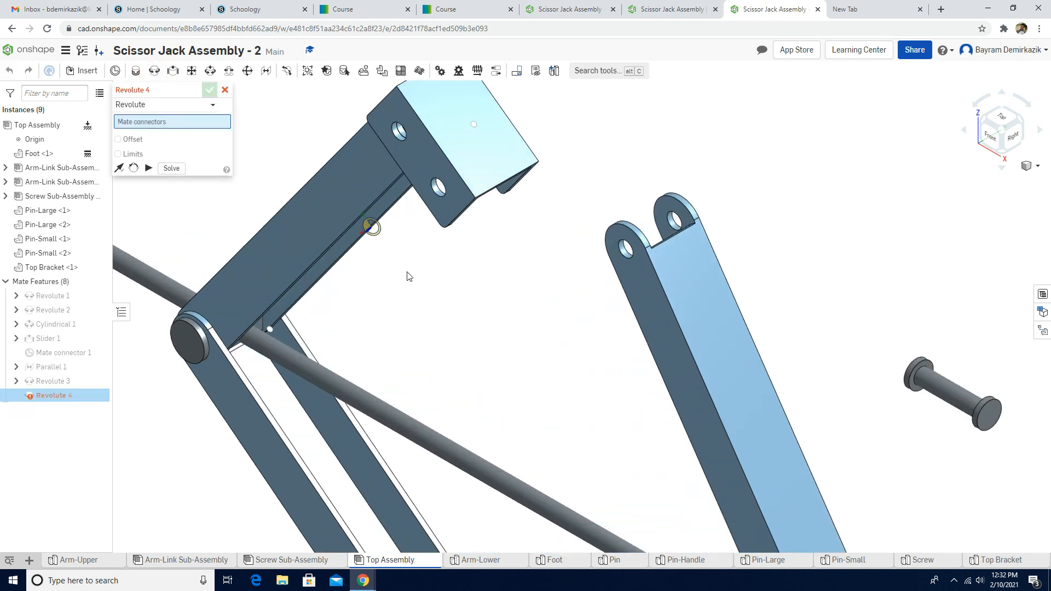
scroll(416, 252, down, 1)
scroll(455, 256, down, 2)
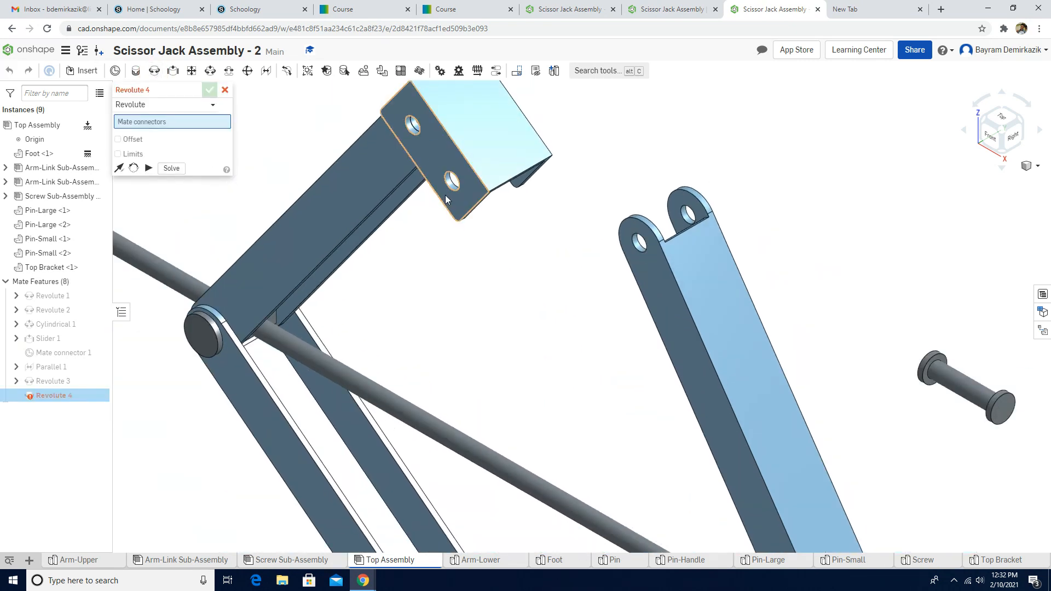
scroll(449, 193, up, 3)
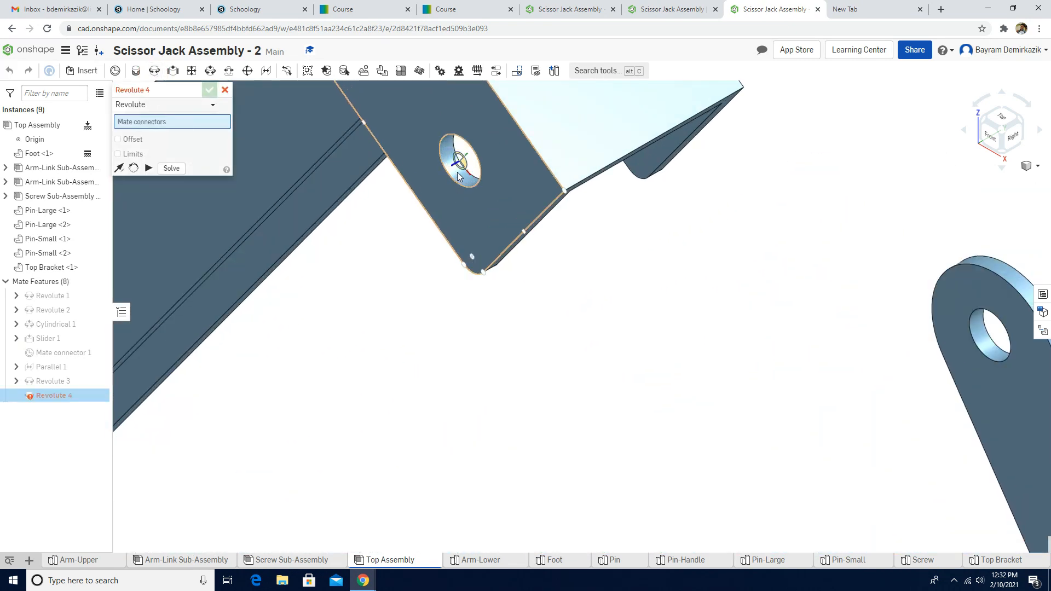
scroll(455, 188, up, 2)
scroll(458, 185, up, 2)
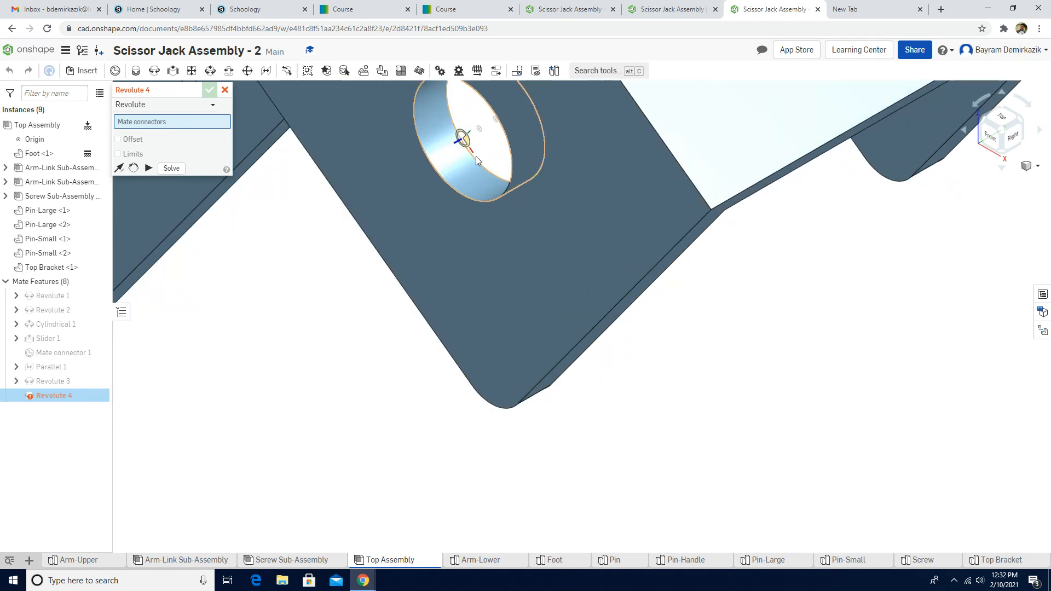
scroll(475, 164, up, 2)
scroll(478, 154, down, 3)
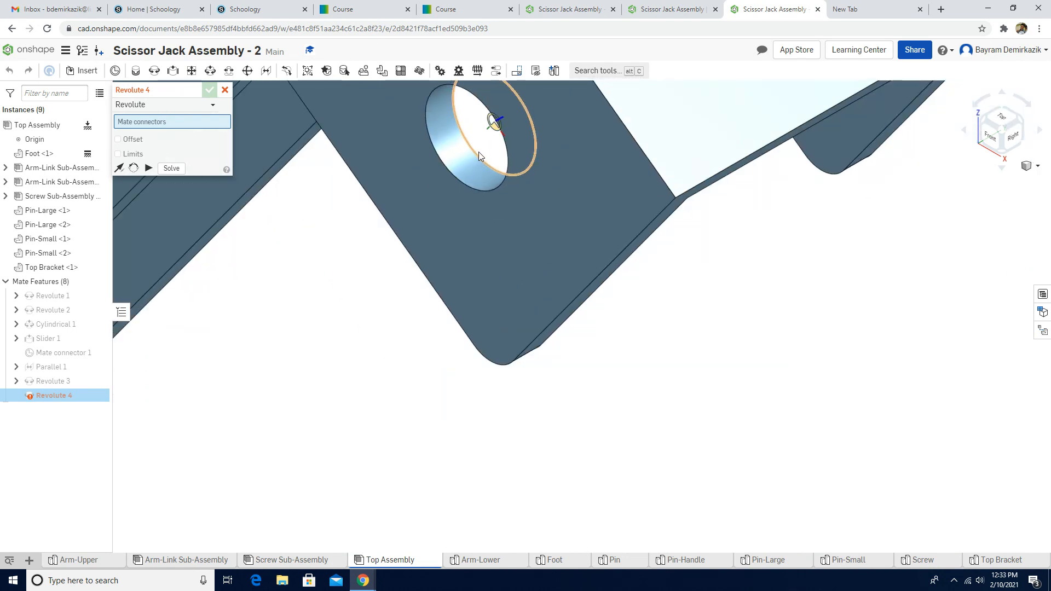
click(479, 152)
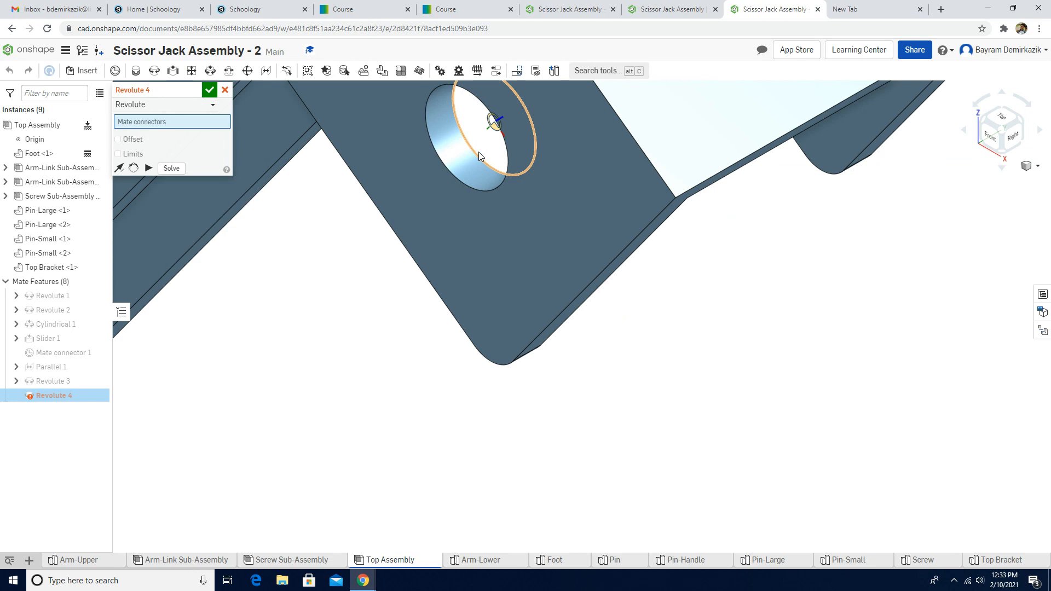
Step: Complete the Revolute mate at the outer edge of the handle-side upper arm's front hole, solve and animate it, and accept it
scroll(706, 165, down, 3)
scroll(710, 169, down, 5)
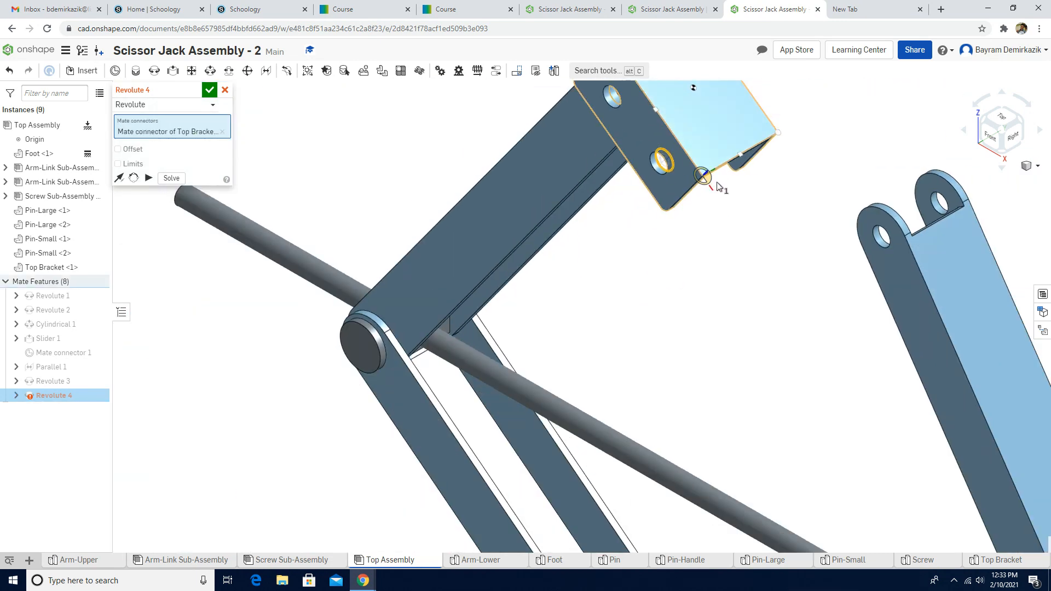
scroll(494, 258, up, 3)
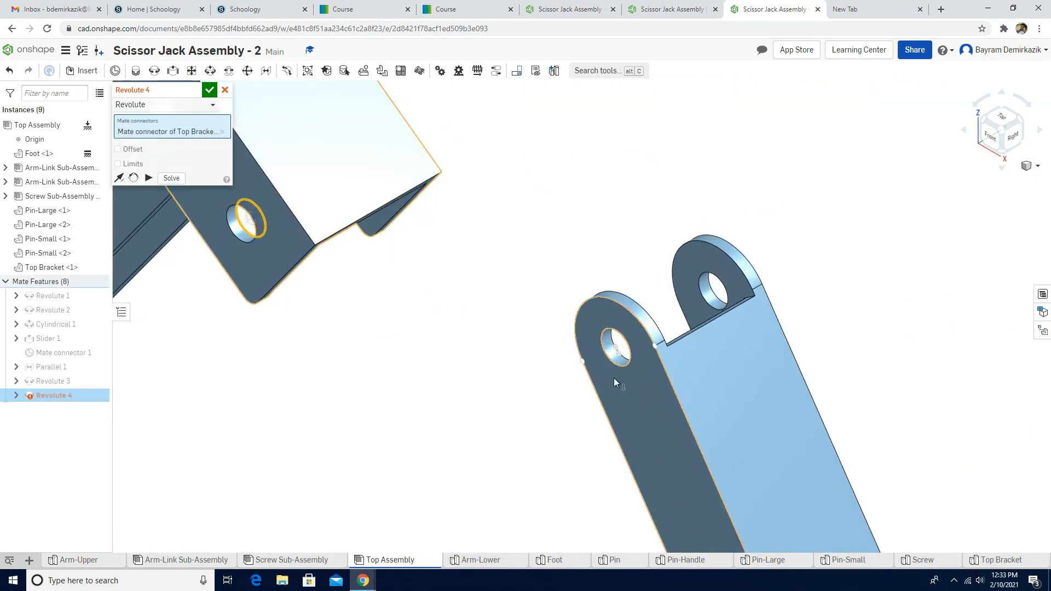
scroll(611, 369, up, 5)
scroll(601, 348, up, 2)
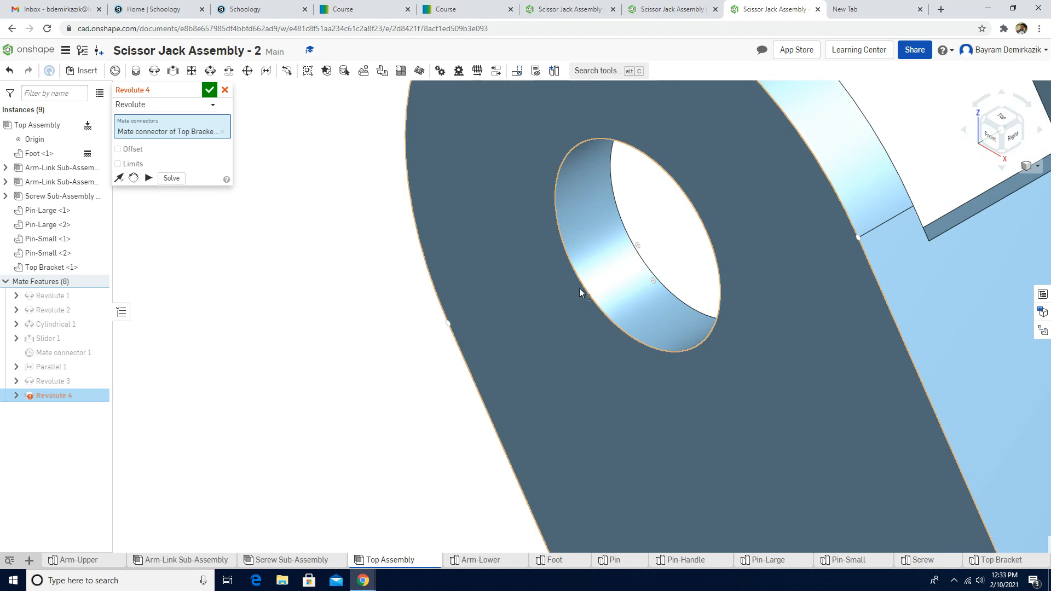
click(558, 166)
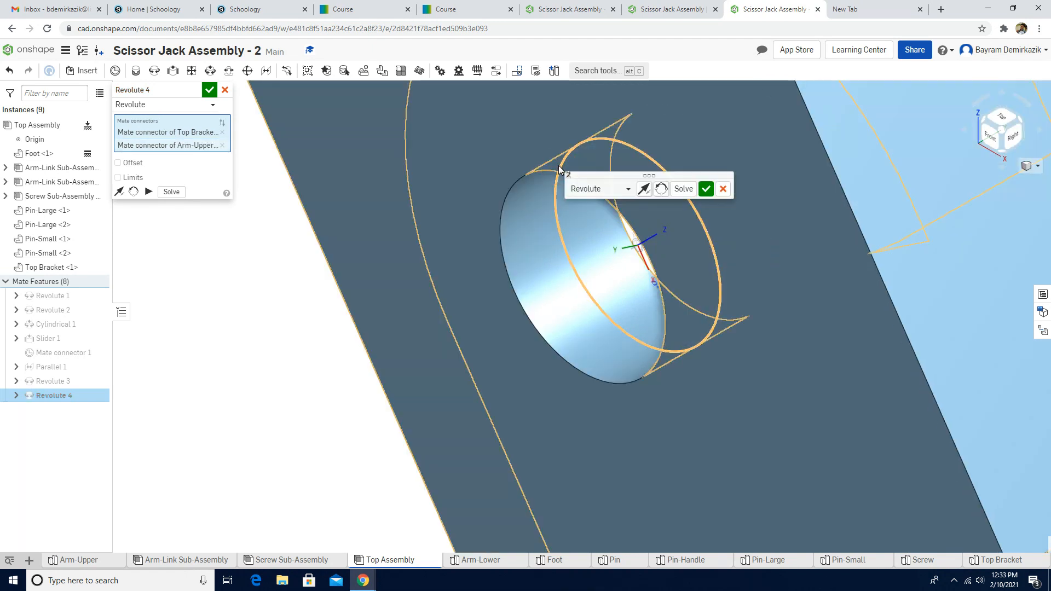
scroll(524, 189, down, 10)
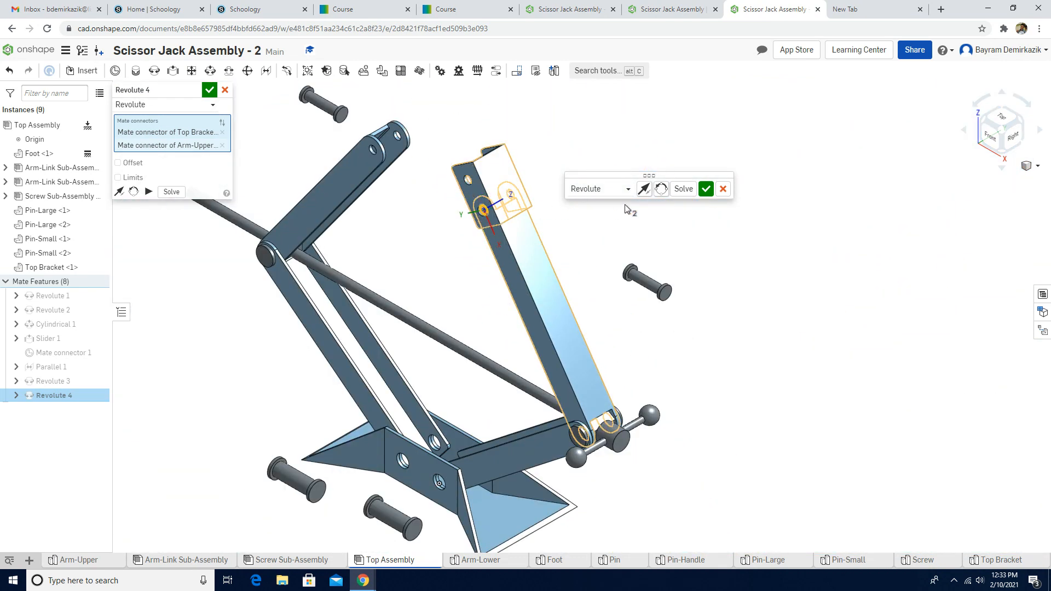
click(682, 189)
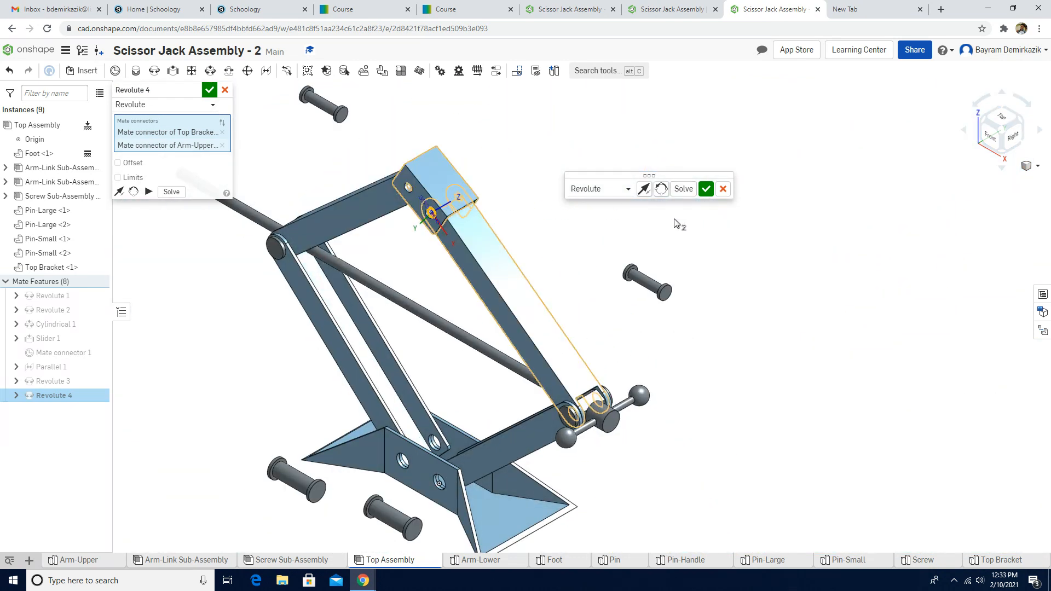
click(149, 191)
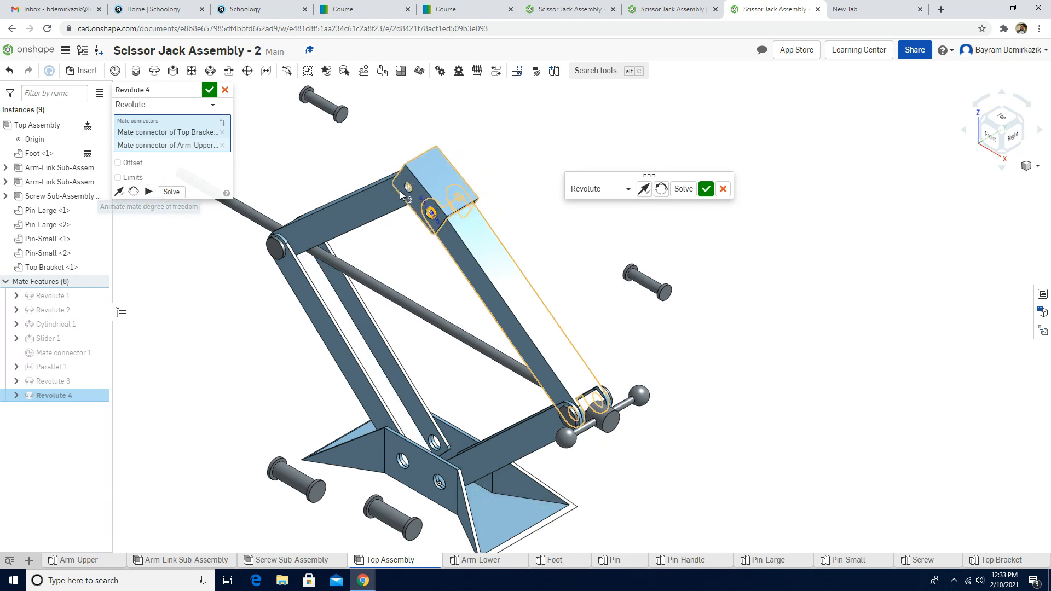
click(706, 191)
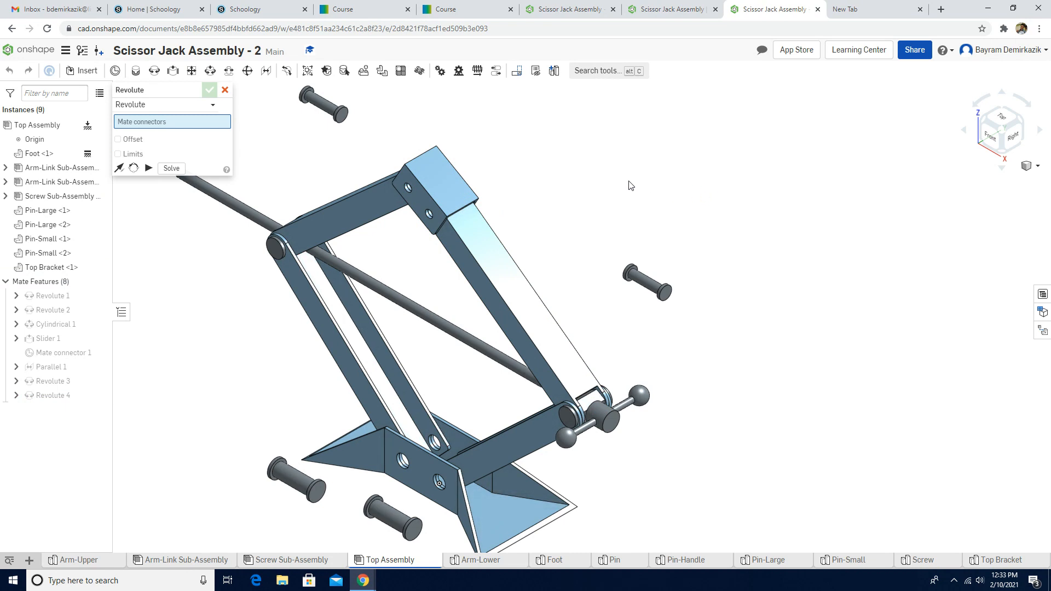
click(224, 91)
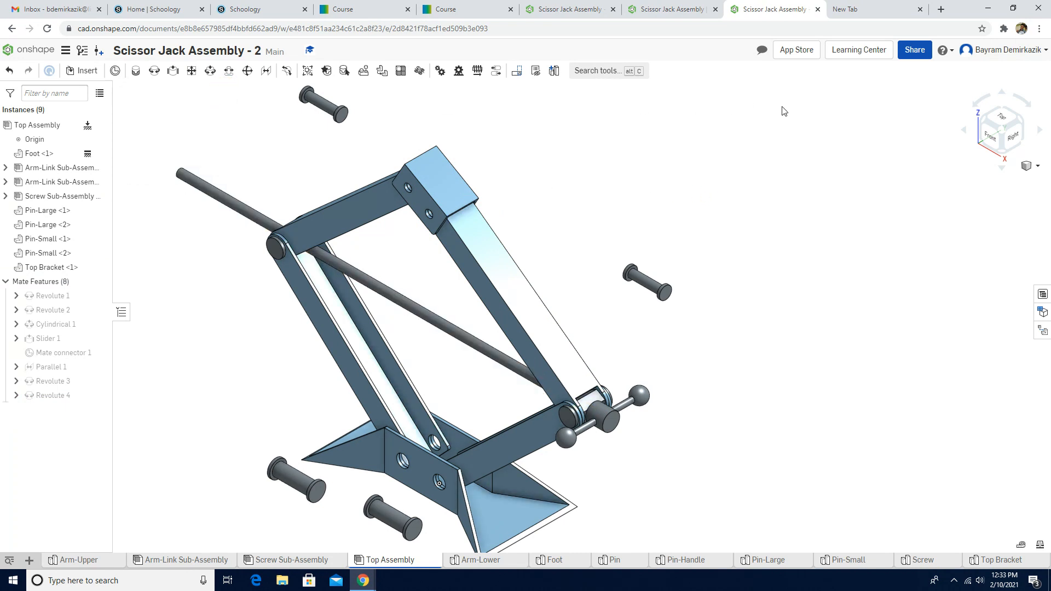
Step: Lower the Top Bracket toward the foot in the front view to test the jack's motion
click(987, 134)
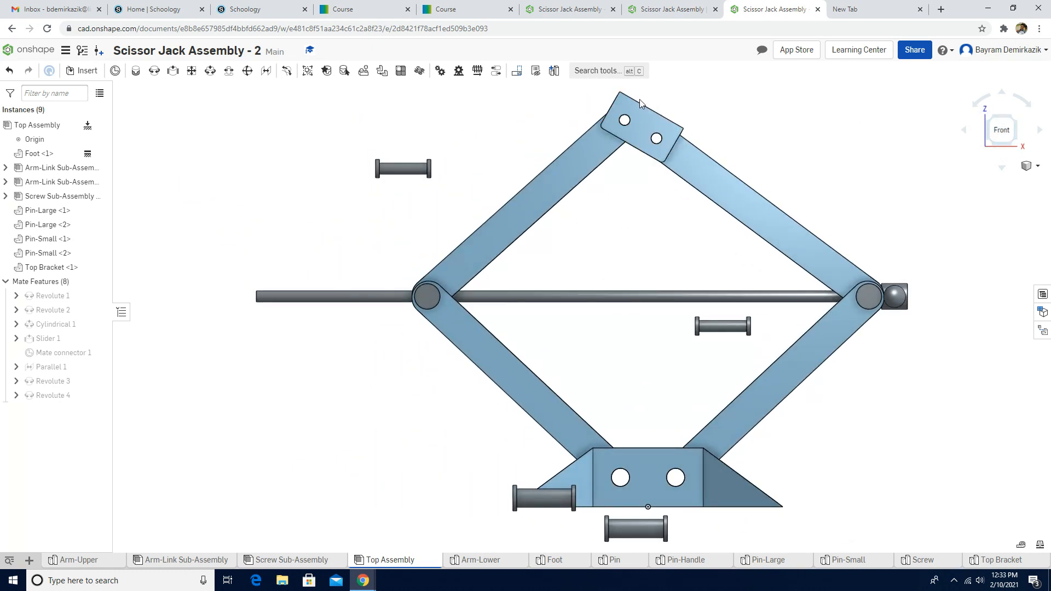
drag(646, 116, 672, 198)
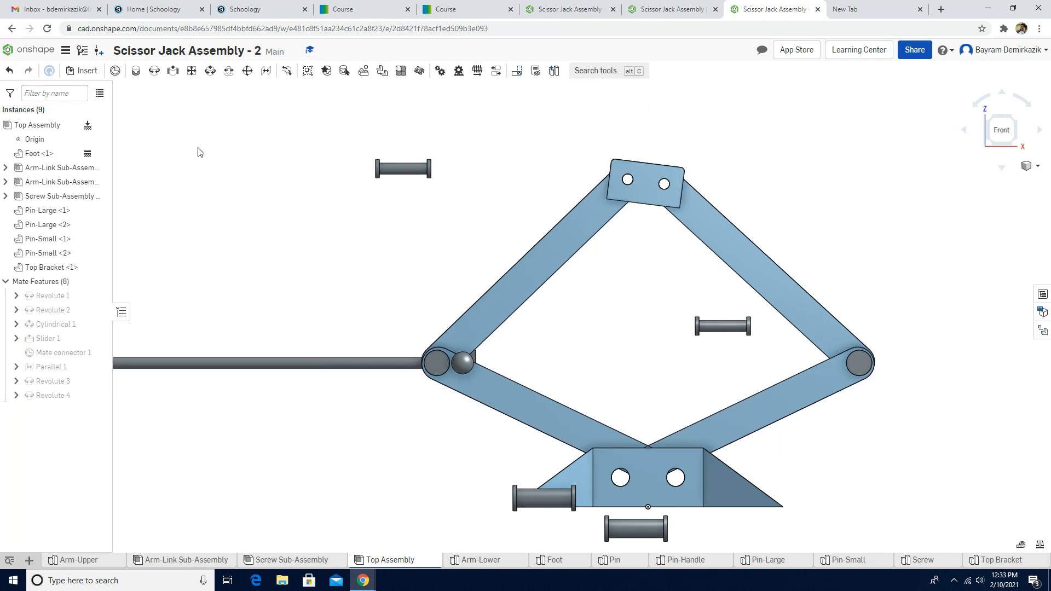
click(115, 73)
click(1033, 167)
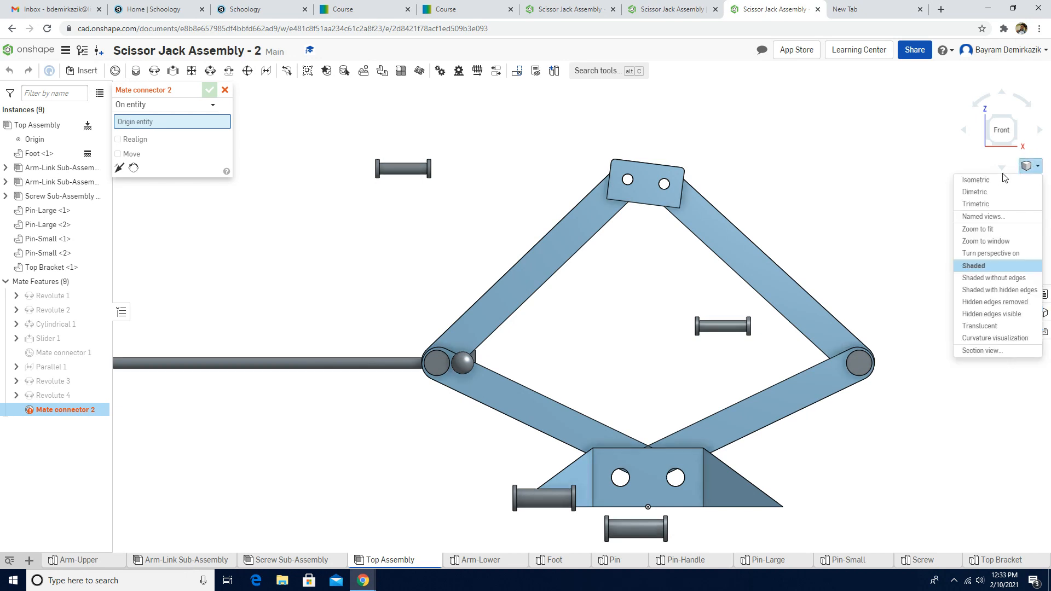
click(995, 175)
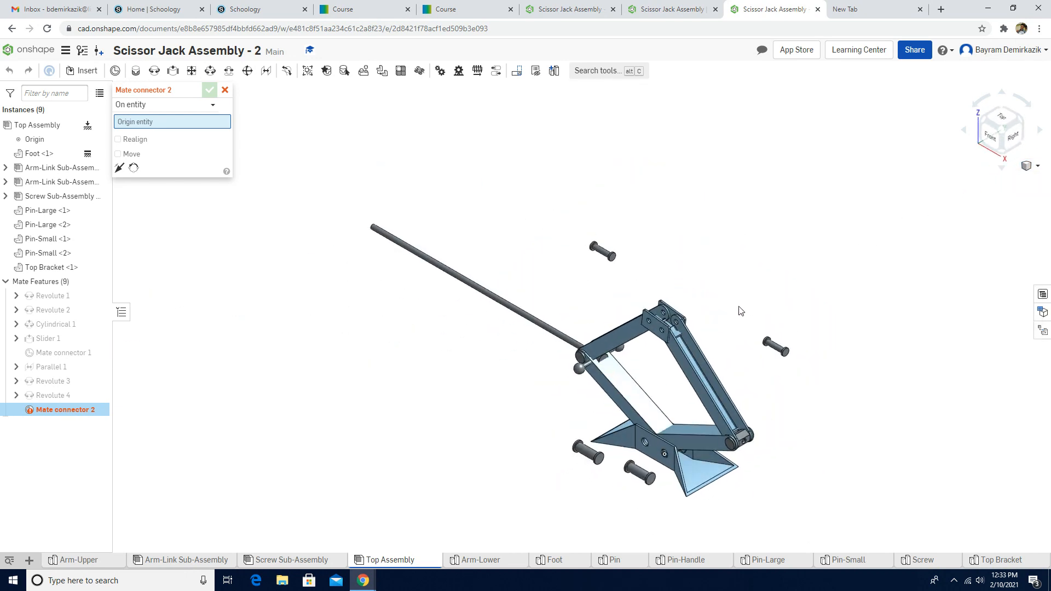
click(225, 90)
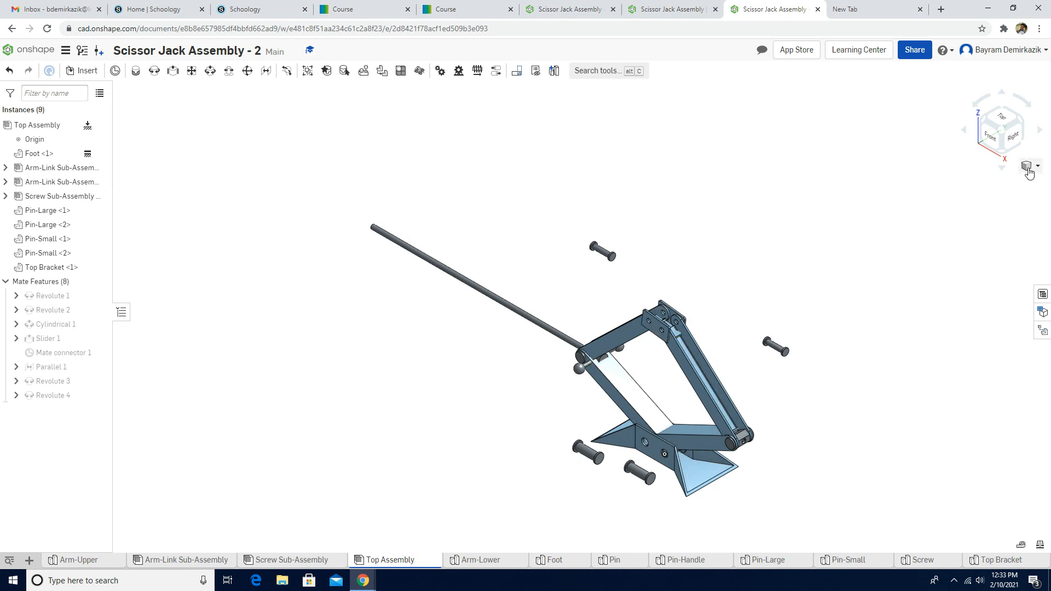
Step: Move the Top Bracket up and sideways in the front view to test how the linked arms follow
click(990, 137)
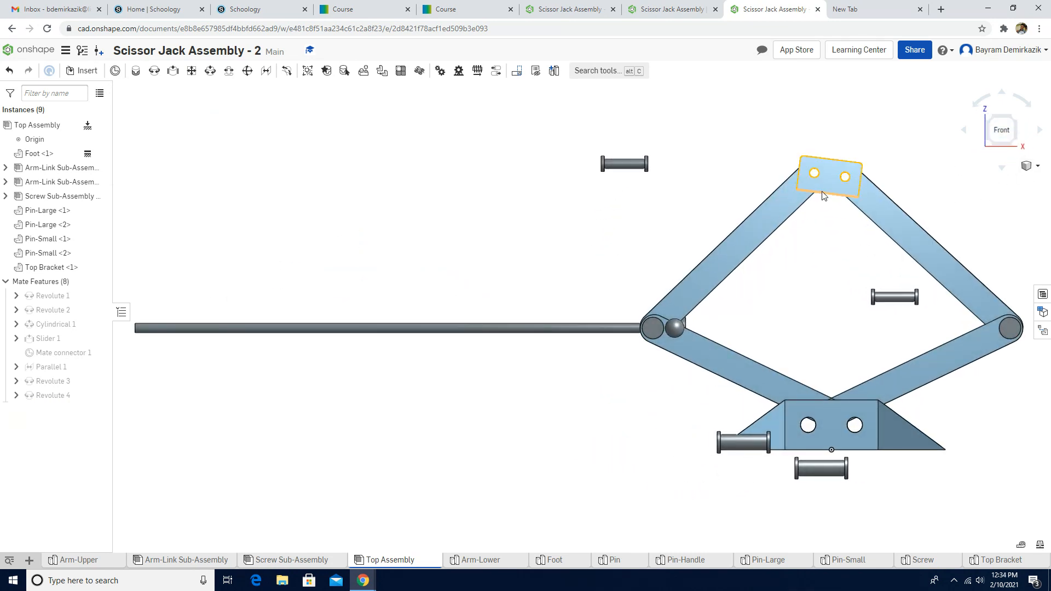
drag(810, 189, 774, 35)
middle_drag(844, 218, 687, 329)
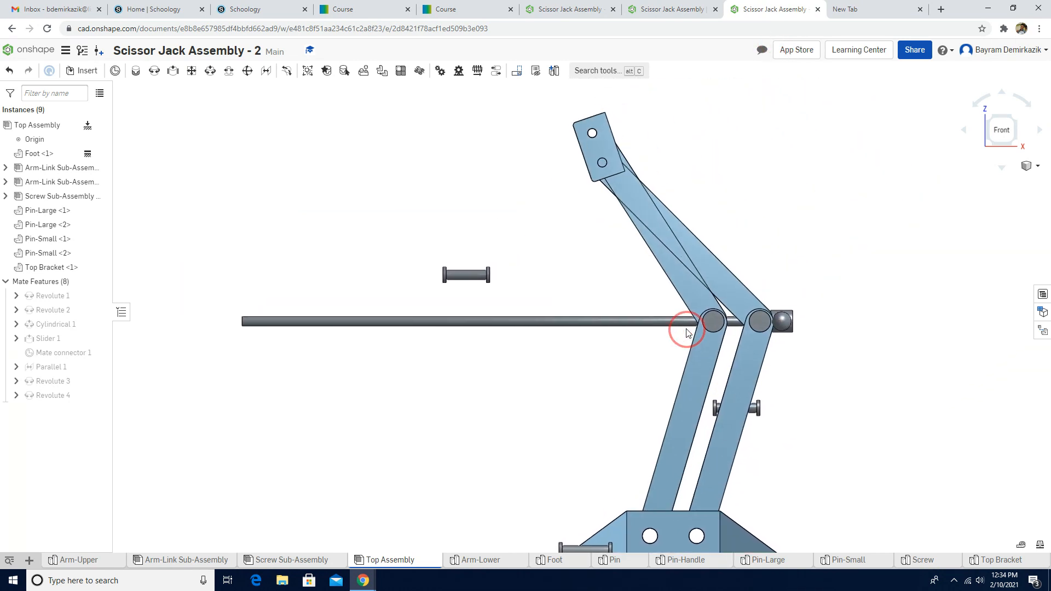
drag(602, 162, 532, 182)
scroll(616, 180, up, 4)
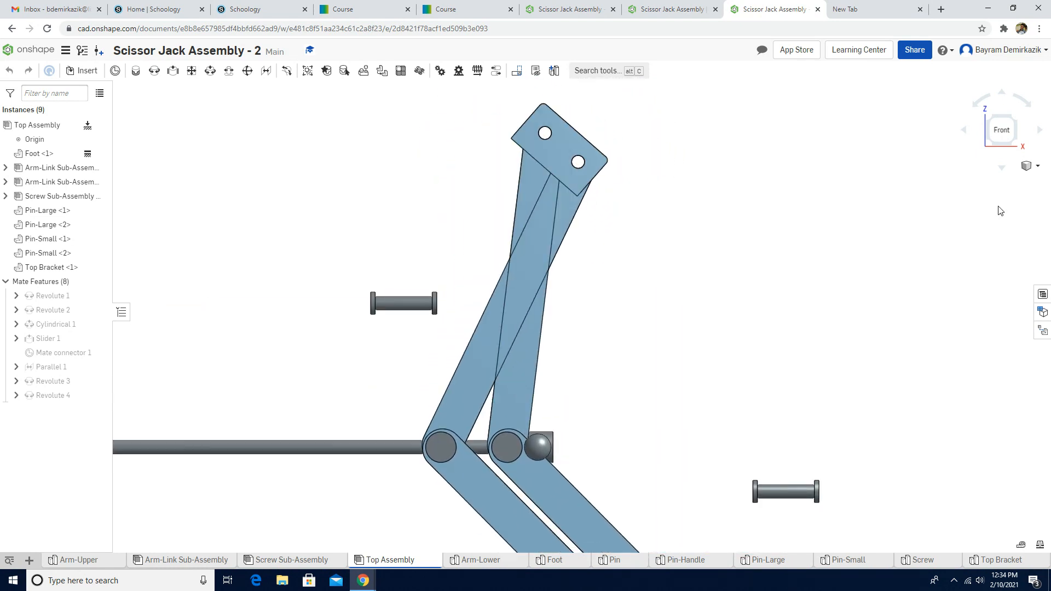
Step: Move the lower arm, Top Bracket and upper arm in the isometric view to test the linkage's motion
click(1023, 167)
click(1013, 180)
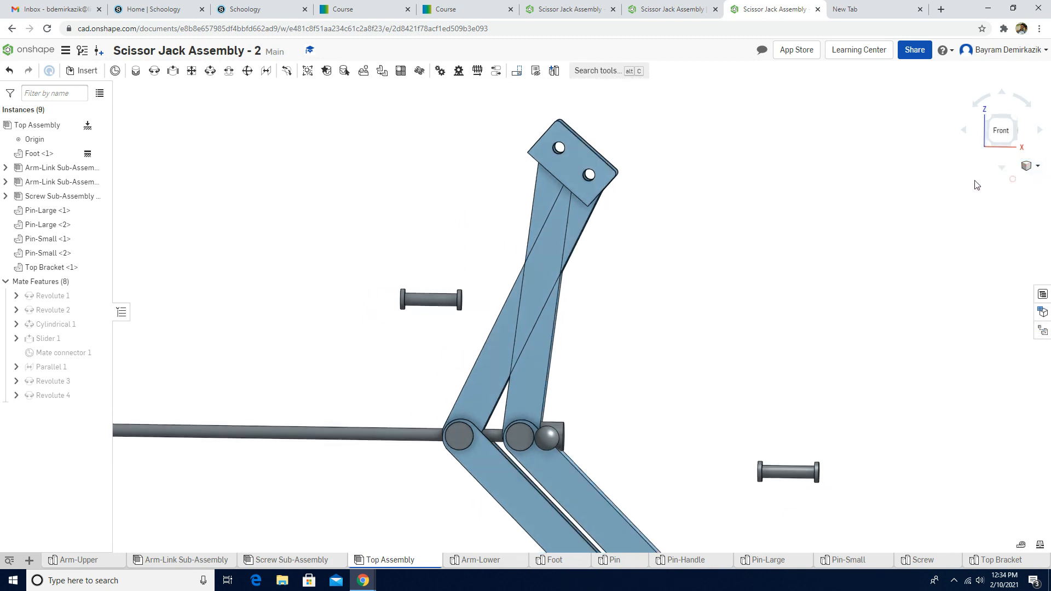
drag(678, 371, 739, 393)
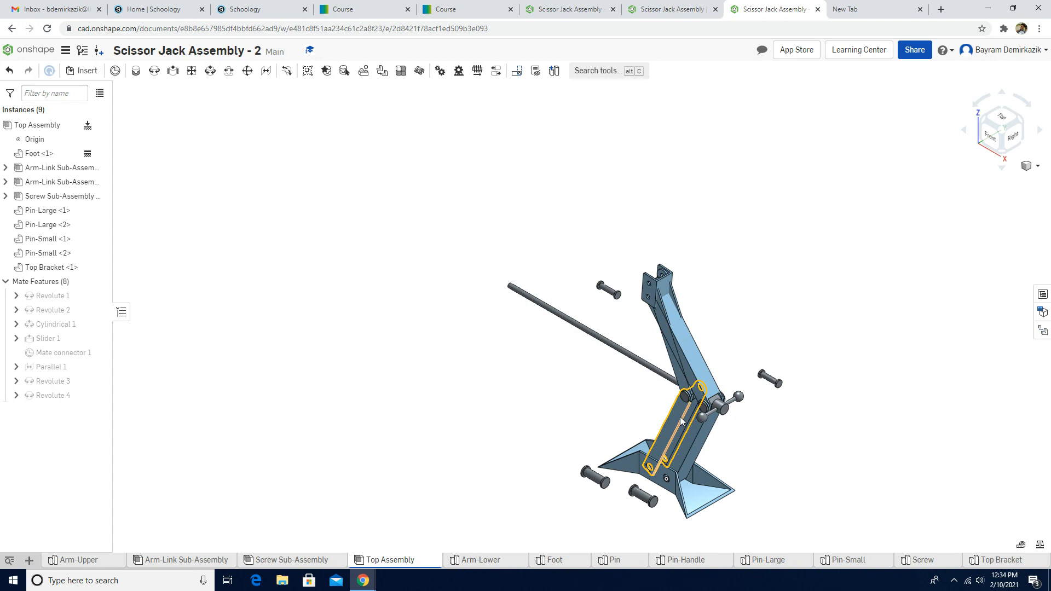
mouse_move(681, 411)
mouse_down()
mouse_move(620, 398)
mouse_move(688, 426)
mouse_up()
drag(662, 300, 685, 303)
drag(684, 356, 711, 363)
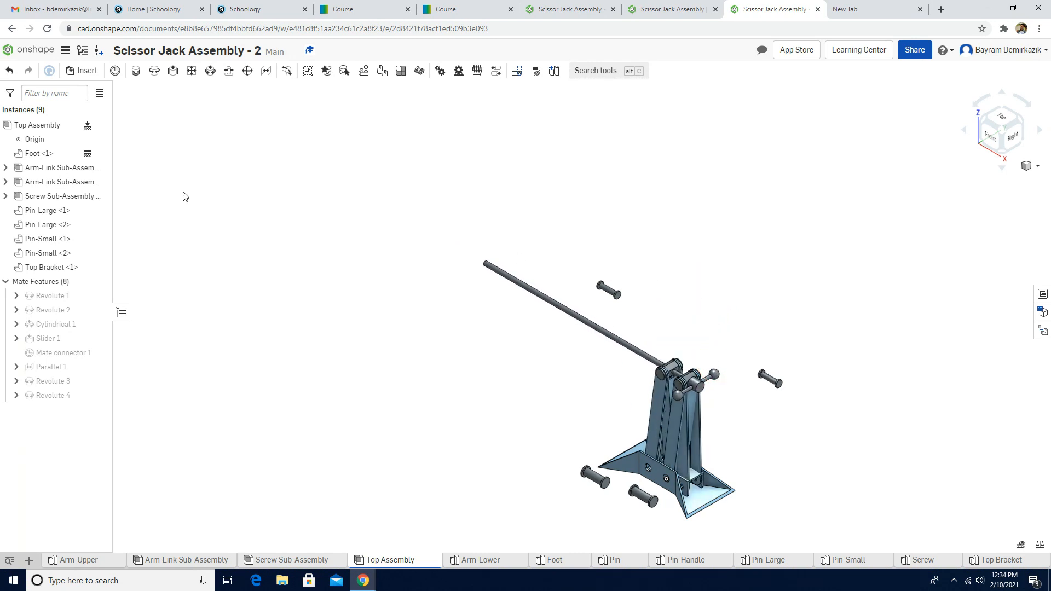
Step: Undo all the trial movements of the bracket and arms made since the second bracket mate was accepted
click(9, 72)
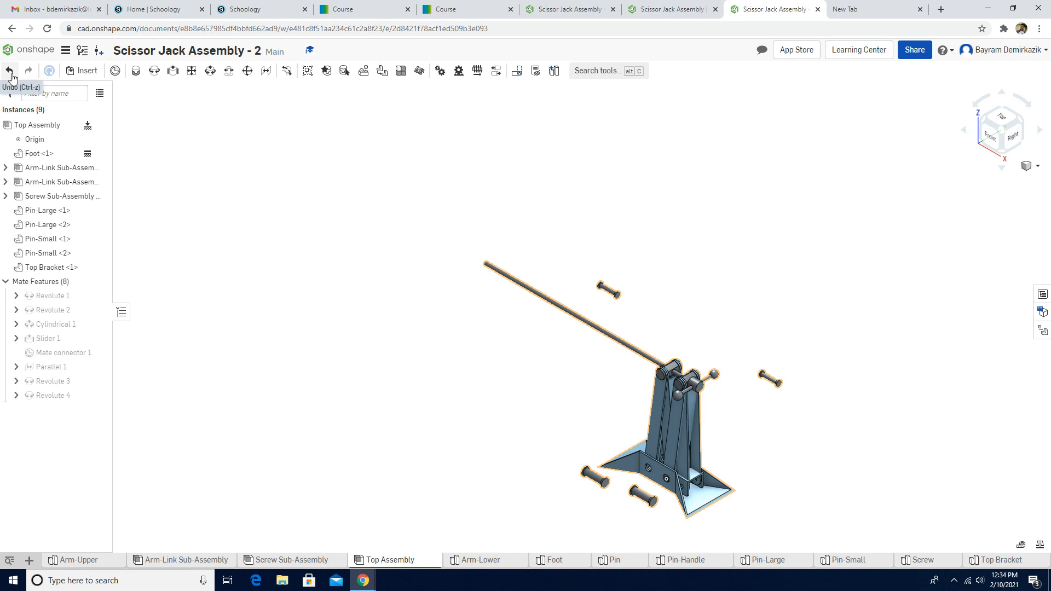
click(10, 75)
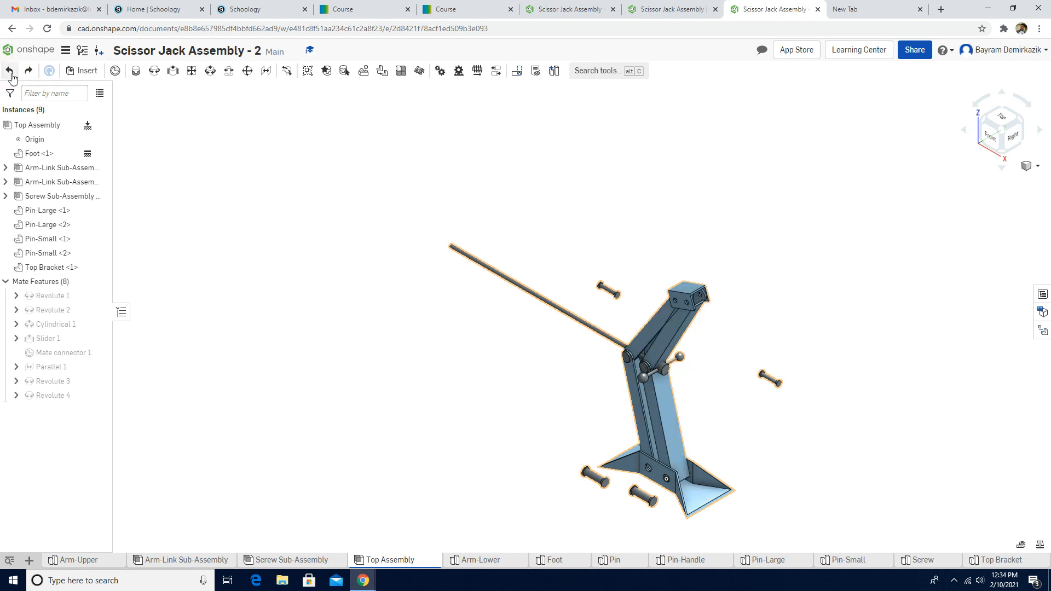
click(12, 77)
click(12, 78)
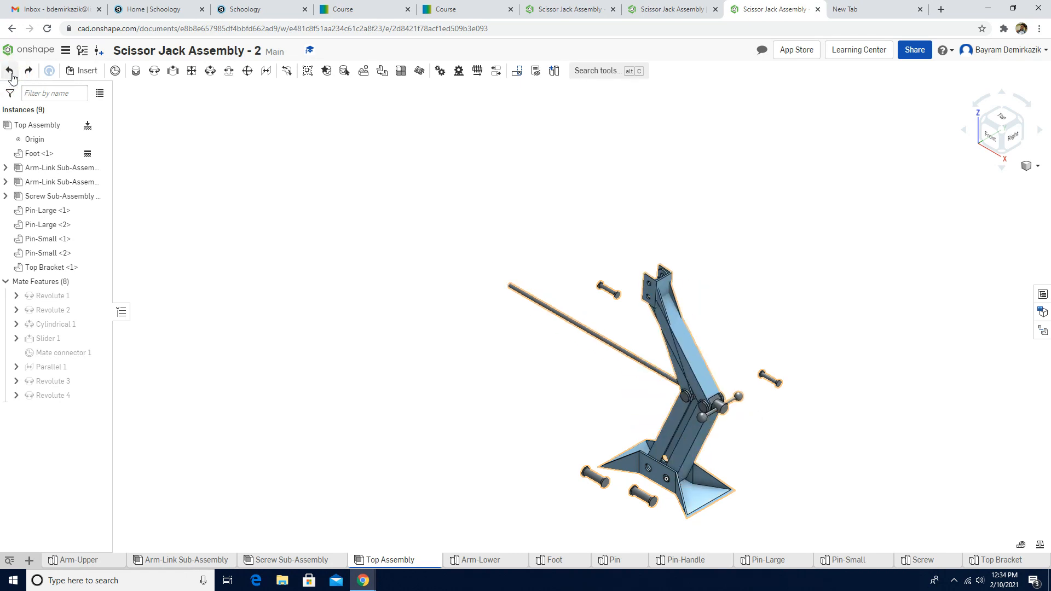
click(12, 78)
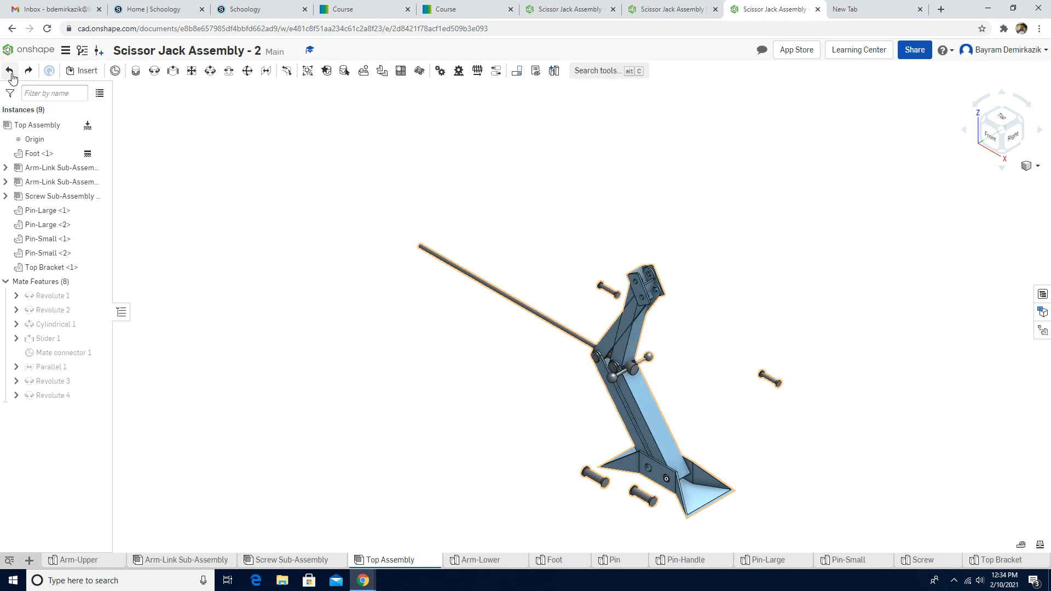
click(12, 78)
click(12, 78)
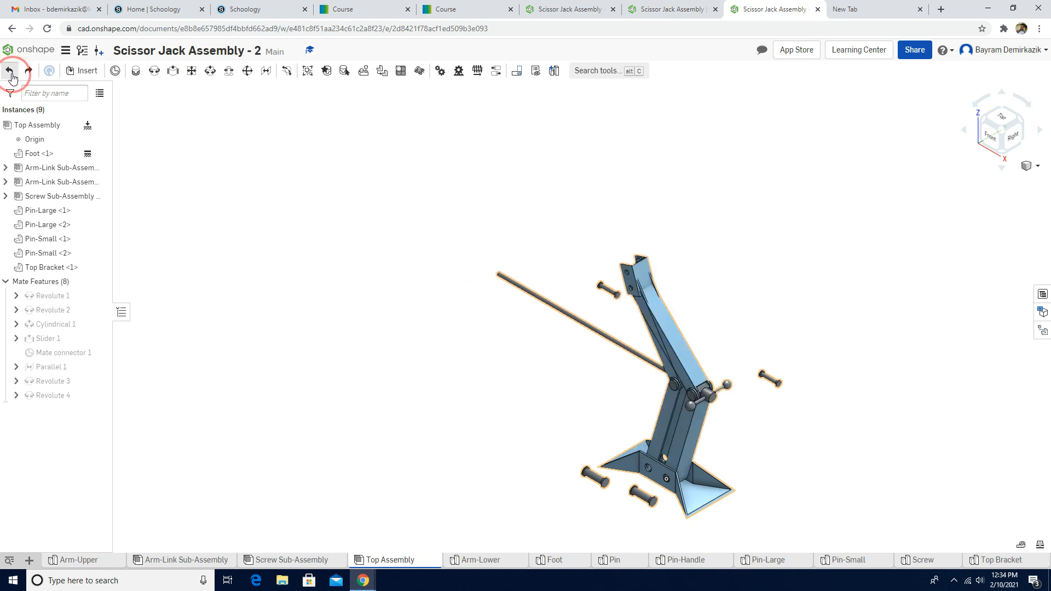
click(12, 77)
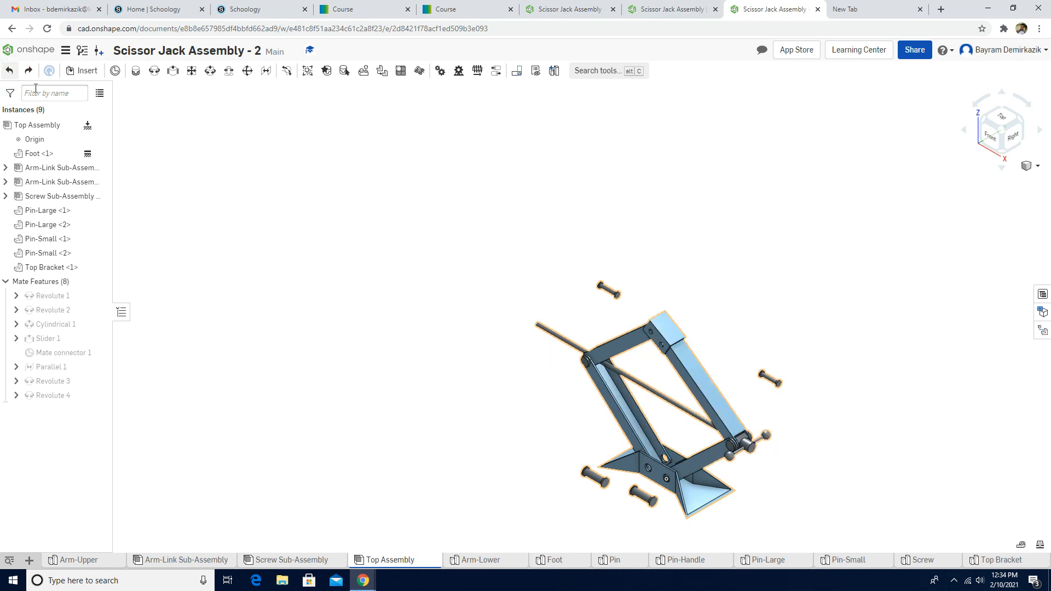
Step: Add a mate connector at the centre of the Top Bracket's upper face
right_drag(539, 314, 591, 319)
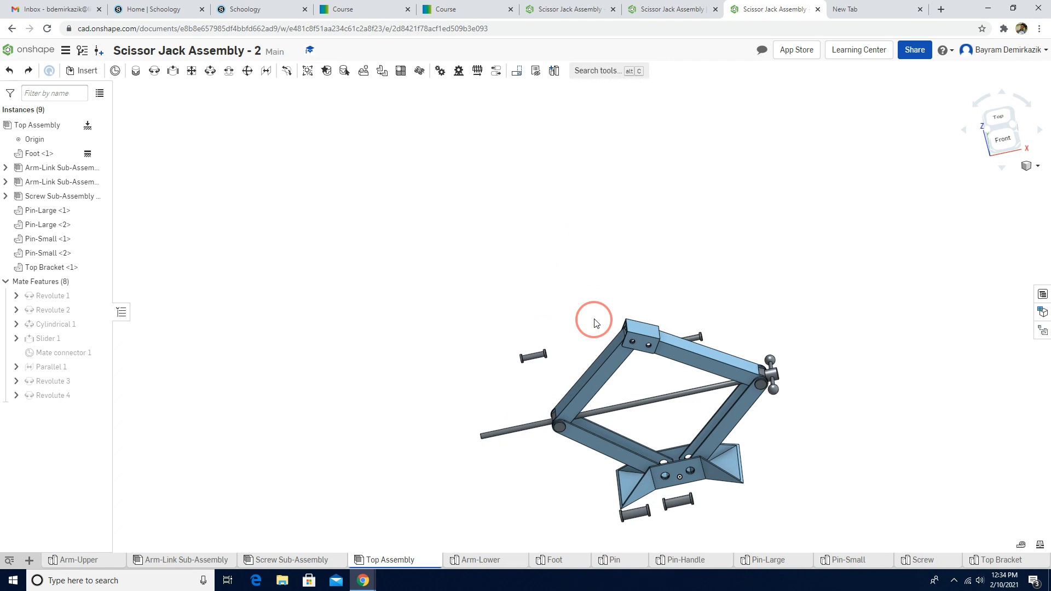
click(1010, 144)
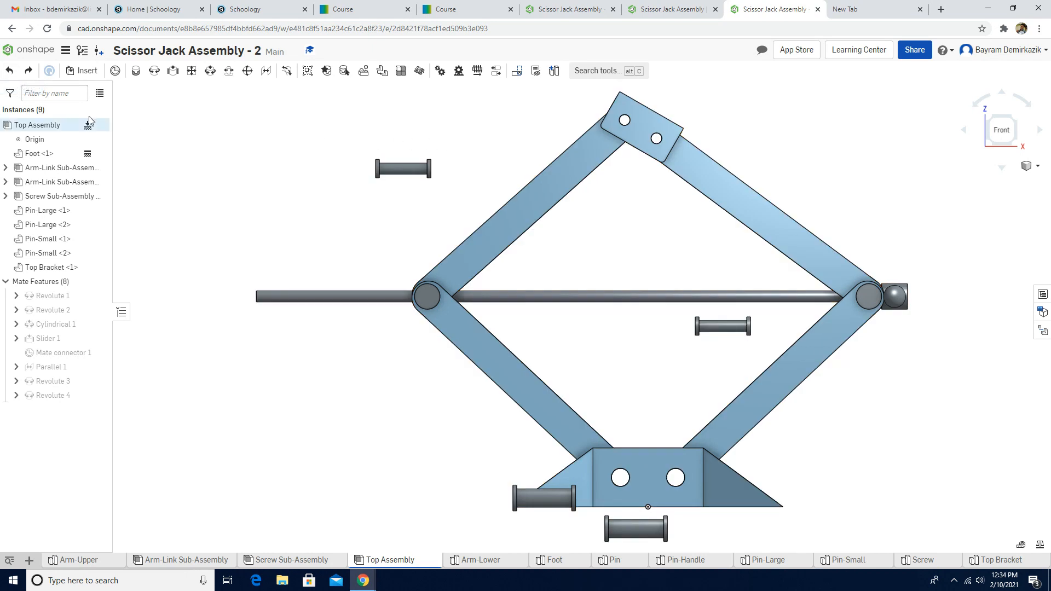
click(112, 75)
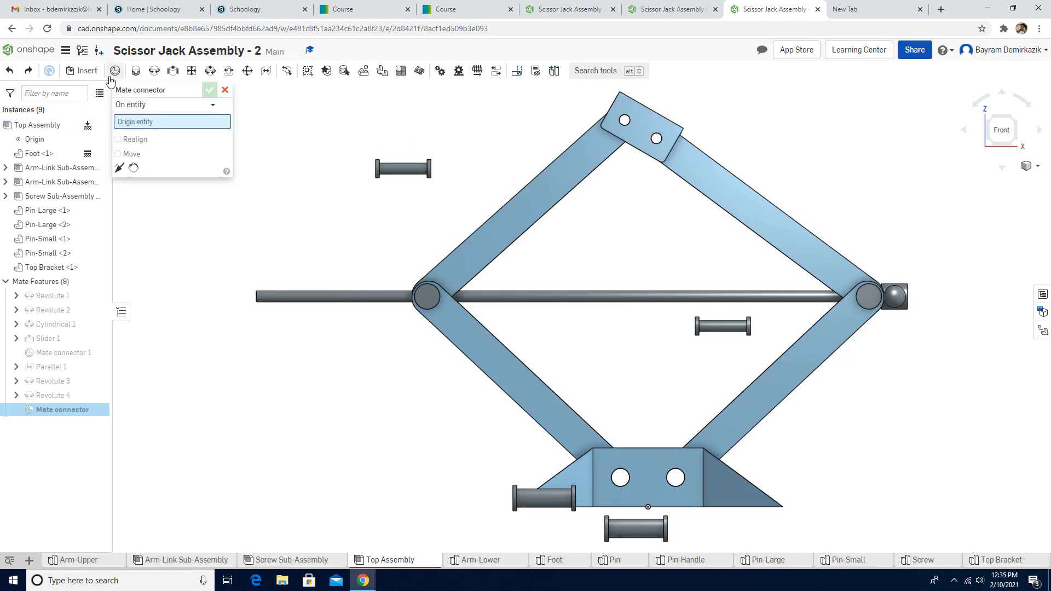
right_drag(643, 194, 641, 241)
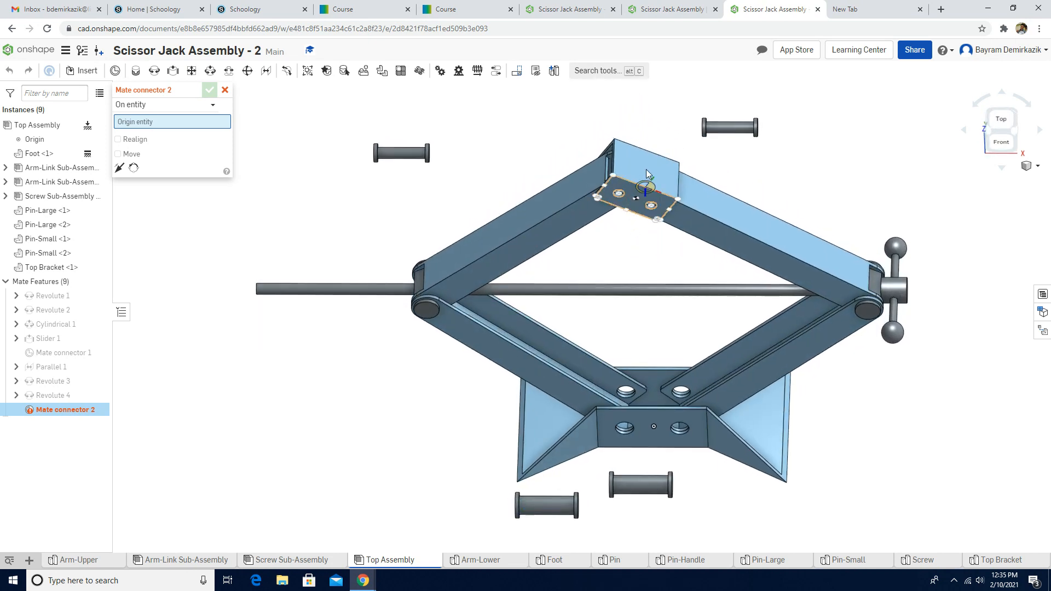
scroll(648, 172, up, 5)
scroll(646, 167, up, 2)
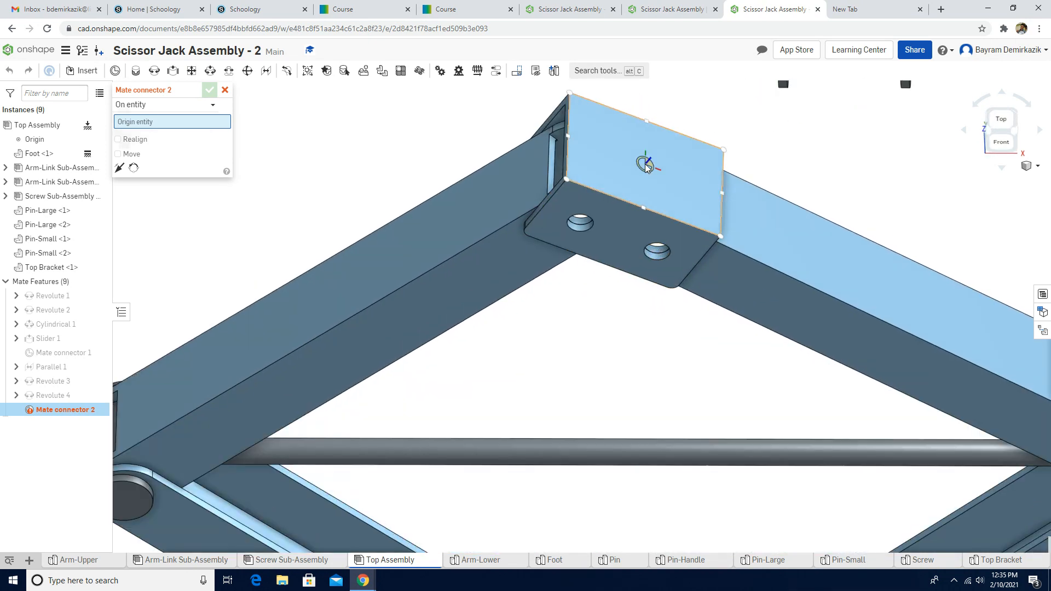
click(645, 166)
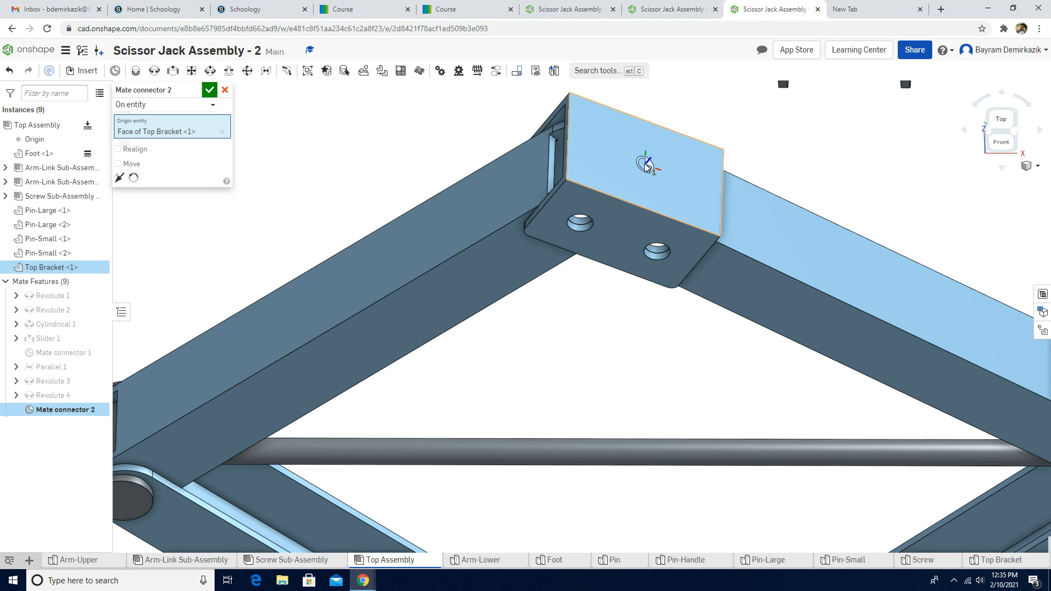
click(209, 91)
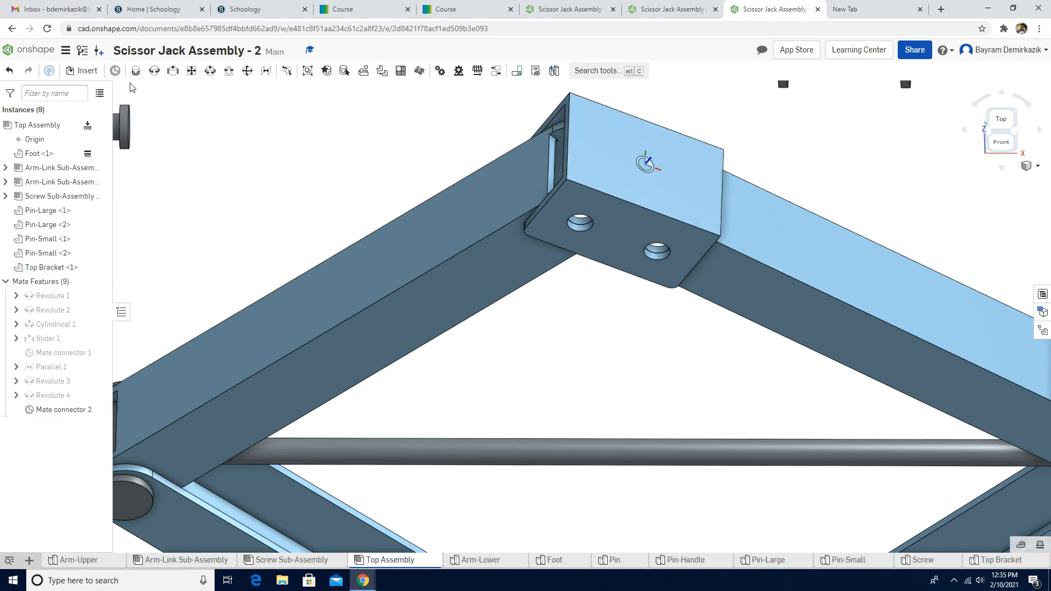
Step: Add a mate connector at the centre of the Foot's underside face
click(114, 74)
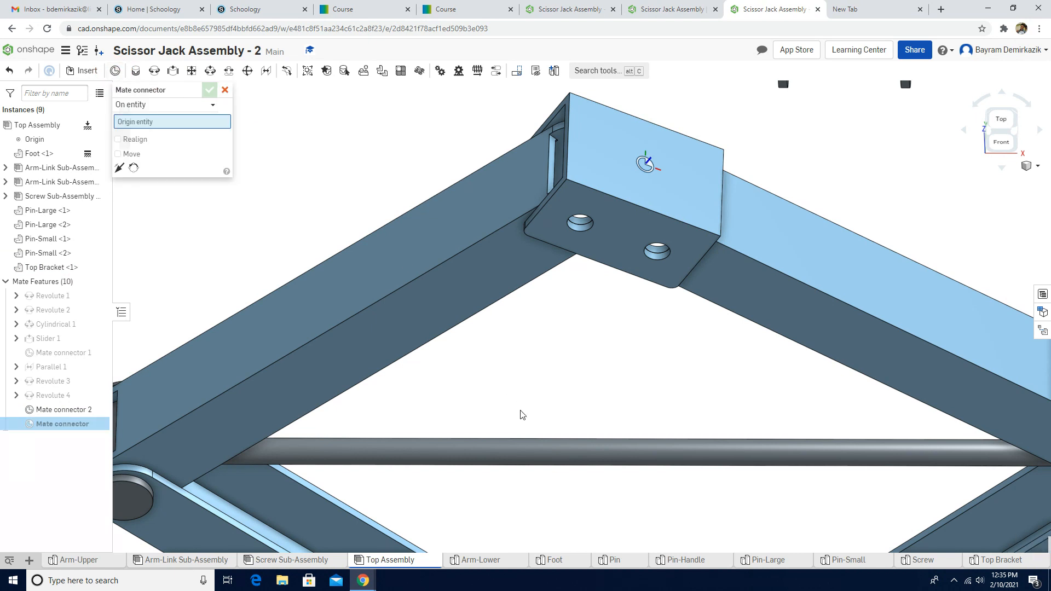
right_drag(539, 427, 525, 360)
scroll(526, 360, down, 8)
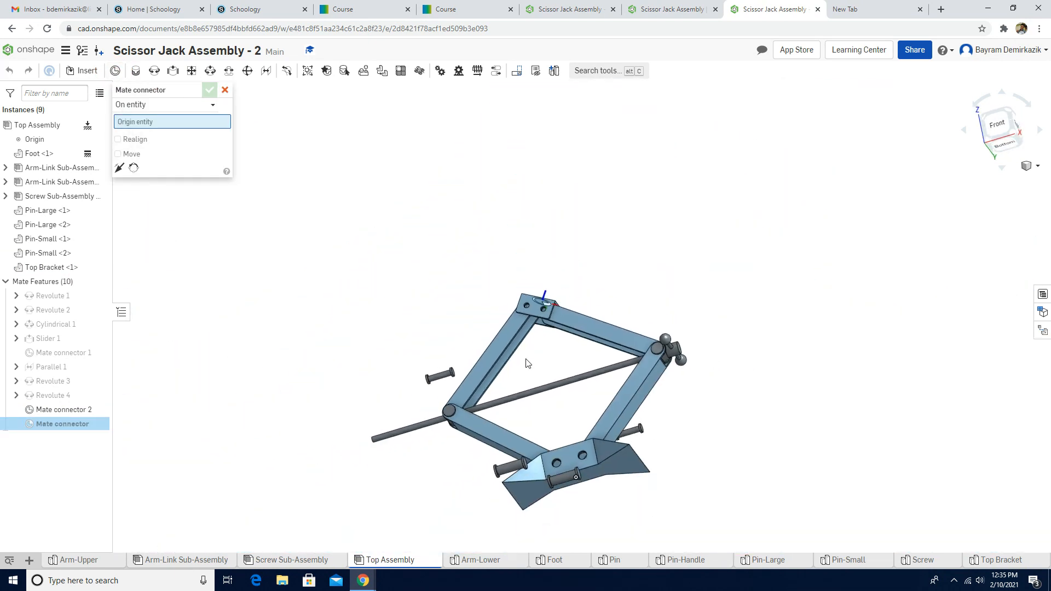
right_drag(633, 517, 609, 462)
scroll(563, 443, up, 10)
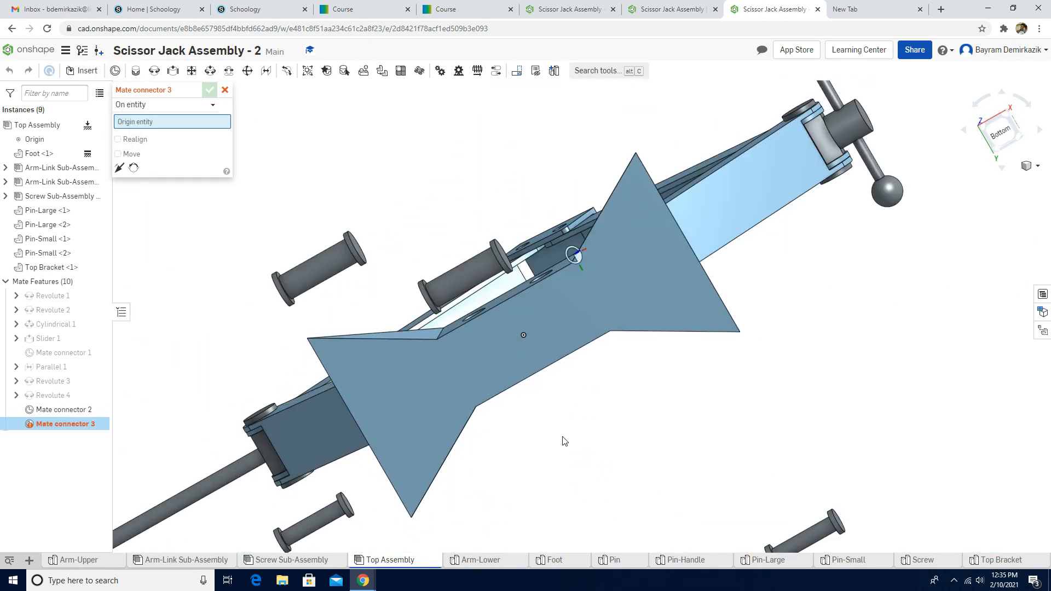
click(523, 308)
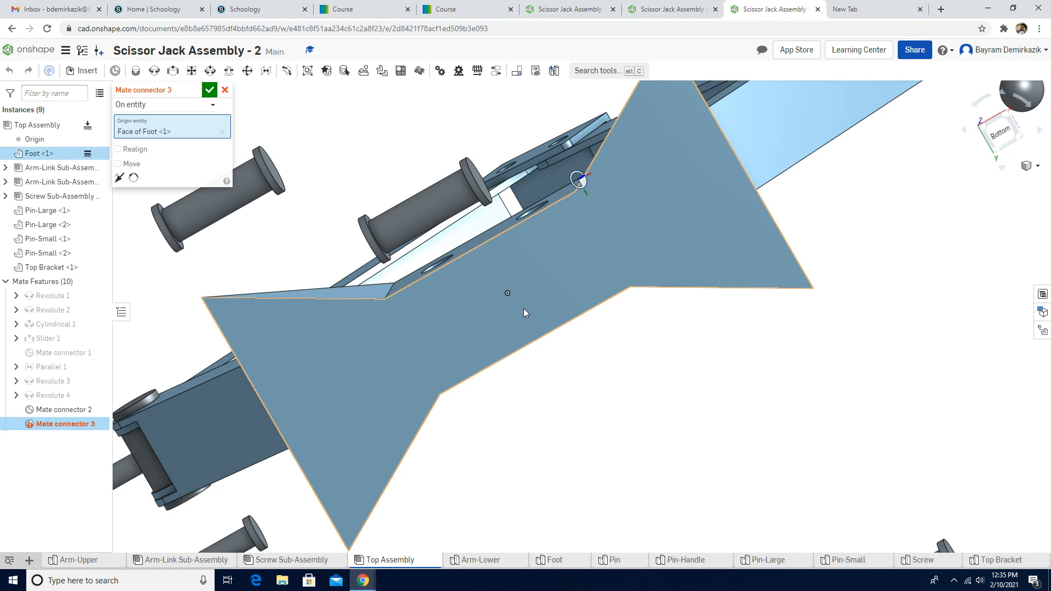
right_drag(568, 317, 586, 364)
scroll(586, 364, down, 8)
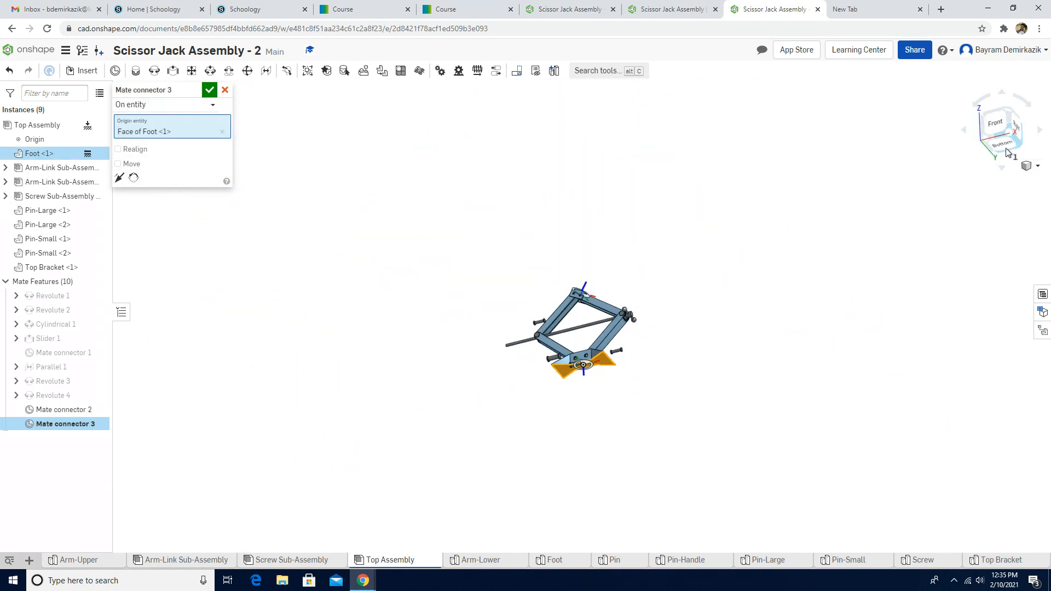
click(1027, 166)
click(1011, 180)
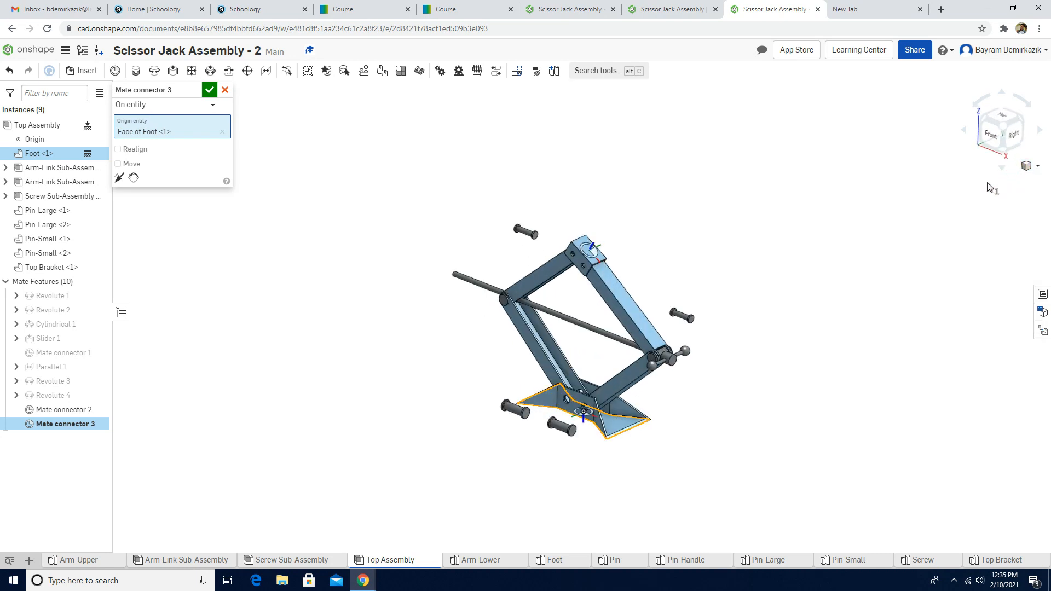
click(209, 91)
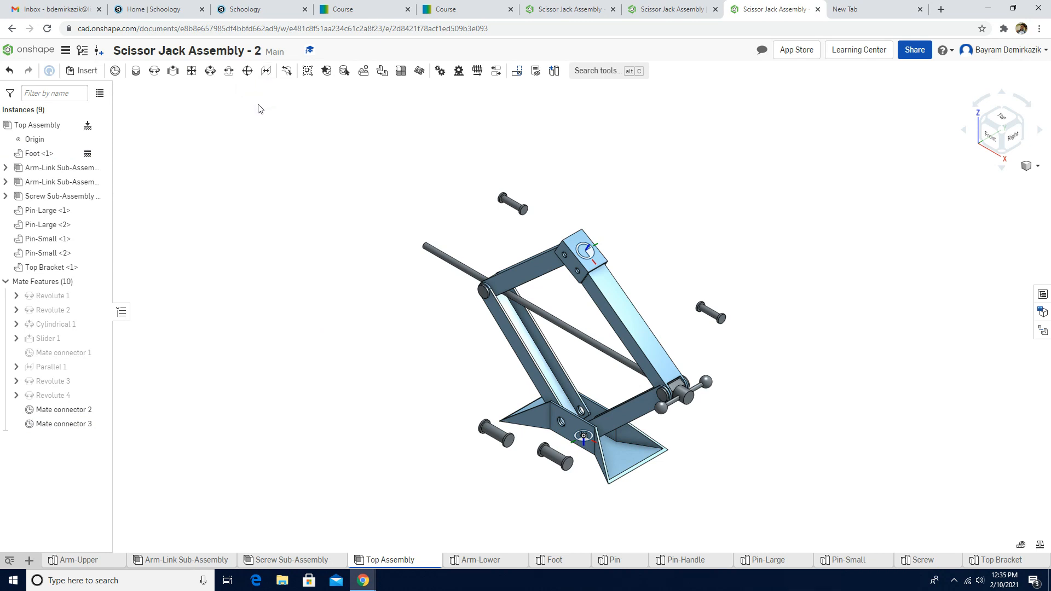
Step: Create a Parallel mate between the Top Bracket's mate connector and the mate connector on the Foot's underside
click(262, 73)
scroll(552, 273, up, 5)
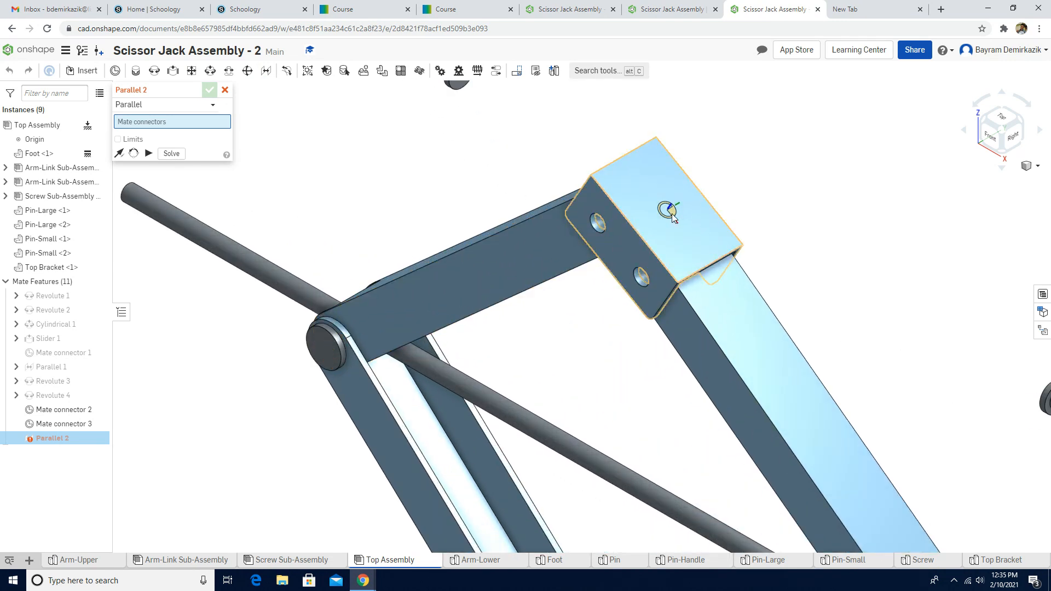
scroll(671, 215, up, 3)
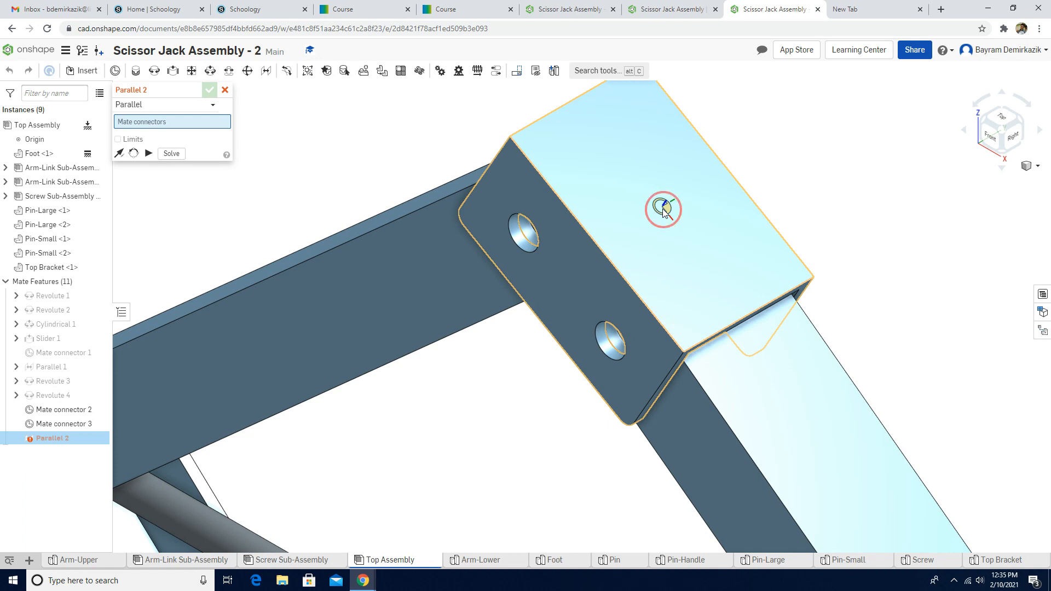
click(663, 211)
scroll(587, 306, down, 8)
right_drag(567, 420, 598, 335)
scroll(602, 438, up, 6)
right_drag(601, 405, 605, 439)
scroll(583, 387, up, 3)
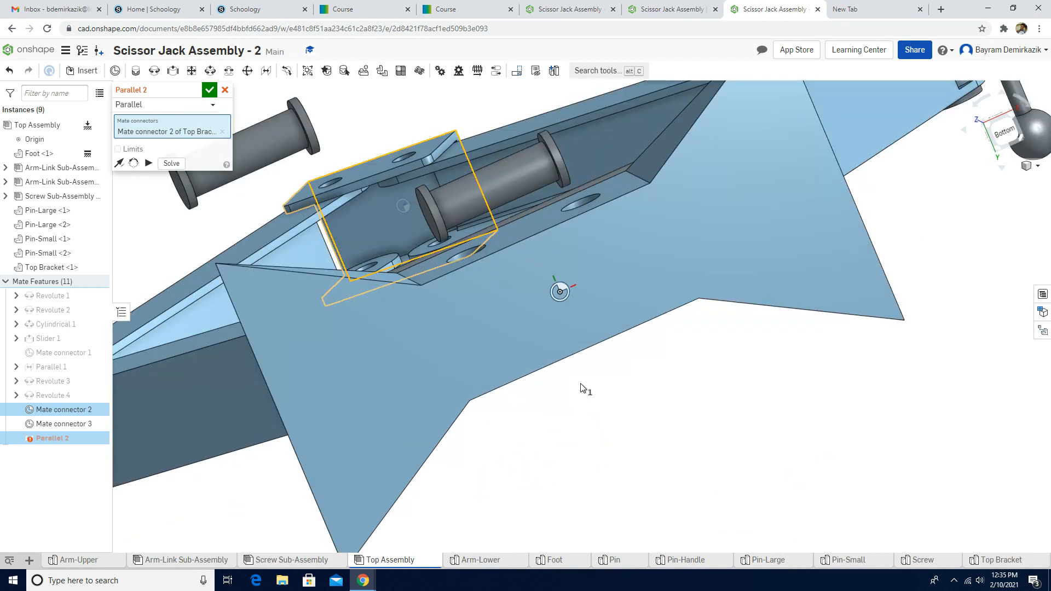
click(559, 292)
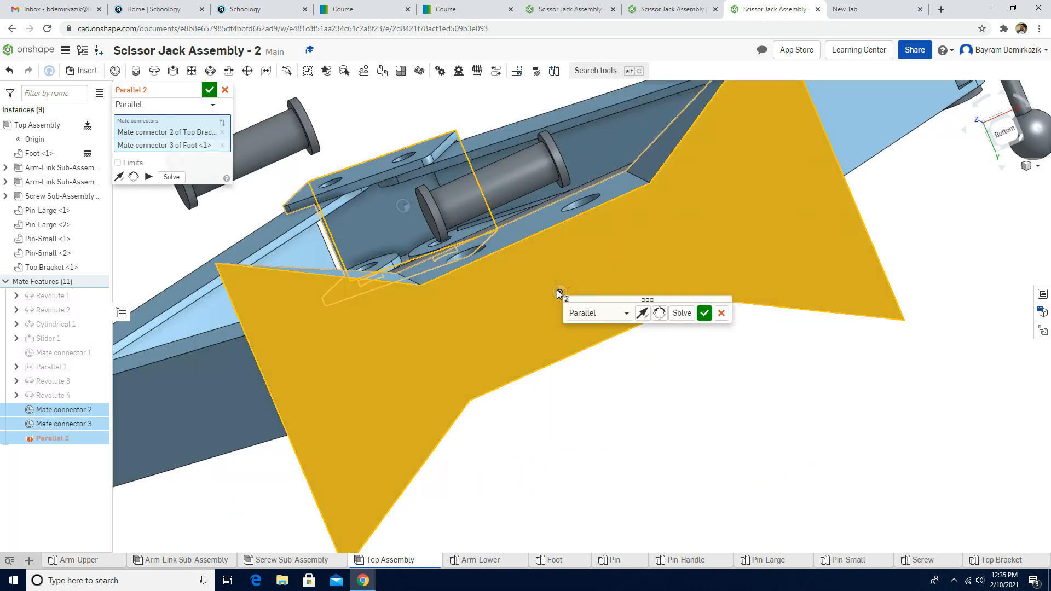
click(679, 317)
click(703, 321)
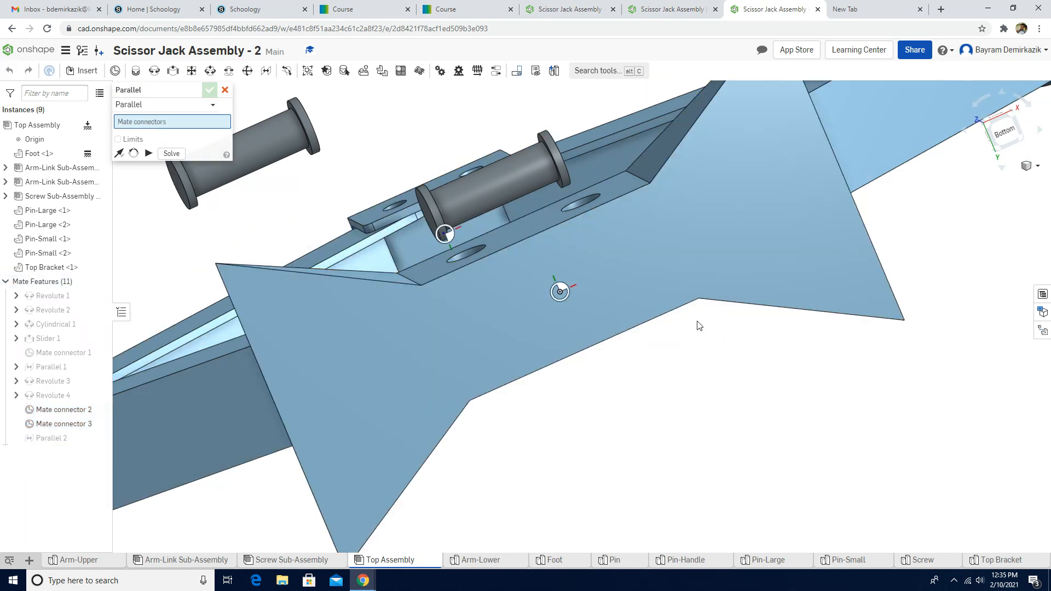
click(225, 91)
Step: Raise the Top Bracket slightly in the front view to test its motion, and hide the bracket and Foot mate connectors
click(1026, 167)
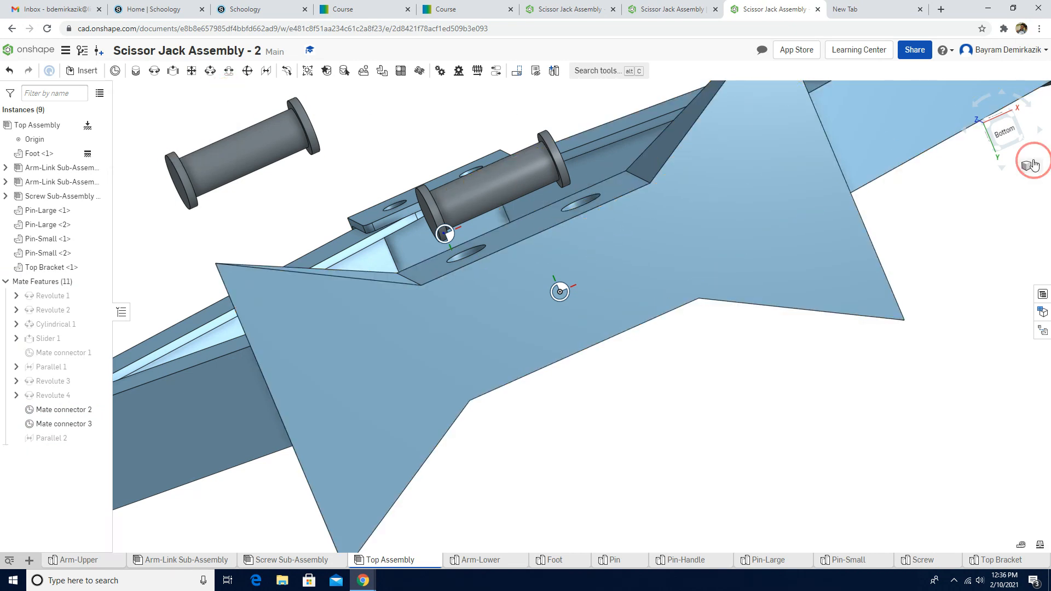
click(1018, 179)
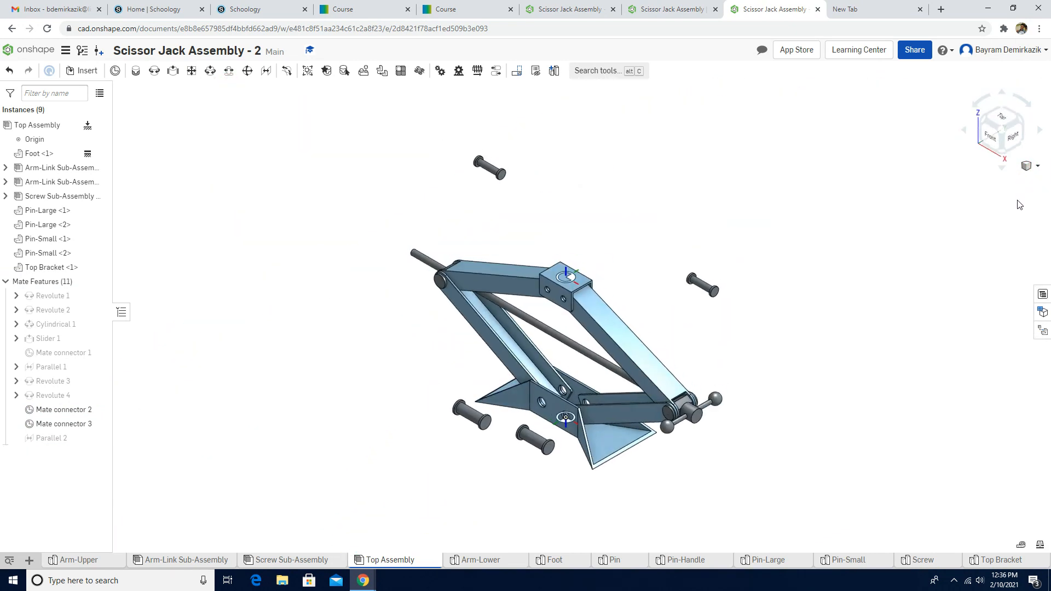
click(989, 139)
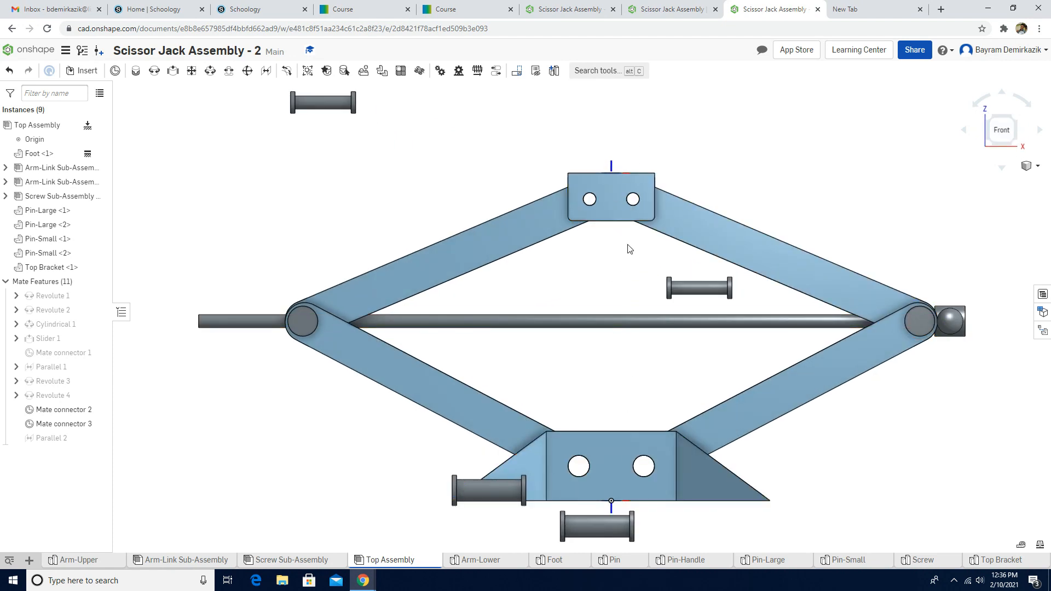
mouse_move(614, 206)
mouse_down()
mouse_move(626, 133)
mouse_move(623, 253)
mouse_move(616, 157)
mouse_move(621, 201)
mouse_up()
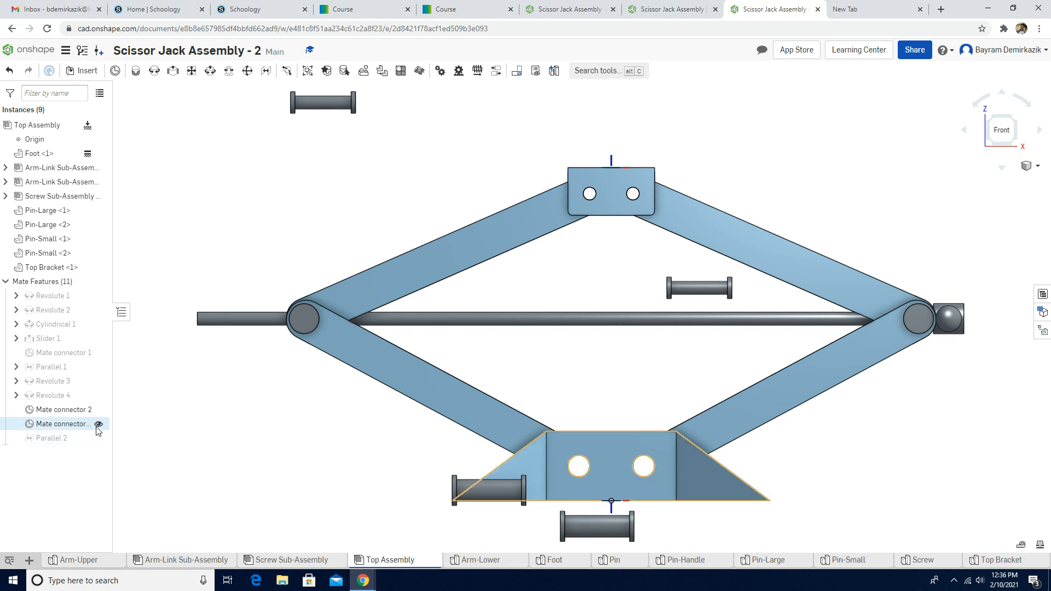
click(99, 424)
click(99, 410)
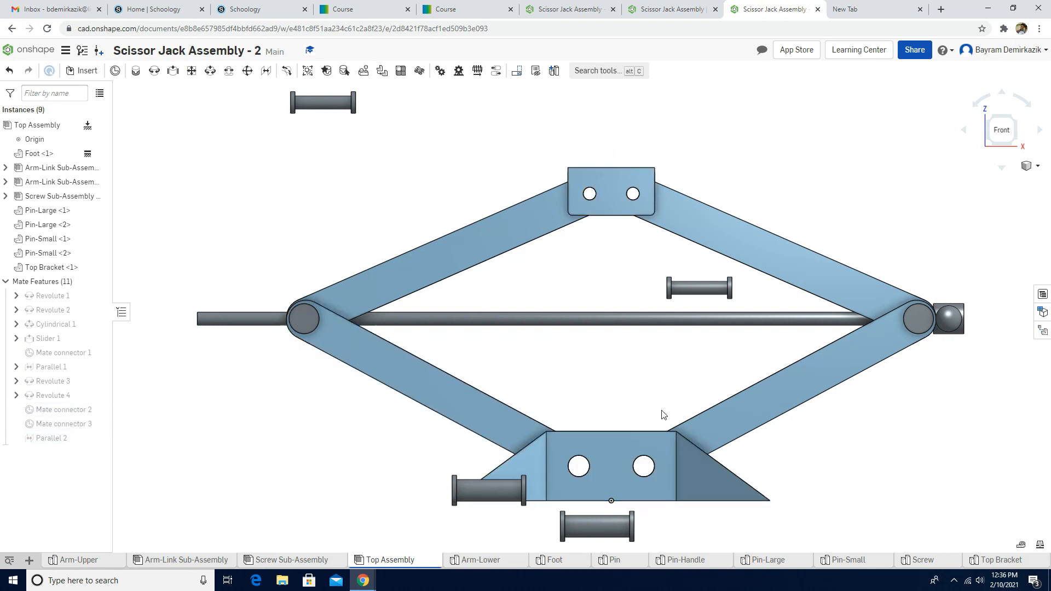
Step: In the isometric view, move the loose small pin closer above the Top Bracket
click(1029, 166)
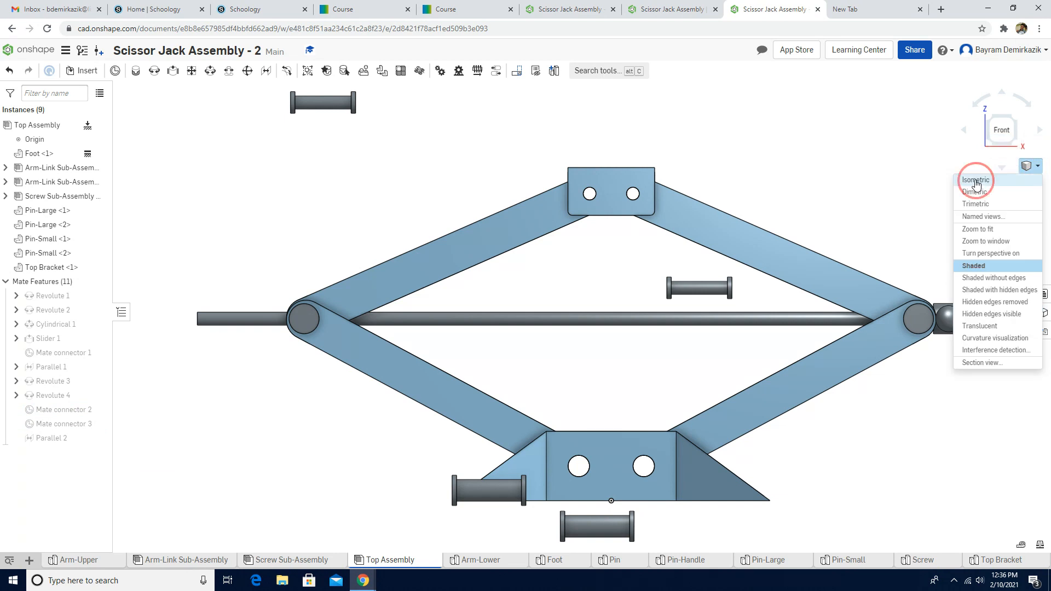
click(979, 182)
scroll(500, 484, up, 3)
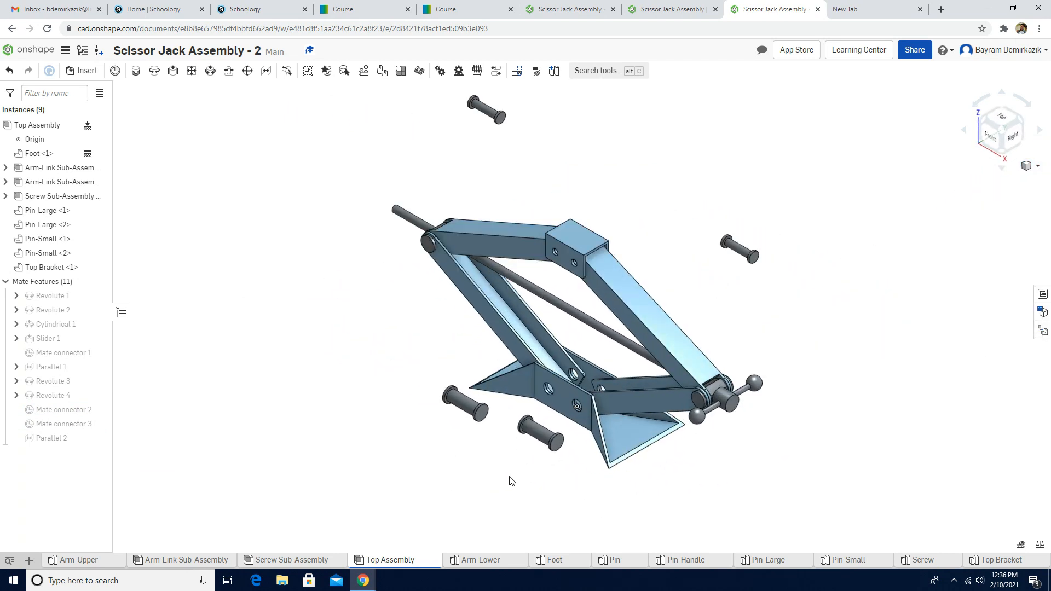
middle_drag(604, 215, 574, 340)
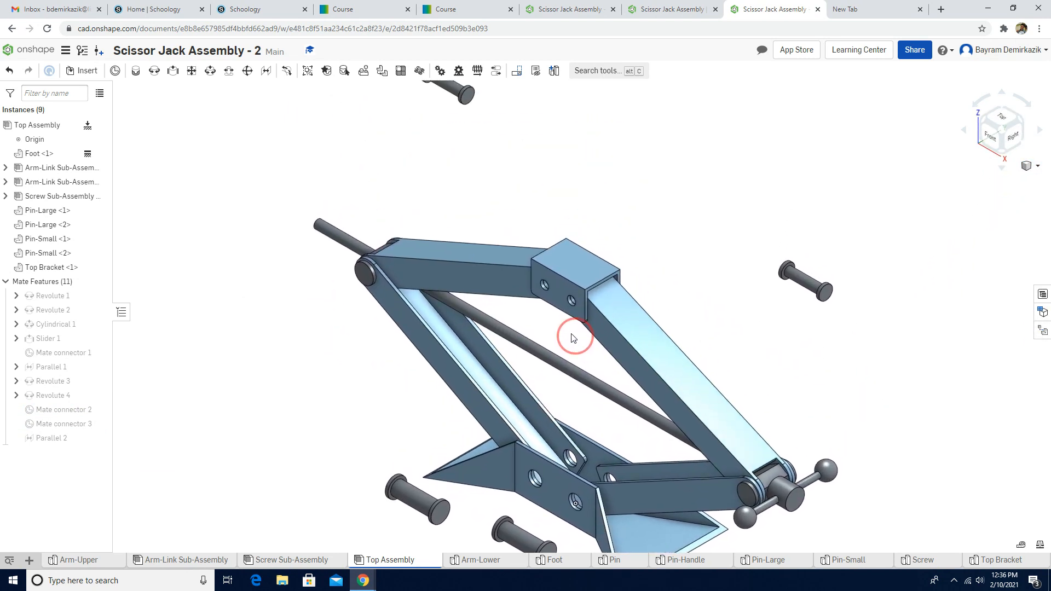
drag(448, 95, 553, 207)
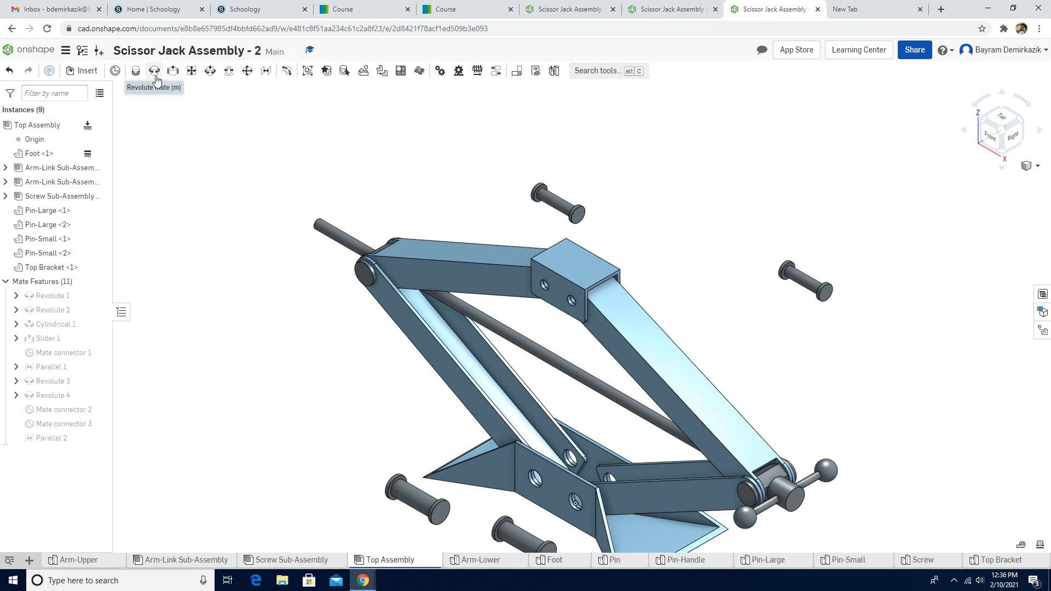
Step: Start a Cylindrical mate at the inner circular edge of the head on the small pin above the Top Bracket
click(204, 78)
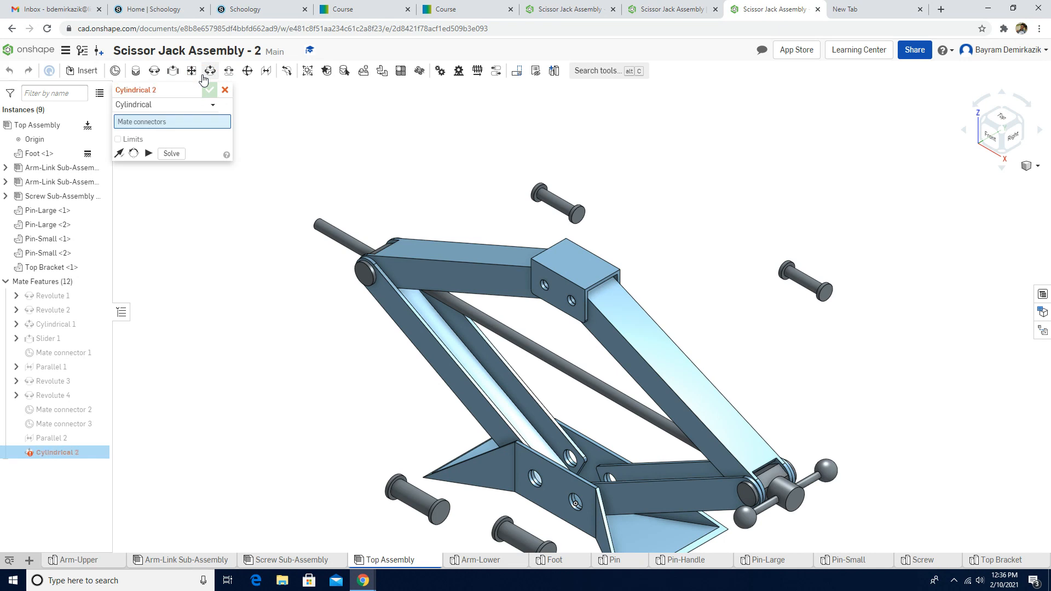
scroll(500, 206, up, 5)
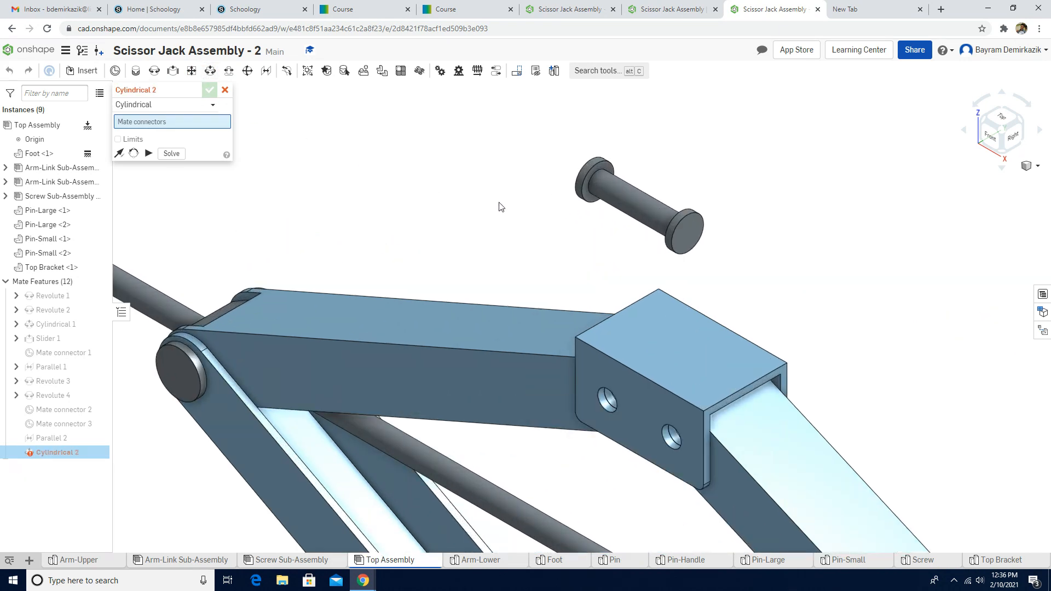
scroll(598, 216, up, 3)
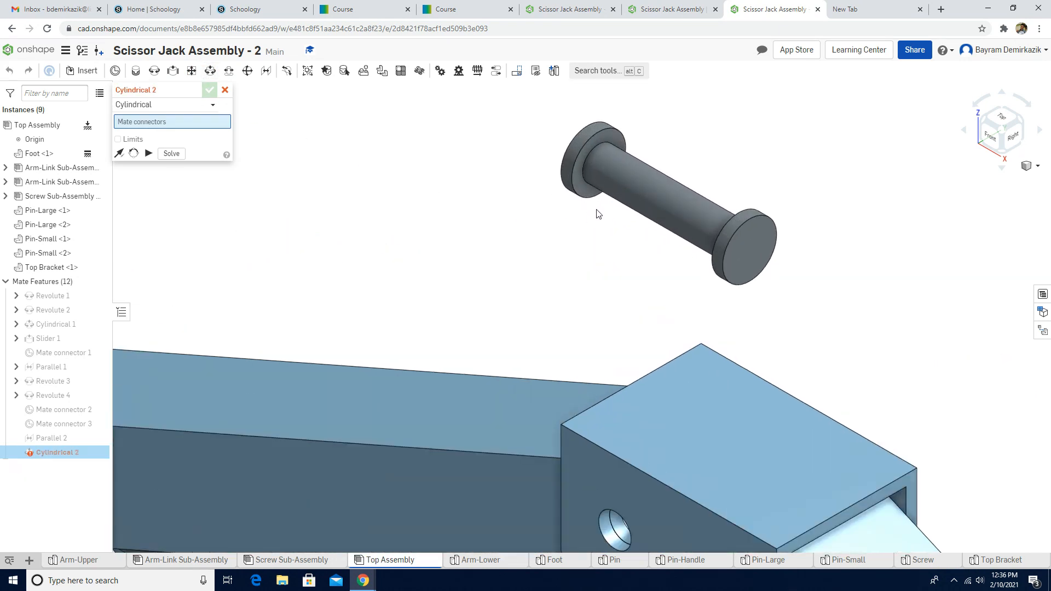
click(568, 181)
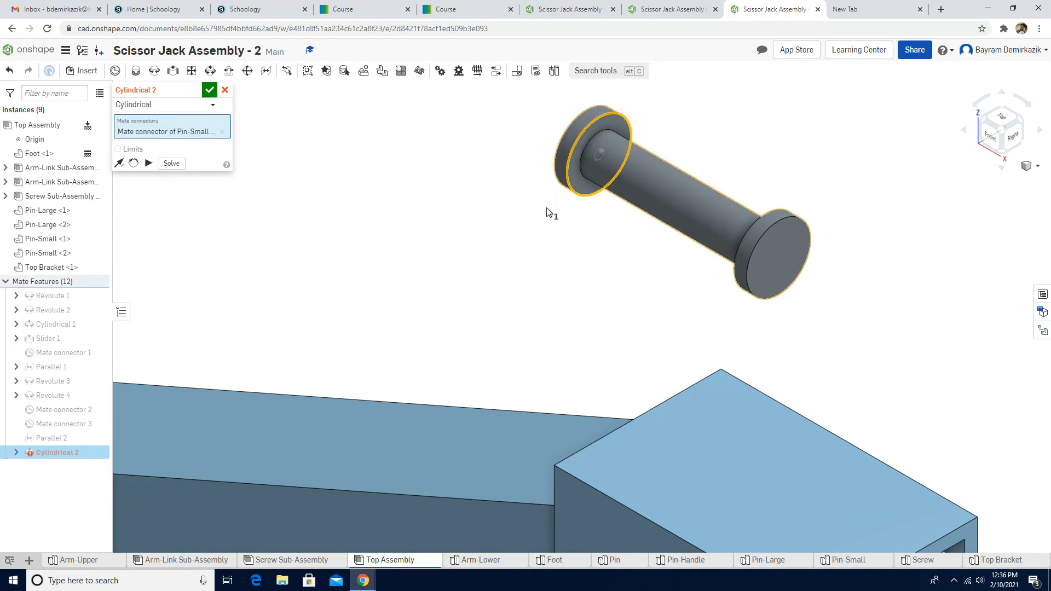
scroll(547, 213, down, 1)
scroll(547, 212, down, 8)
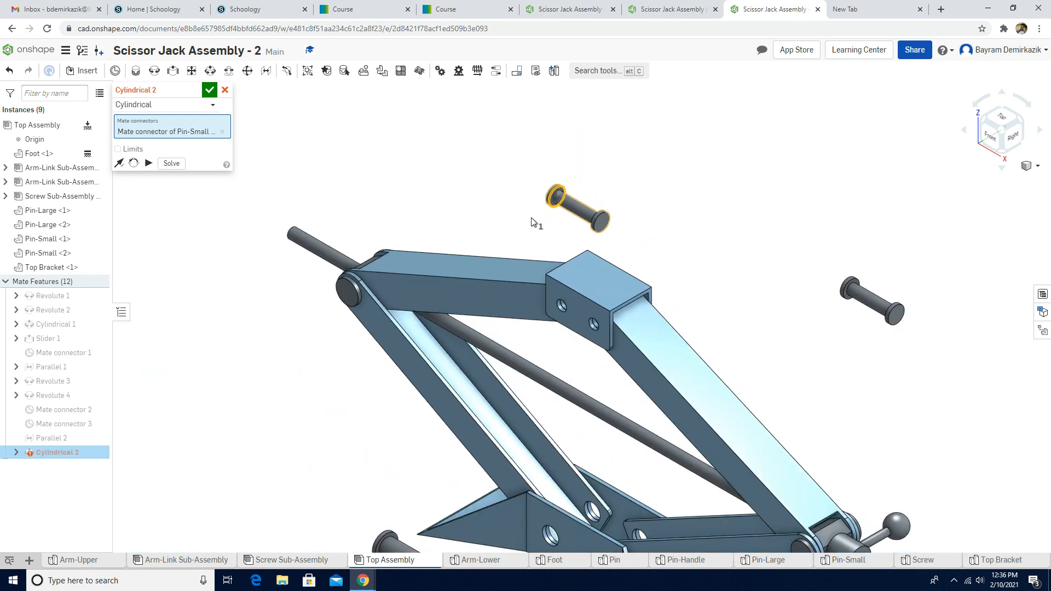
Step: Mate the small pin to the edge of the left hole in the Top Bracket's front face
scroll(550, 298, up, 6)
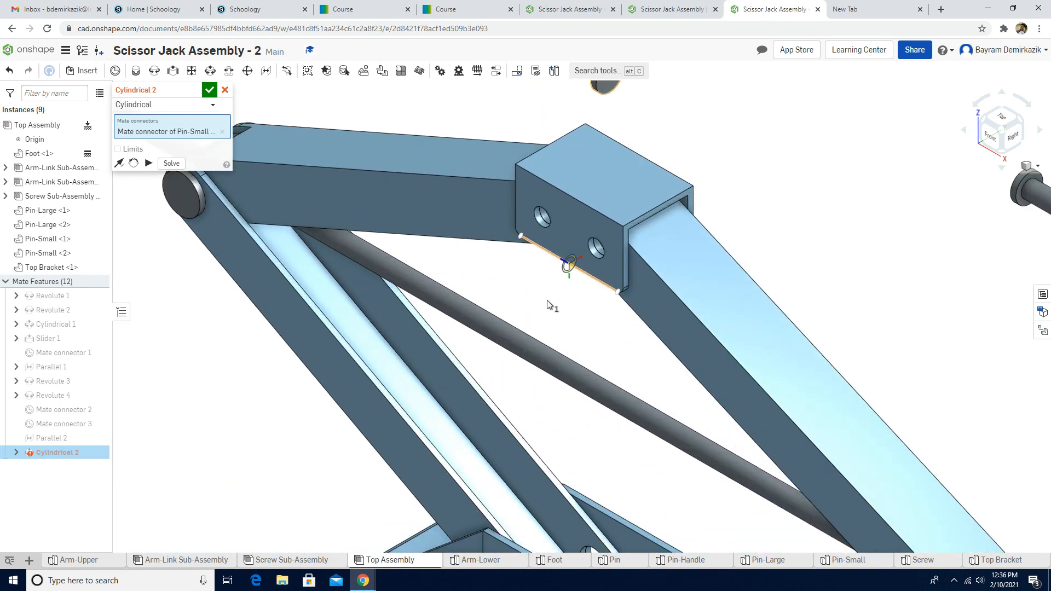
middle_drag(548, 301, 497, 365)
scroll(496, 362, up, 2)
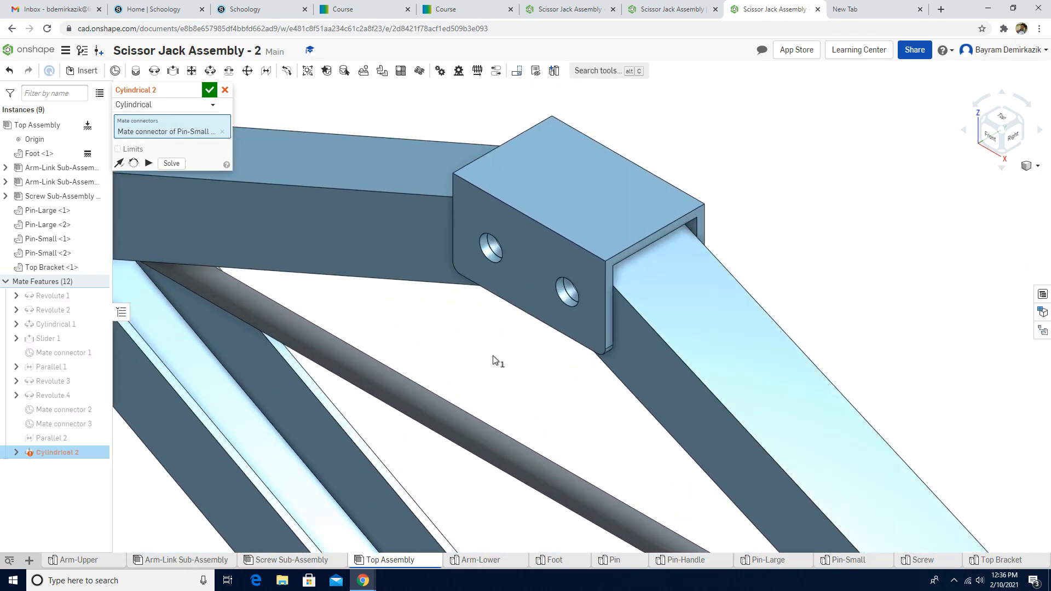
middle_drag(464, 322, 432, 381)
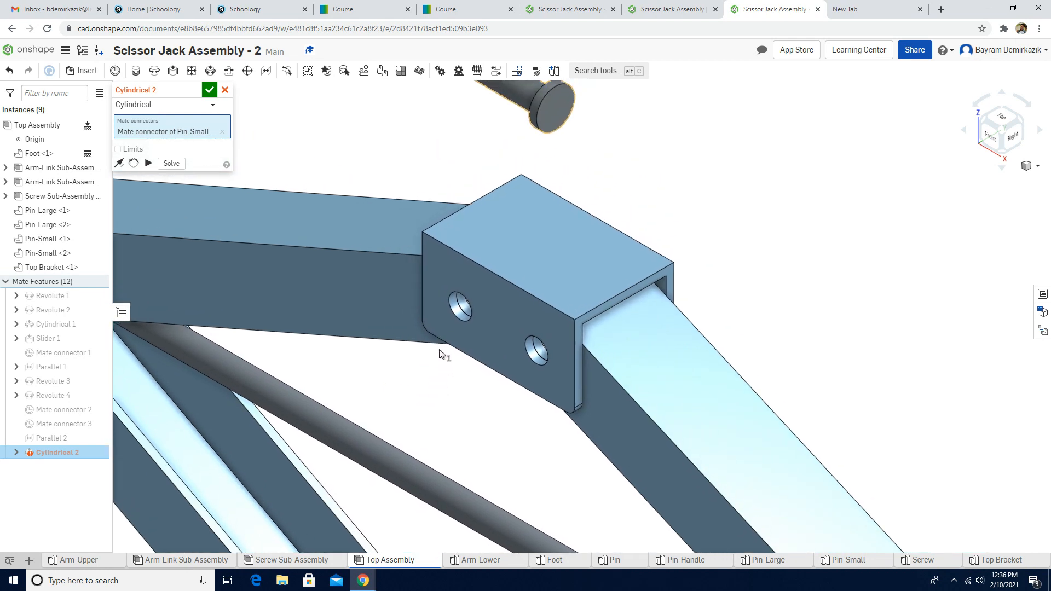
scroll(424, 295, up, 1)
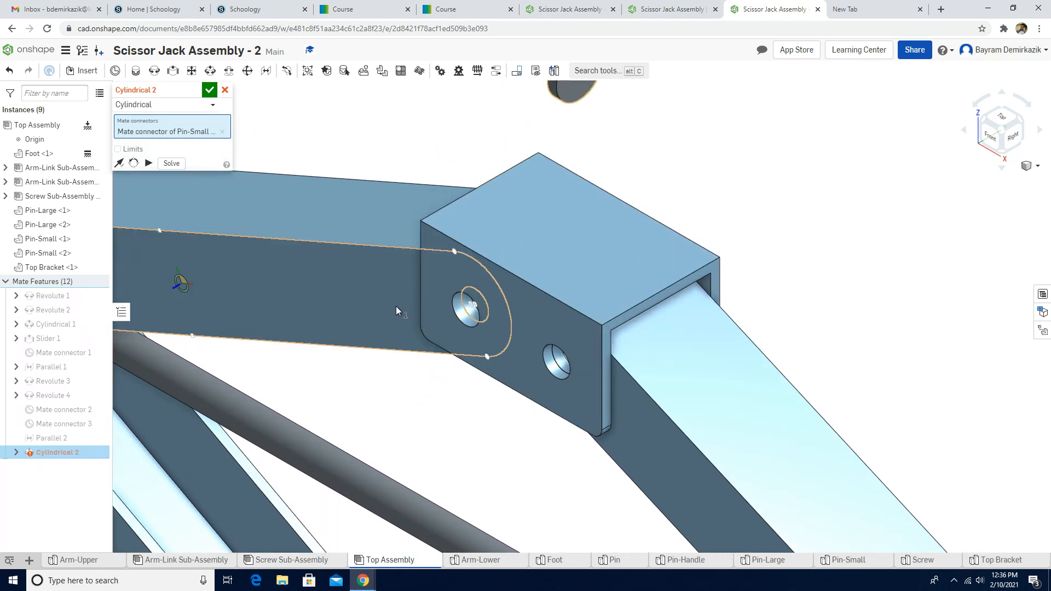
scroll(396, 307, down, 1)
scroll(413, 327, down, 3)
scroll(437, 343, up, 5)
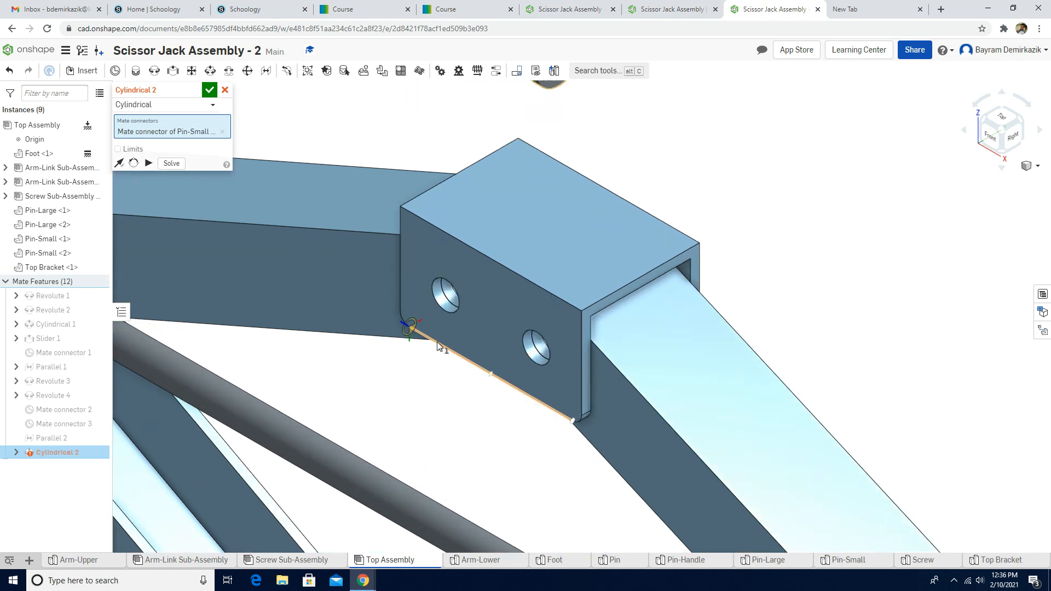
scroll(436, 344, up, 2)
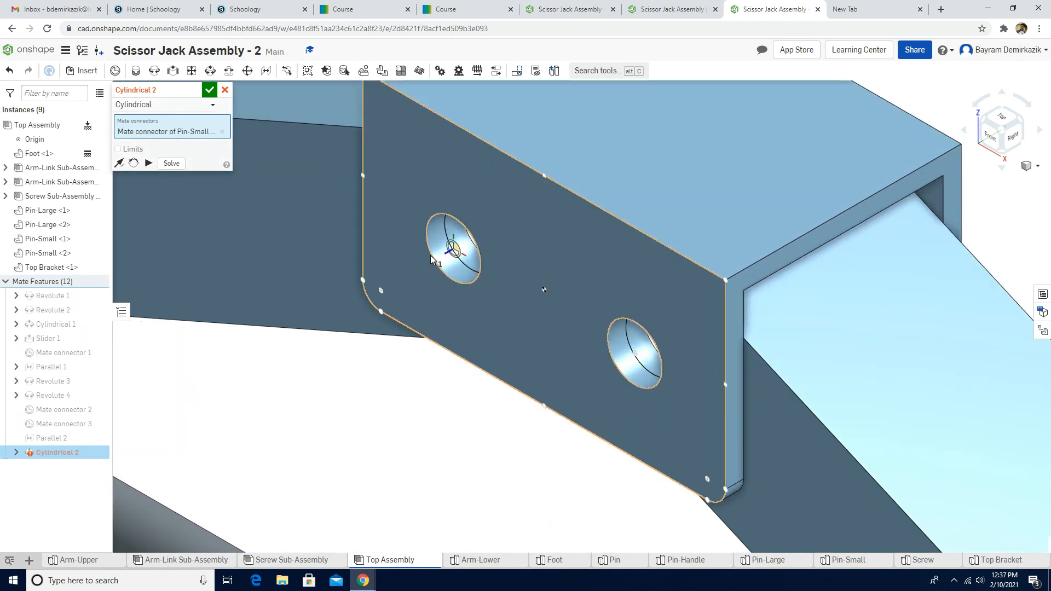
scroll(430, 255, up, 4)
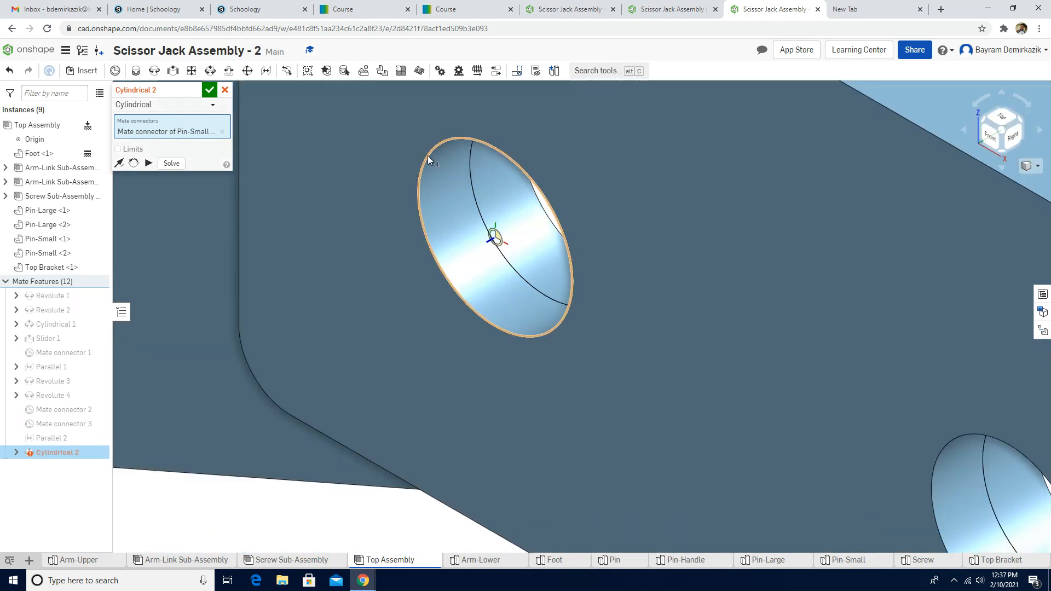
click(422, 225)
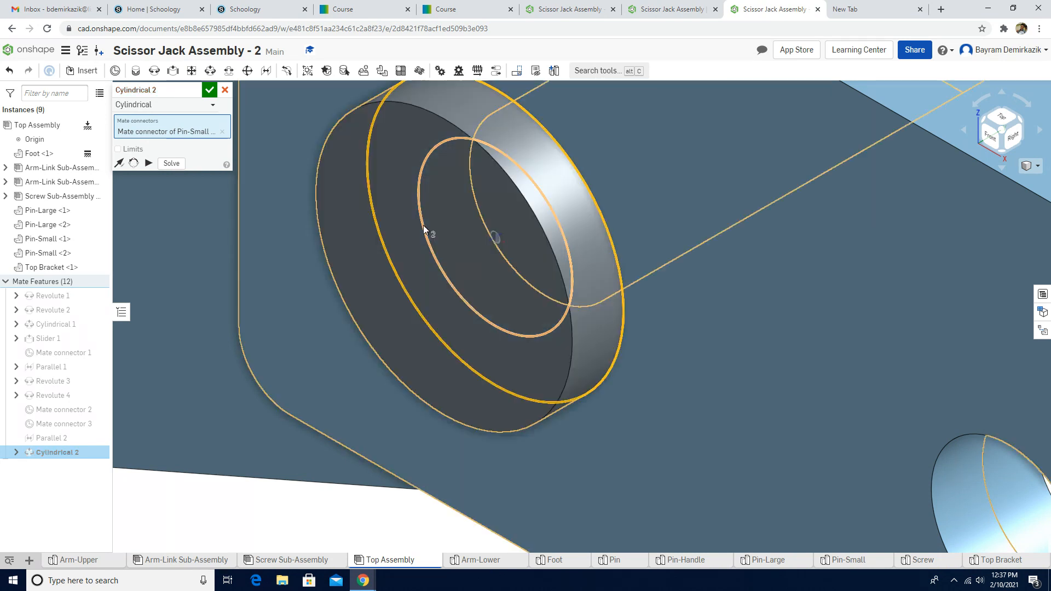
Step: Animate the cylindrical mate to check how the small pin moves in the bracket hole
scroll(422, 233, down, 8)
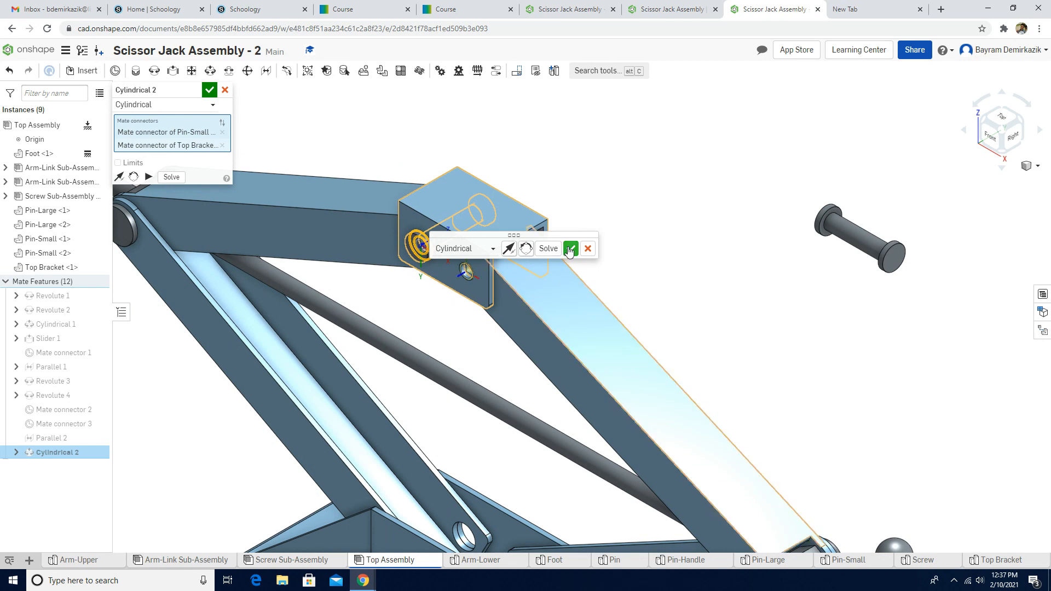
click(134, 177)
click(148, 177)
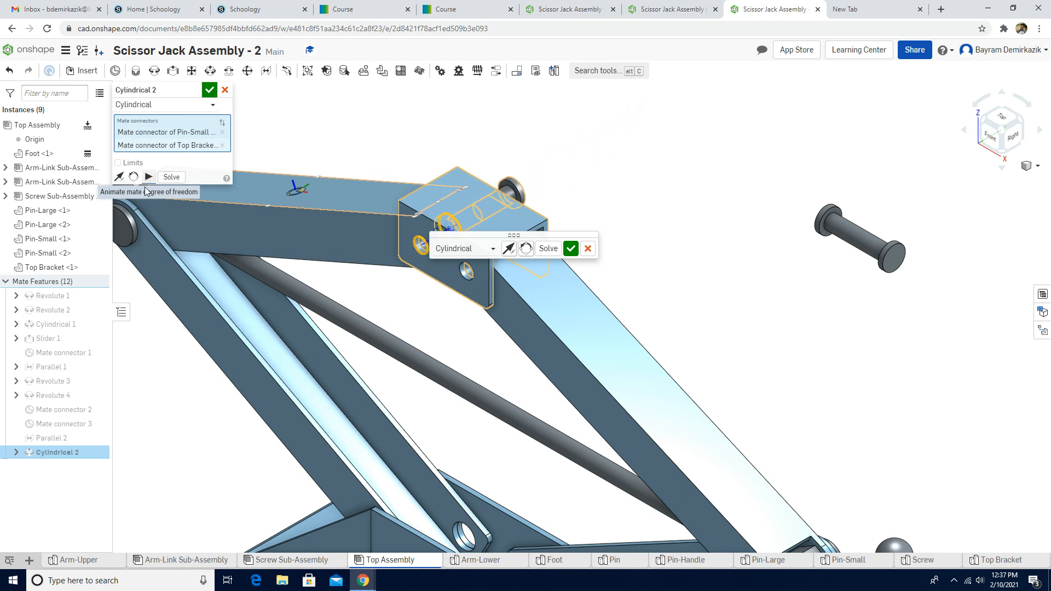
Step: Limit the pin's cylindrical mate to a Z minimum and maximum of 0 mm, animate it, and accept the mate
click(118, 163)
click(189, 176)
text(0)
click(199, 191)
text(0)
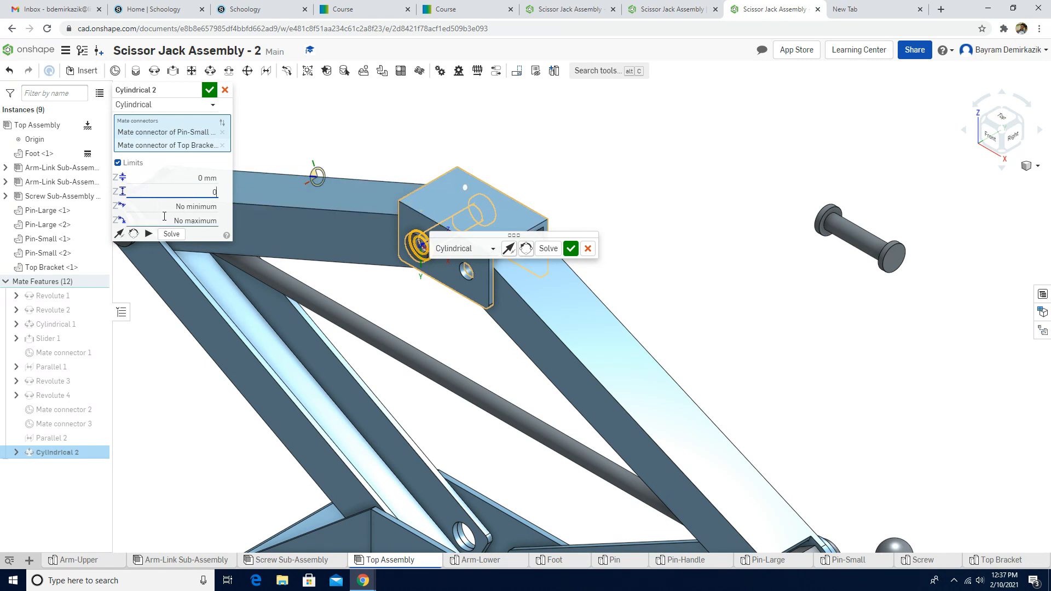
click(148, 235)
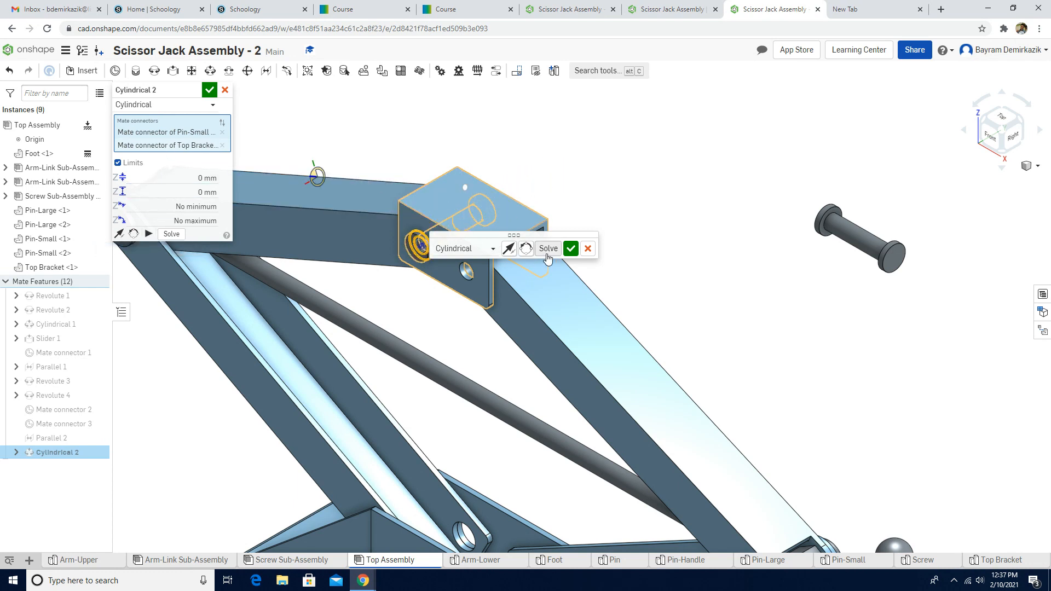
click(146, 235)
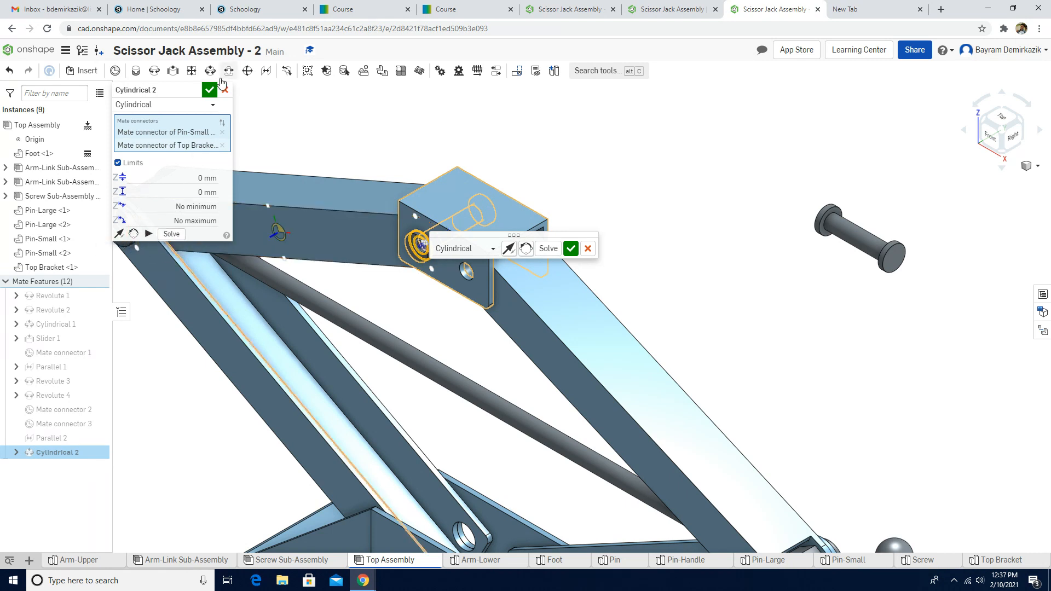
click(209, 90)
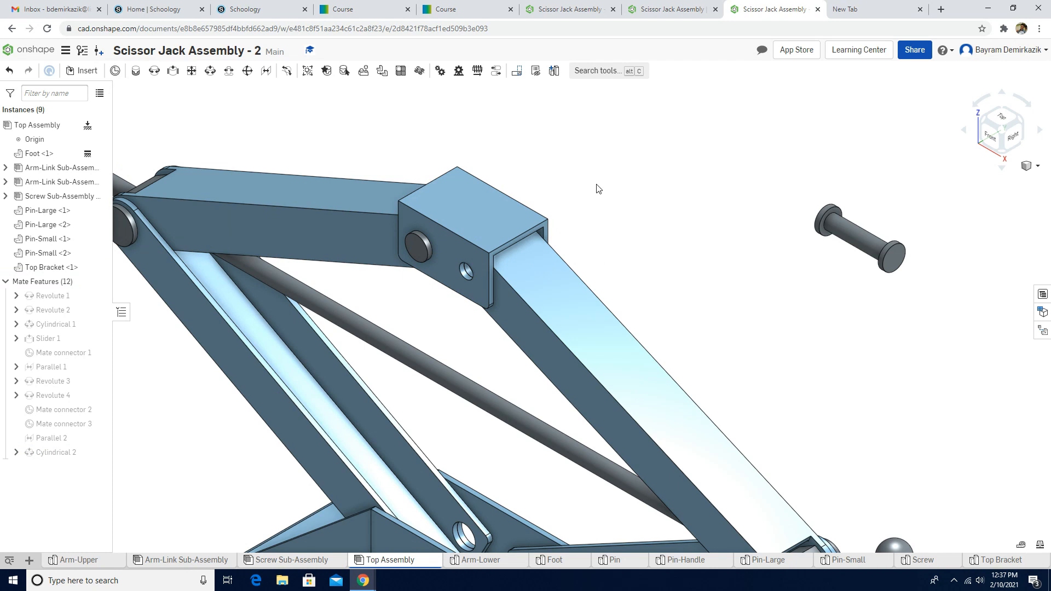
Step: Start another Cylindrical mate at the inner circular edge of the head on the remaining loose small pin
click(208, 72)
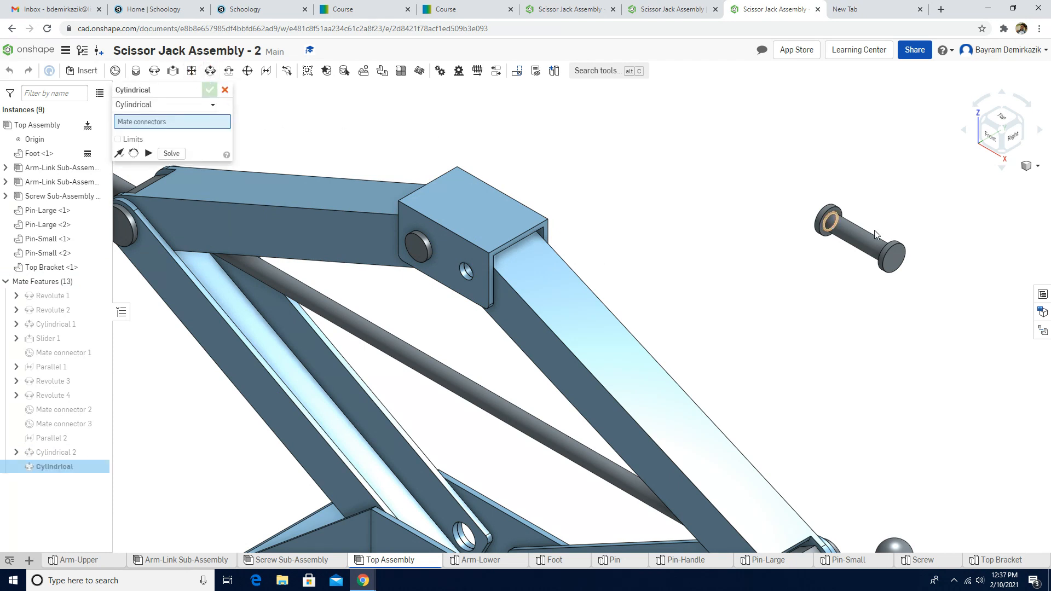
scroll(823, 263, up, 3)
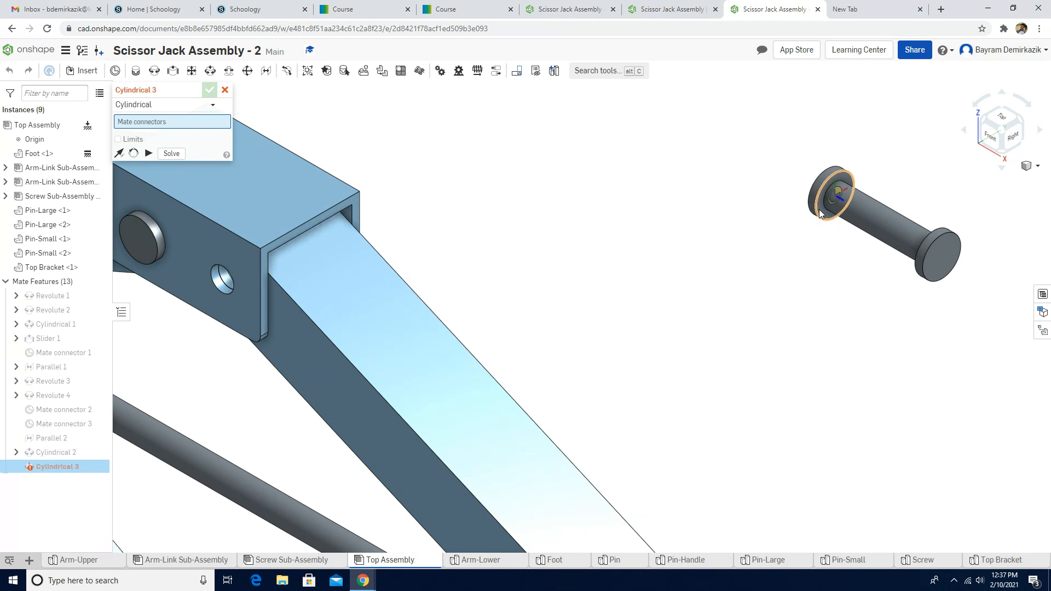
scroll(817, 213, up, 3)
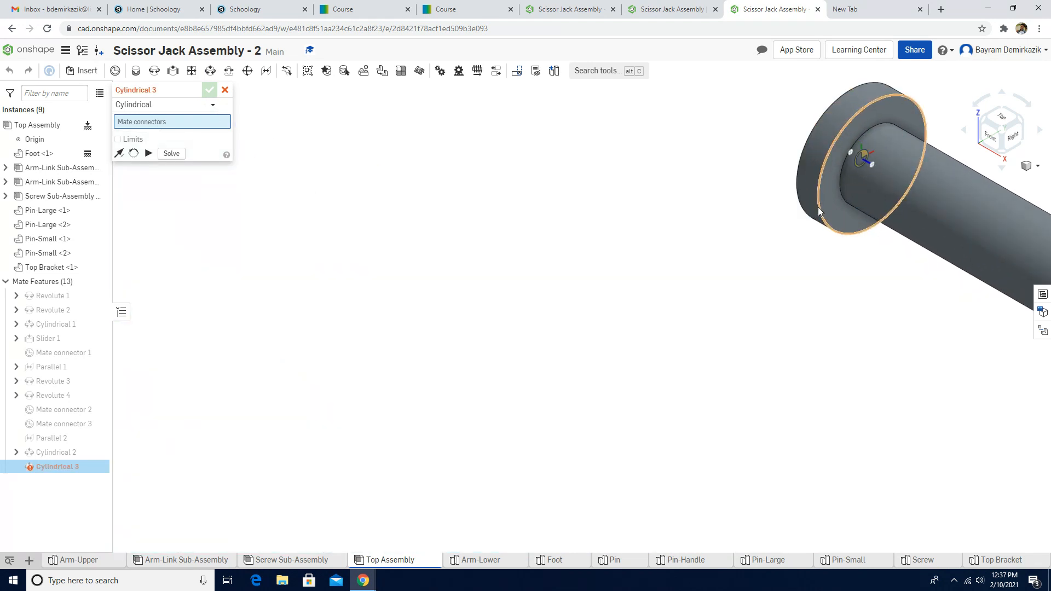
click(818, 210)
scroll(432, 232, down, 5)
scroll(321, 250, down, 3)
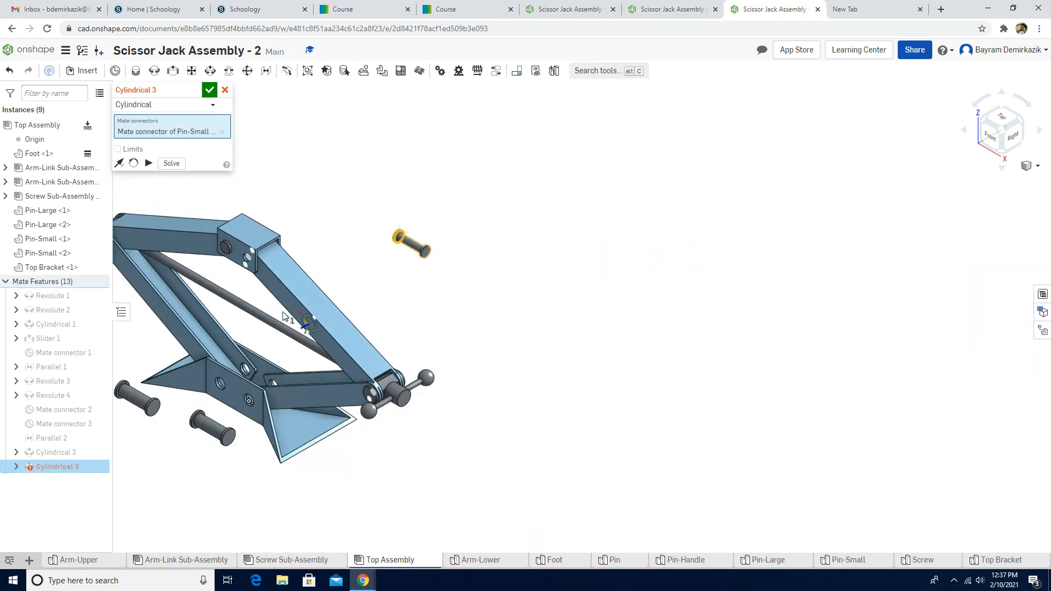
Step: Mate the second small pin to the edge of the right hole in the Top Bracket's front face
scroll(283, 310, up, 6)
middle_drag(202, 275, 341, 374)
scroll(341, 374, up, 1)
scroll(341, 374, up, 2)
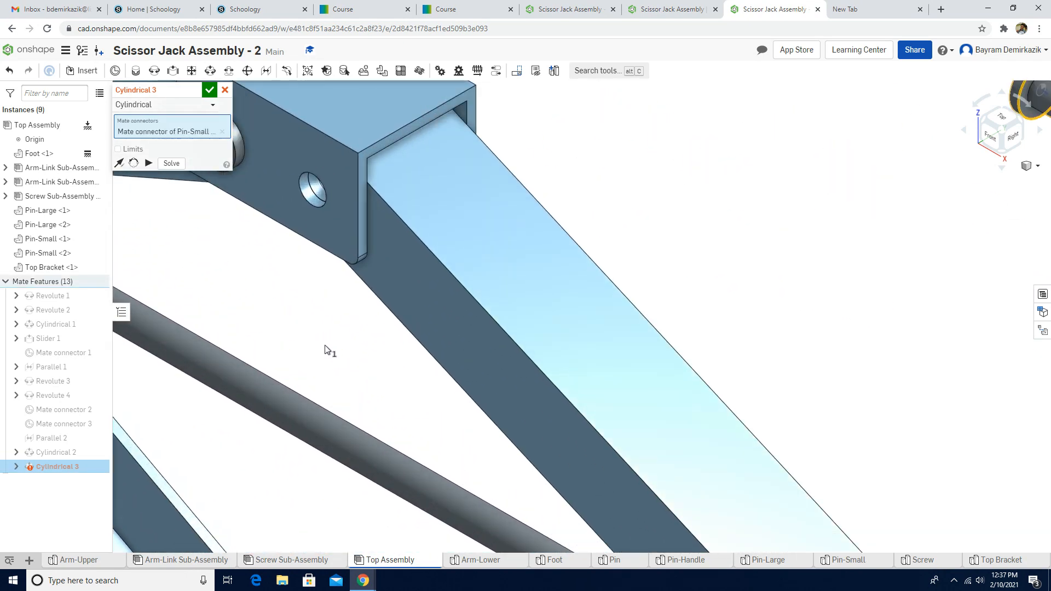
middle_drag(310, 329, 355, 392)
scroll(355, 392, up, 1)
scroll(337, 242, up, 4)
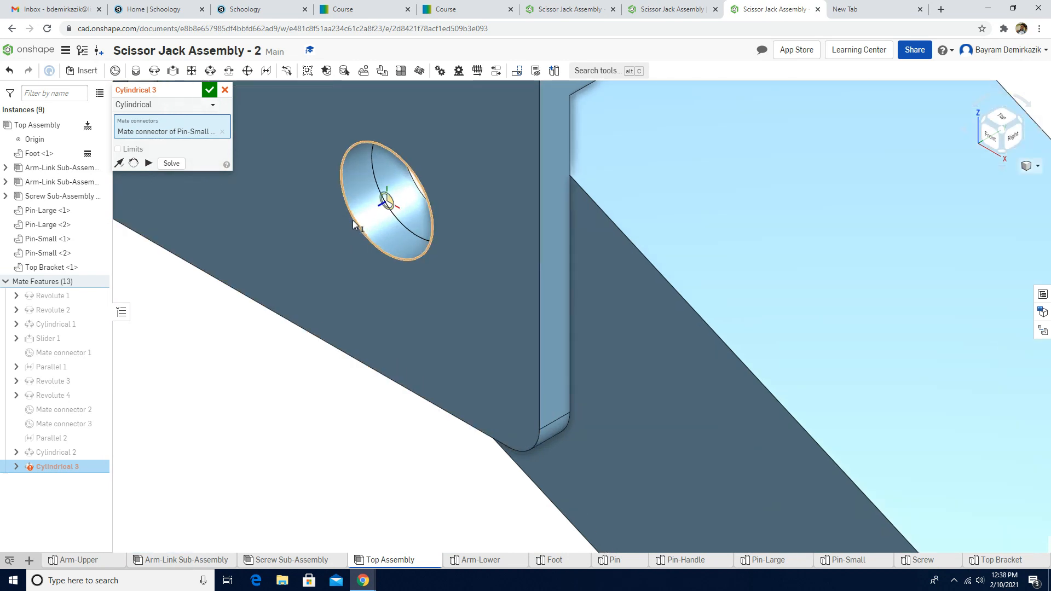
click(352, 220)
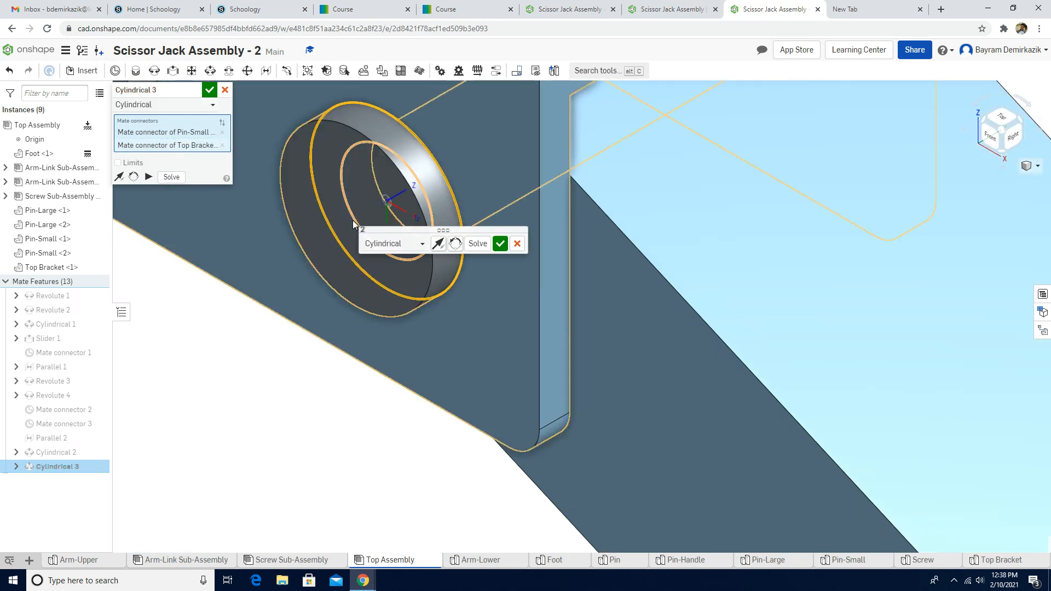
scroll(481, 268, down, 4)
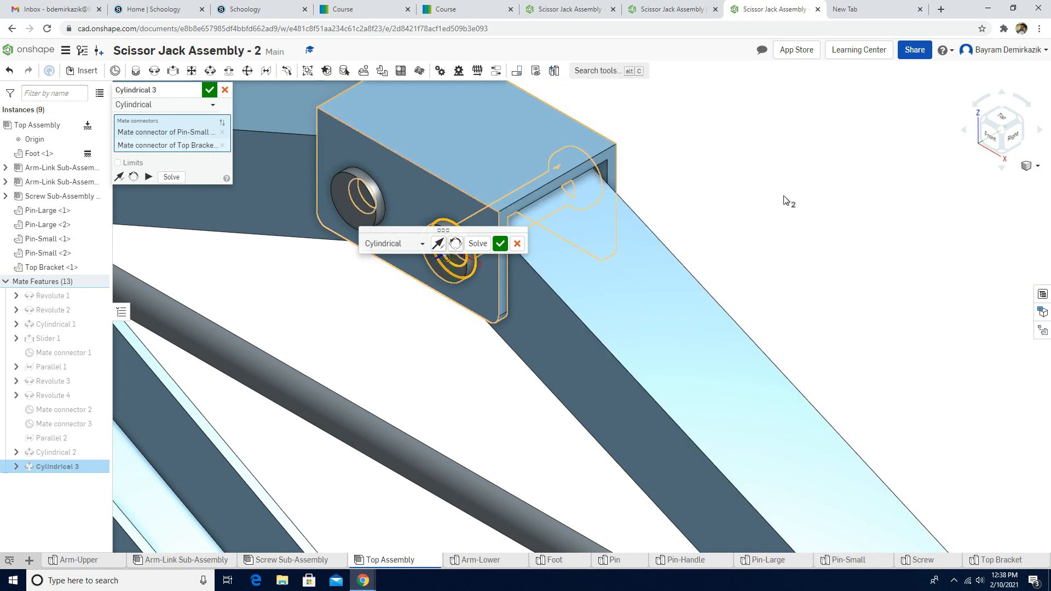
Step: Test the second pin's flipped direction and restore it, then accept its mate with Z minimum and maximum limits of 0 mm
click(437, 245)
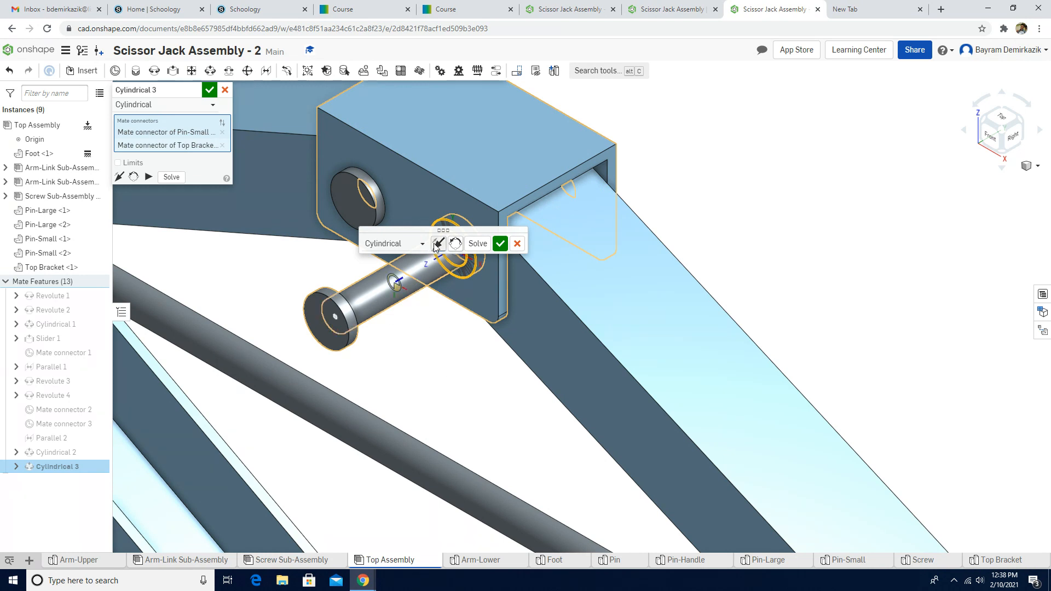
click(437, 246)
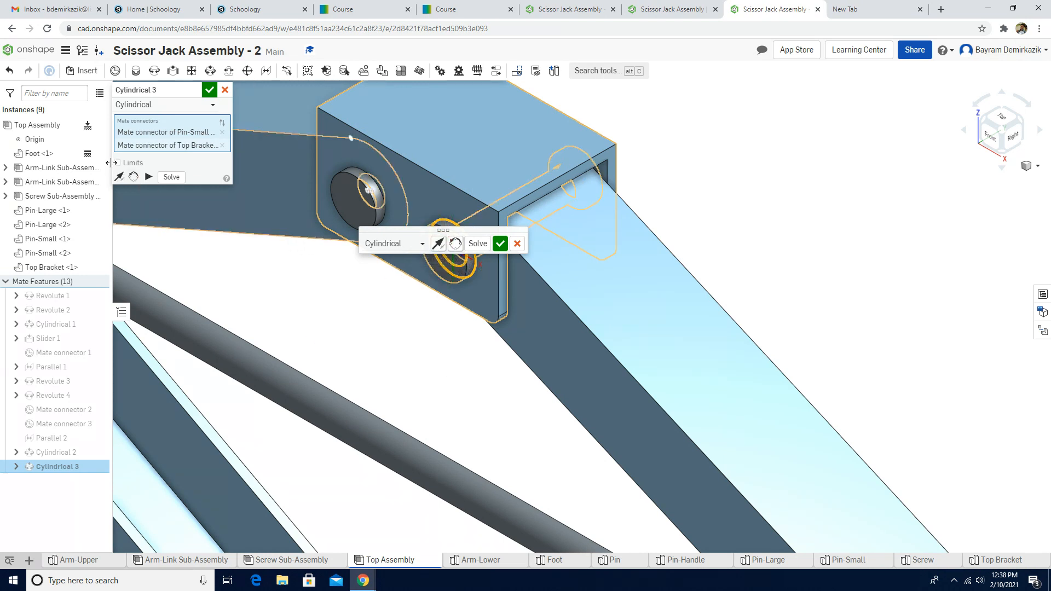
click(118, 163)
click(201, 183)
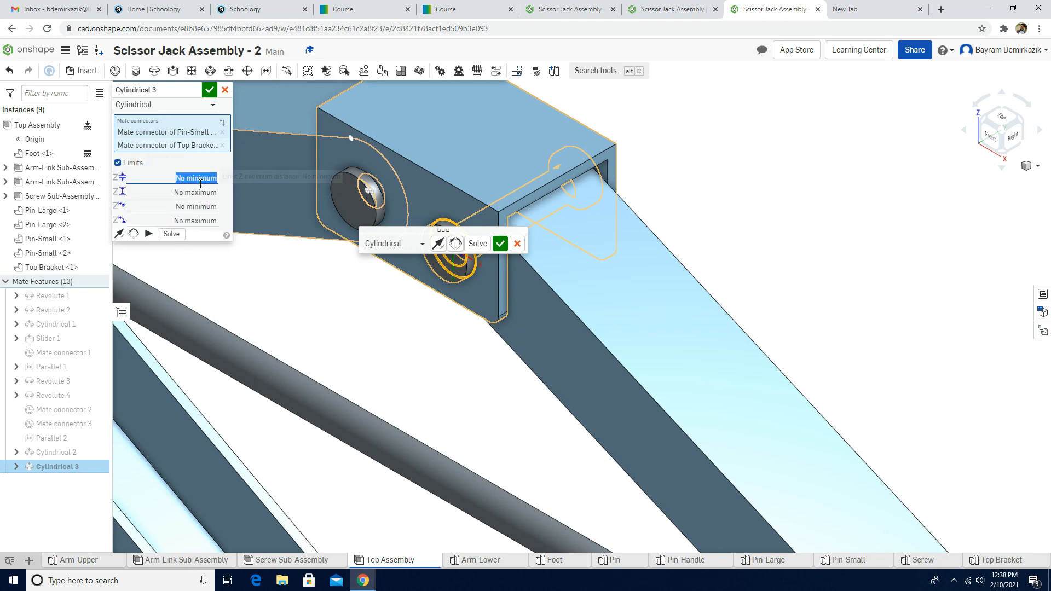
text(0)
click(199, 192)
text(0)
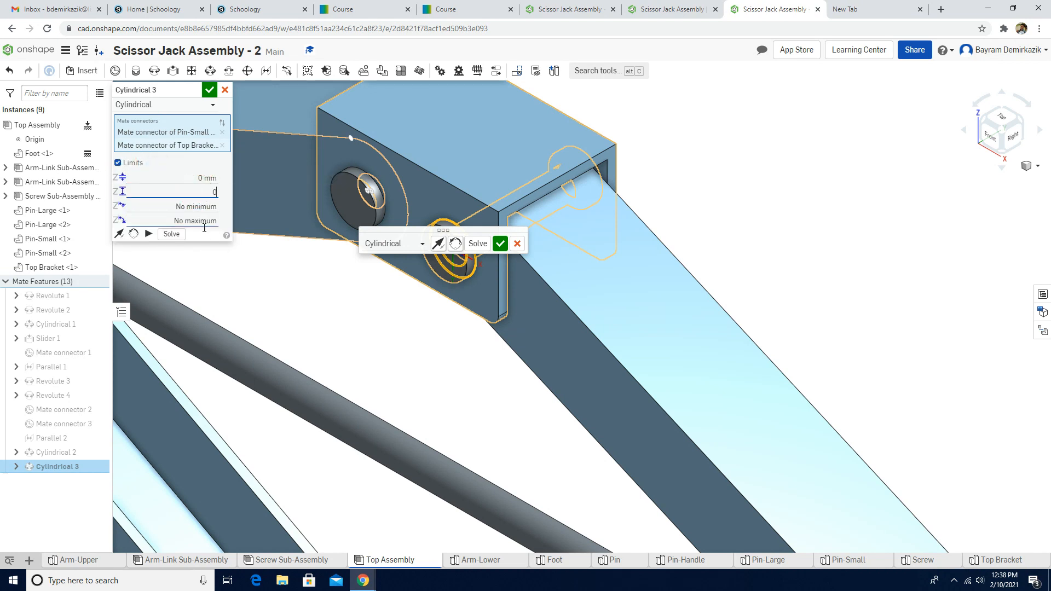
click(209, 91)
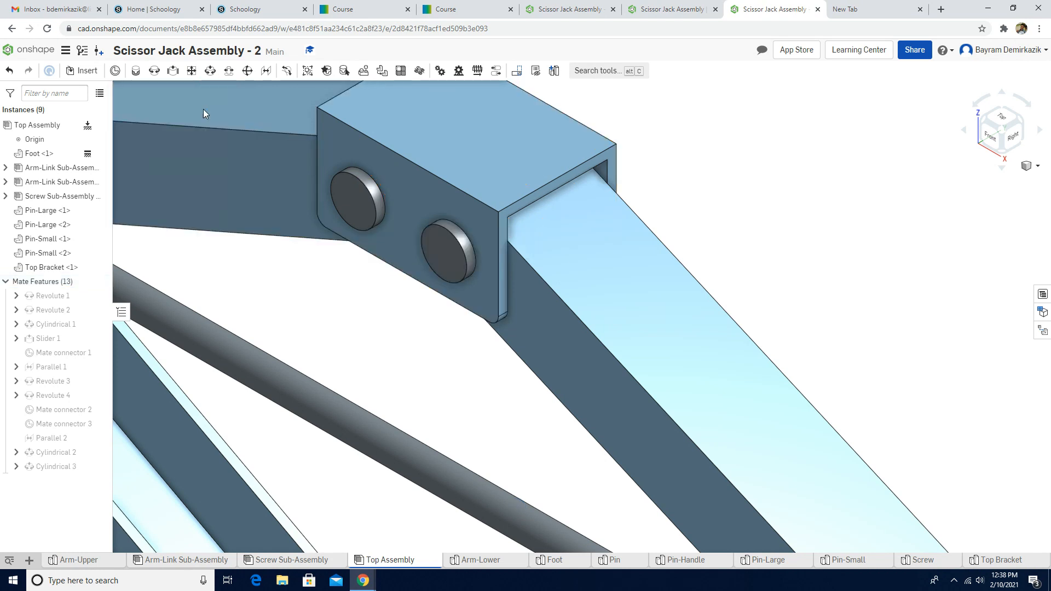
Step: Raise the Top Bracket slightly in the front view to test the jack's motion with both small pins, and return to the isometric view
click(991, 144)
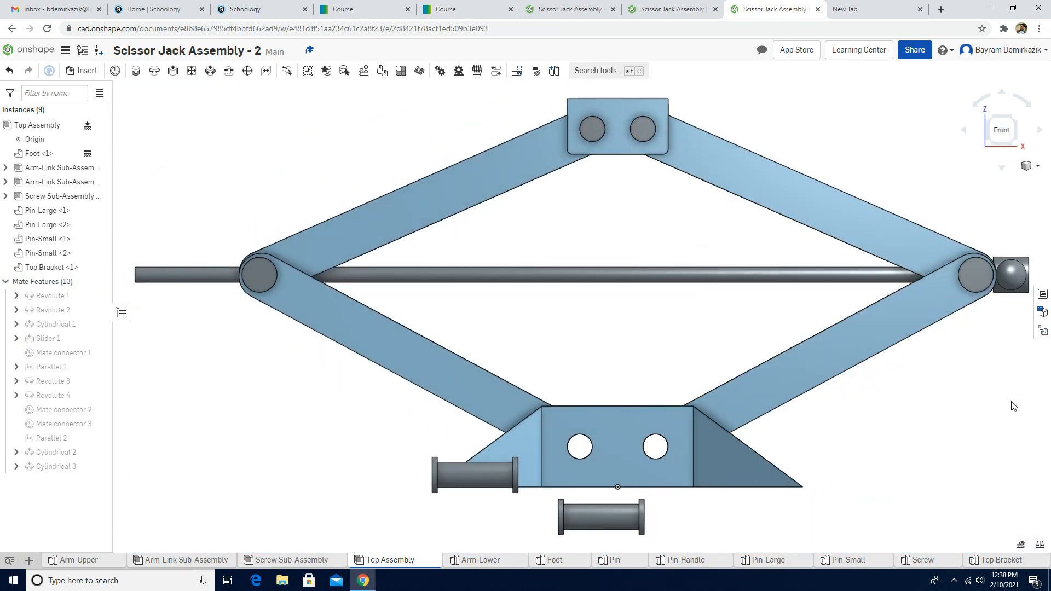
drag(614, 98, 628, 57)
click(1026, 167)
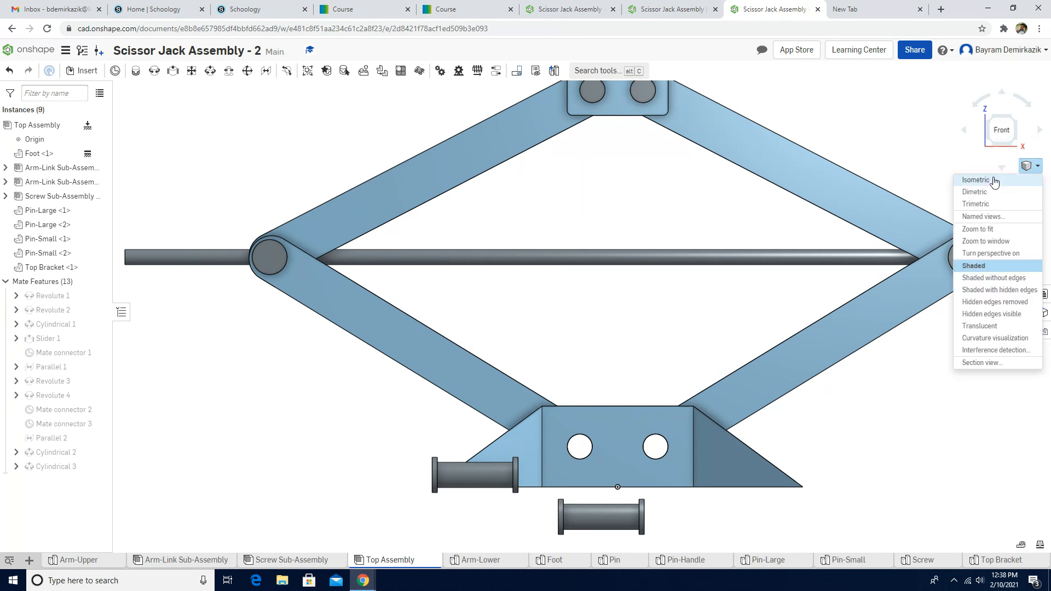
click(995, 181)
scroll(511, 466, up, 1)
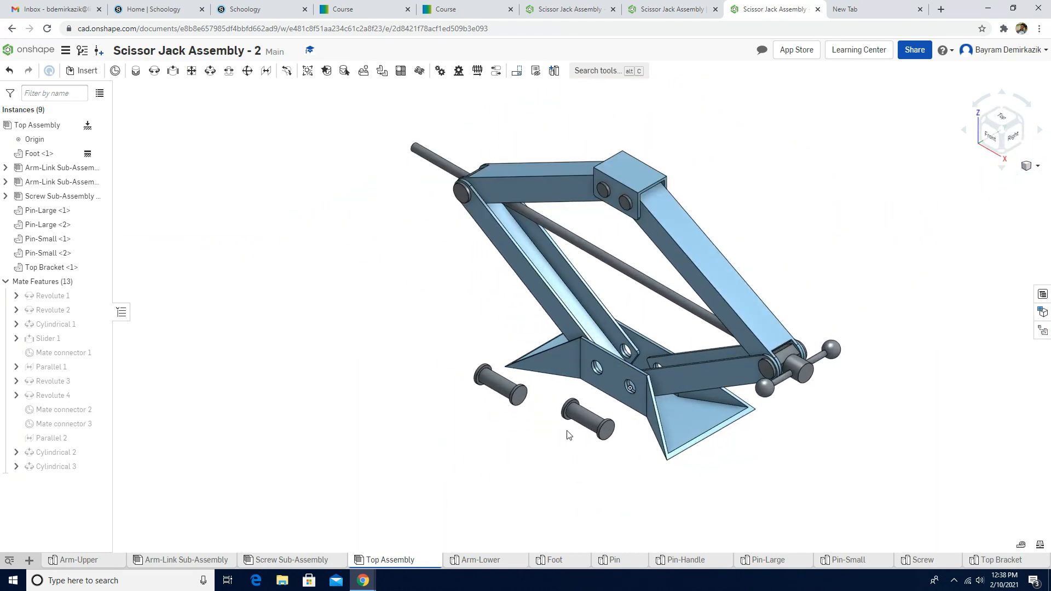
Step: Start a Cylindrical mate at the inner circular edge of the far head on the left loose large pin
scroll(569, 435, up, 3)
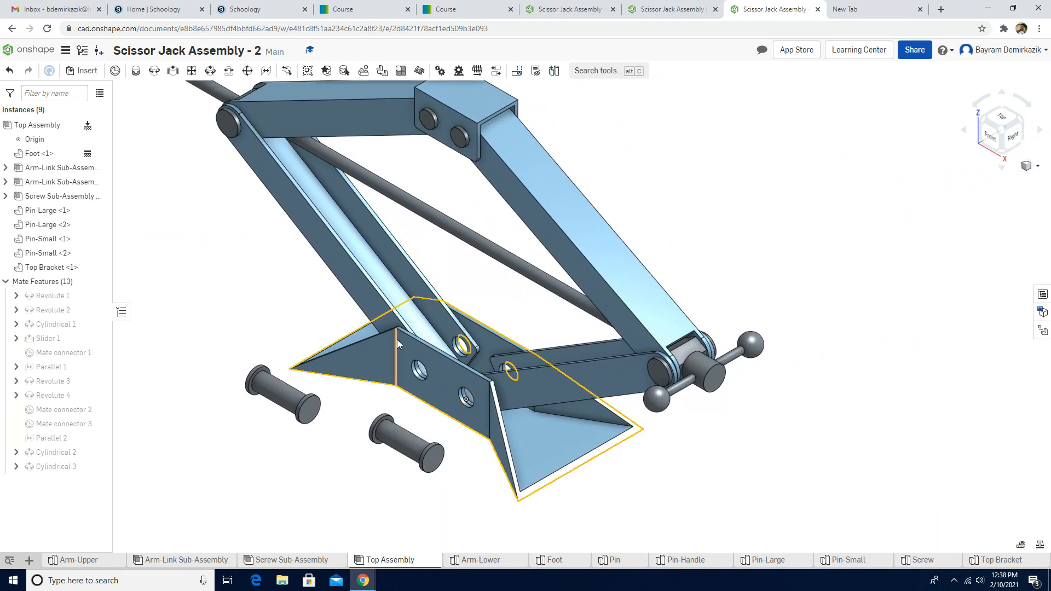
scroll(445, 383, down, 5)
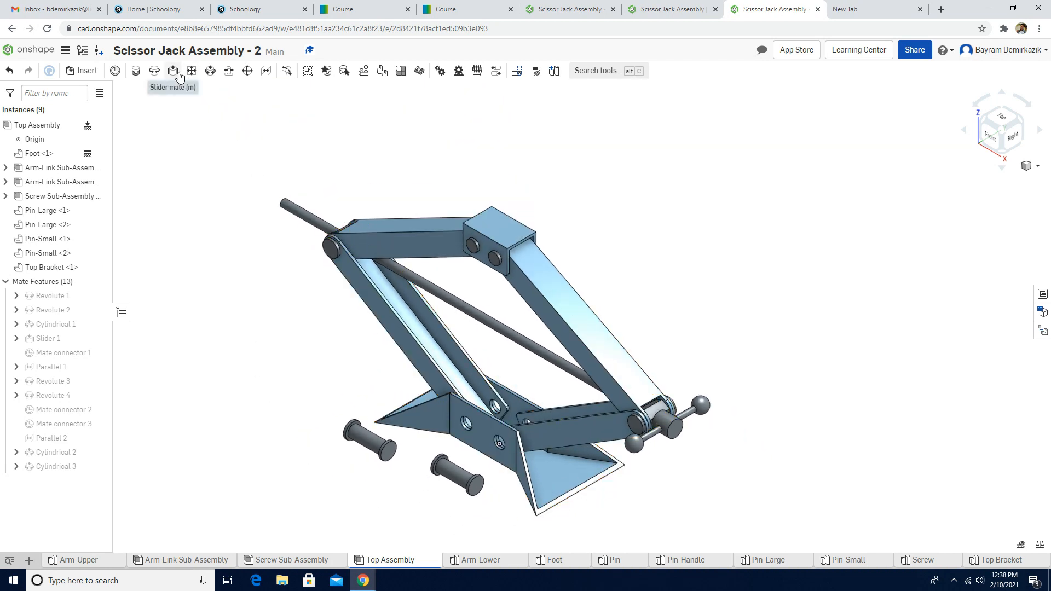
click(208, 74)
scroll(372, 504, up, 6)
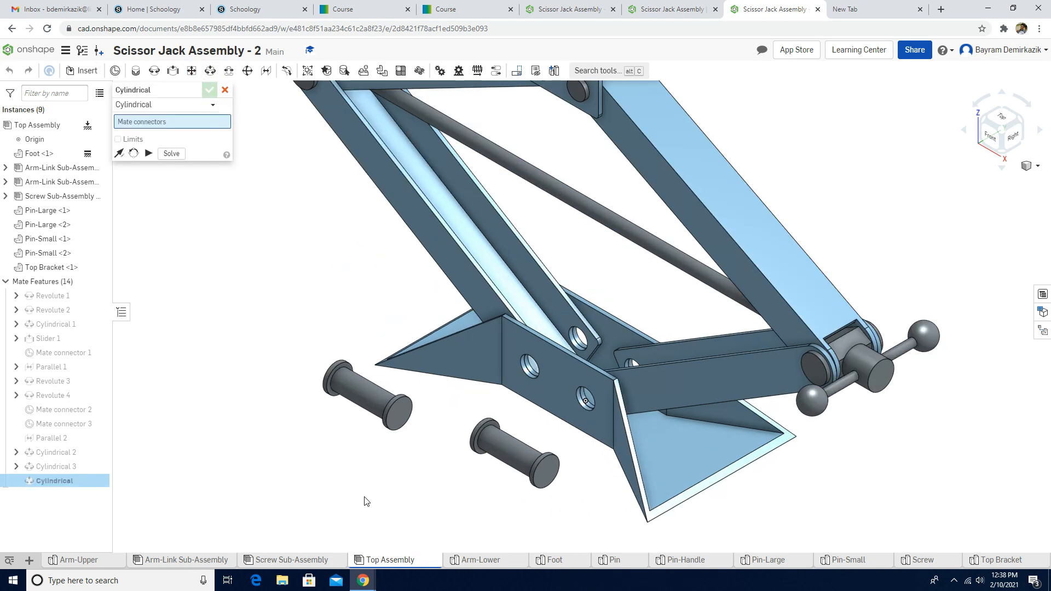
scroll(327, 432, up, 3)
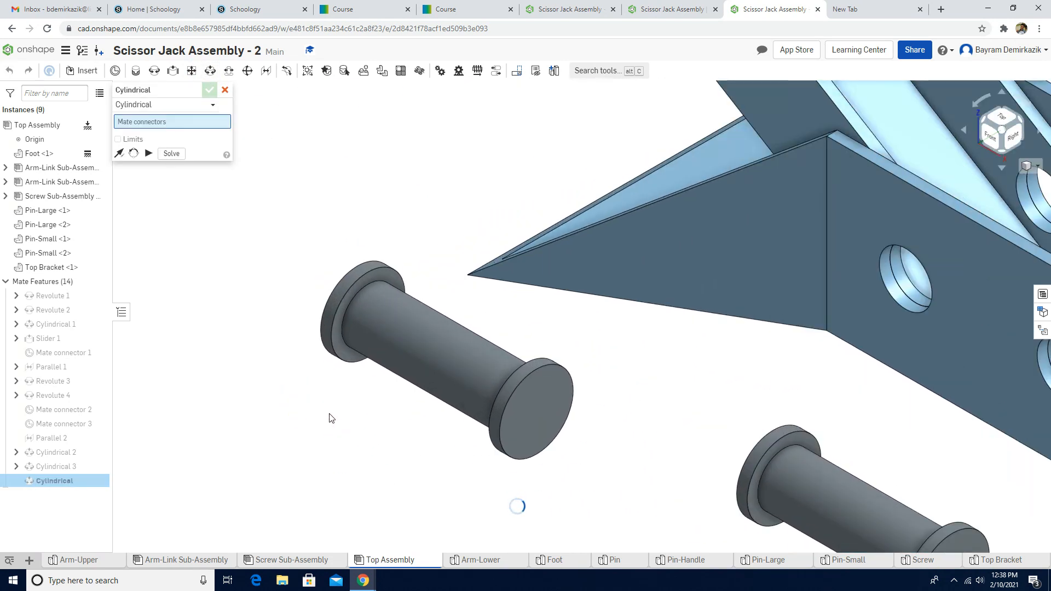
click(337, 357)
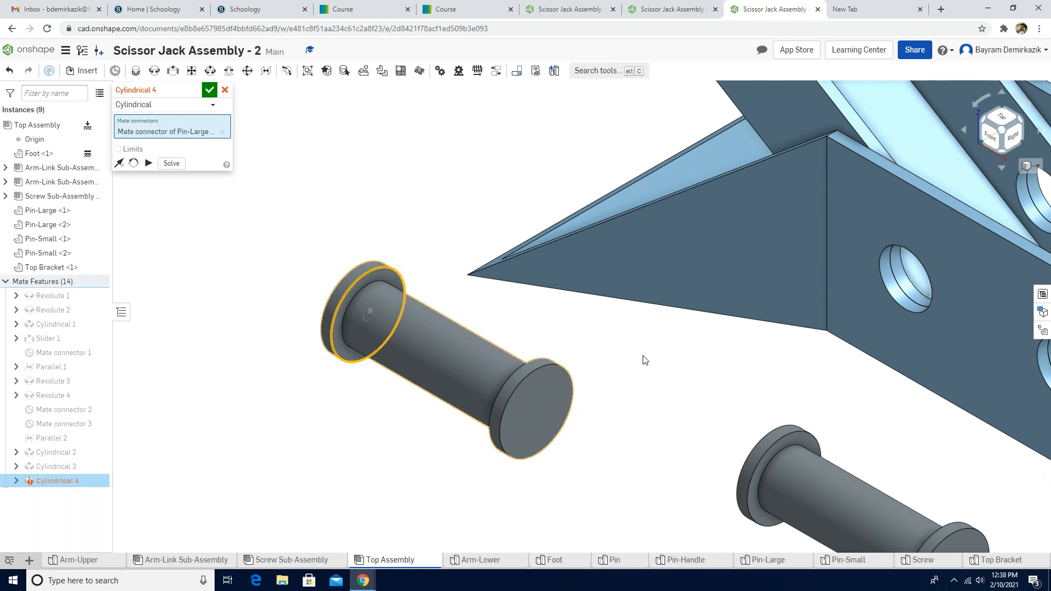
Step: Mate the first large pin to the edge of the left hole in the Foot's front face and flip its direction into the Foot
scroll(670, 388, up, 3)
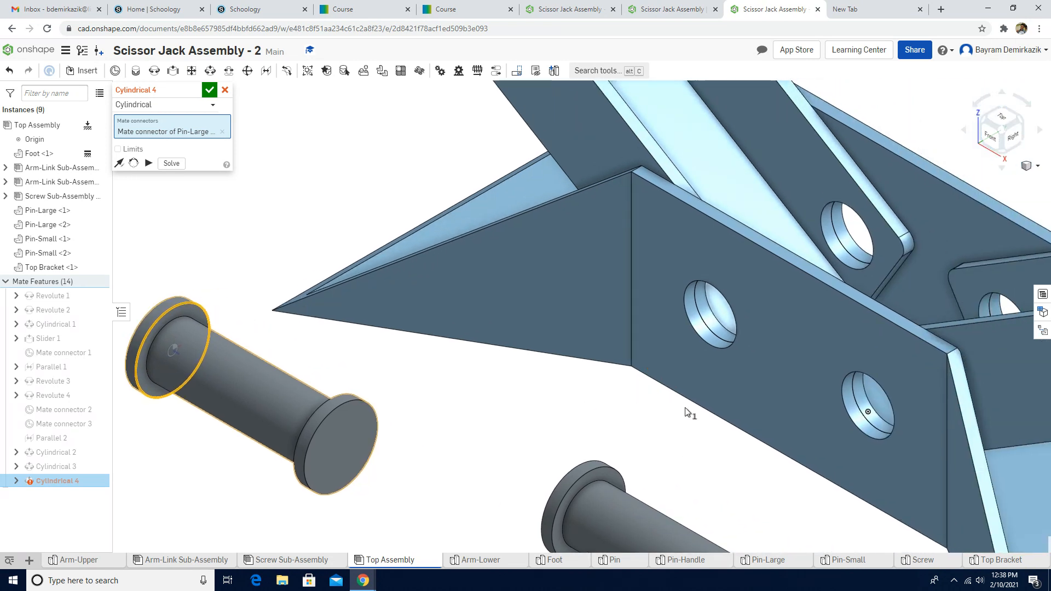
scroll(691, 309, up, 5)
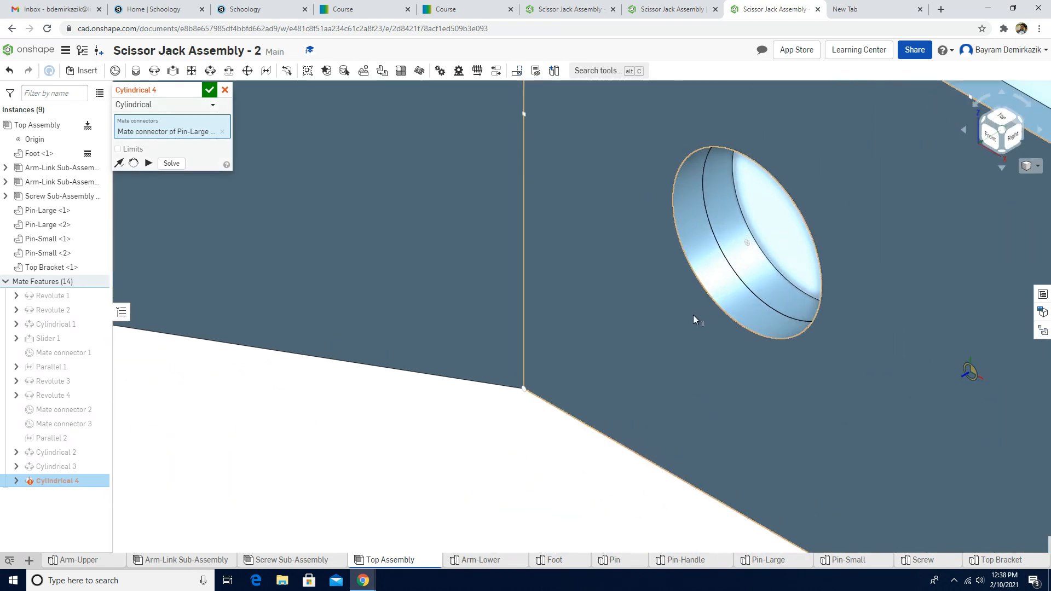
click(698, 268)
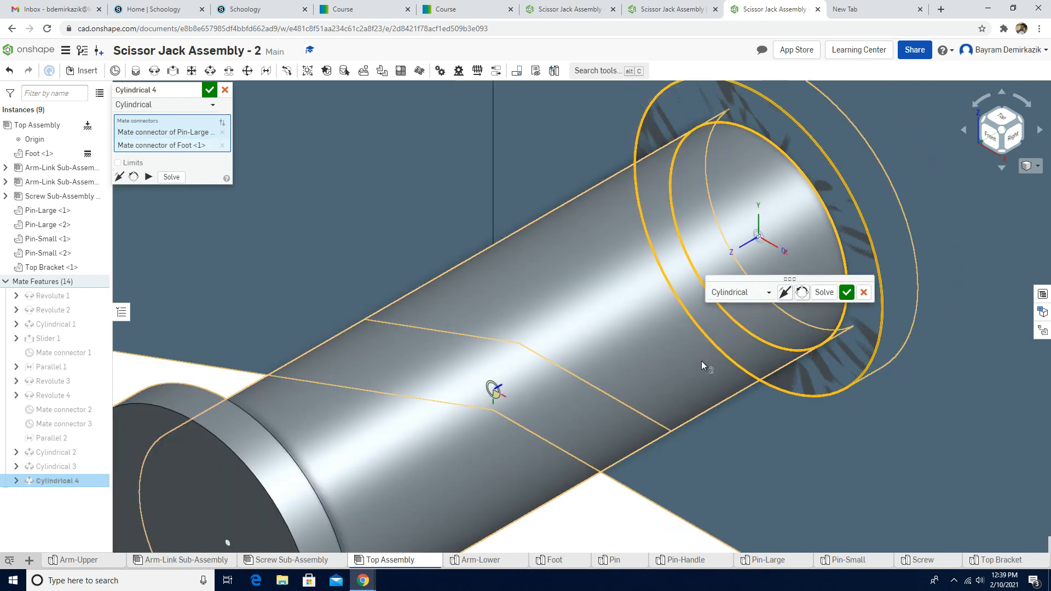
scroll(699, 363, down, 3)
scroll(695, 367, down, 3)
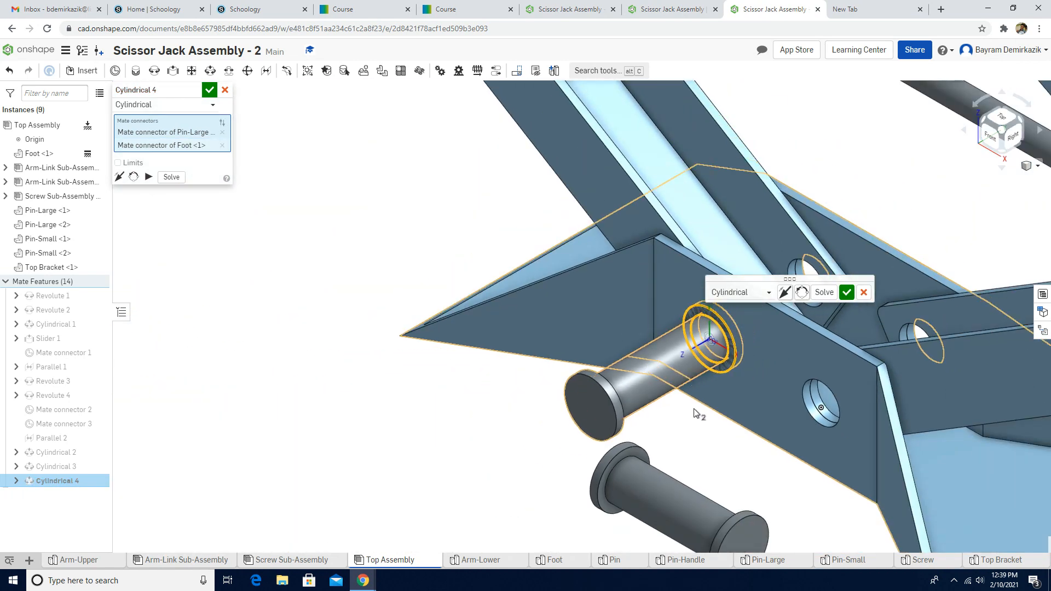
click(783, 292)
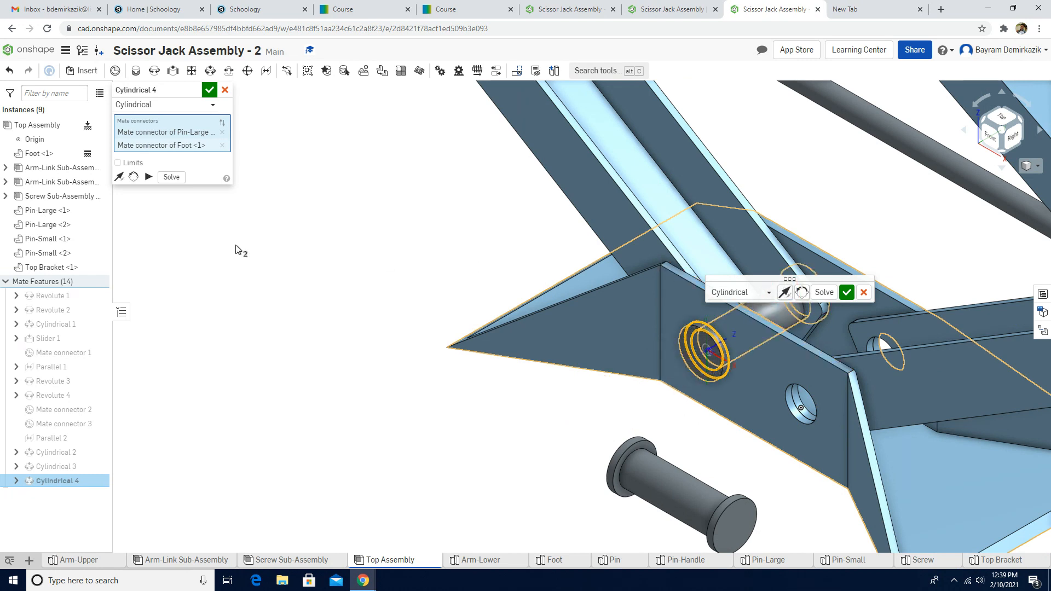
Step: Limit the first large pin's mate to a Z minimum and maximum of 0 mm and accept it
click(117, 162)
click(196, 179)
text(0)
click(196, 192)
text(0)
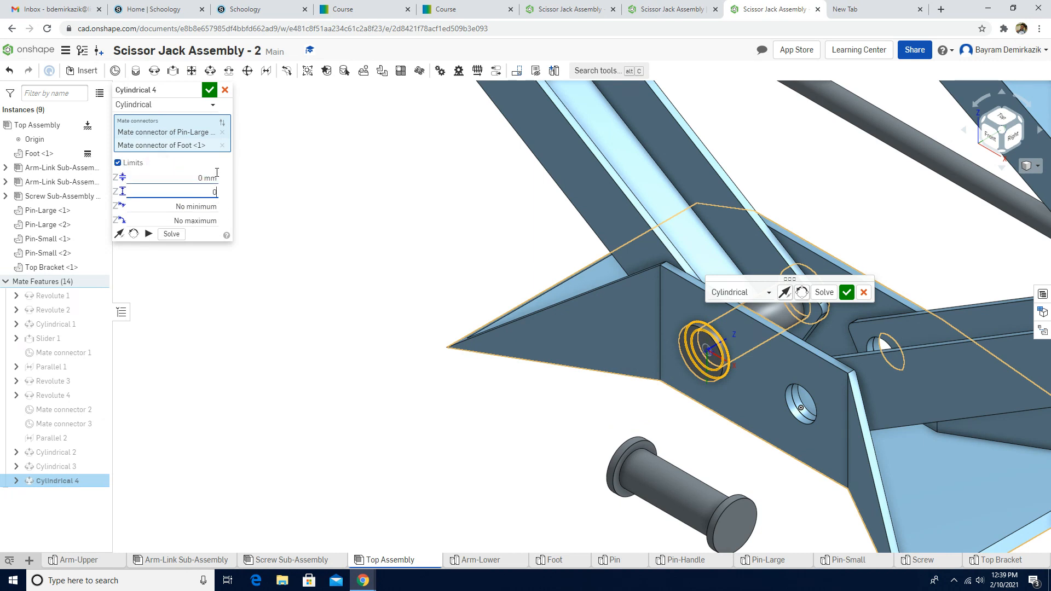
key(Return)
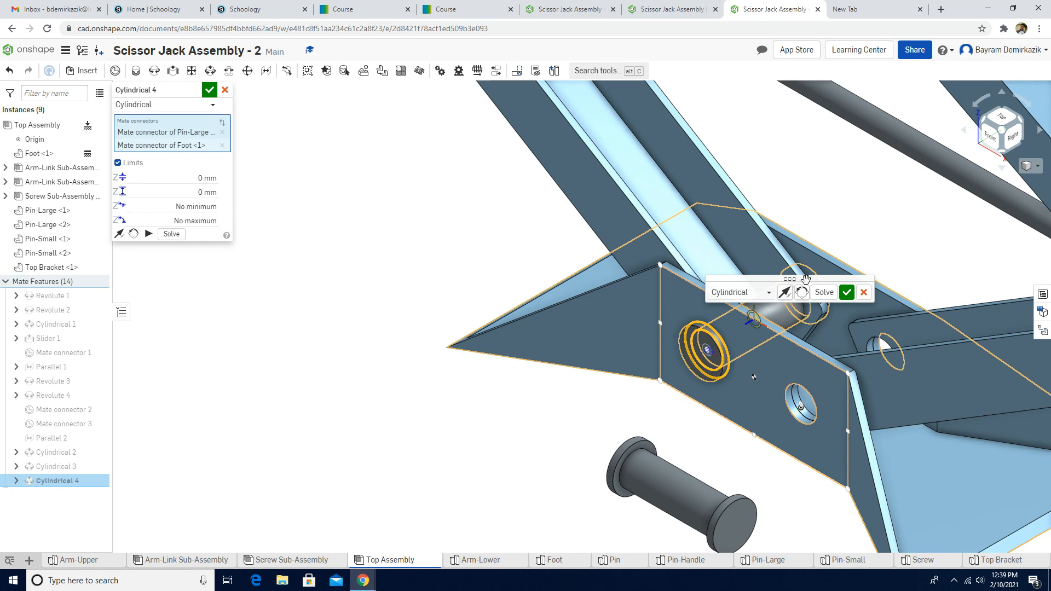
click(847, 292)
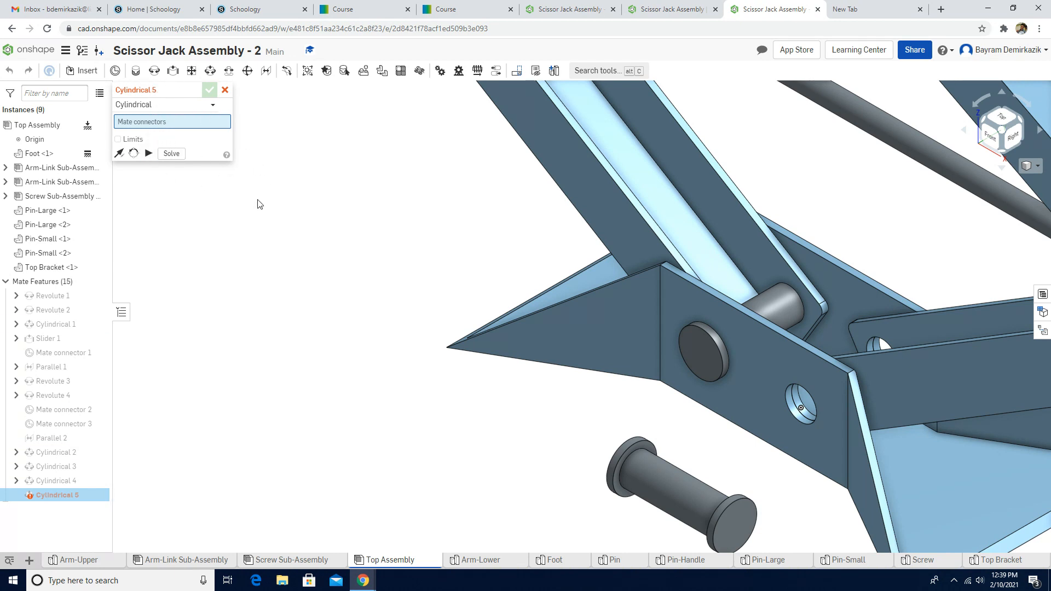
Step: Start another Cylindrical mate at the inner circular edge of the far head on the remaining loose large pin
scroll(635, 465, up, 5)
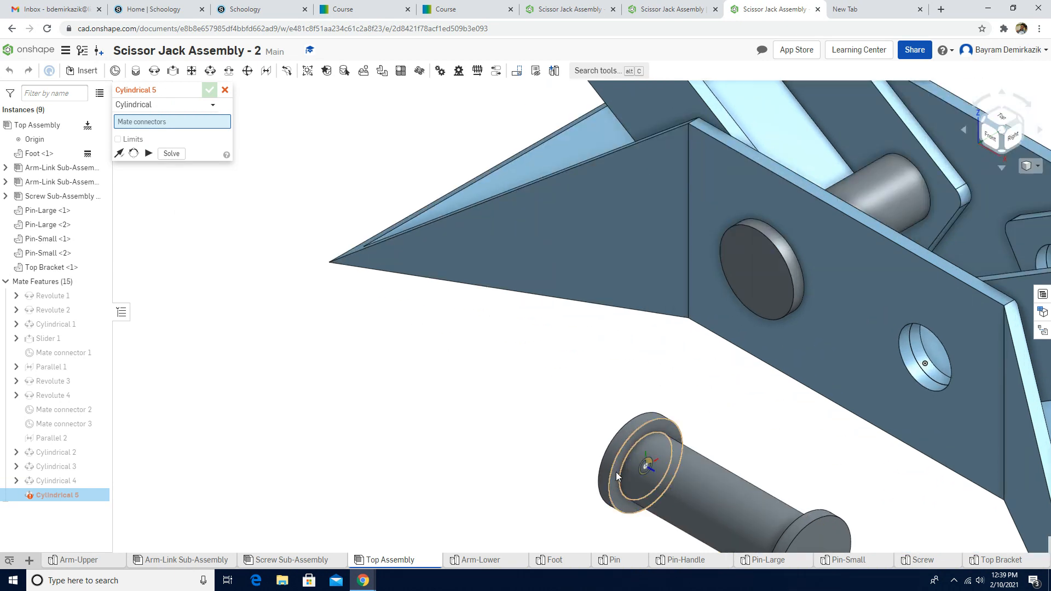
scroll(609, 502, up, 3)
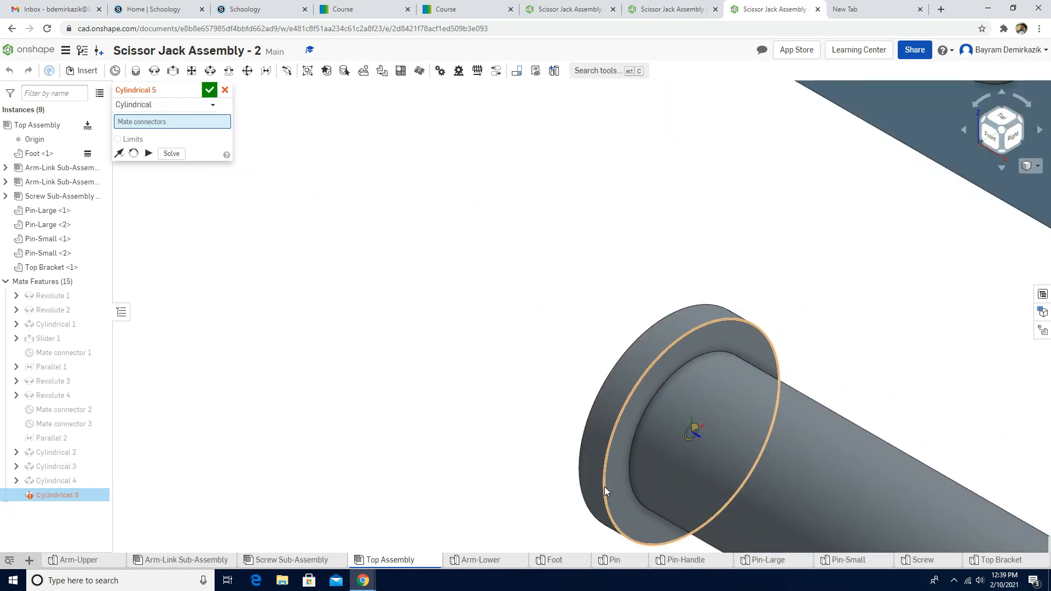
click(604, 487)
scroll(875, 290, down, 5)
middle_drag(891, 273, 535, 316)
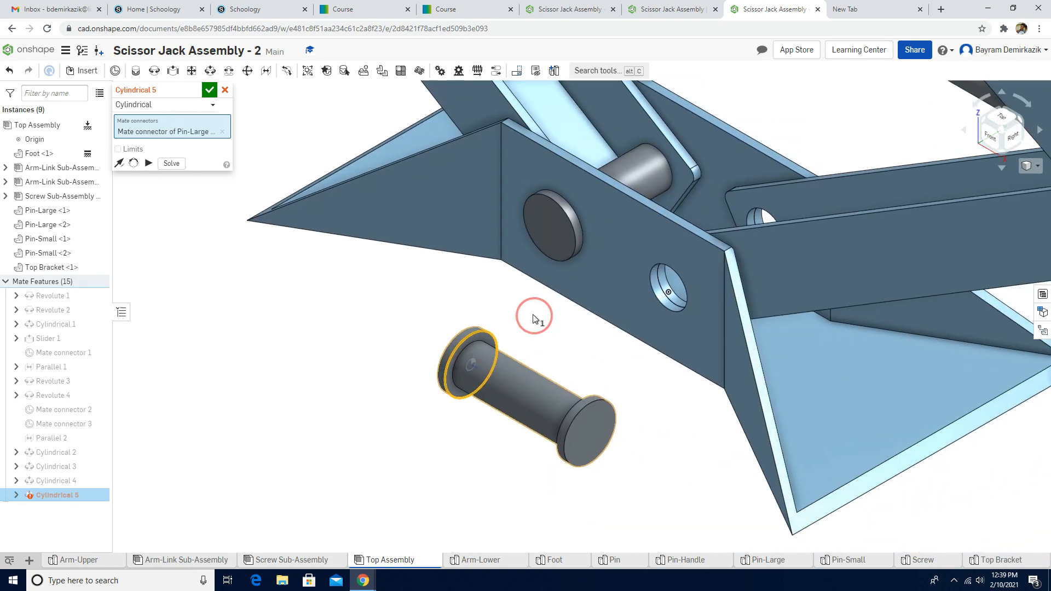
Step: Mate the second large pin to the edge of the right hole in the Foot's front face and flip its direction into the Foot
scroll(547, 312, up, 1)
scroll(675, 288, up, 3)
scroll(675, 288, up, 3)
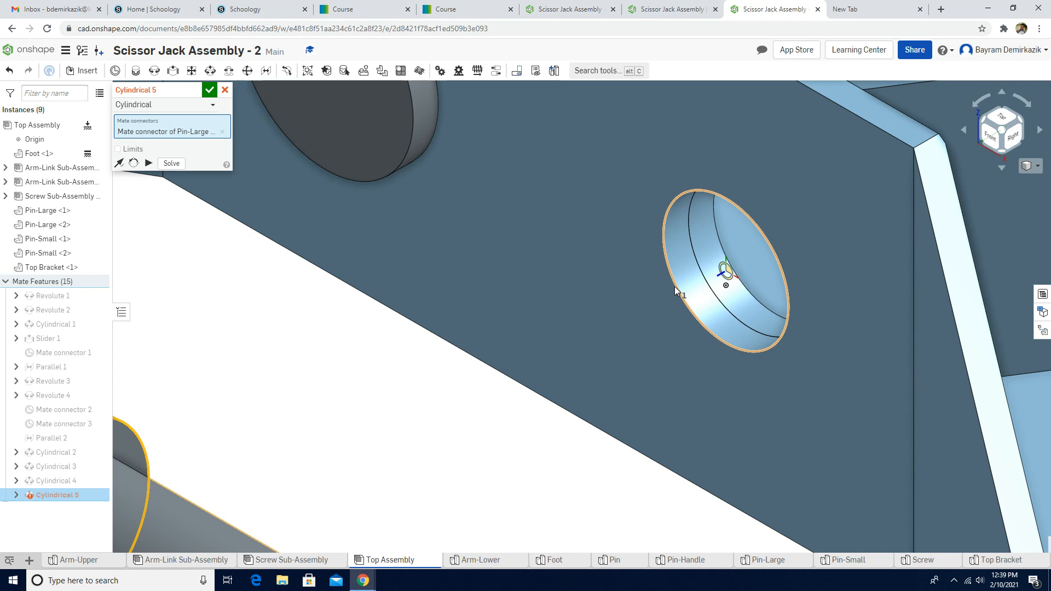
click(675, 289)
scroll(678, 284, down, 3)
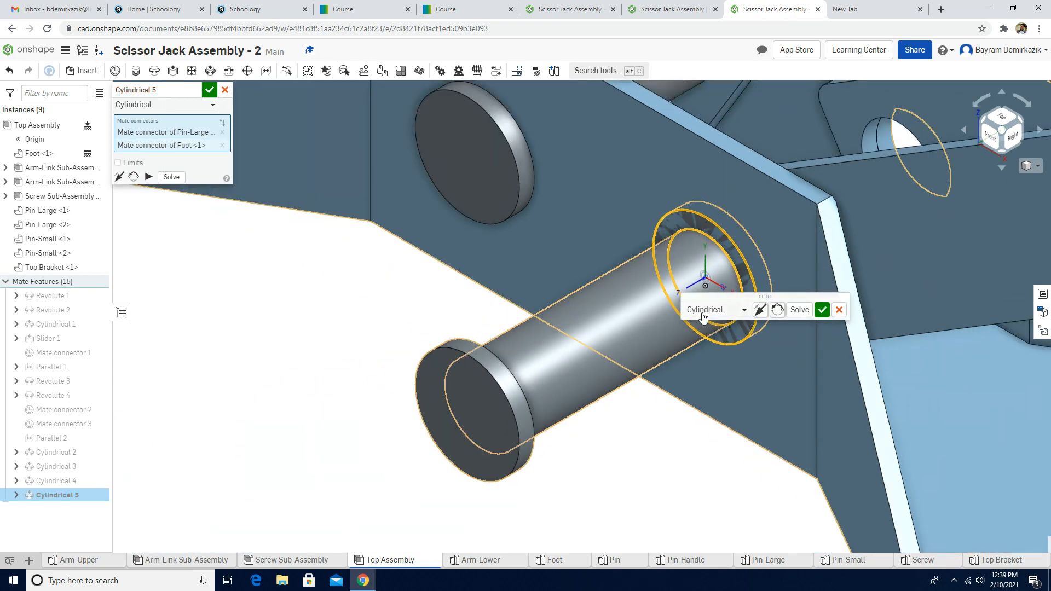
click(758, 312)
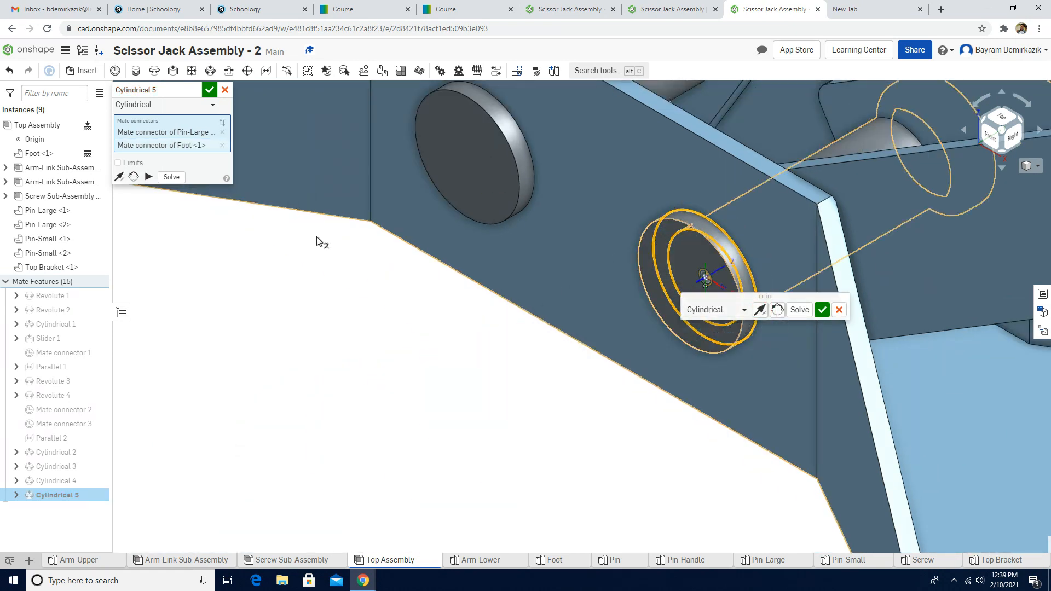
Step: Limit the second large pin's mate to a Z minimum and maximum of 0 mm and accept it
click(118, 163)
click(192, 177)
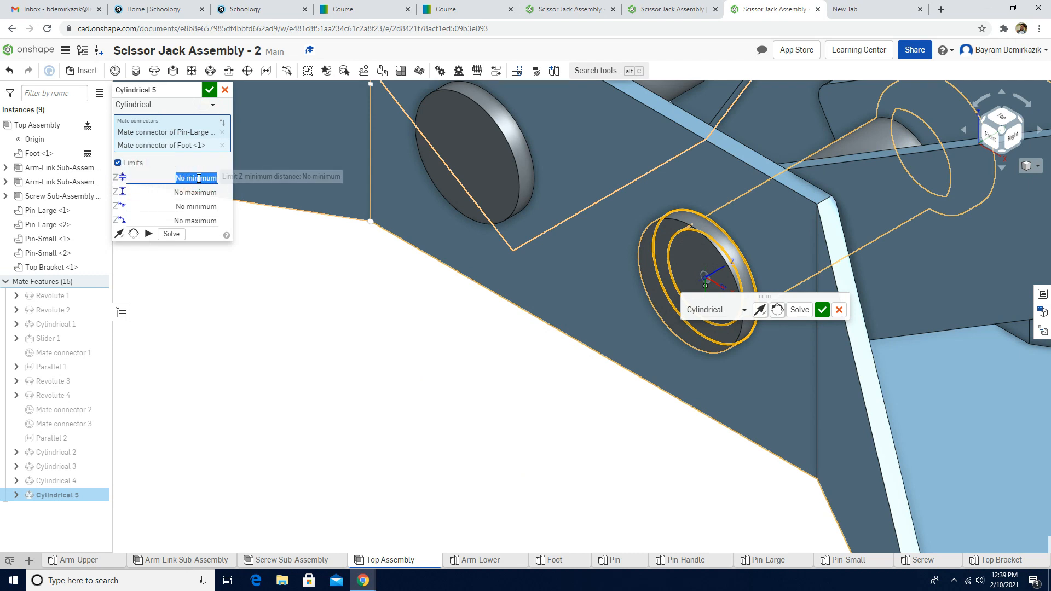
text(0)
click(200, 191)
text(0)
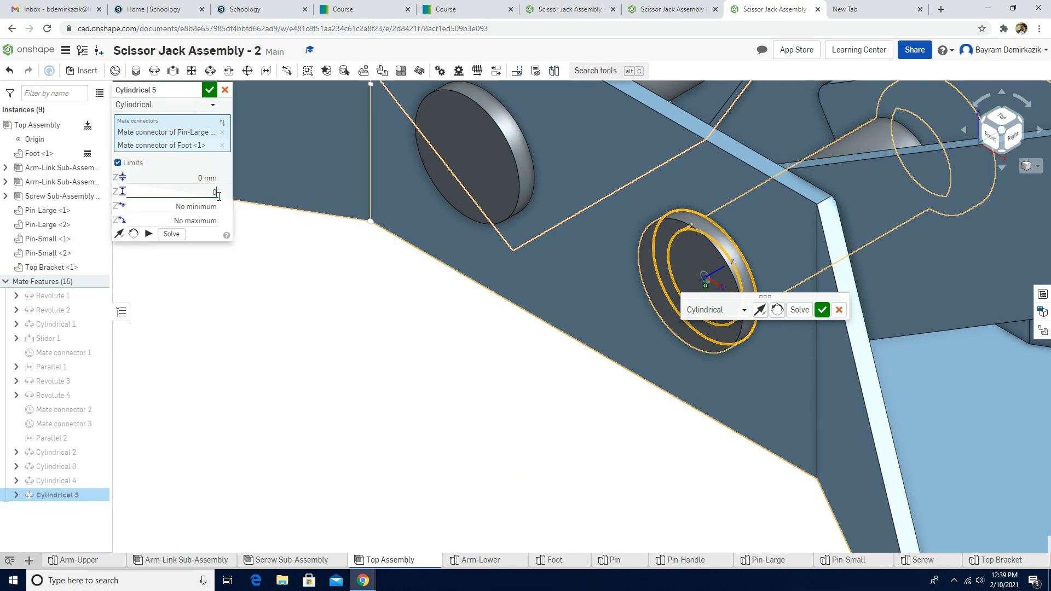
click(209, 90)
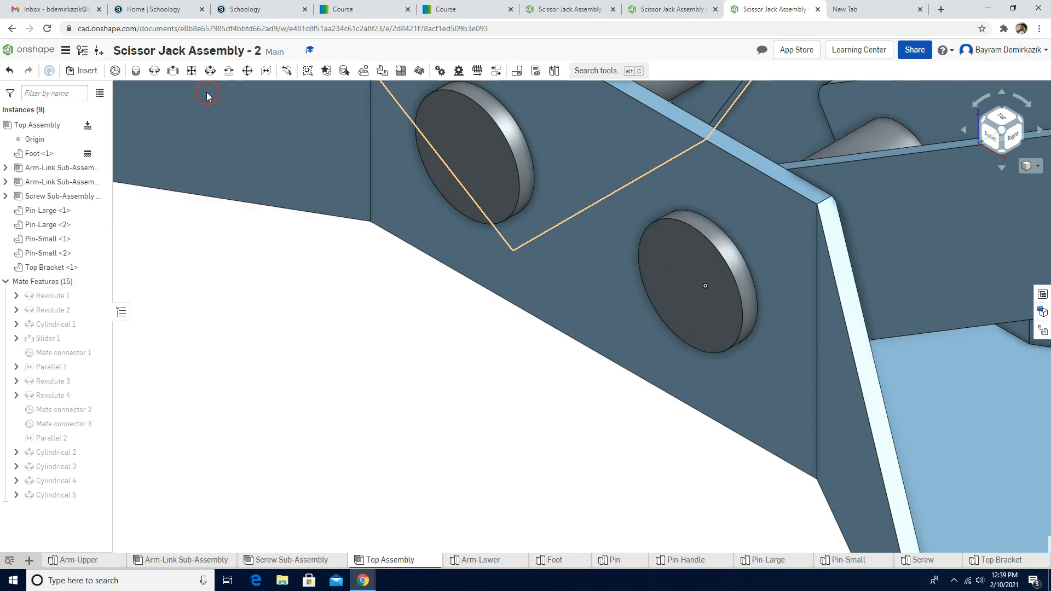
Step: Test the jack's motion by raising and lowering the Top Bracket, checking it in the front view, and return to the isometric view
click(1035, 168)
click(996, 181)
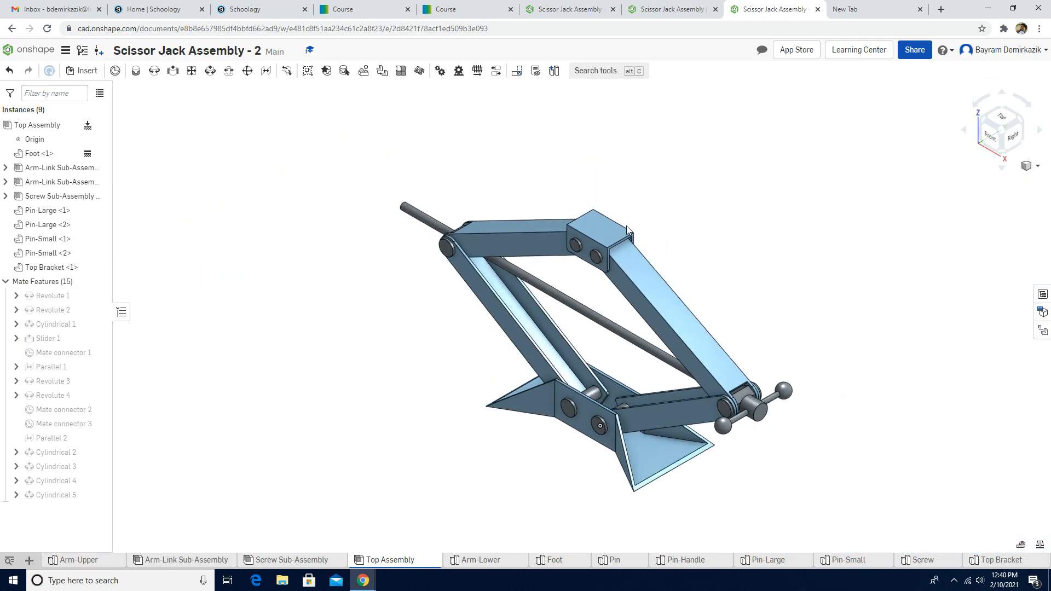
drag(606, 205, 629, 161)
click(984, 143)
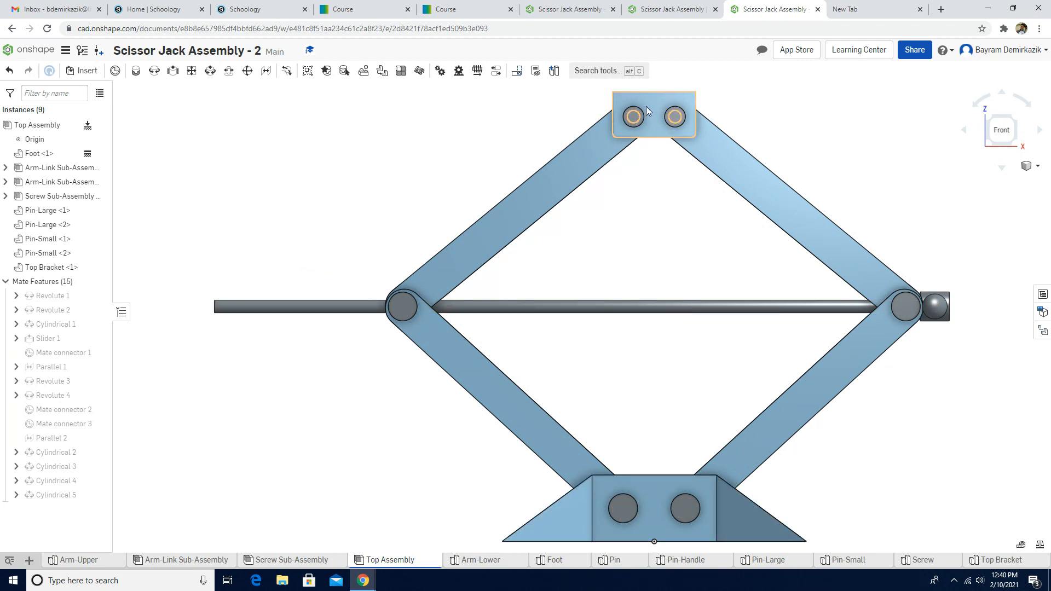
drag(650, 114, 654, 227)
mouse_move(660, 175)
mouse_down()
mouse_move(668, 122)
mouse_move(669, 260)
mouse_move(673, 167)
mouse_up()
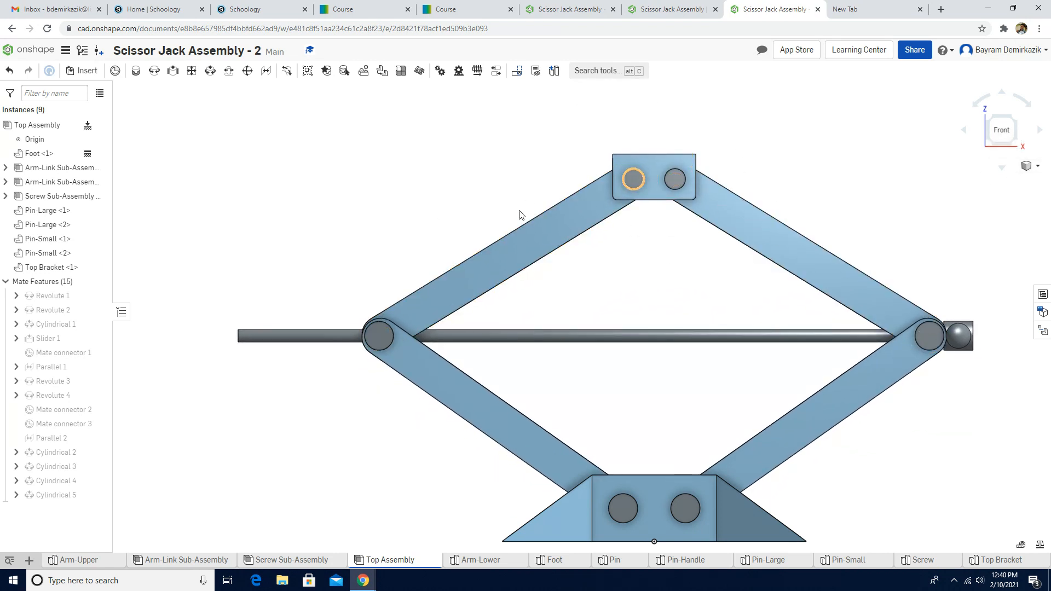
click(1030, 166)
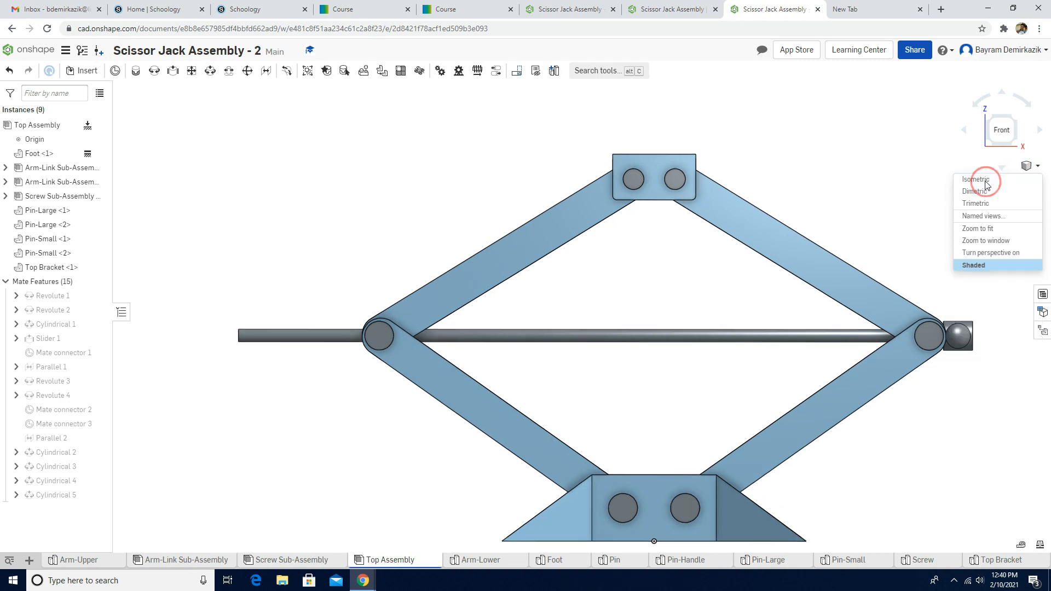
click(979, 179)
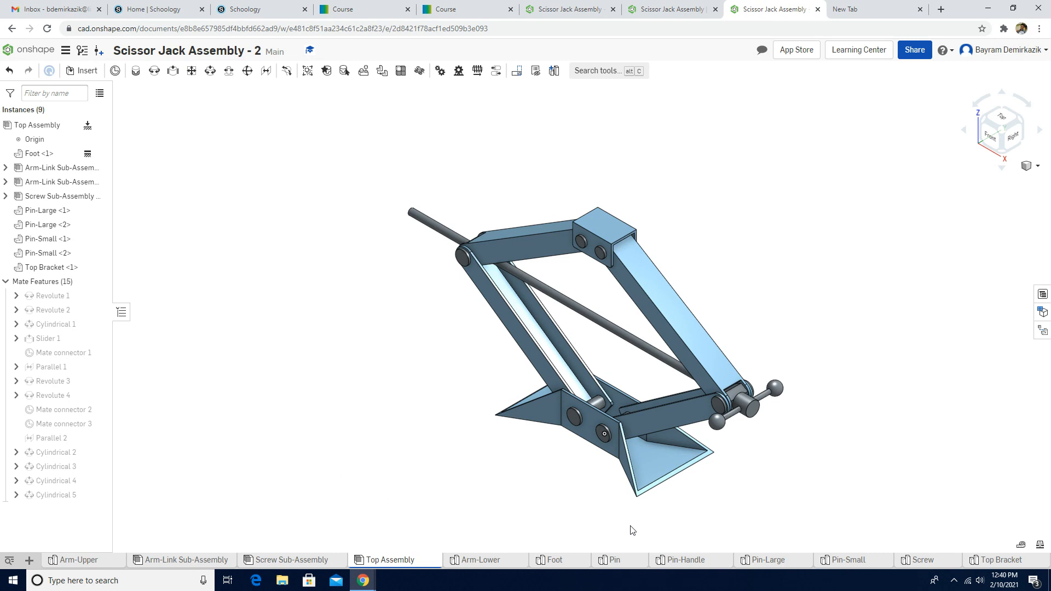
Step: Create a Fastened mate between the centre of the Top Bracket's top face and the centre of the Foot's underside
click(134, 75)
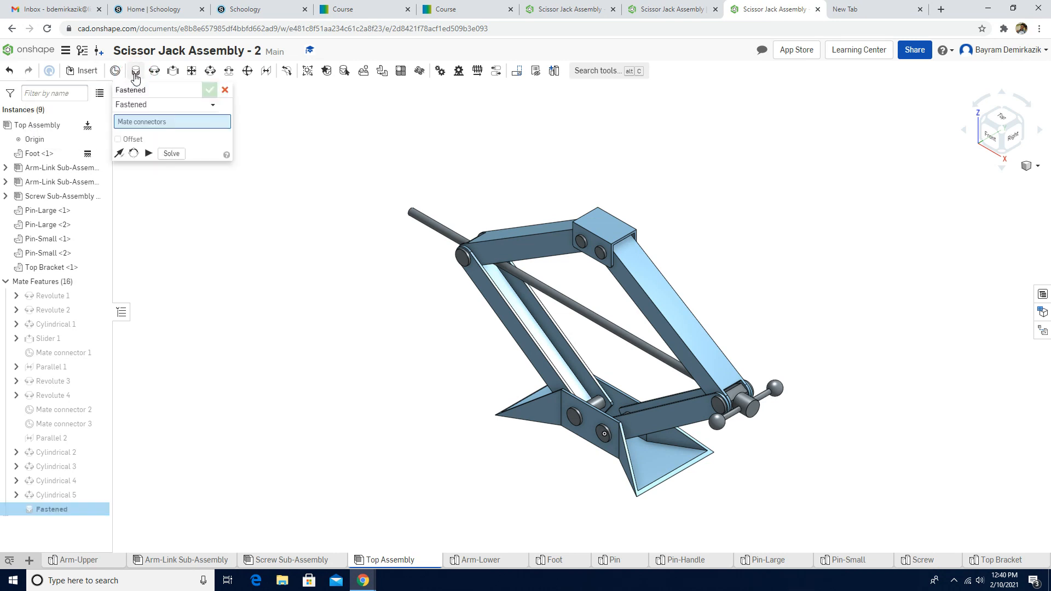
click(604, 226)
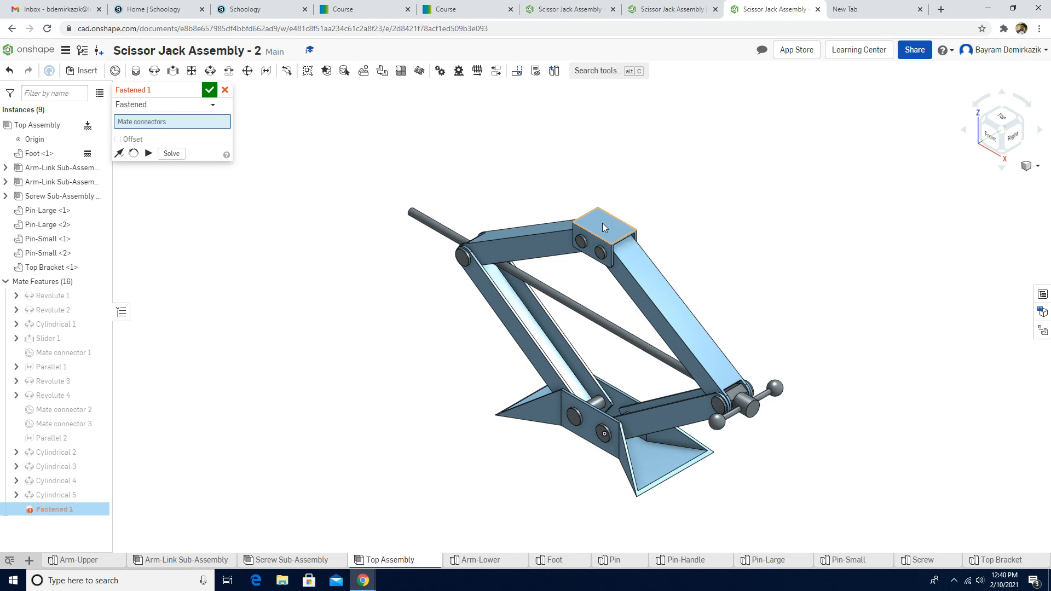
click(602, 222)
right_drag(586, 493, 601, 422)
scroll(605, 430, up, 5)
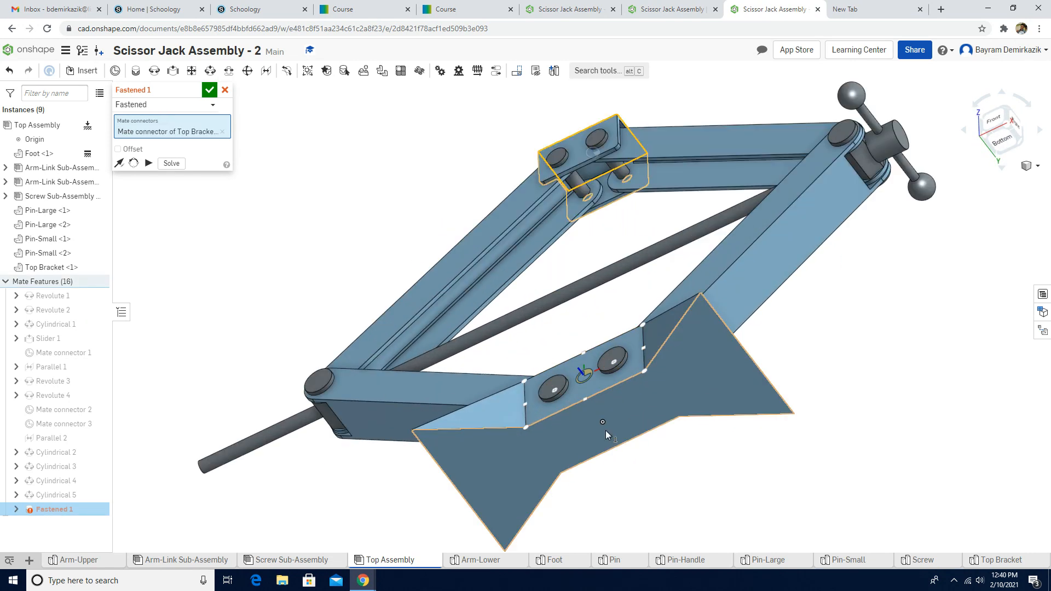
click(603, 421)
right_drag(556, 290, 565, 340)
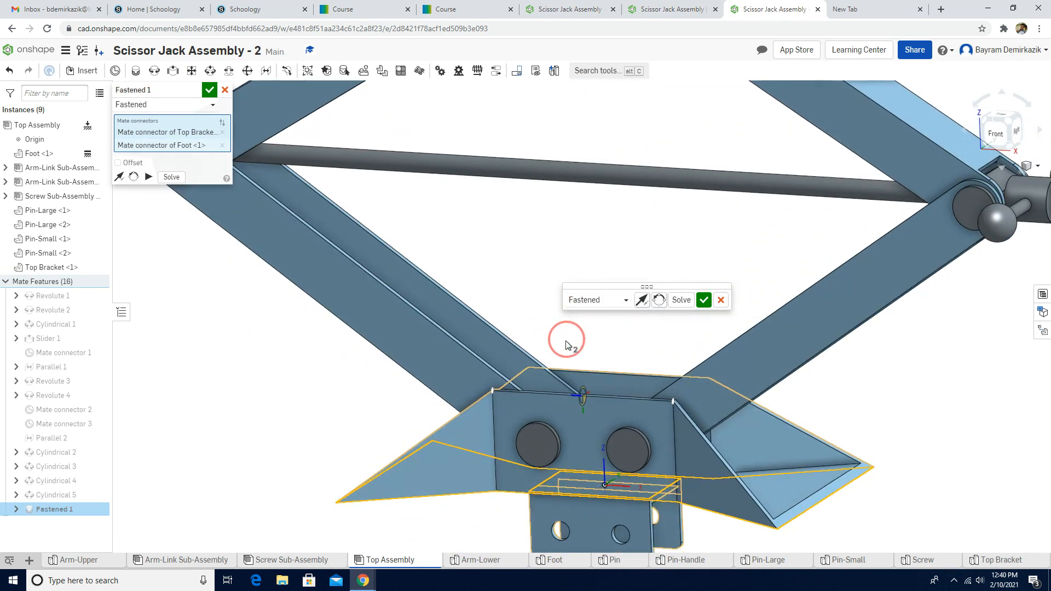
Step: Offset the Fastened mate by 500 mm in Z, accept it and centre the whole jack in view
scroll(313, 267, down, 5)
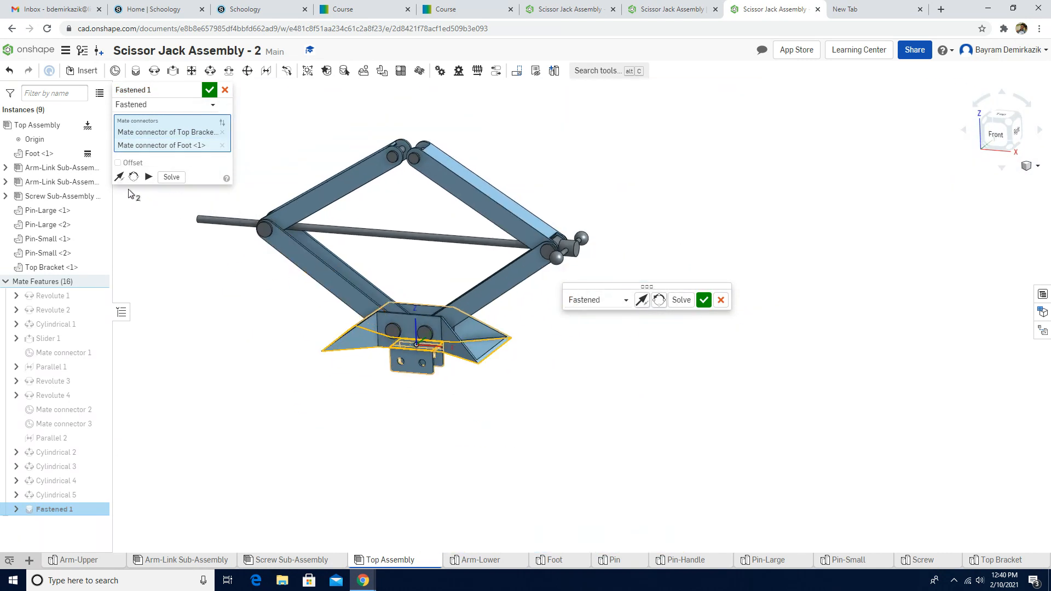
click(118, 162)
click(209, 205)
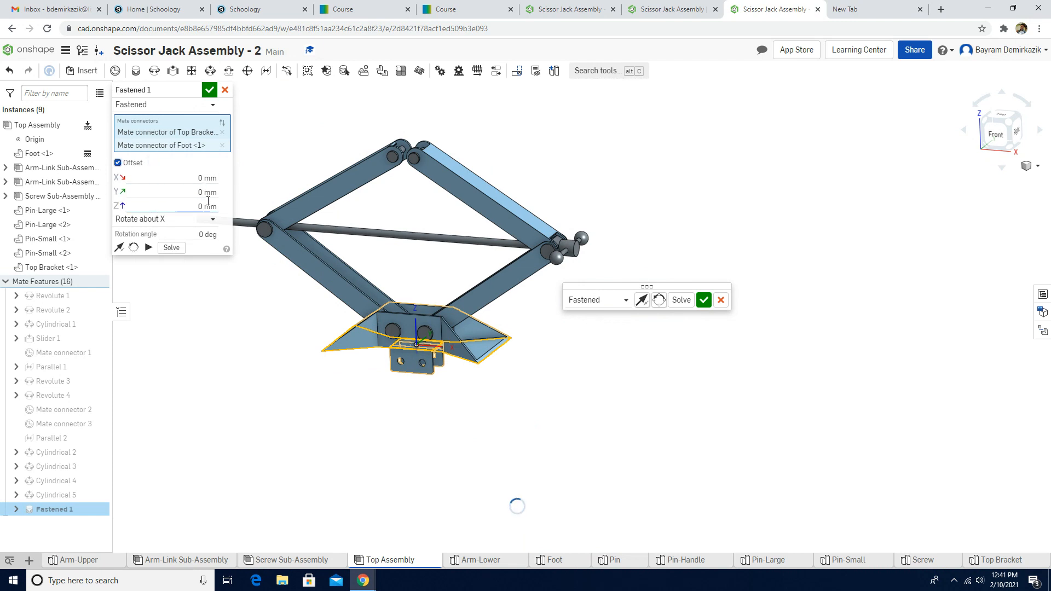
text(500)
click(210, 94)
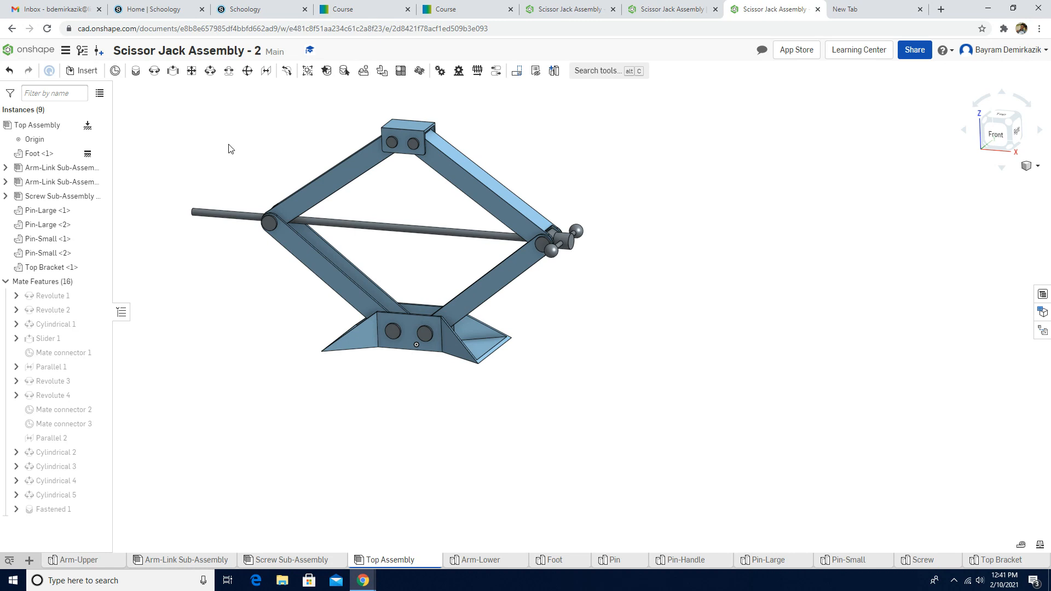
scroll(386, 421, down, 1)
middle_drag(368, 403, 515, 454)
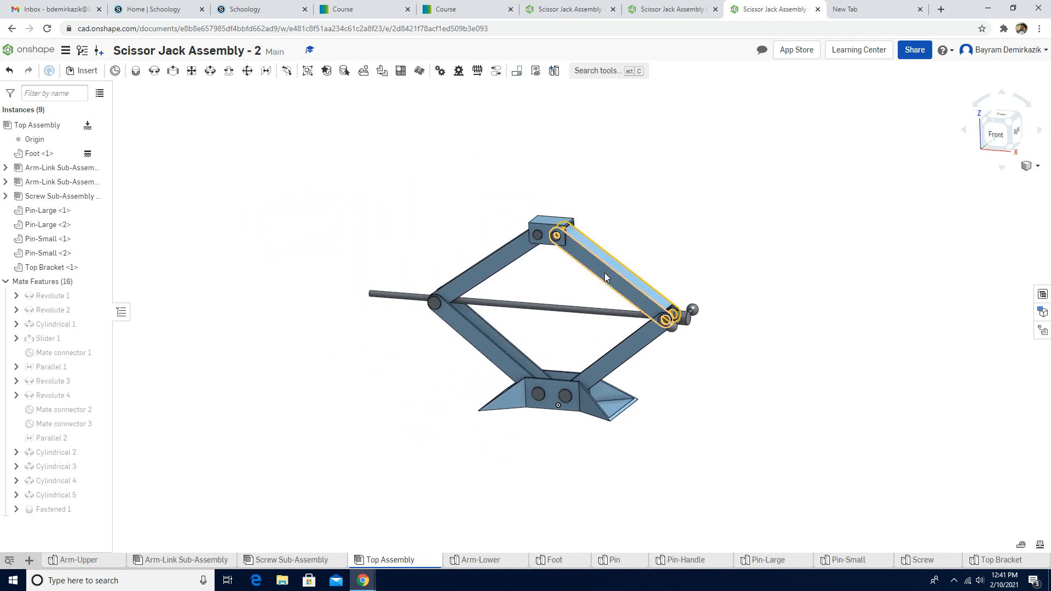
Step: Try to move the Top Bracket to test the fixed height, and check the whole jack in the front view
mouse_move(544, 234)
mouse_down()
mouse_move(546, 211)
mouse_move(549, 266)
mouse_move(548, 221)
mouse_up()
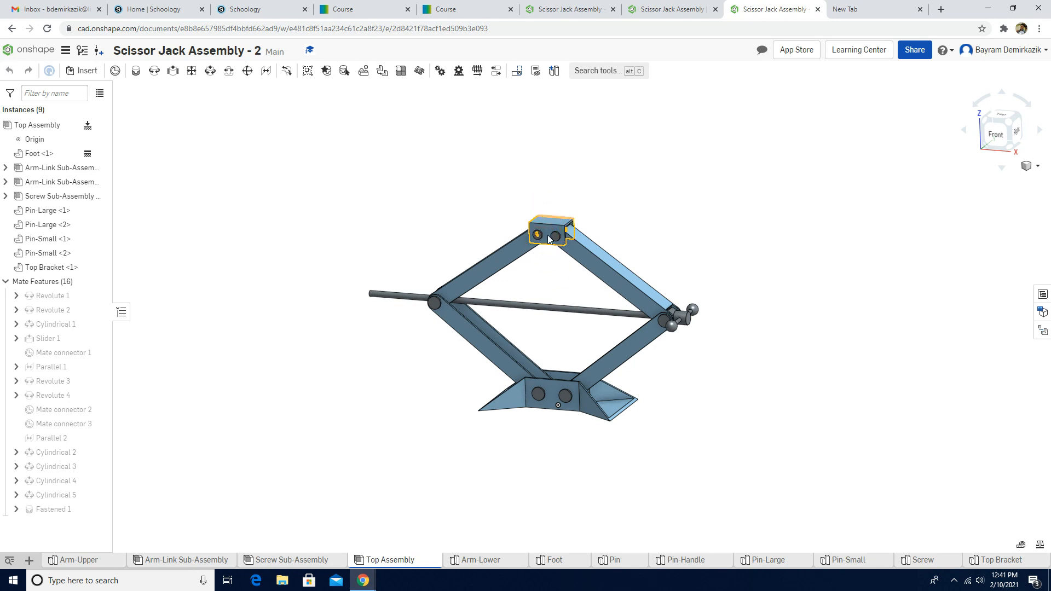
click(994, 134)
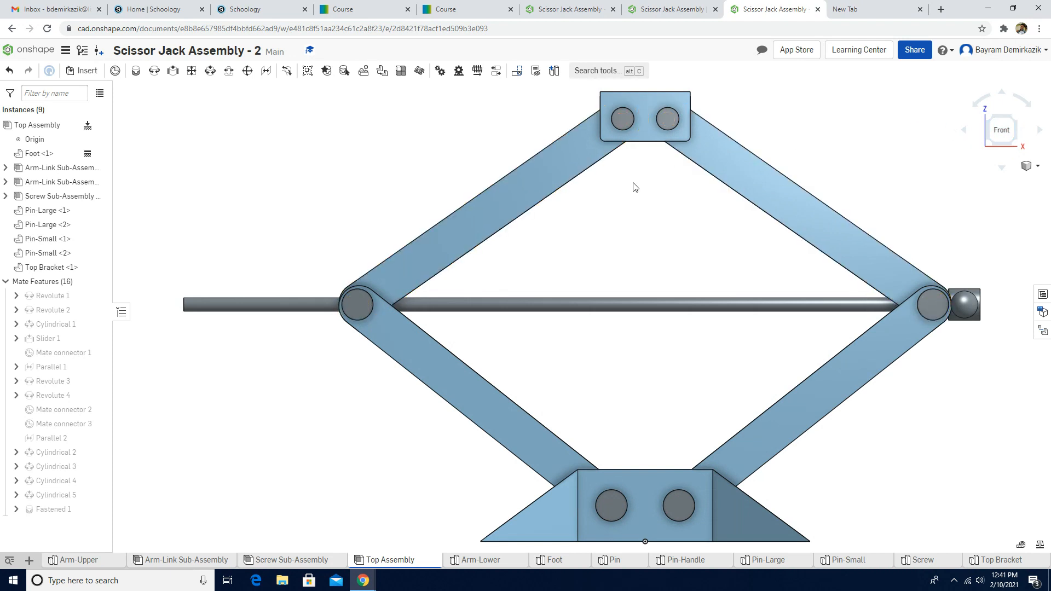
scroll(632, 189, down, 5)
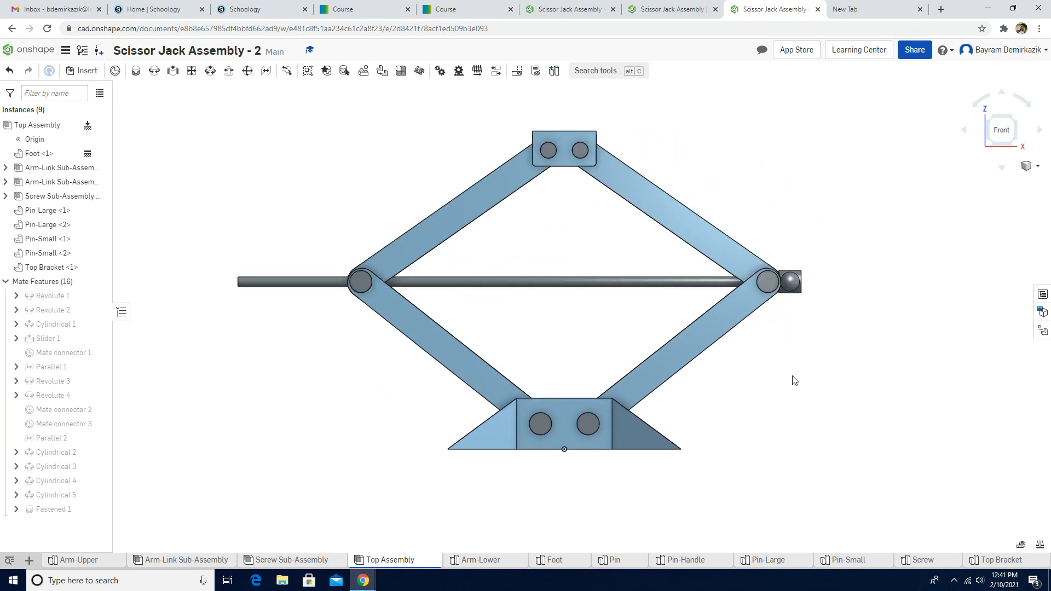
Step: Measure the mass properties of the whole Top Assembly, including its centre of mass, and close the results without overrides
click(1039, 547)
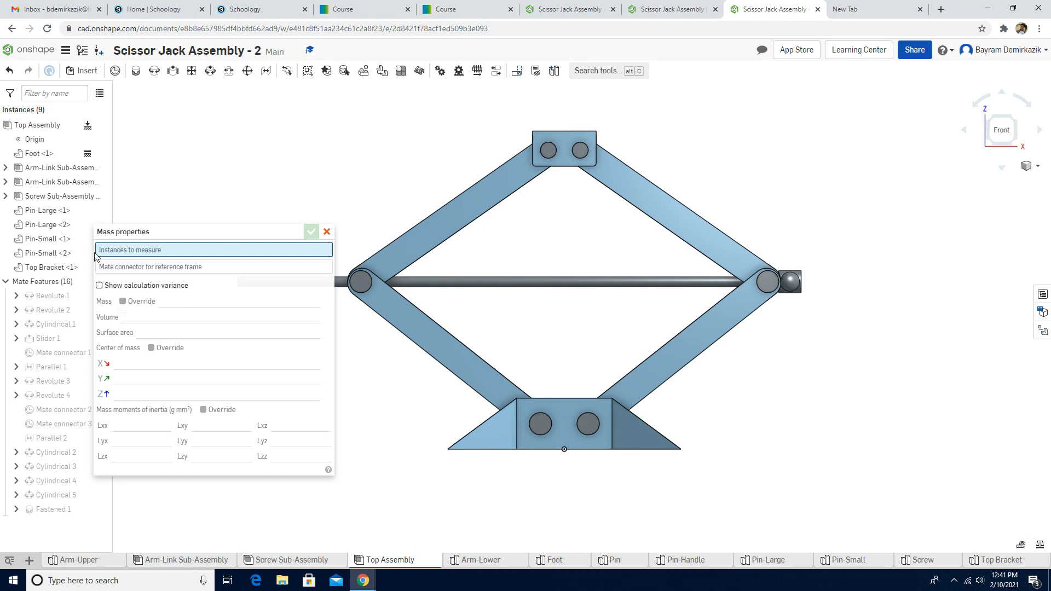
click(44, 129)
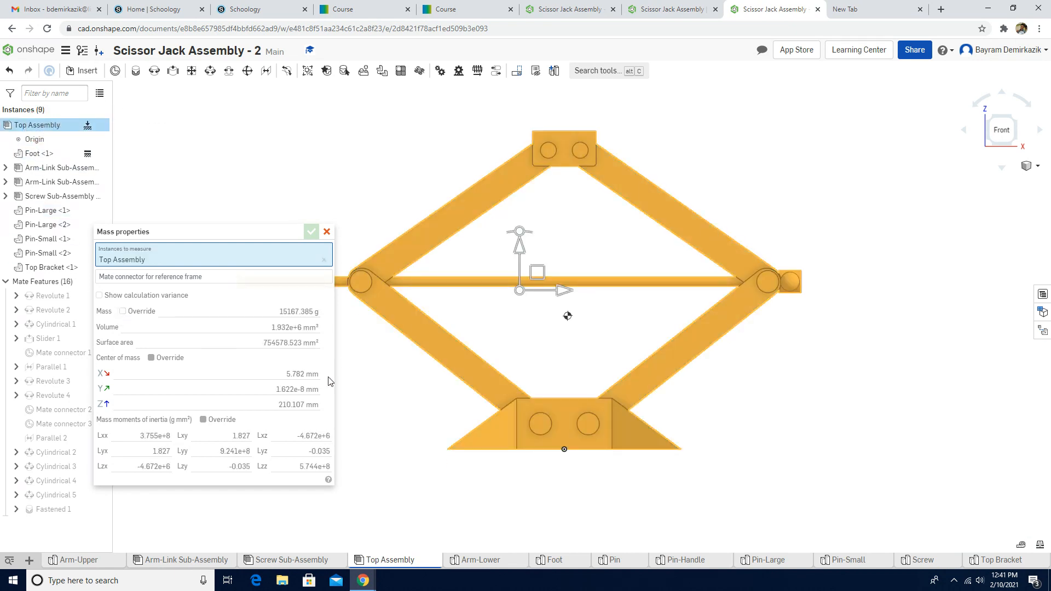
mouse_move(286, 405)
click(326, 232)
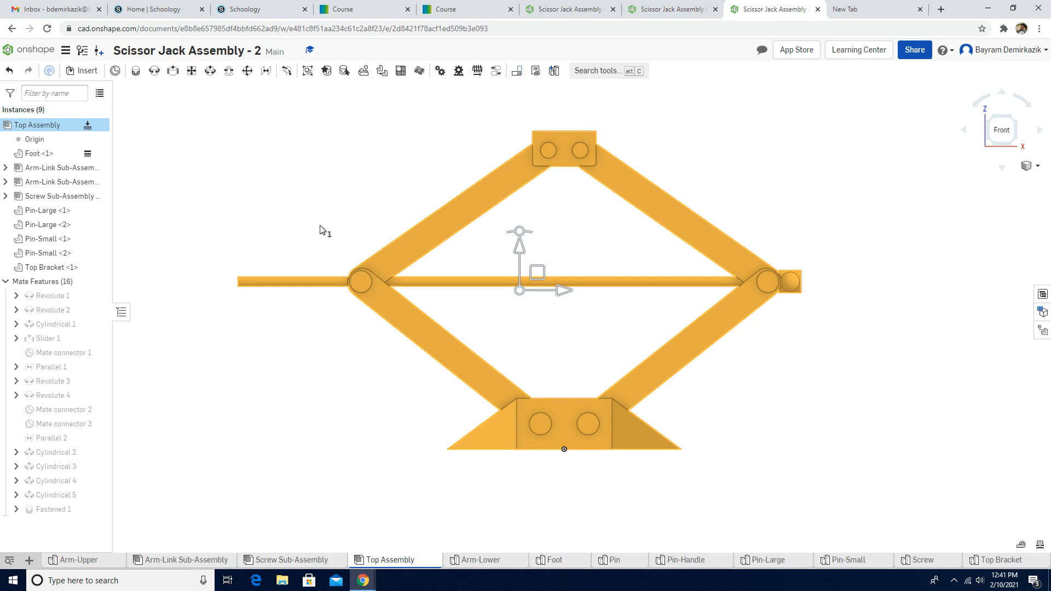
Step: In the isometric view, delete the Fastened mate between the Top Bracket and the Foot, and raise the jack to test its motion
click(1034, 167)
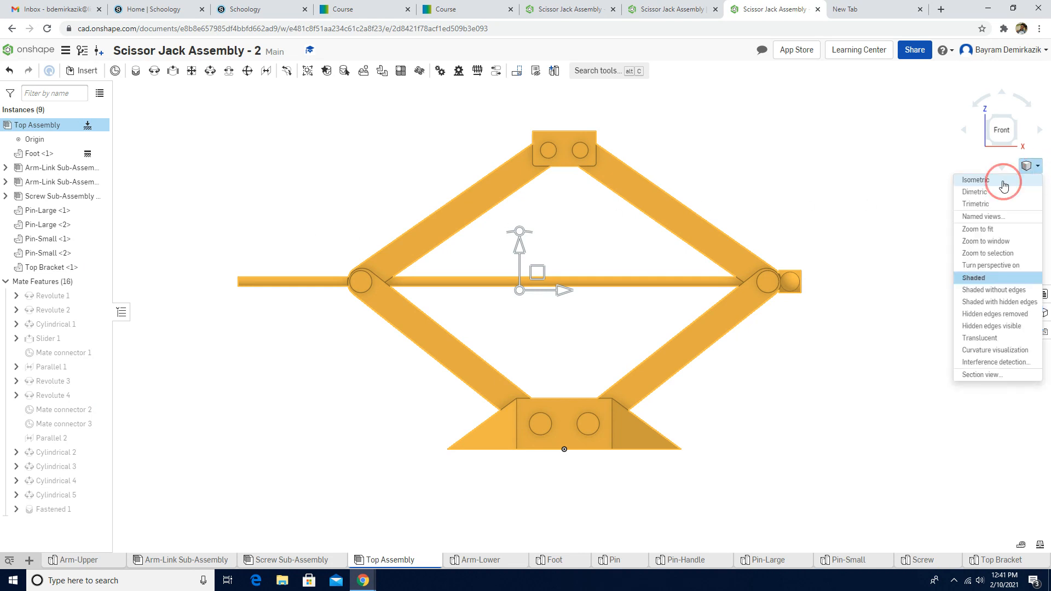
click(975, 180)
click(870, 214)
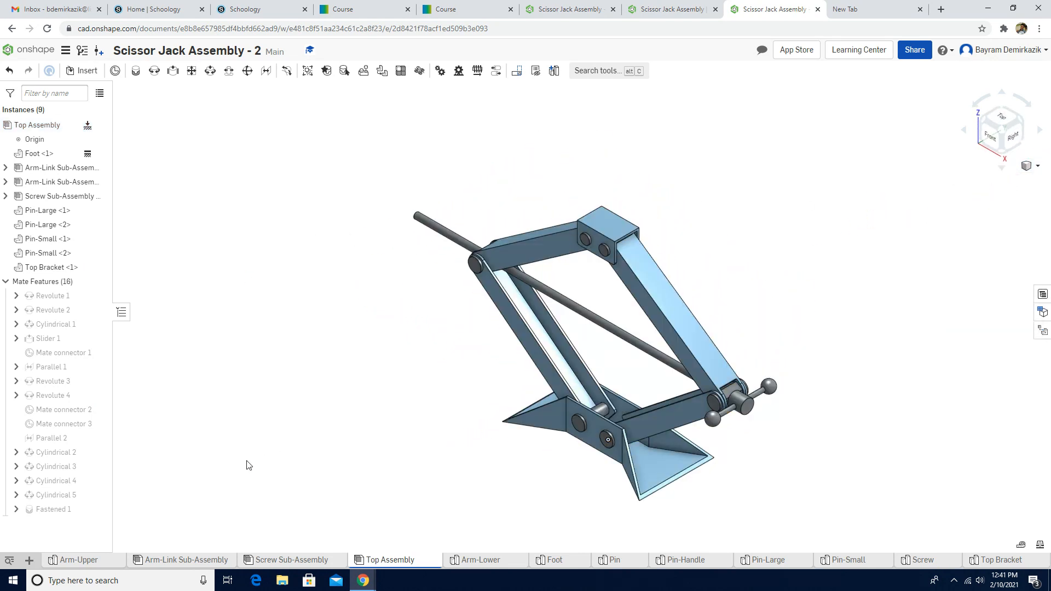
mouse_move(80, 516)
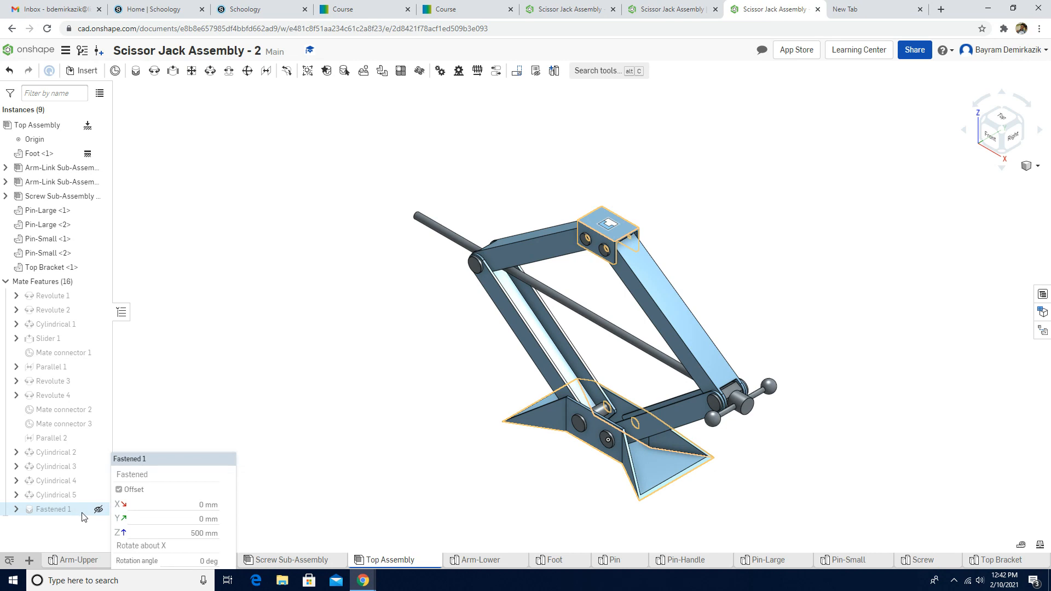
right_click(82, 516)
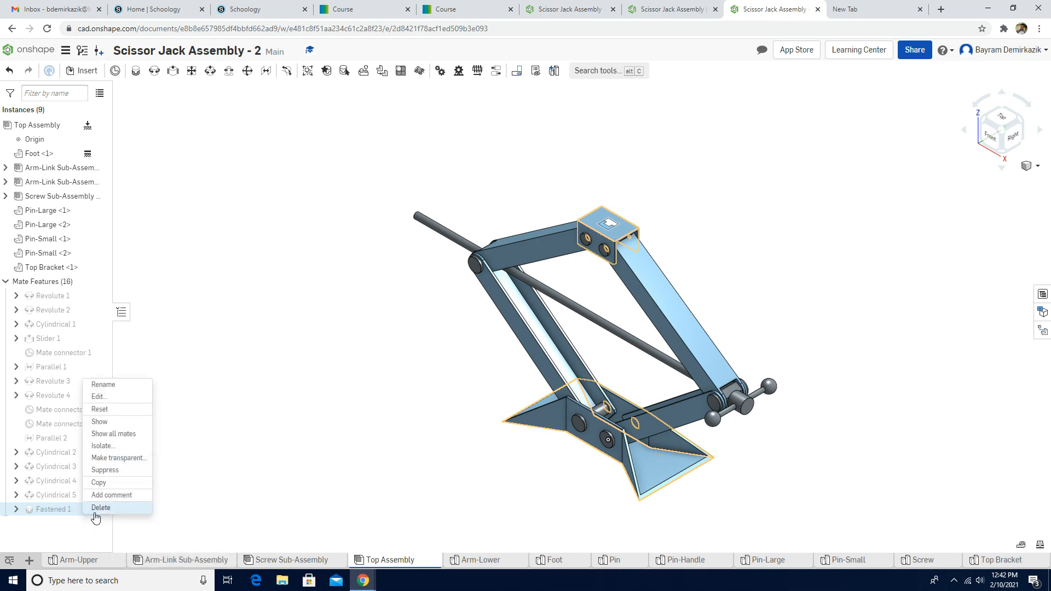
click(101, 507)
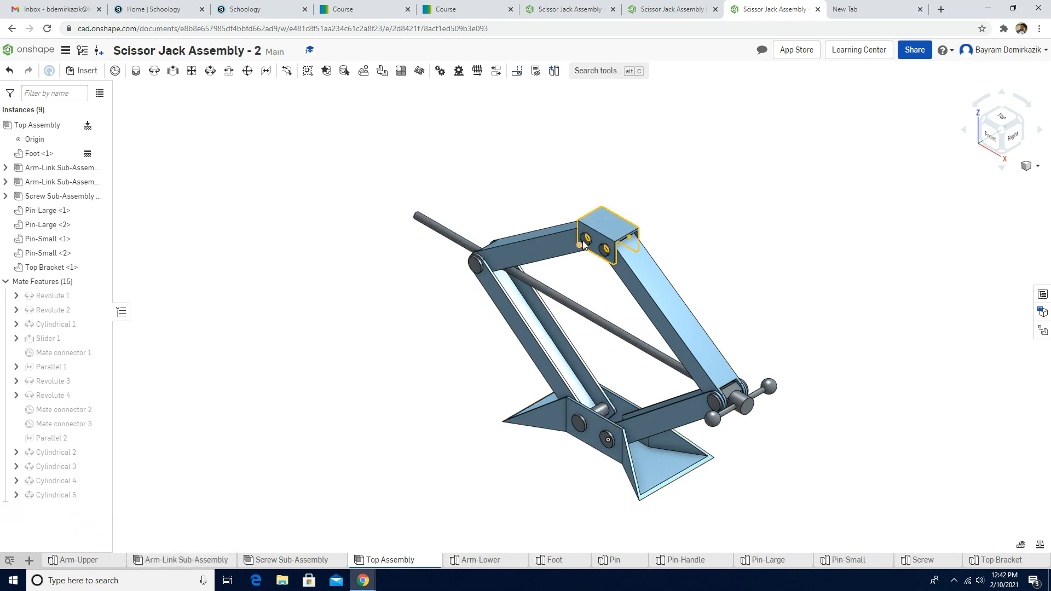
click(605, 238)
drag(587, 284, 558, 314)
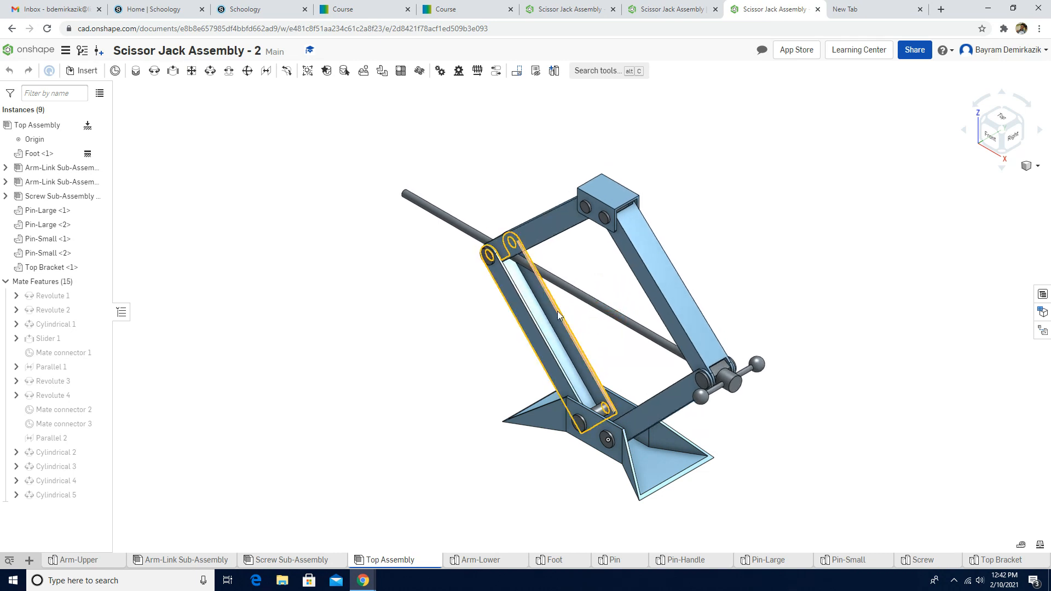